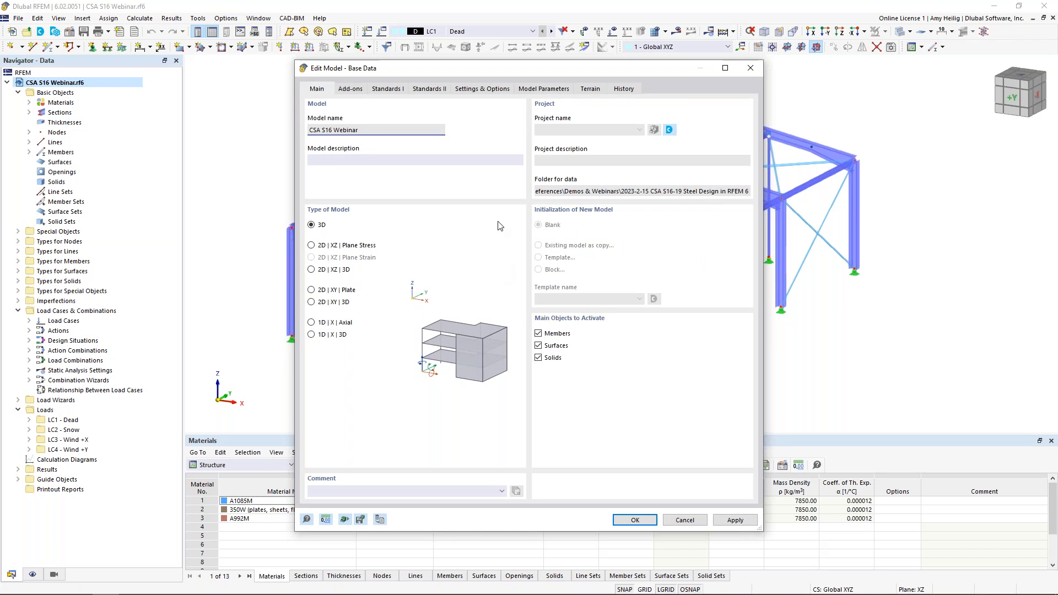
- Review the add-ons and the NBC standard group and edition choices in the model's base data, then cancel the dialog
click(350, 89)
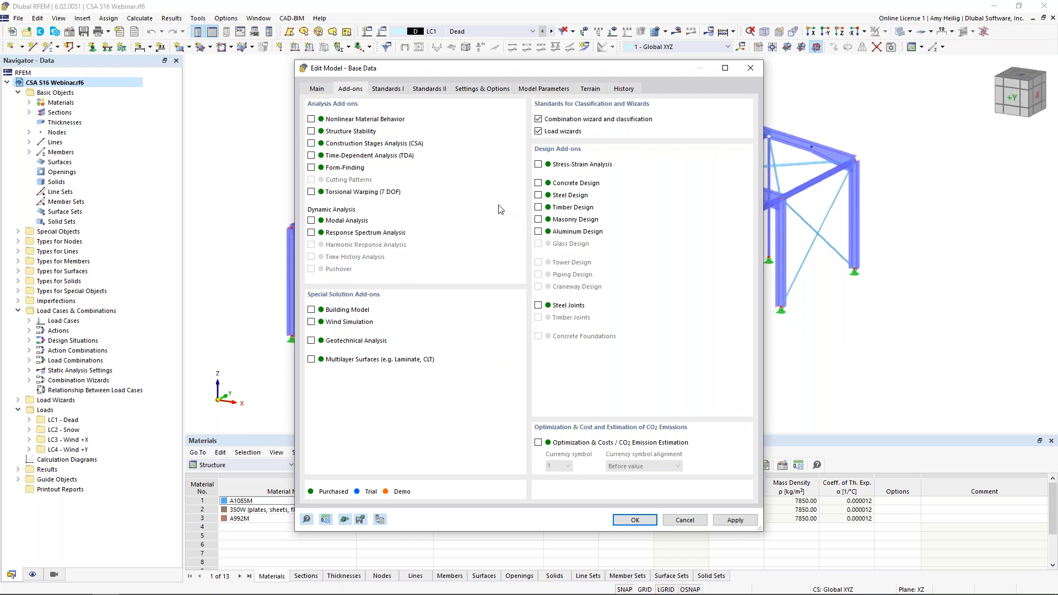
click(389, 91)
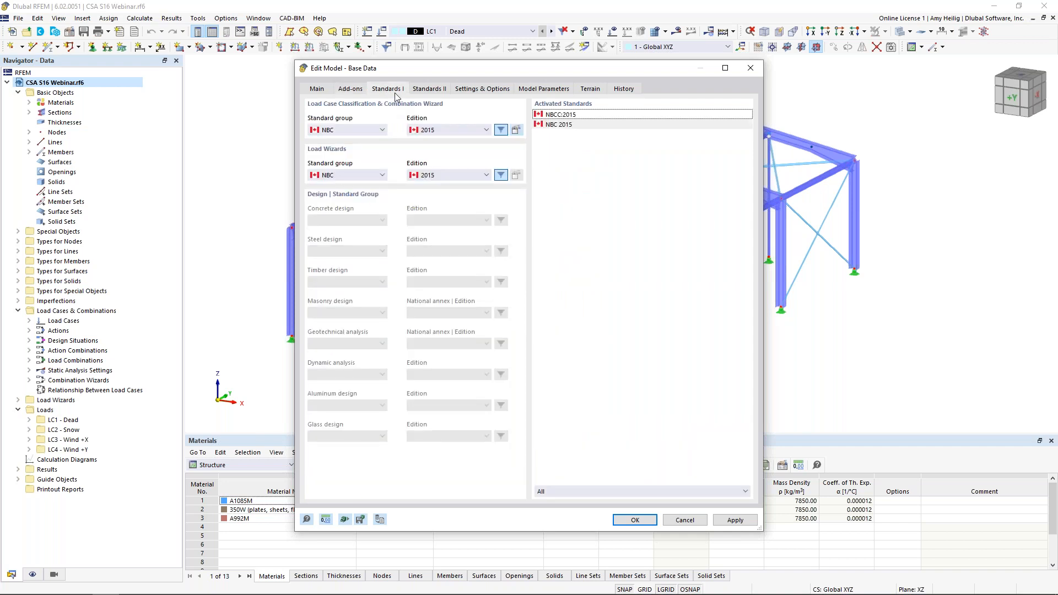
click(431, 132)
click(447, 131)
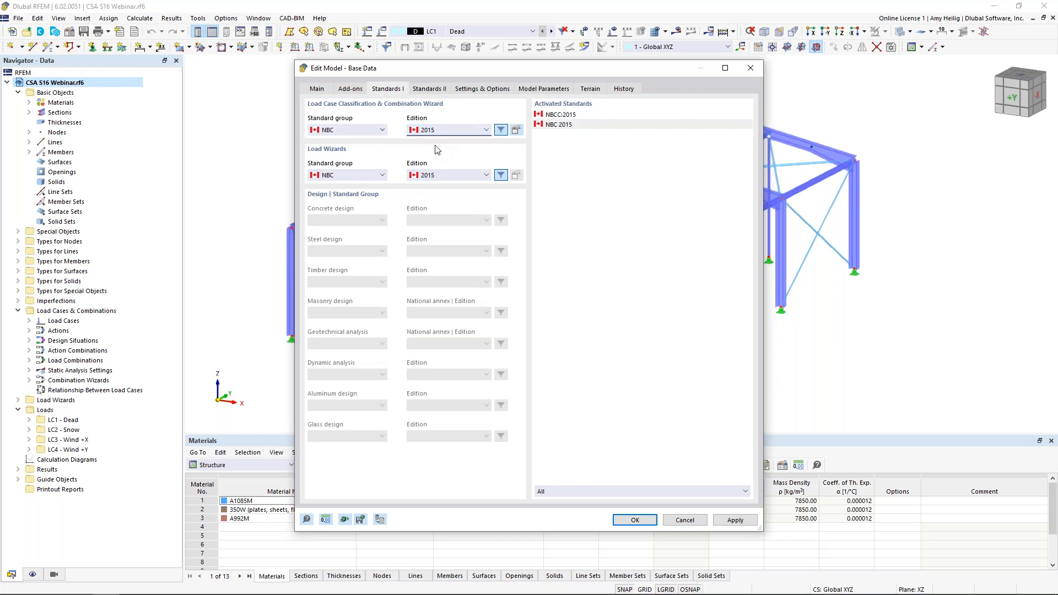
click(370, 132)
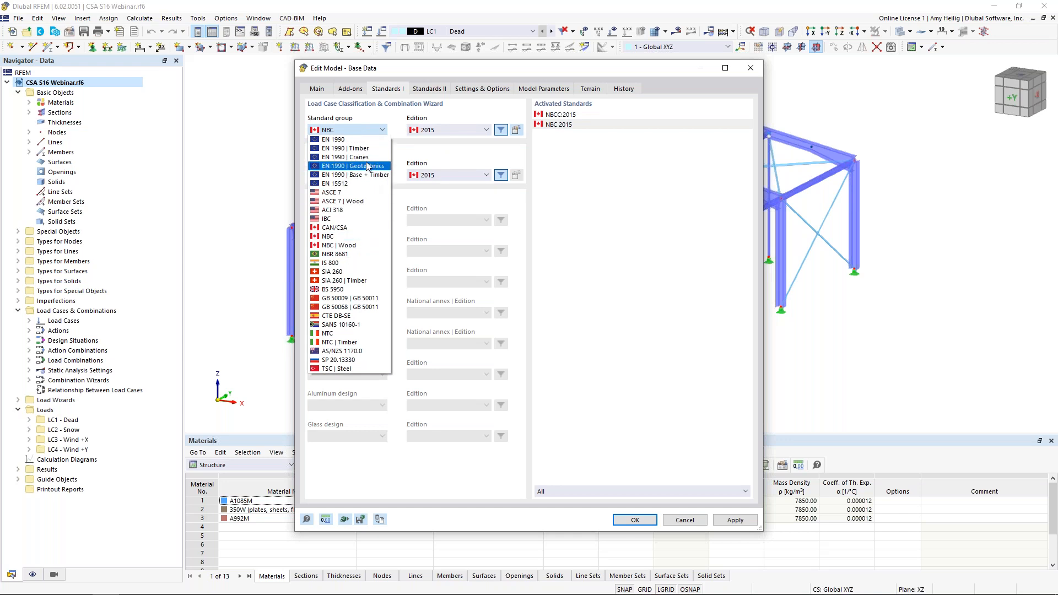
click(397, 124)
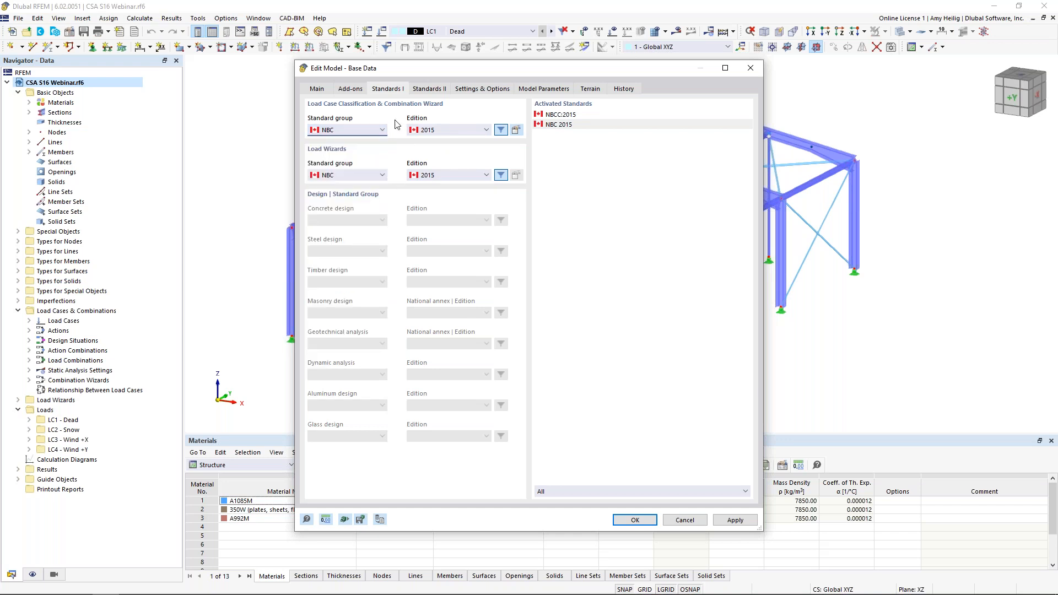
click(678, 520)
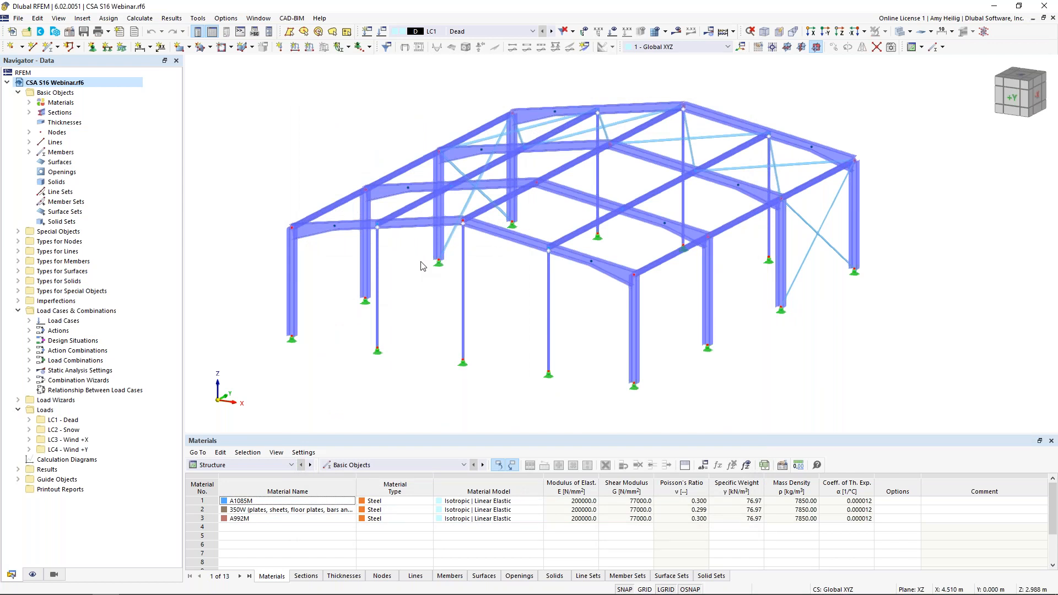
- Highlight in the model the members using sections W 250x80, Sqr HSS 127x127x4.8, L 51x38x3.2 and Sqr HSS 51x51x3.2 in turn
click(28, 112)
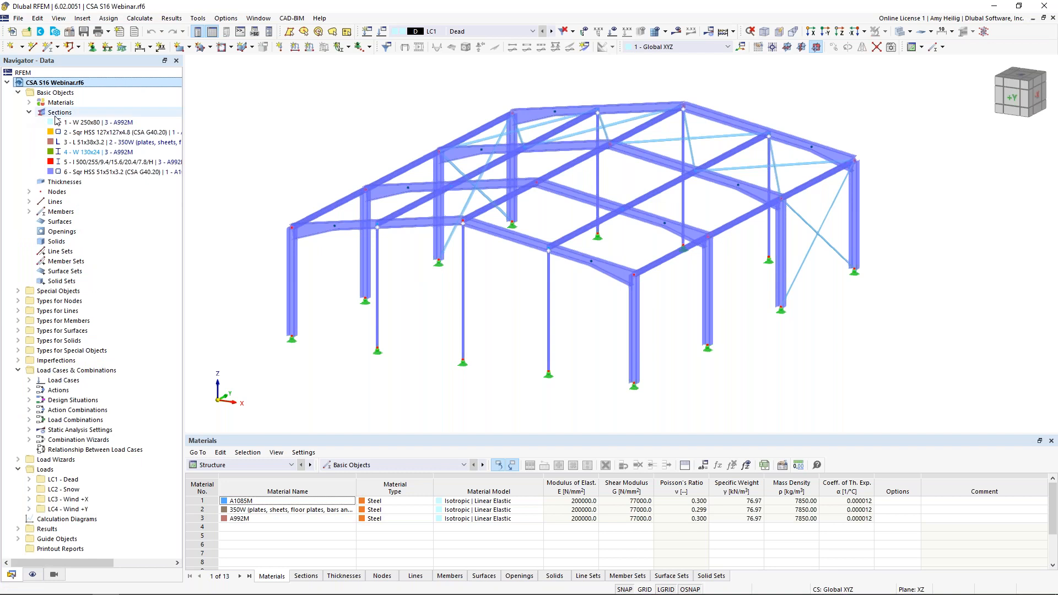
click(91, 125)
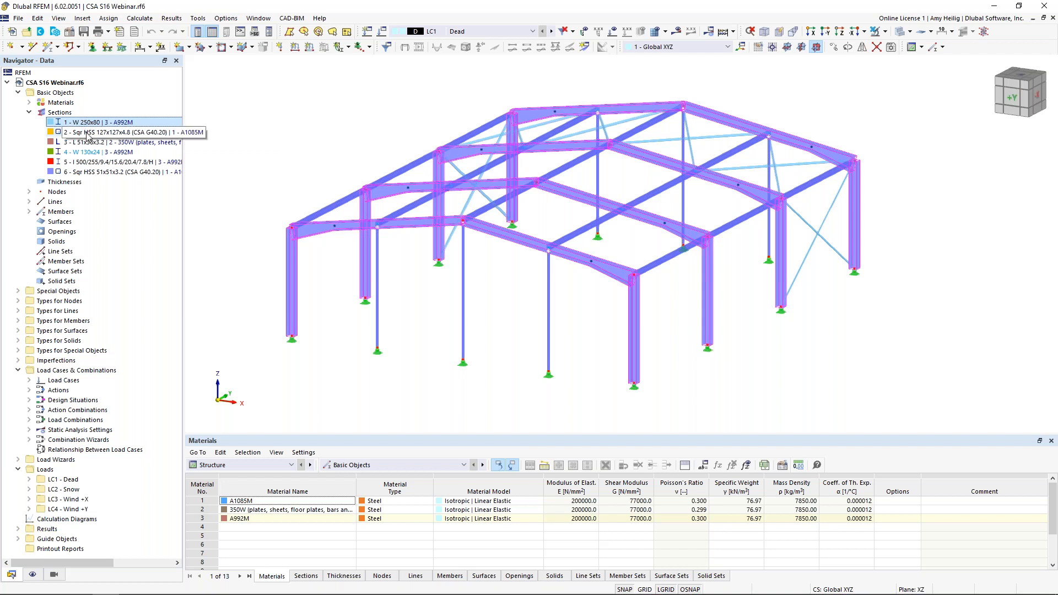
click(87, 134)
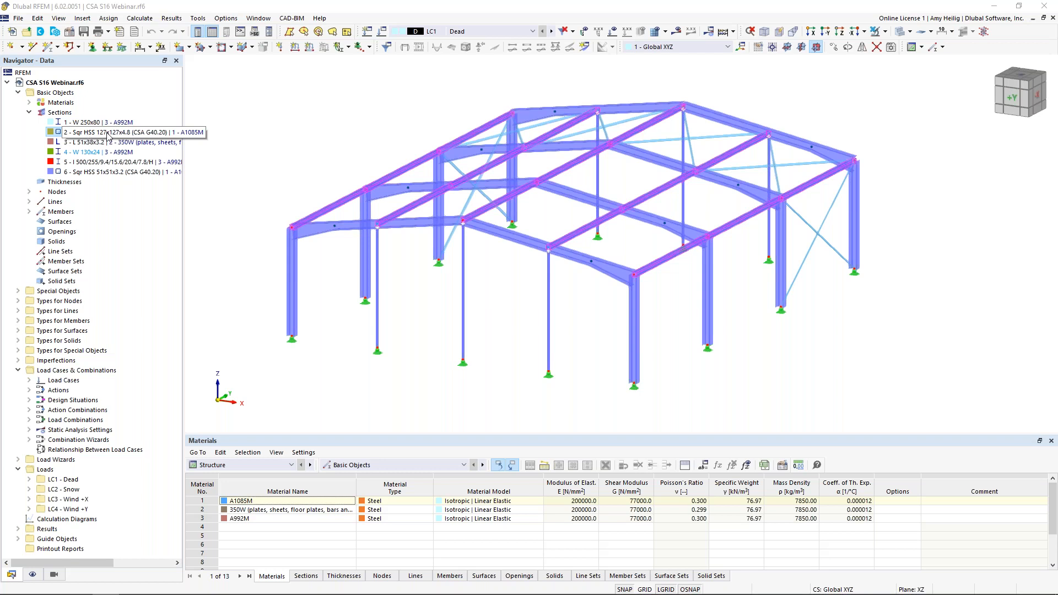
click(88, 142)
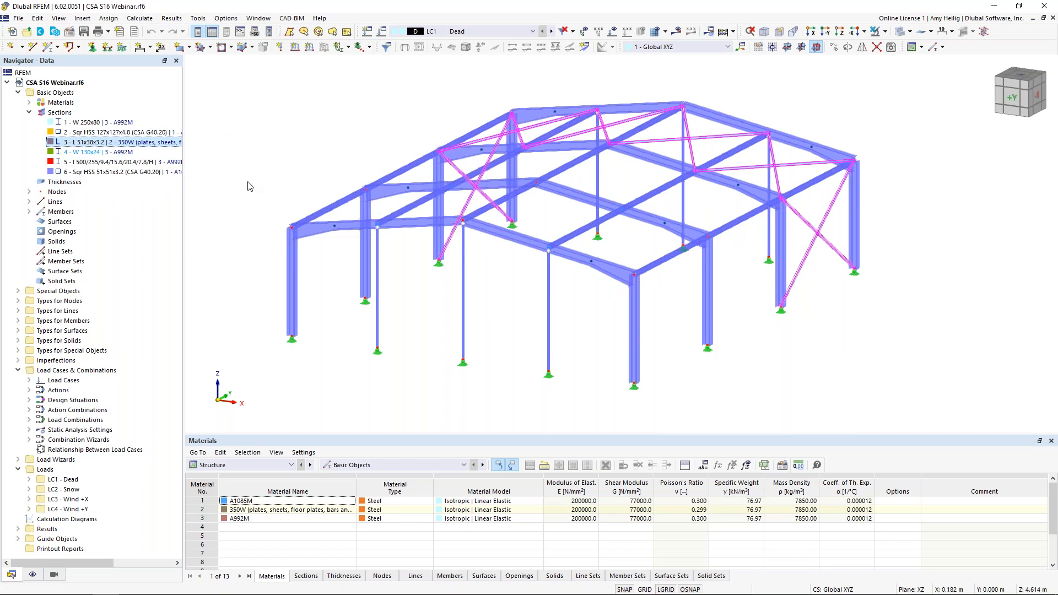
click(123, 175)
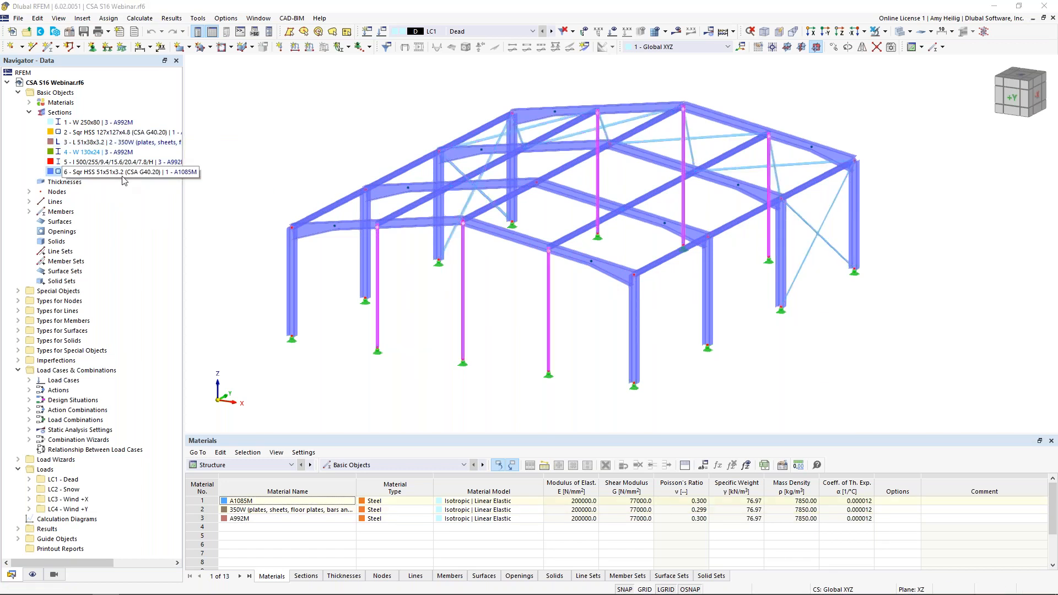
click(594, 334)
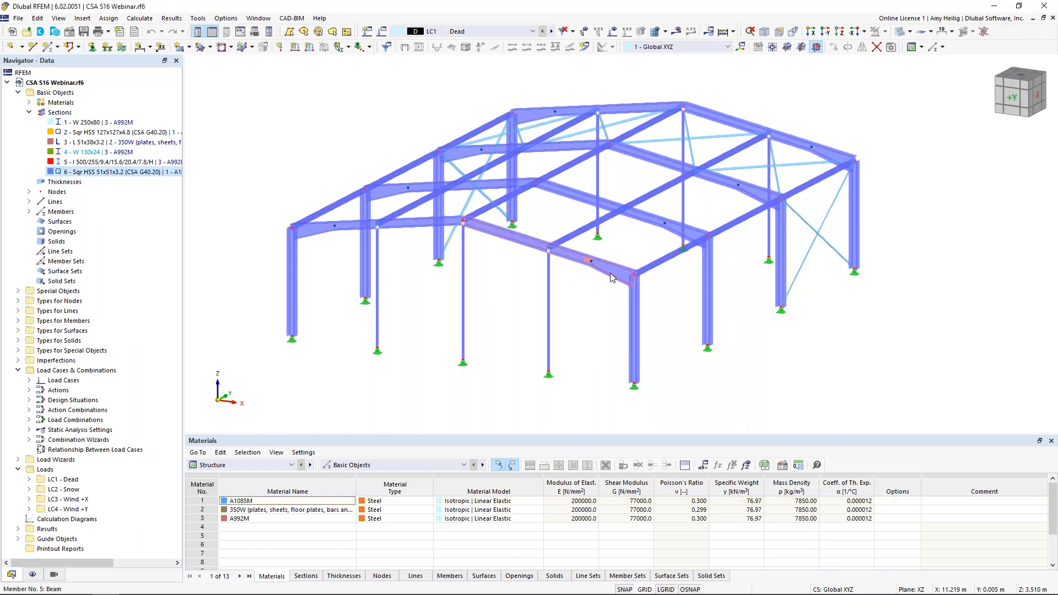
- Examine the section distribution types and assigned sections of the tapered front end beam, then cancel the member dialog
mouse_move(612, 275)
double_click(611, 274)
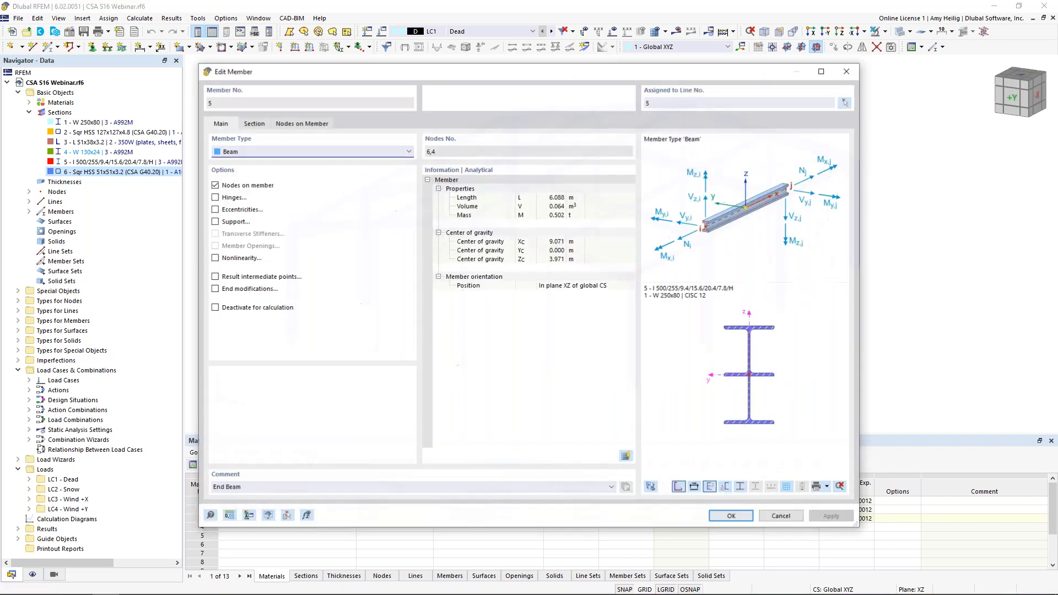
click(254, 123)
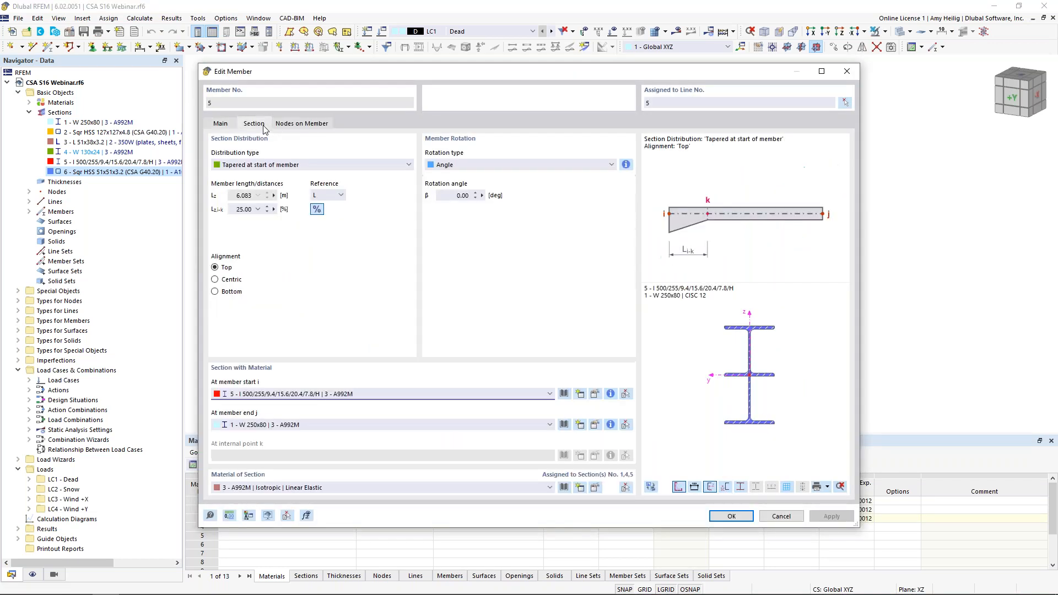
click(260, 165)
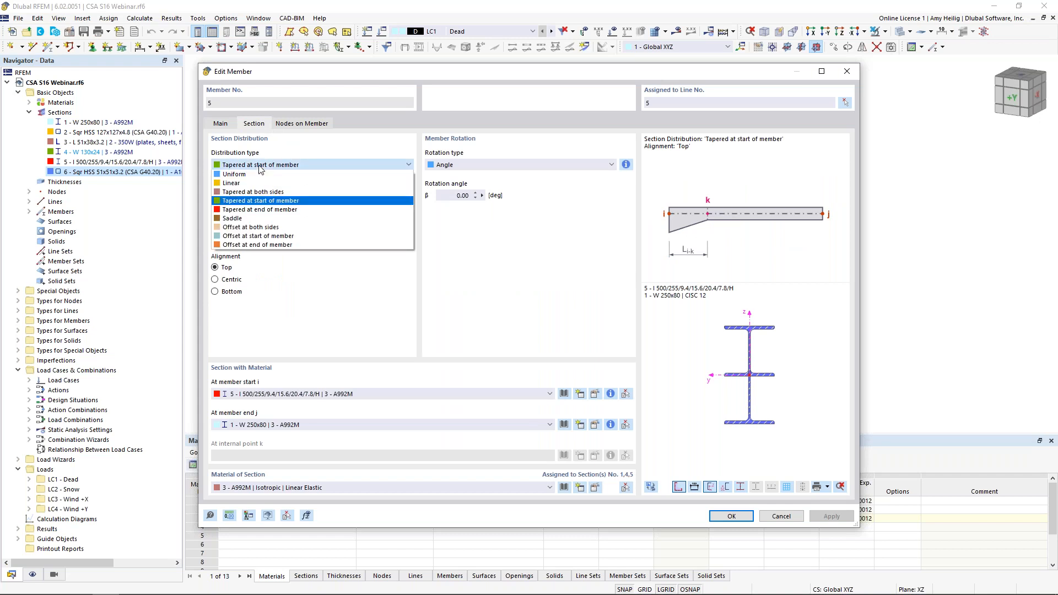
click(311, 295)
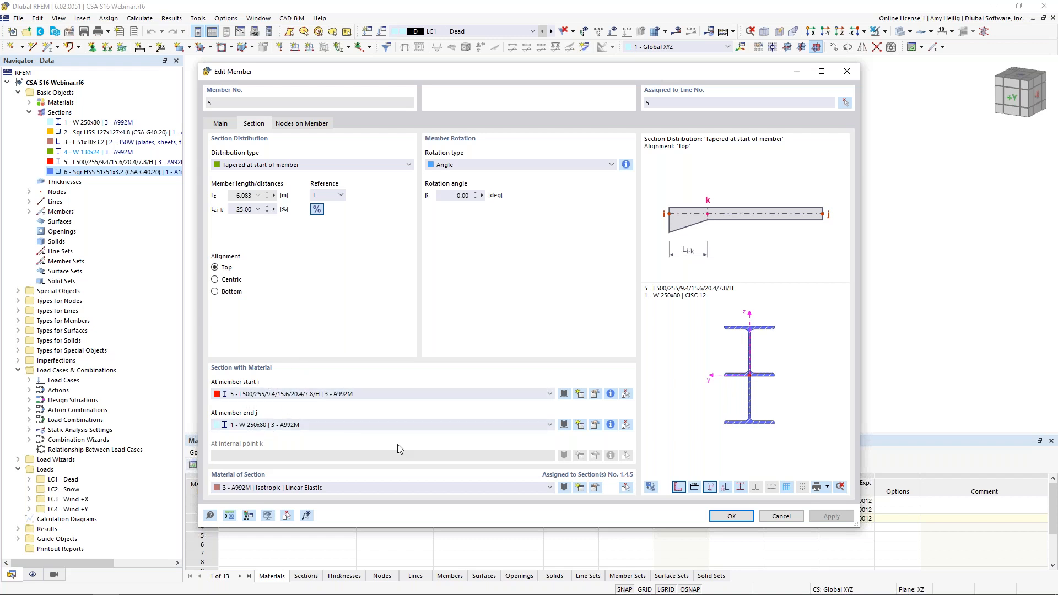
click(780, 515)
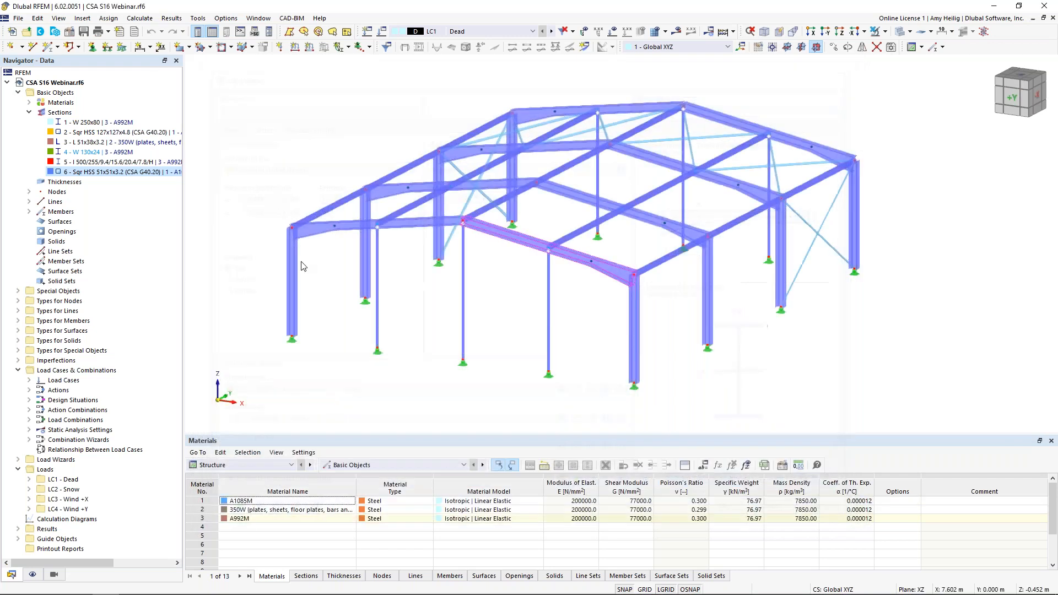
- Highlight the members made of A1085M, 350W and A992M in turn, then collapse the material and section lists and clear the selection
click(30, 102)
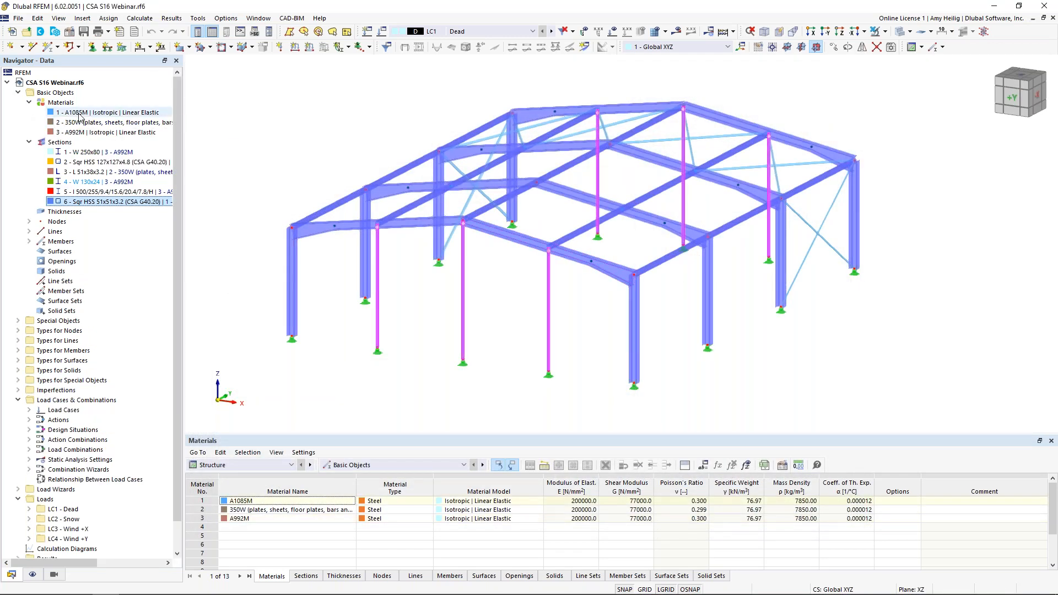
click(80, 114)
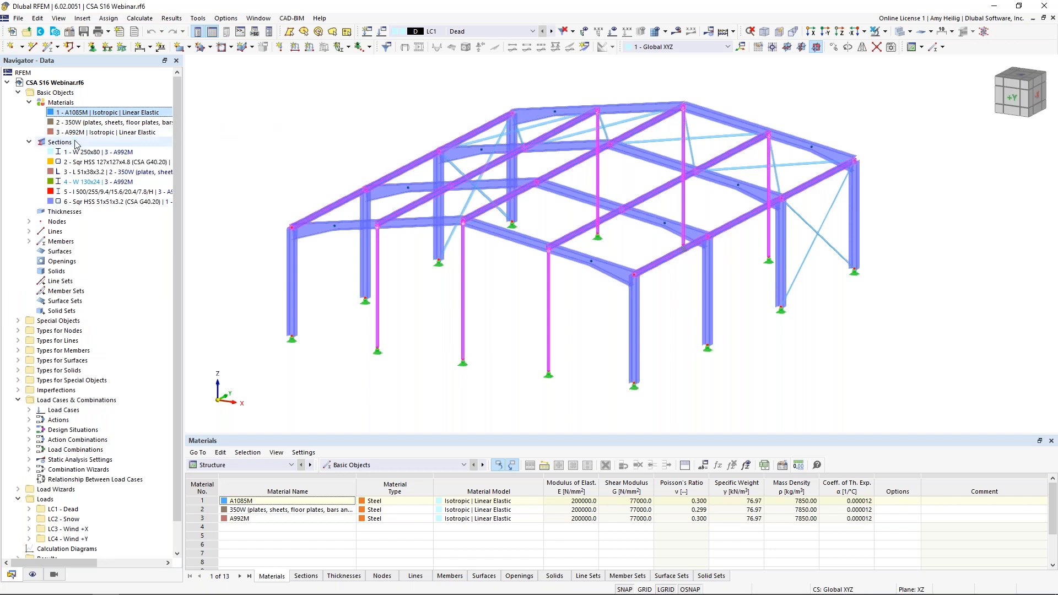
click(72, 123)
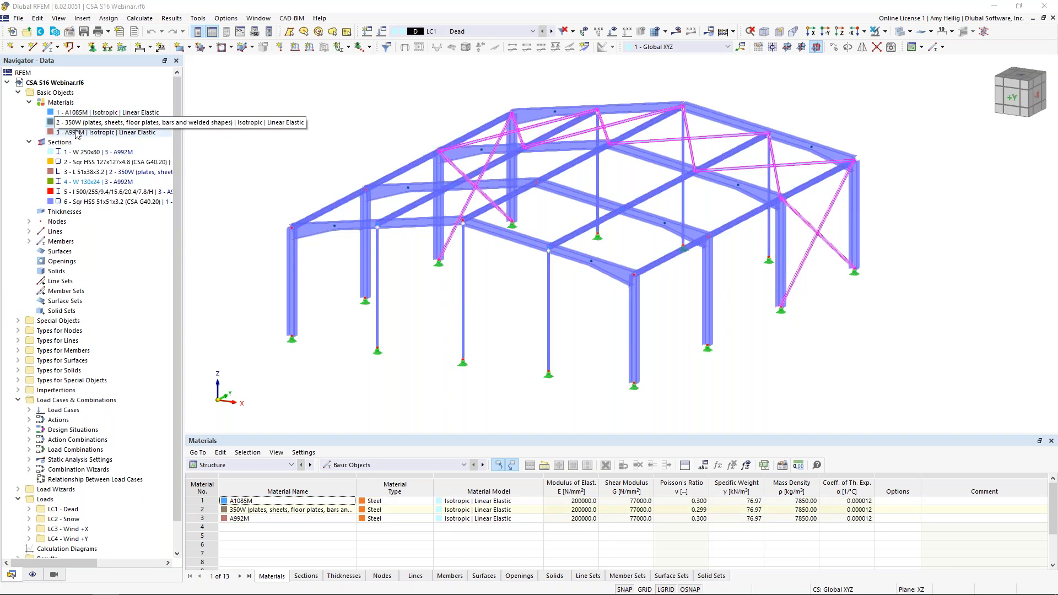
click(77, 135)
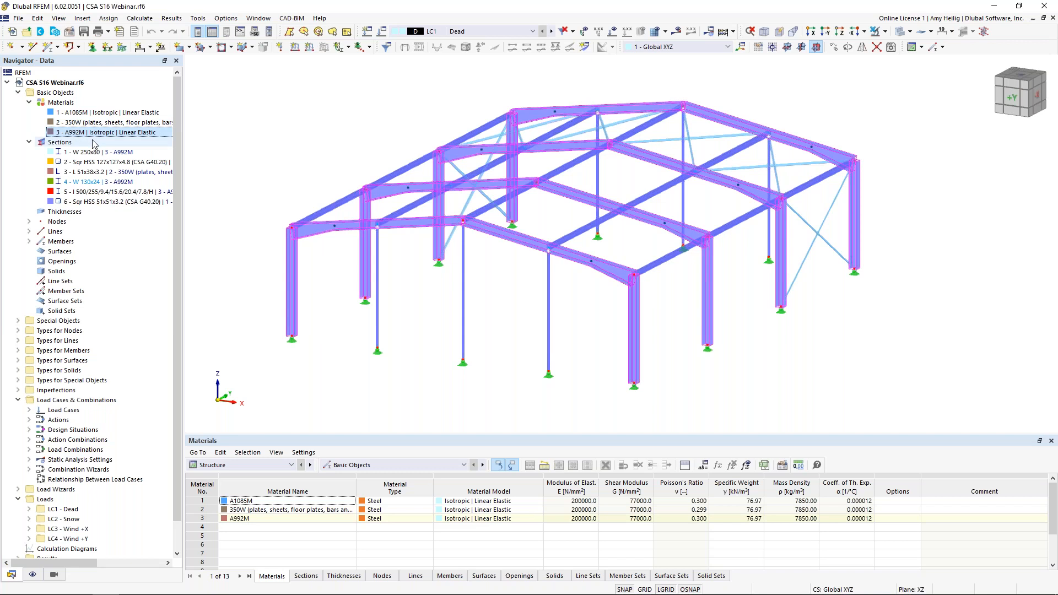
click(29, 102)
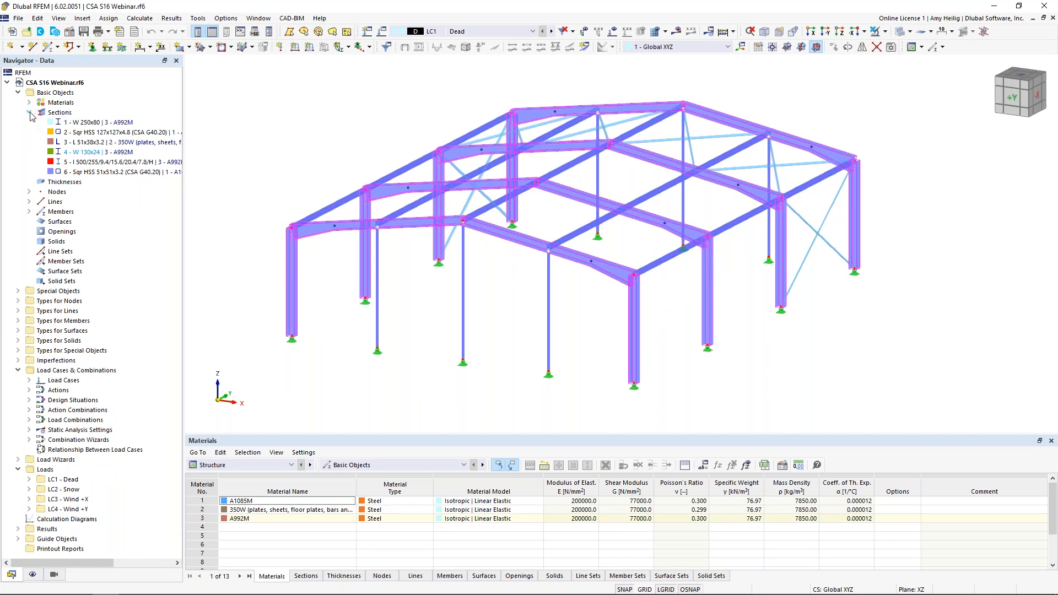
click(29, 112)
click(246, 214)
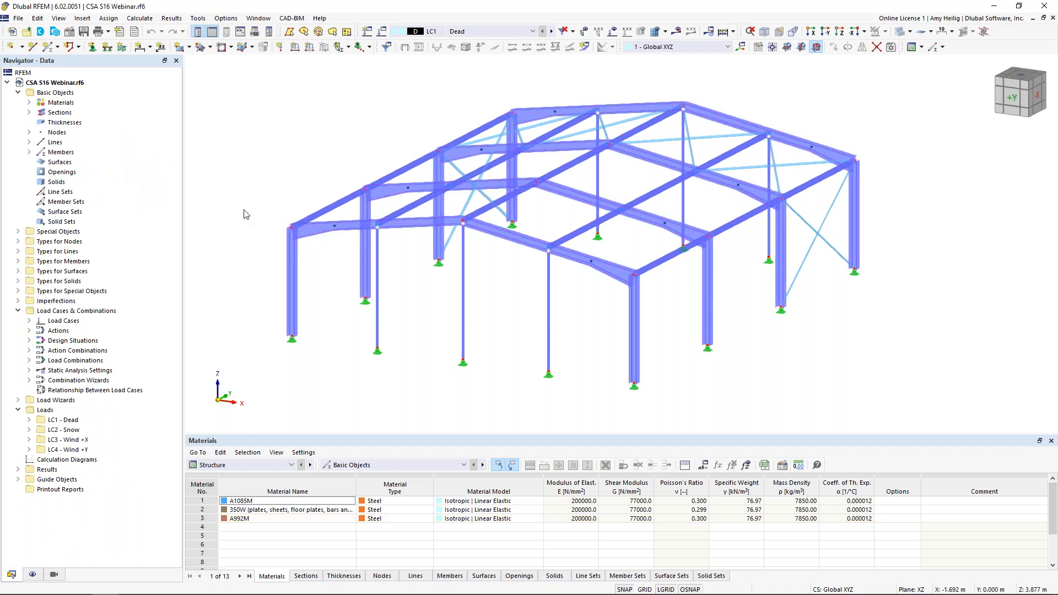
- Color the rendered members by the Member Type object property
click(32, 575)
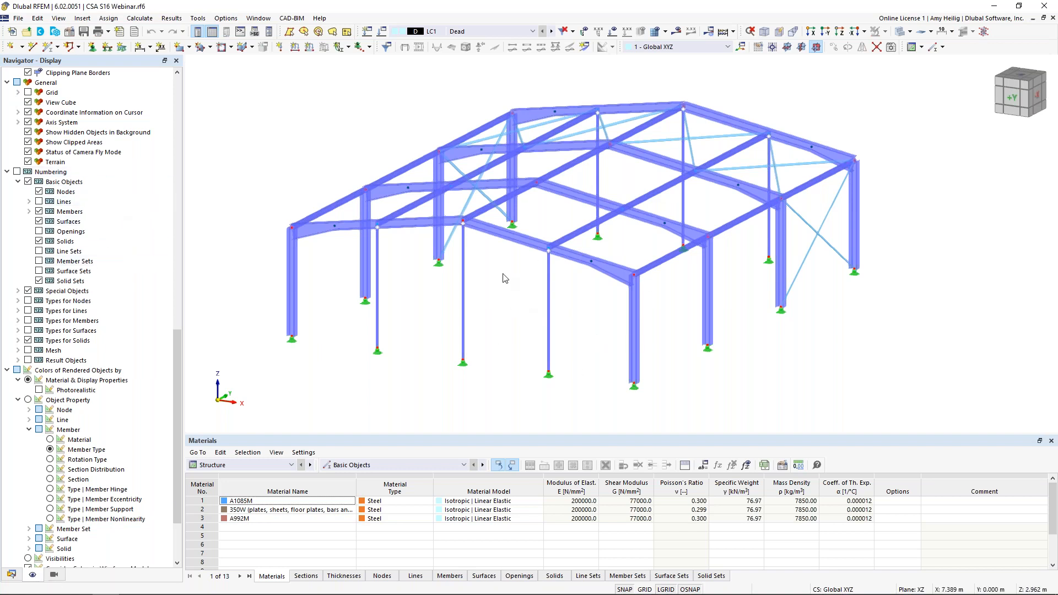
scroll(110, 293, down, 3)
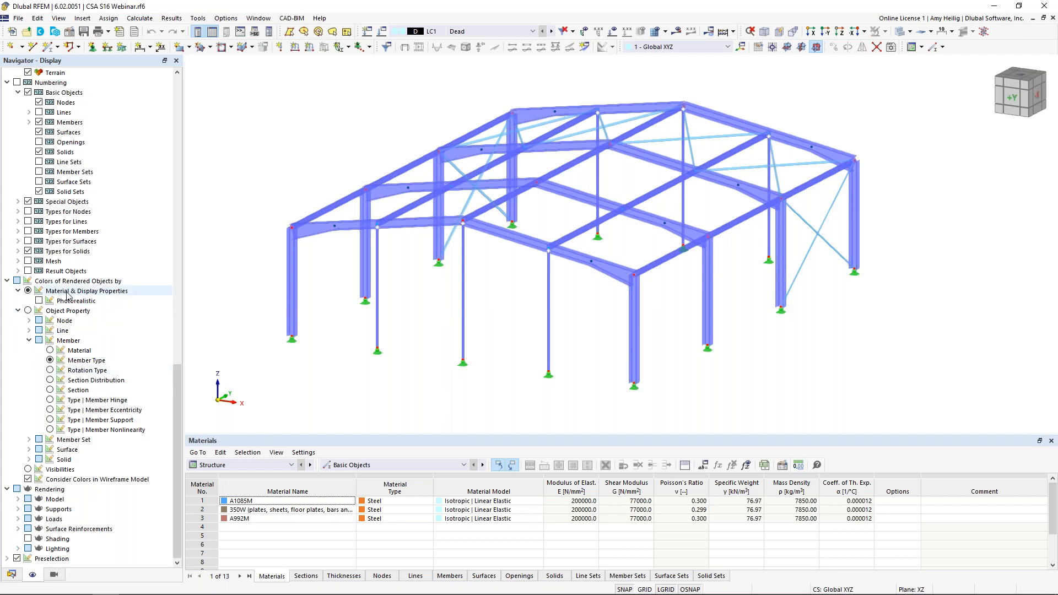
click(51, 370)
click(50, 360)
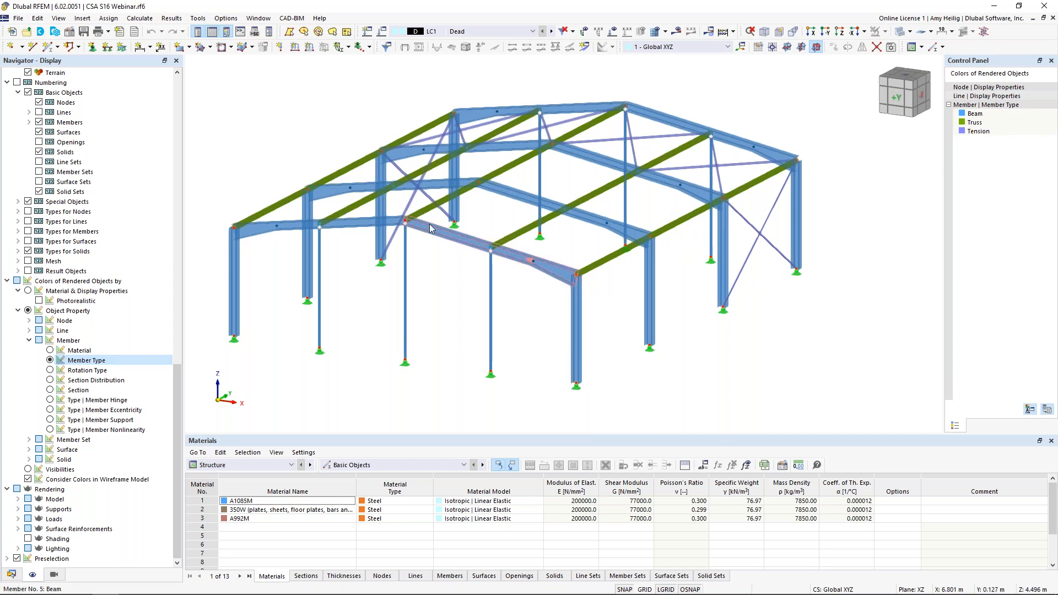
- Inspect the front end beam's main options and the member type choices of a roof truss member, cancelling each dialog
double_click(455, 241)
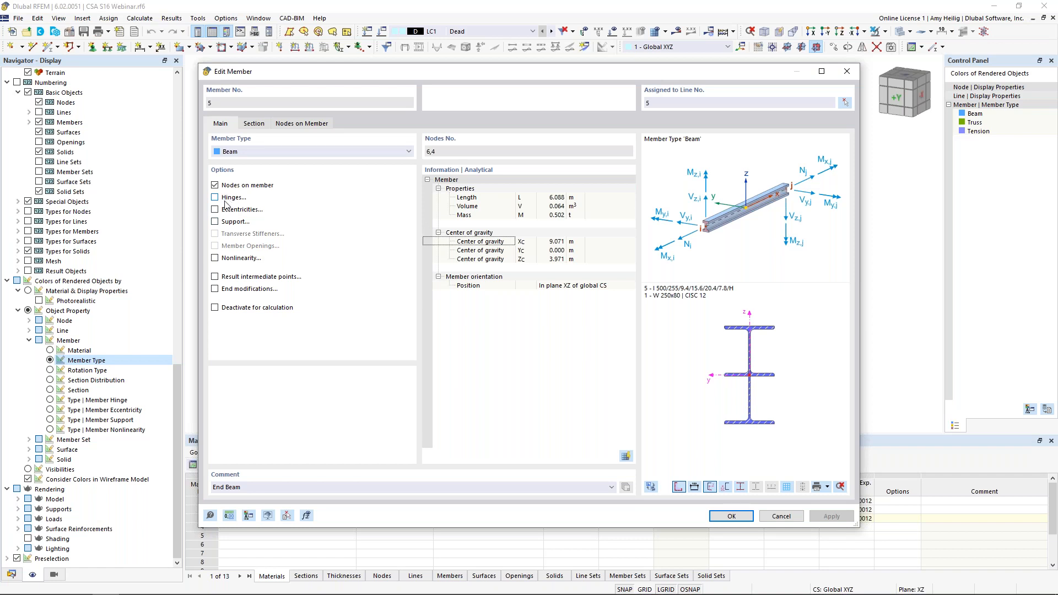
click(781, 518)
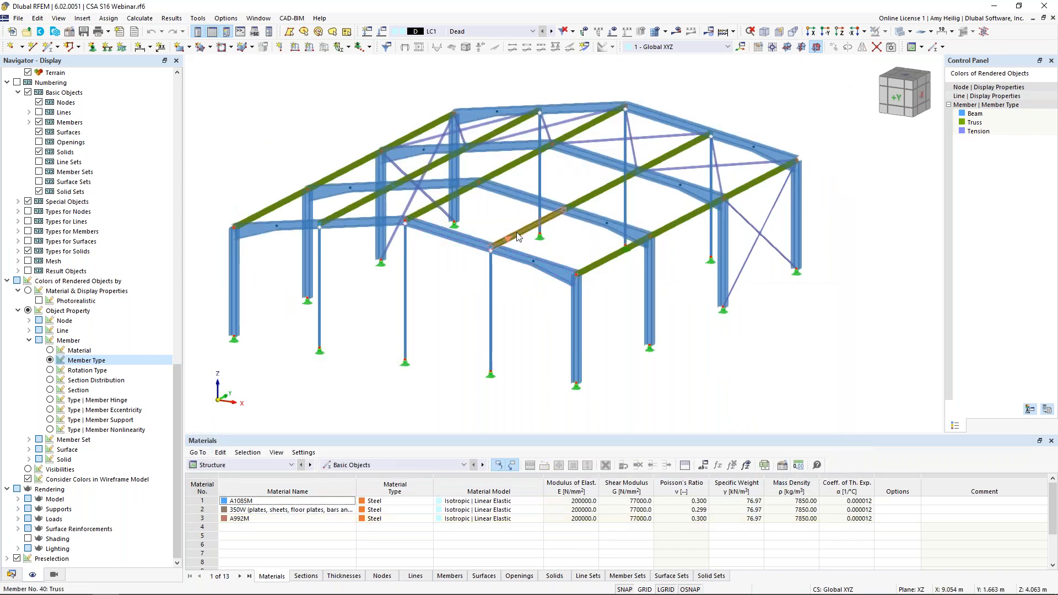
double_click(518, 236)
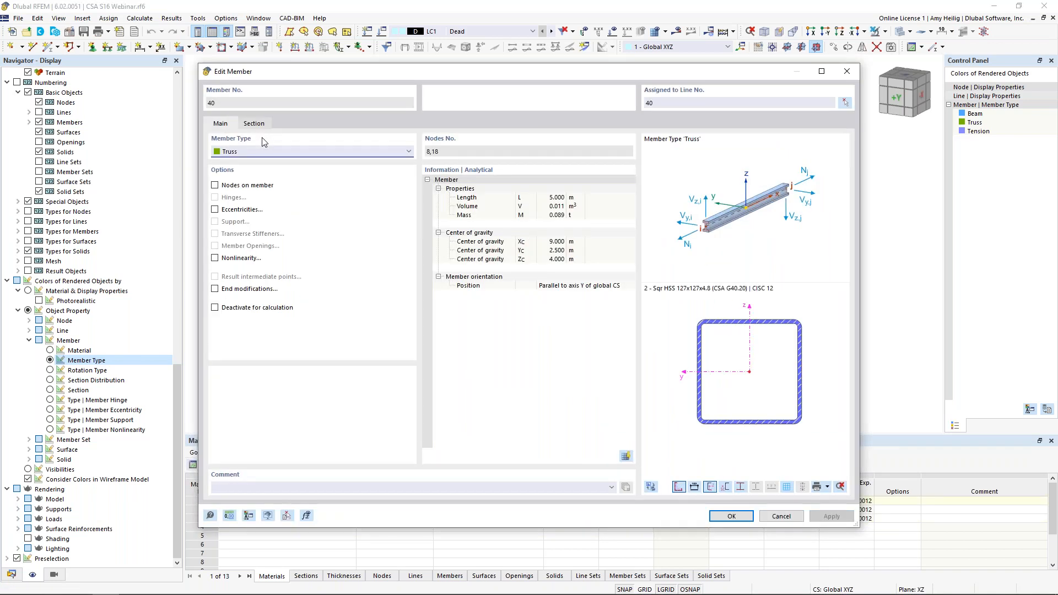
click(262, 152)
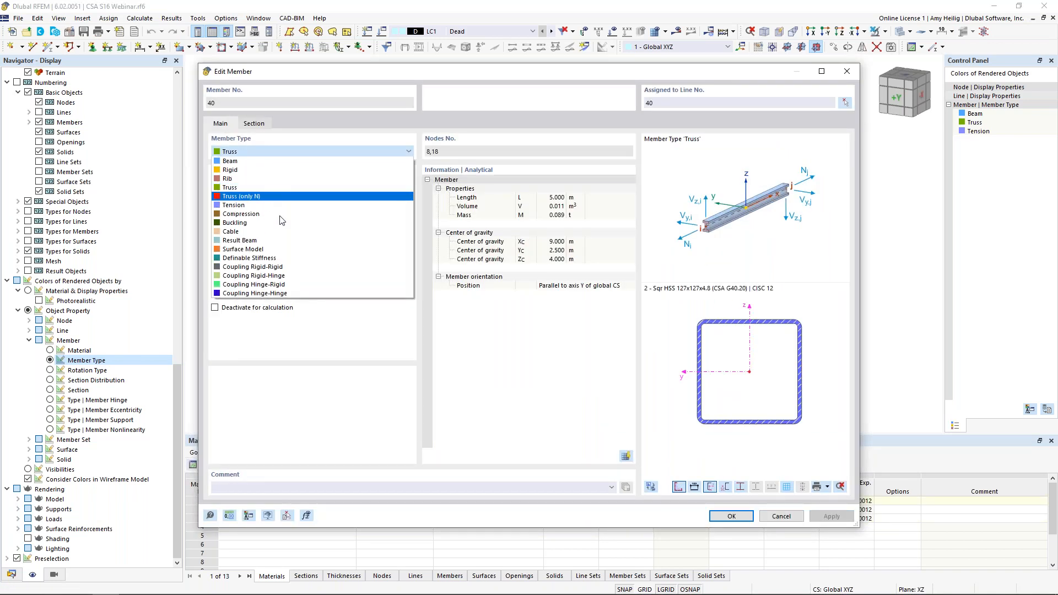
click(324, 337)
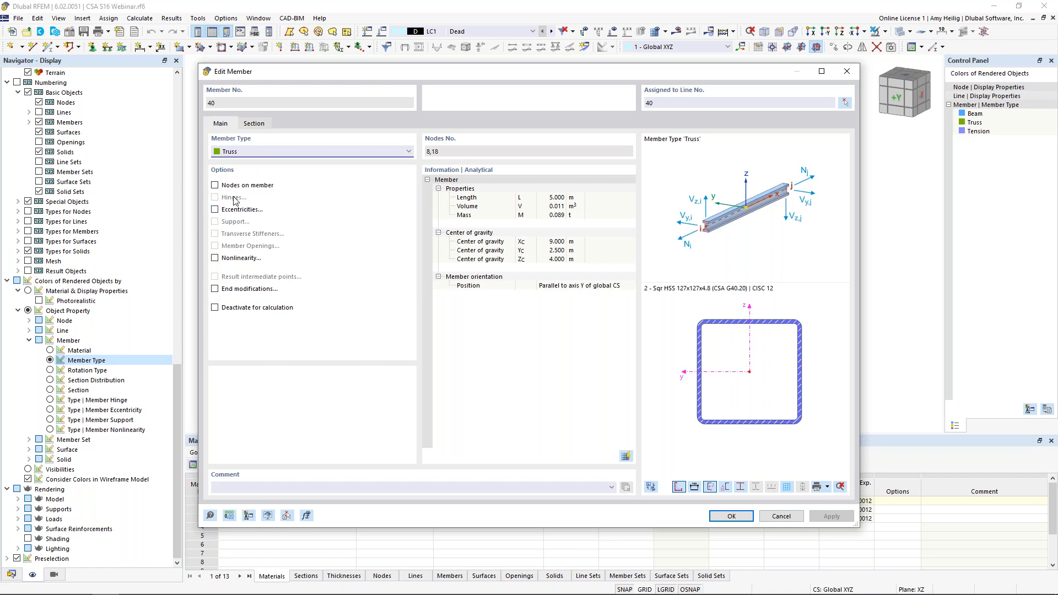
click(781, 516)
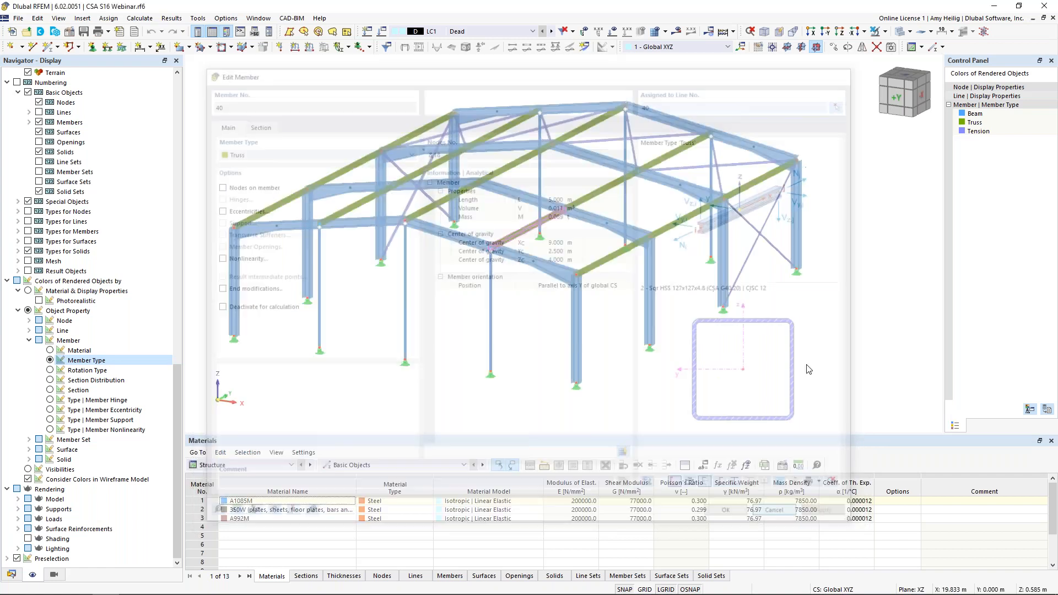
- Inspect the member type choices of a tension brace in the end bay, keep Tension, and cancel the member dialog
double_click(770, 251)
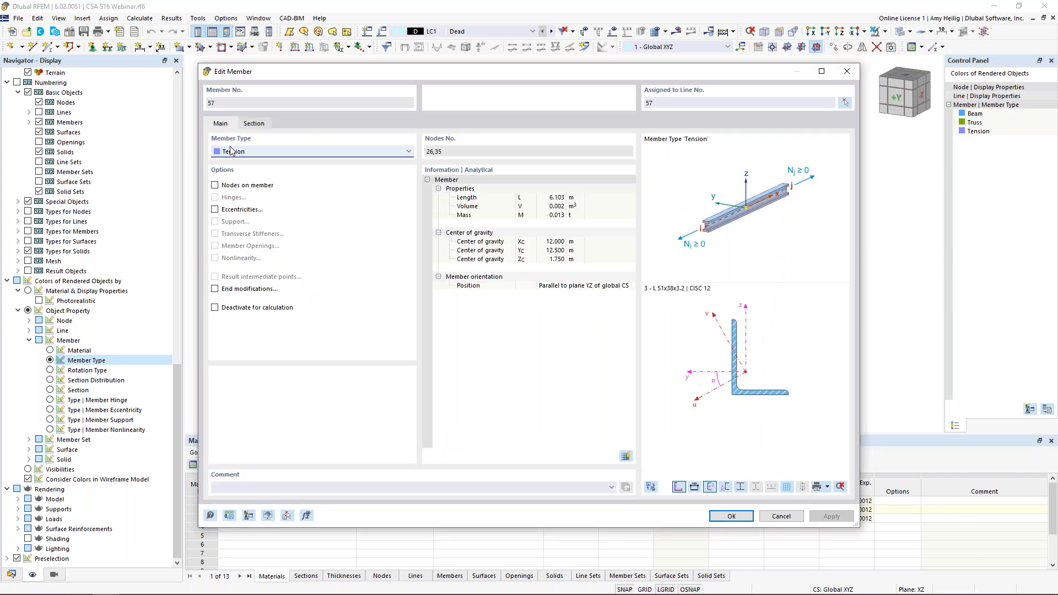
click(244, 154)
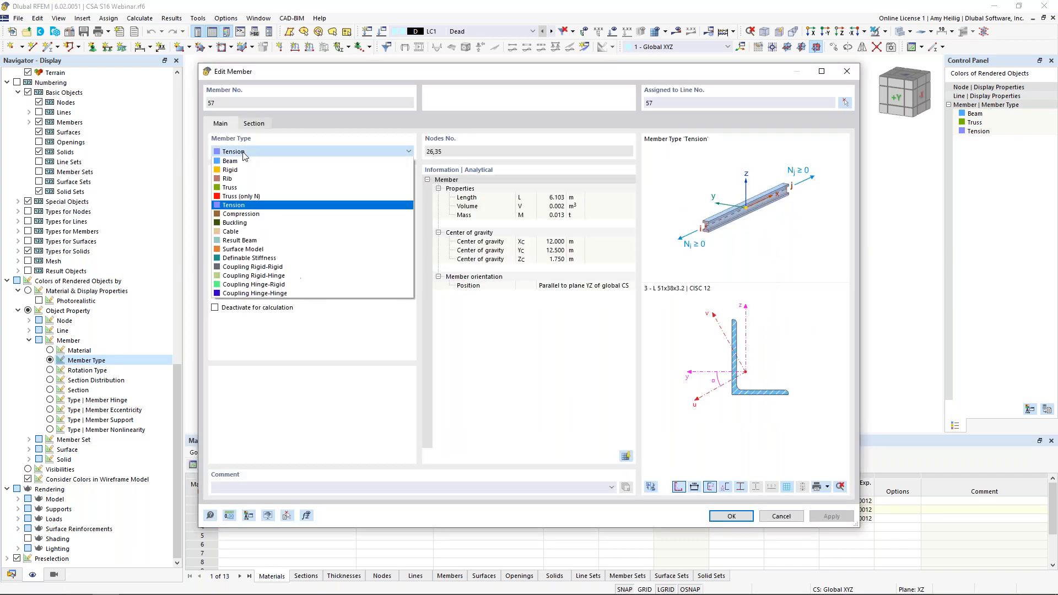
click(259, 206)
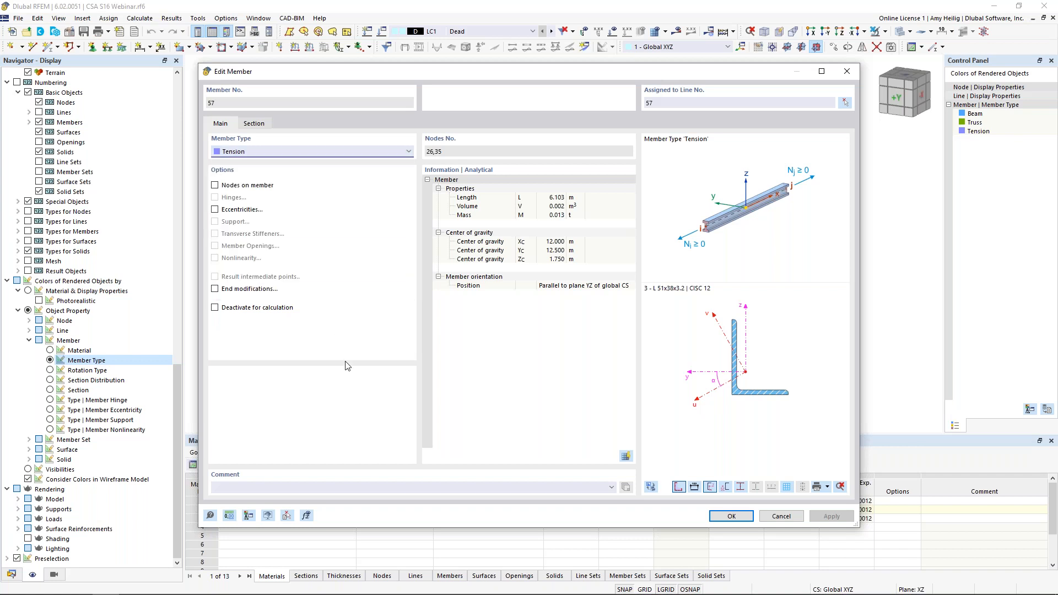
click(781, 516)
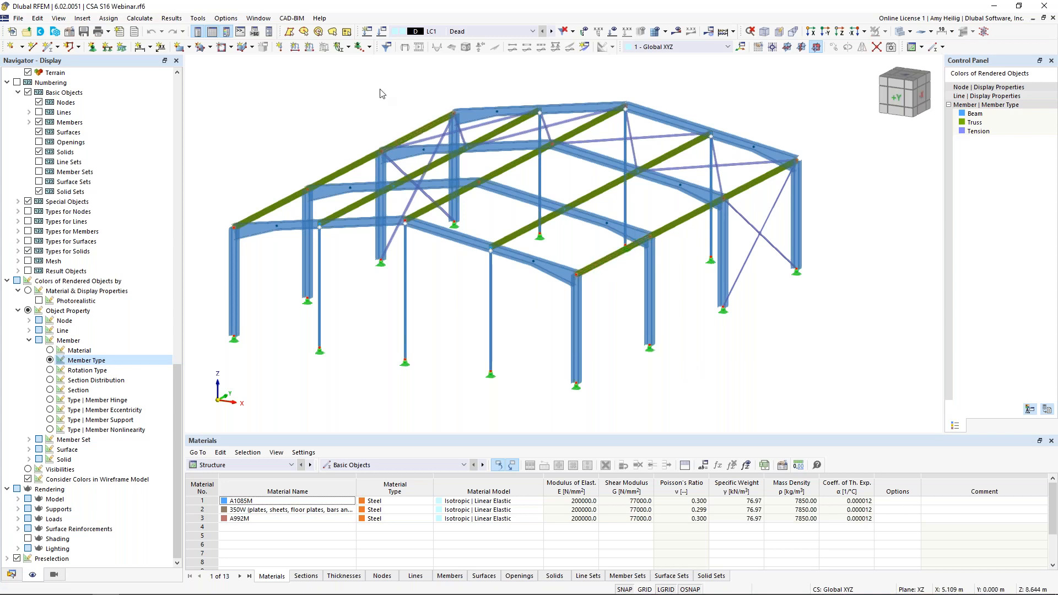
- Open the load cases and combinations settings and review the available standard groups, keeping NBC 2015
click(382, 33)
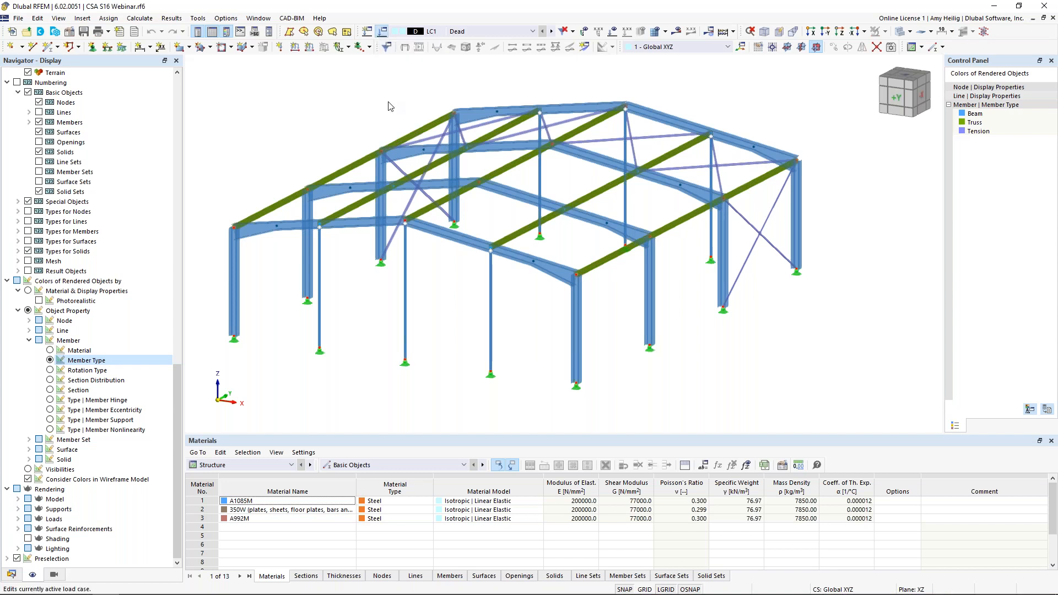
click(168, 82)
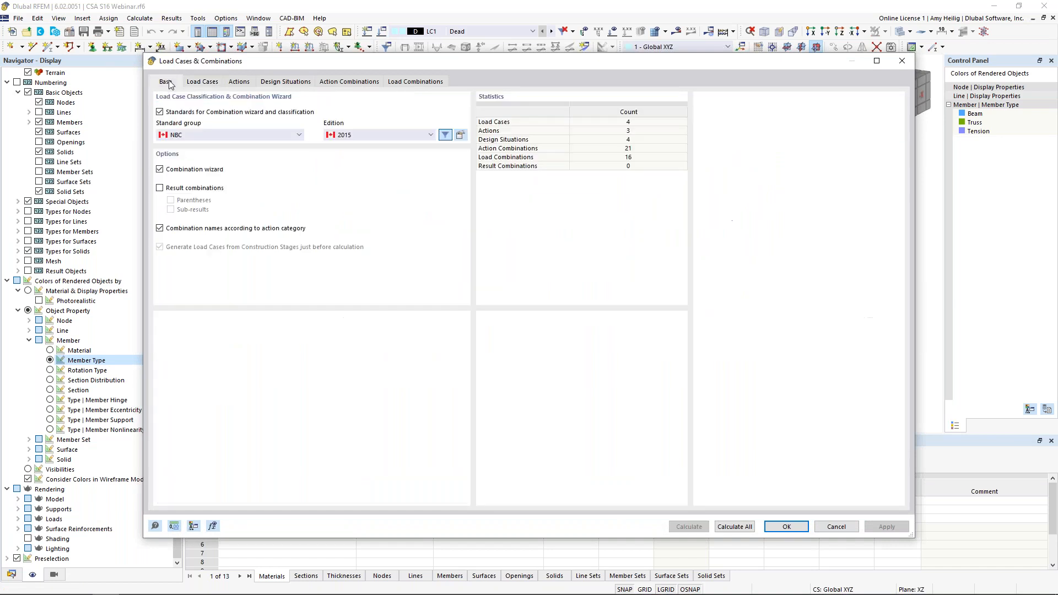
click(206, 135)
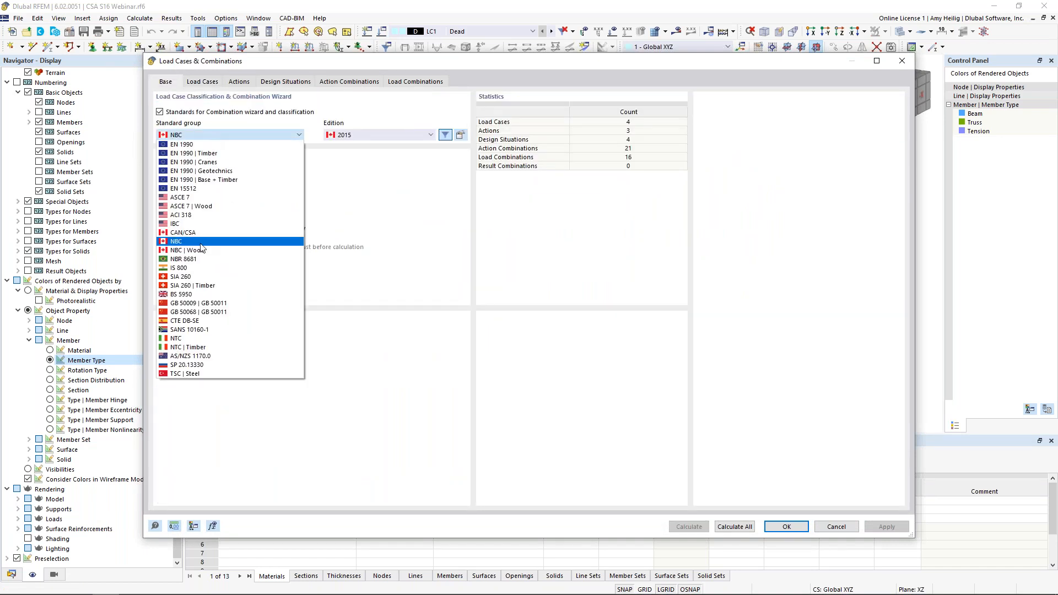
click(357, 220)
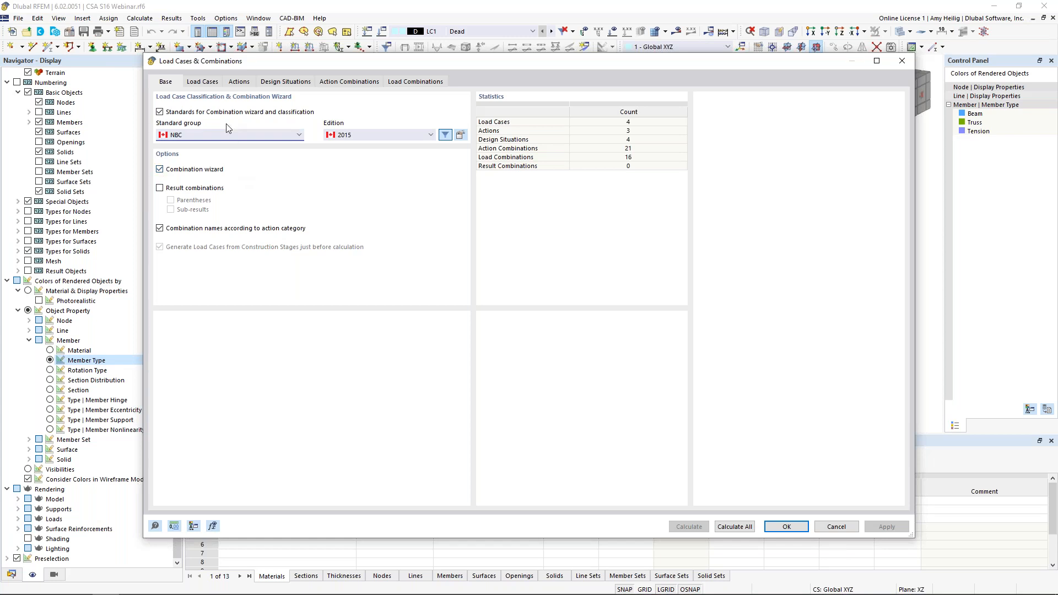
- Review the Dead load case's action category choices and the settings of the Snow, Wind +X and Wind +Y load cases
click(204, 83)
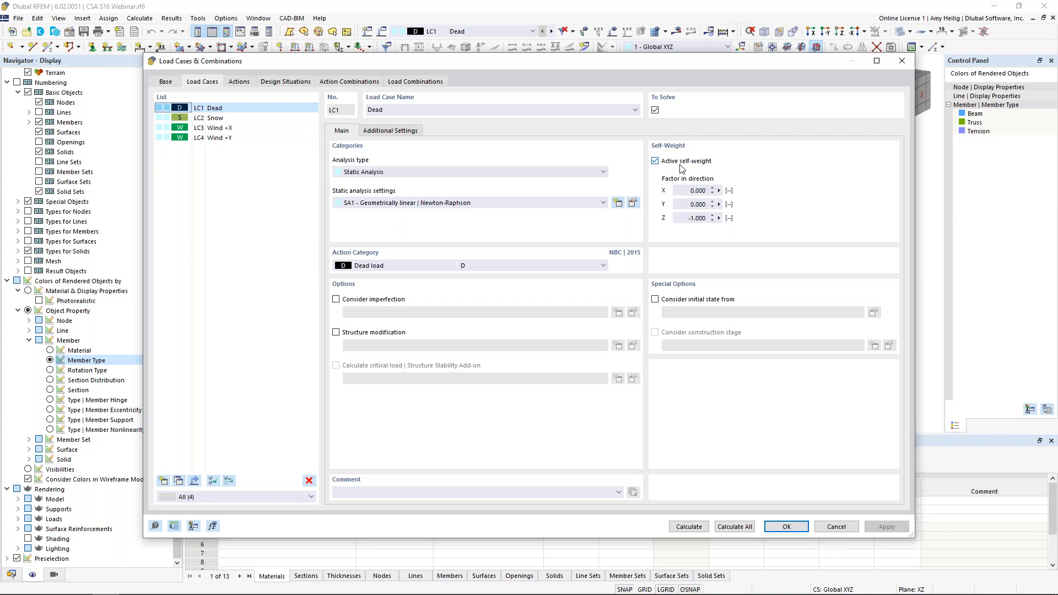
click(379, 268)
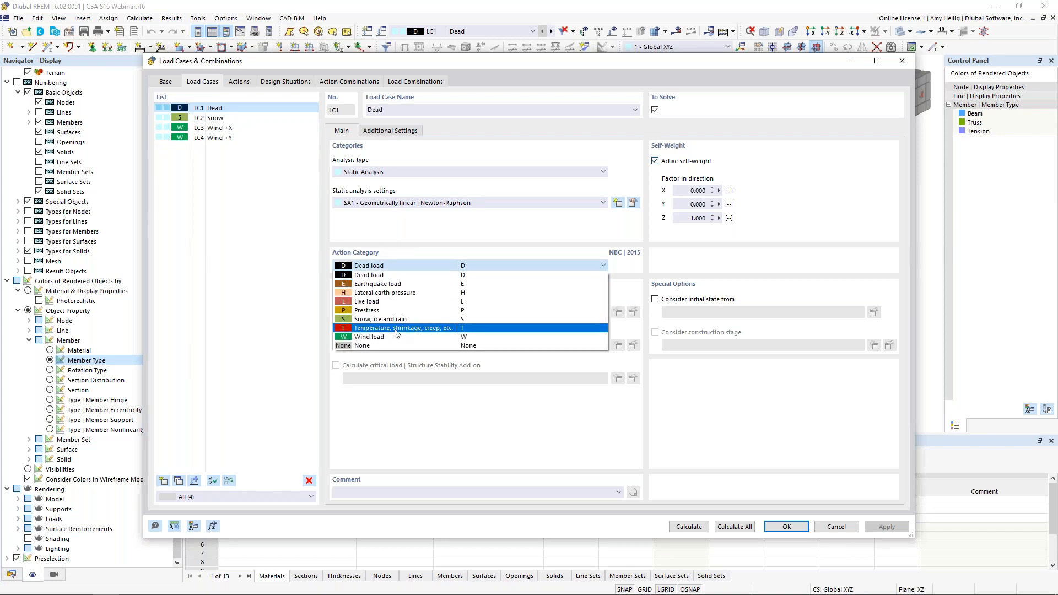
key(Escape)
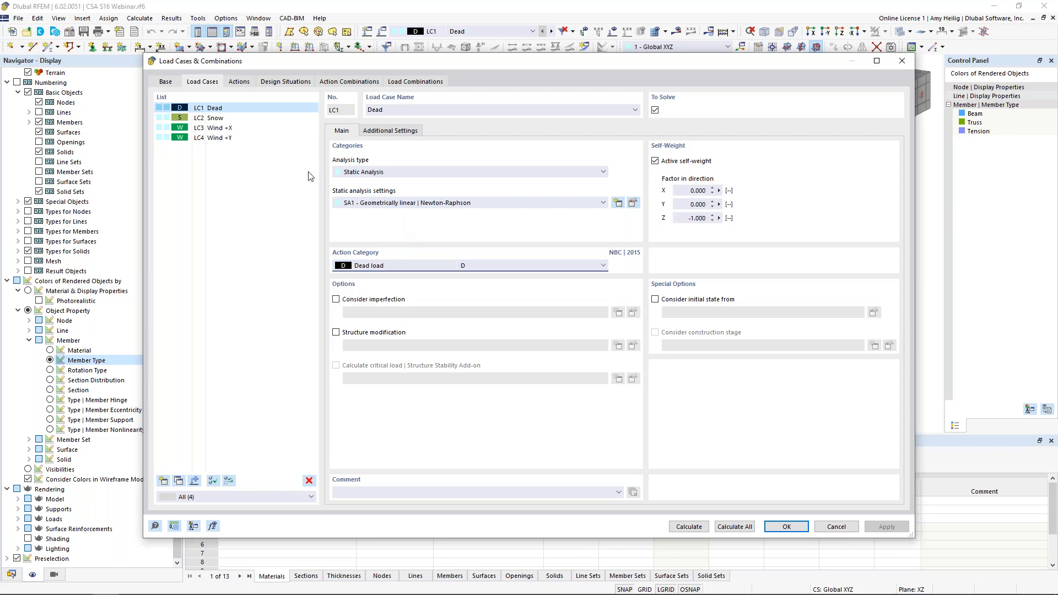
click(223, 120)
click(223, 128)
click(225, 138)
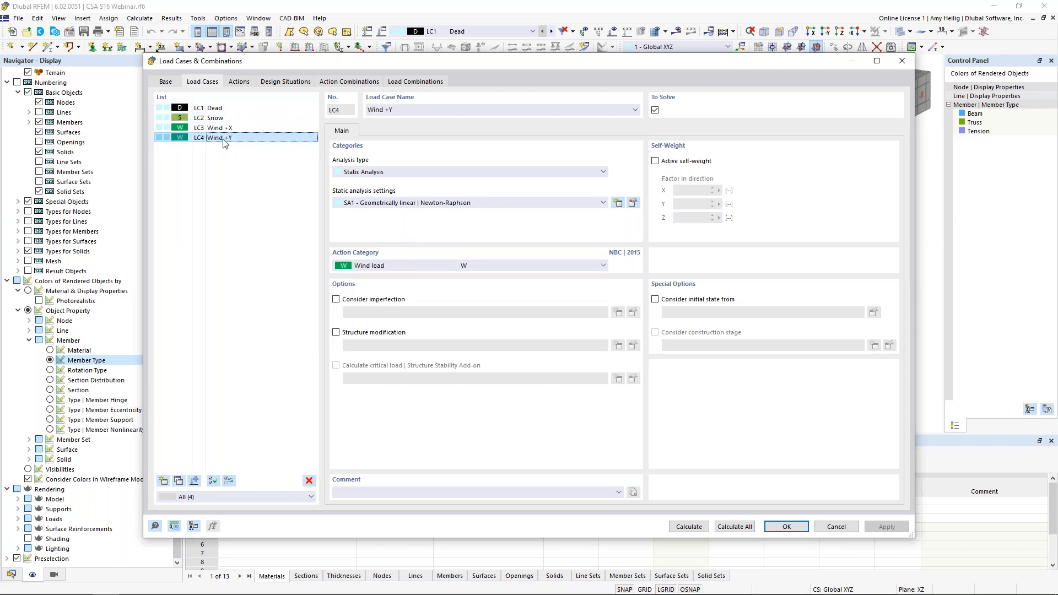
- Review the design situations and read the combination rules for Ultimate Limit State and Limit State of Serviceability, Case 3
click(274, 83)
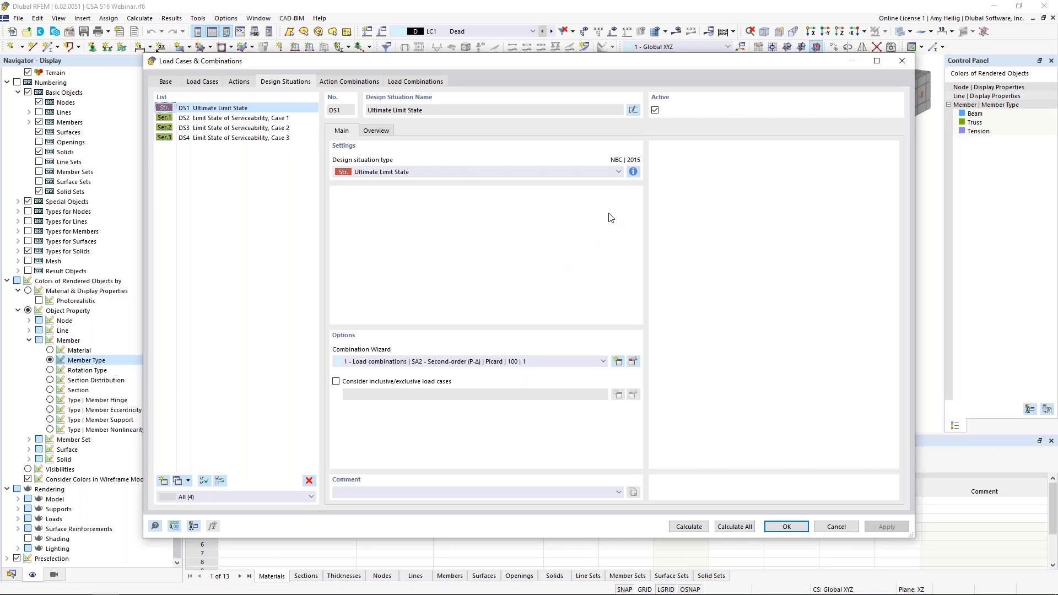
click(633, 172)
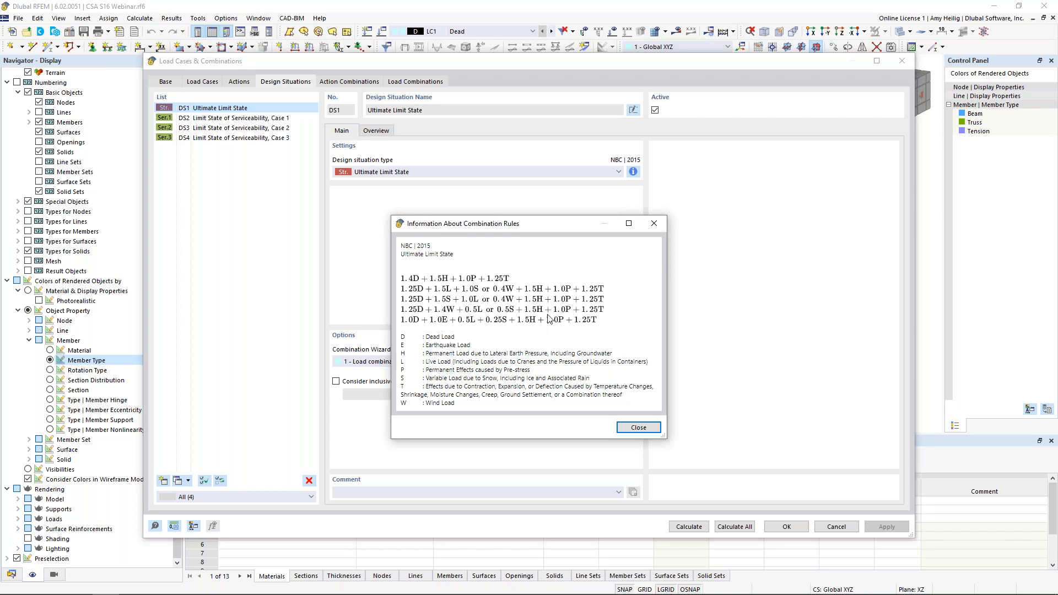
click(654, 224)
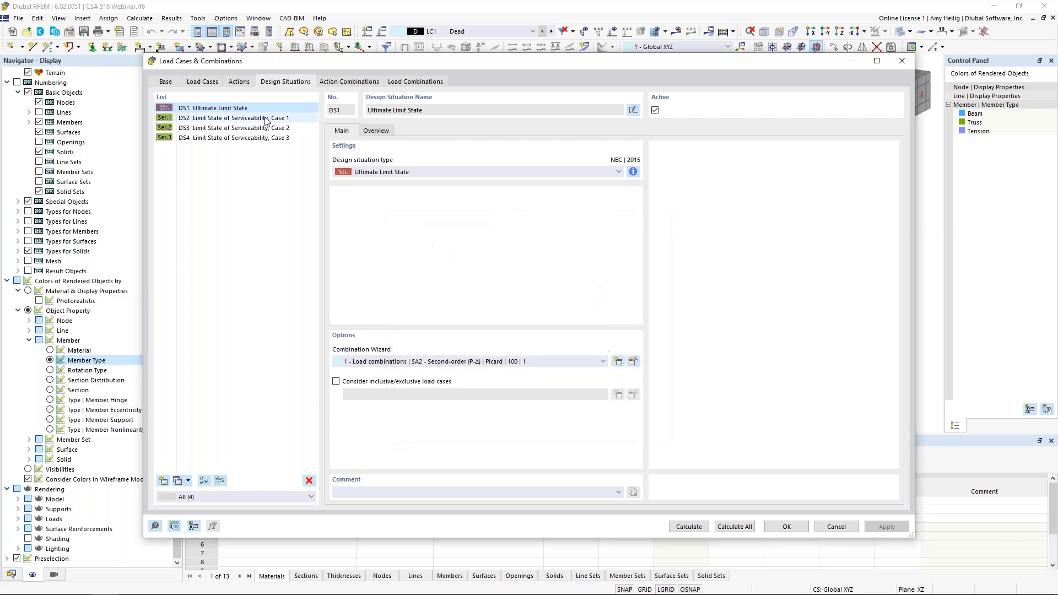
click(264, 117)
click(263, 128)
click(263, 138)
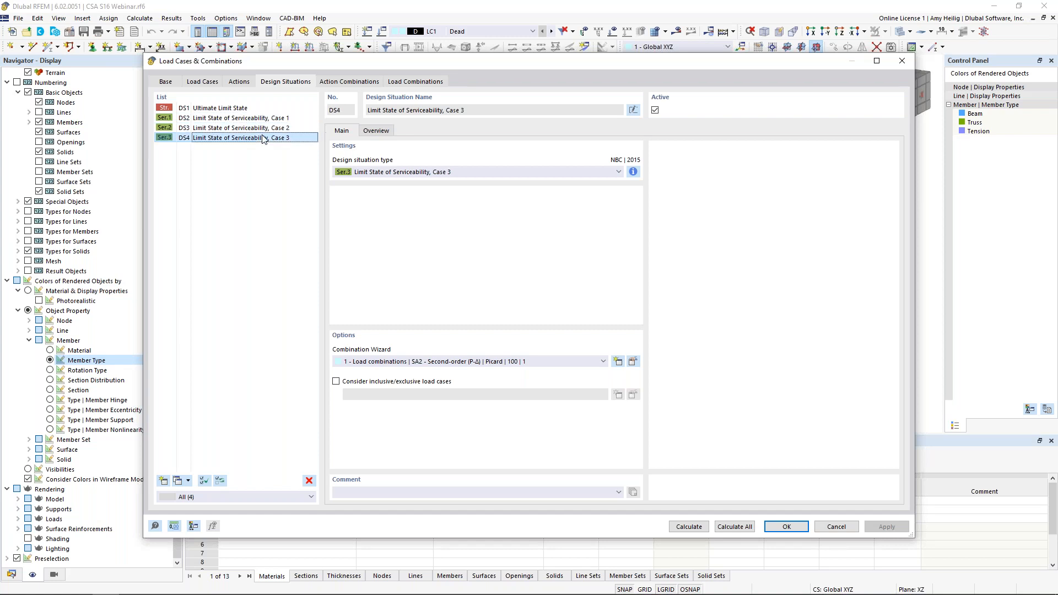
click(633, 172)
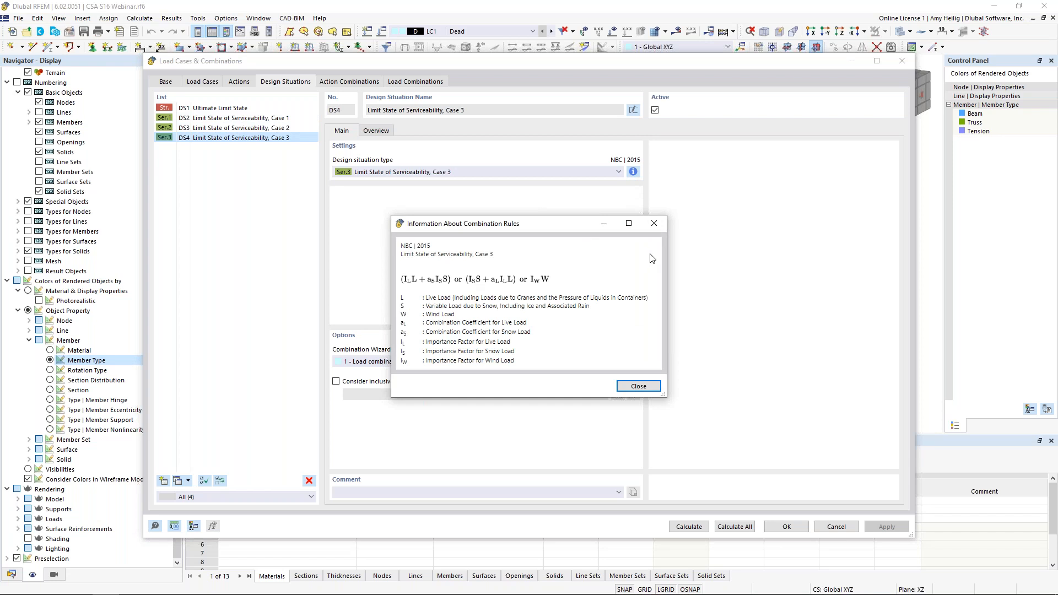
click(653, 224)
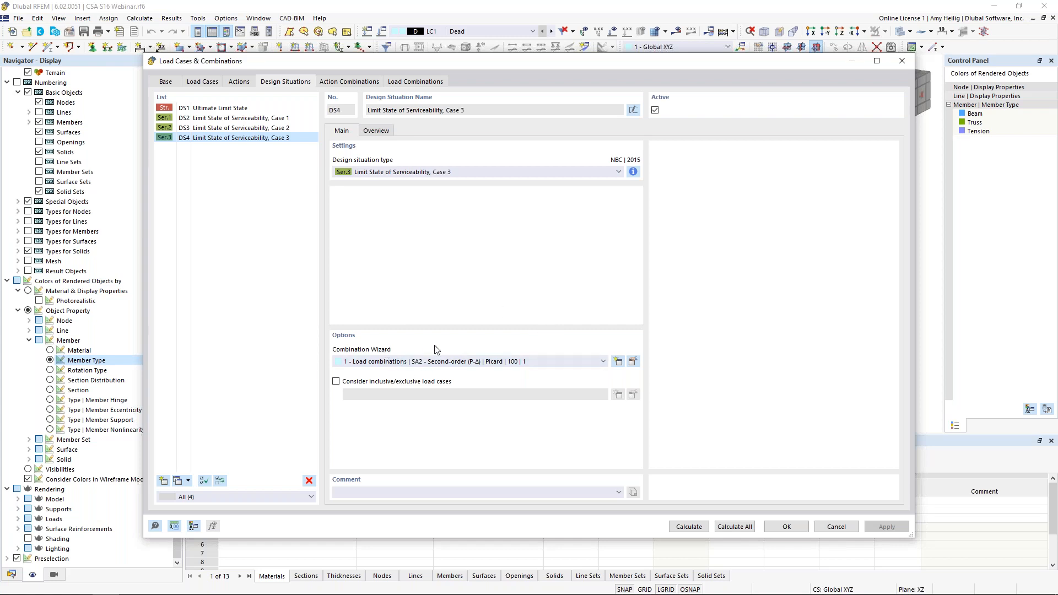
- Inspect the combination wizard's static analysis settings choices, keep SA2 second-order, and cancel the wizard dialog
click(633, 363)
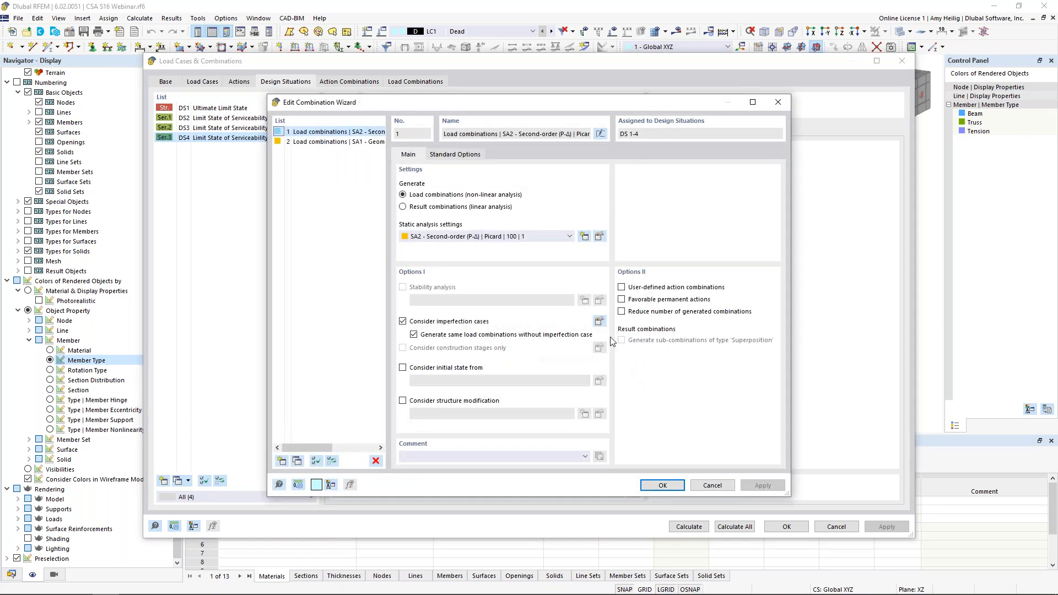
click(474, 237)
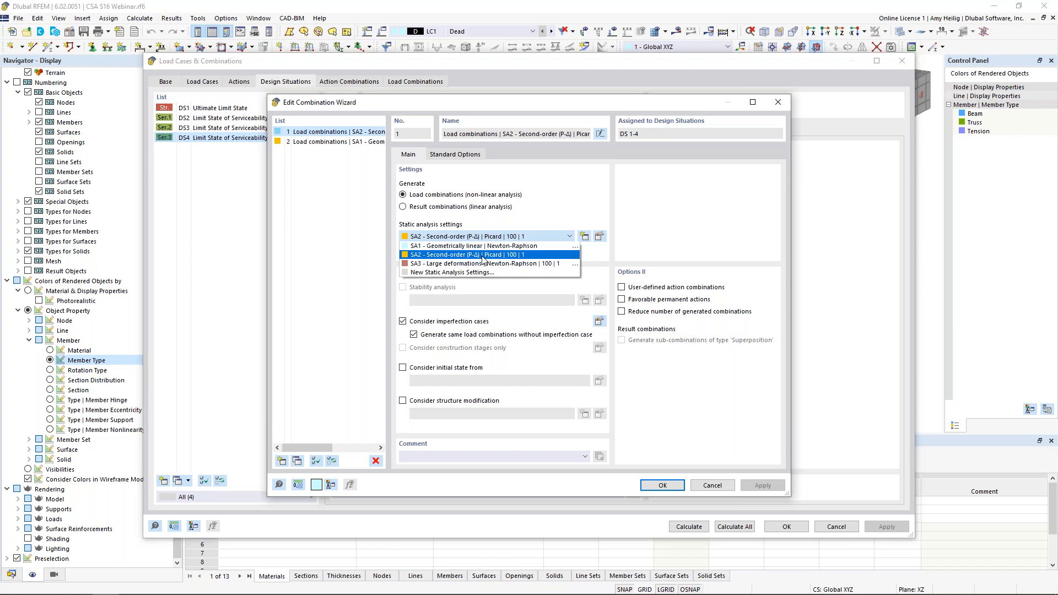
click(483, 255)
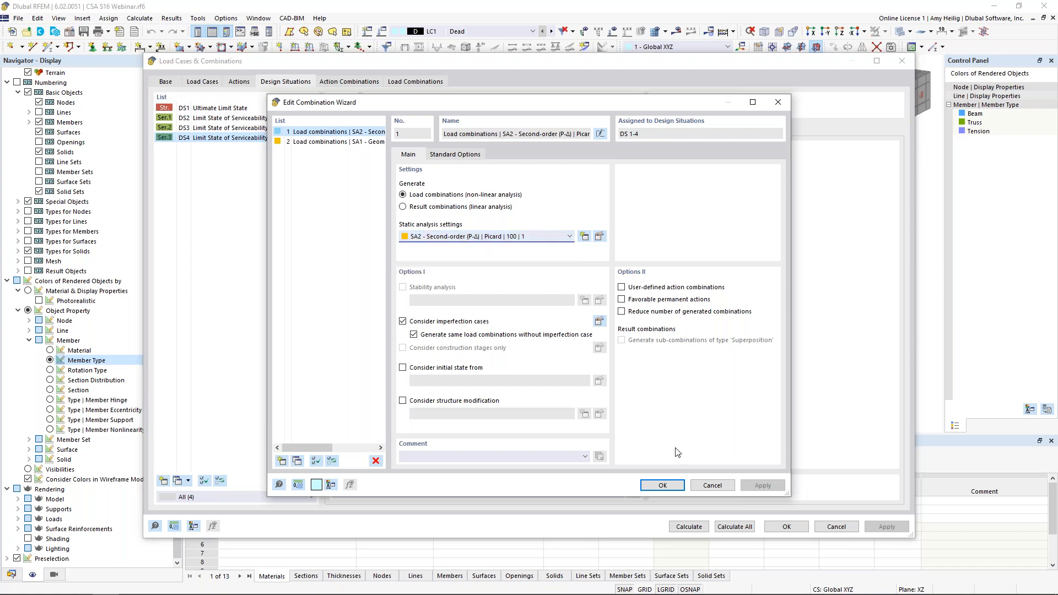
click(724, 484)
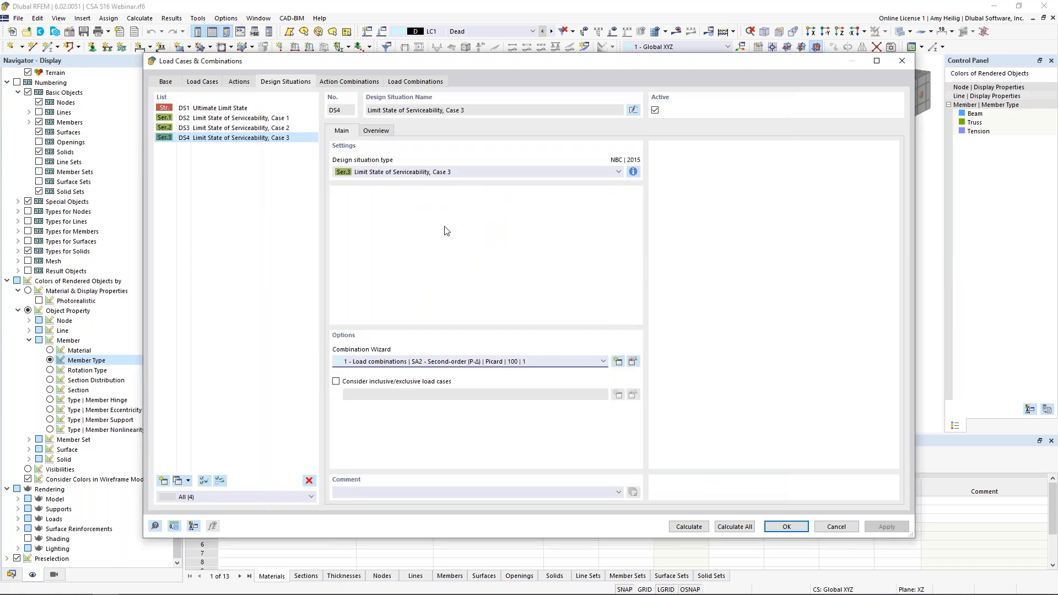
- Review the generated load combinations, including serviceability combination CO9, and close the load cases and combinations dialog with OK
click(413, 82)
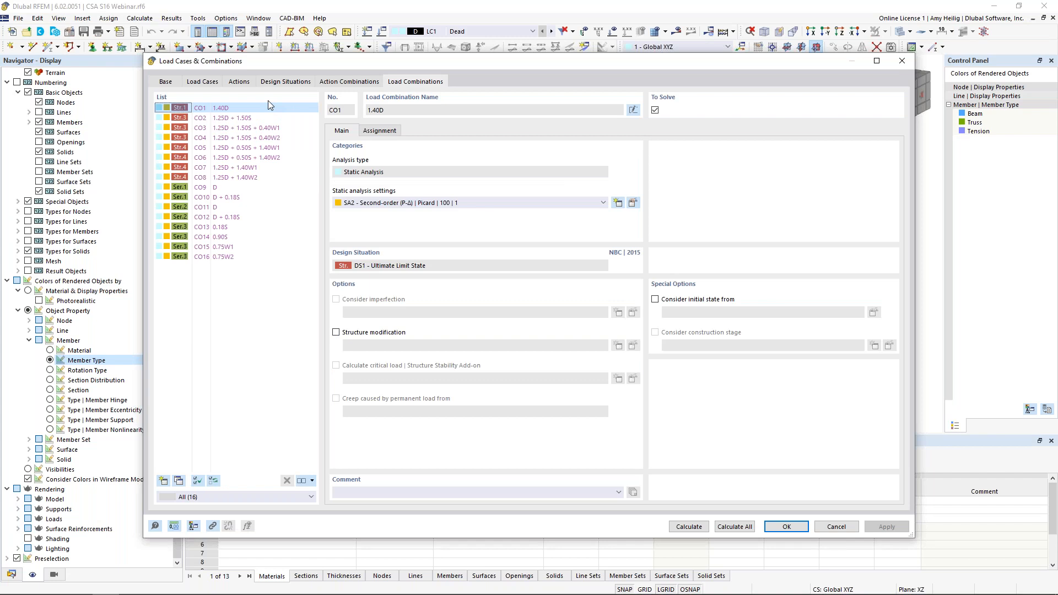
click(226, 188)
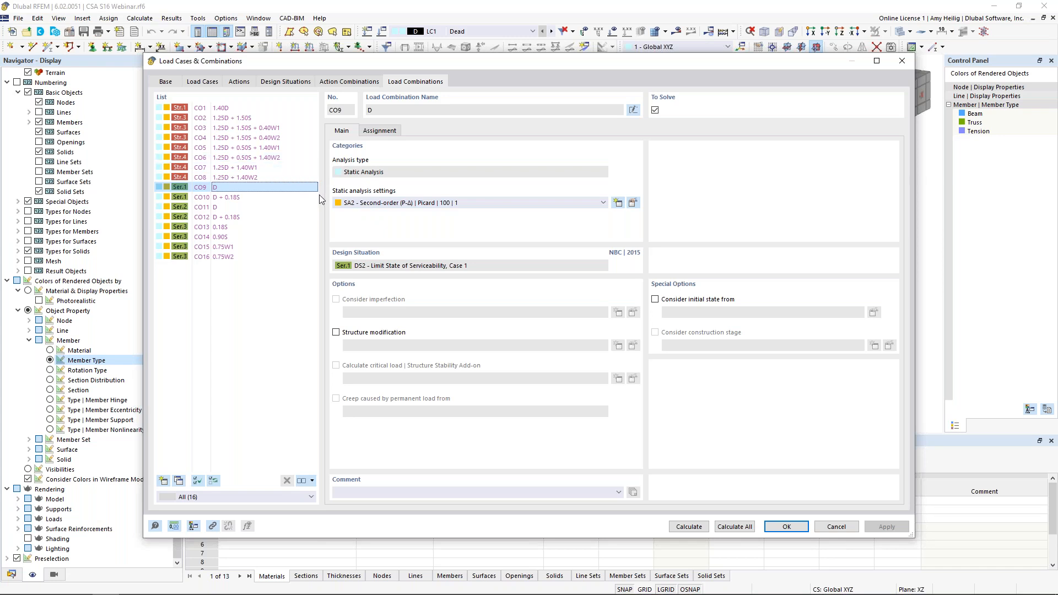
click(787, 526)
- Make LC1 Dead the current load case and display its loads on the model
scroll(642, 198, down, 3)
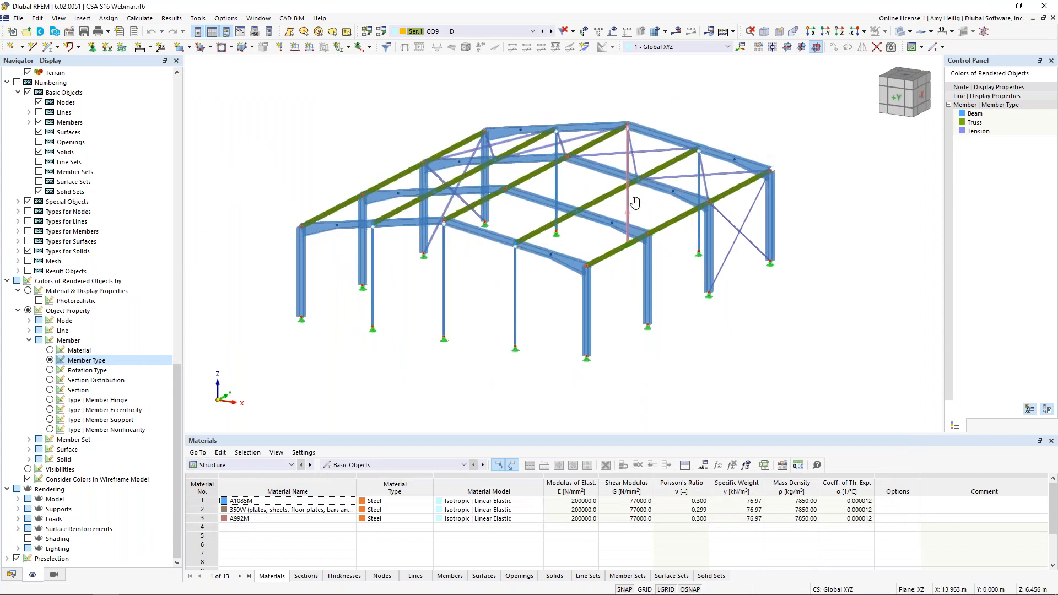
click(503, 34)
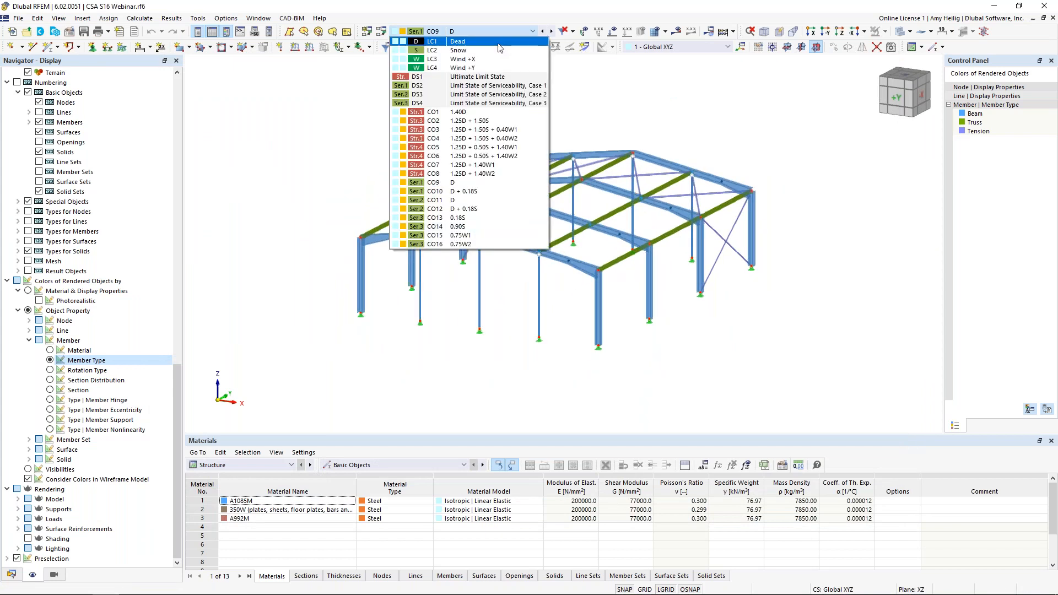
click(499, 49)
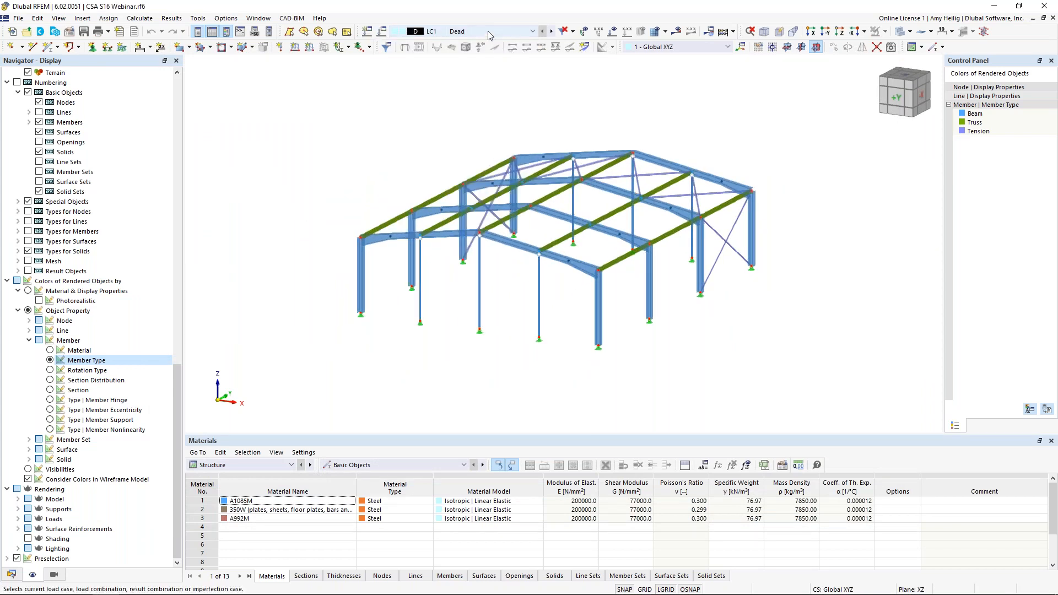
click(613, 34)
mouse_move(808, 175)
ctrl+middle_down()
mouse_move(813, 165)
mouse_move(763, 177)
ctrl+middle_up()
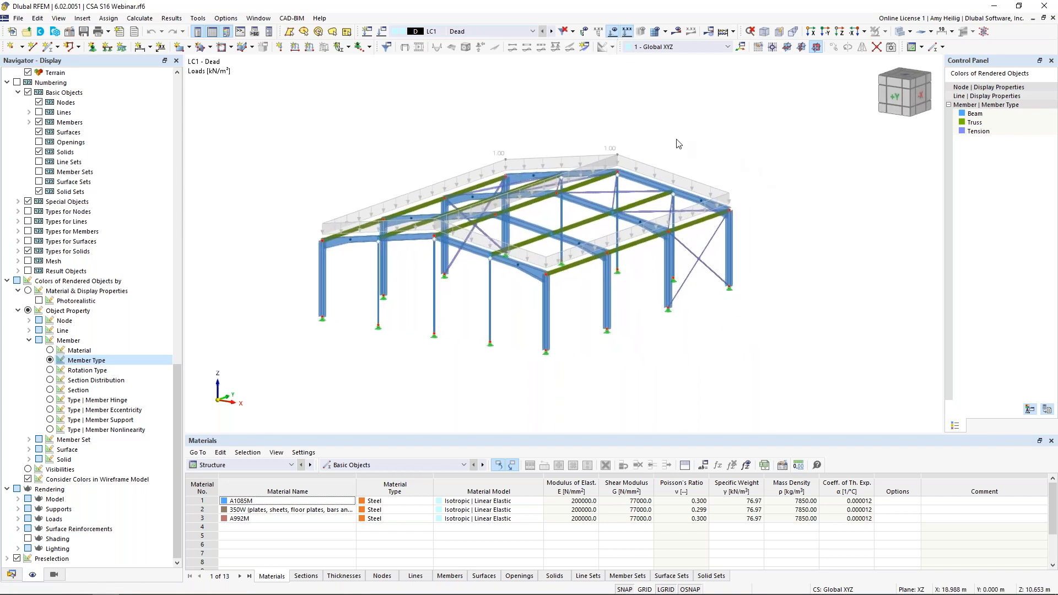
- List the Member Loads from Area Load entries under Load Wizards in the model's data tree
click(11, 574)
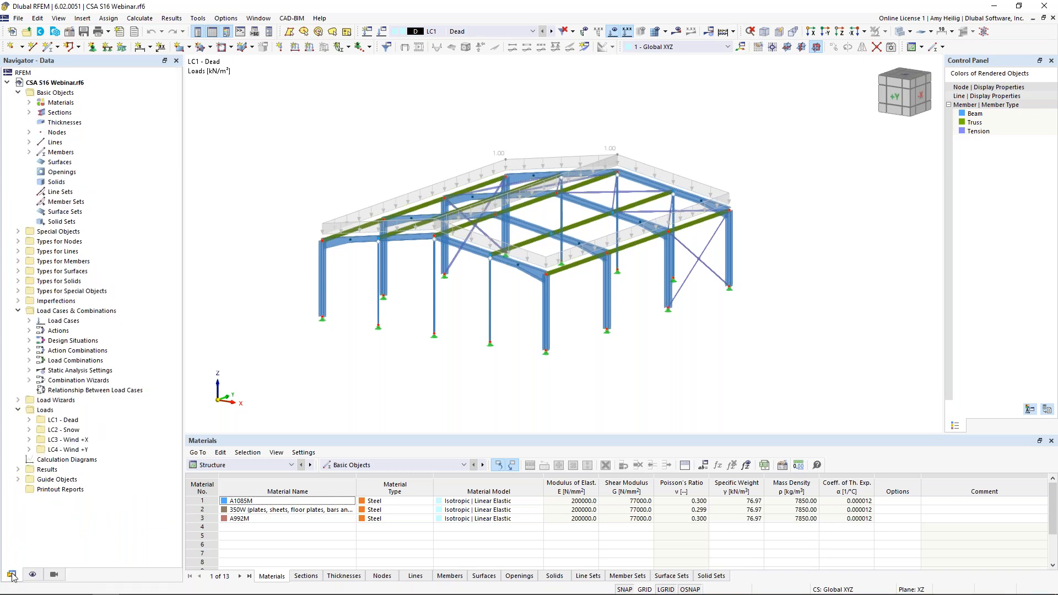
click(17, 400)
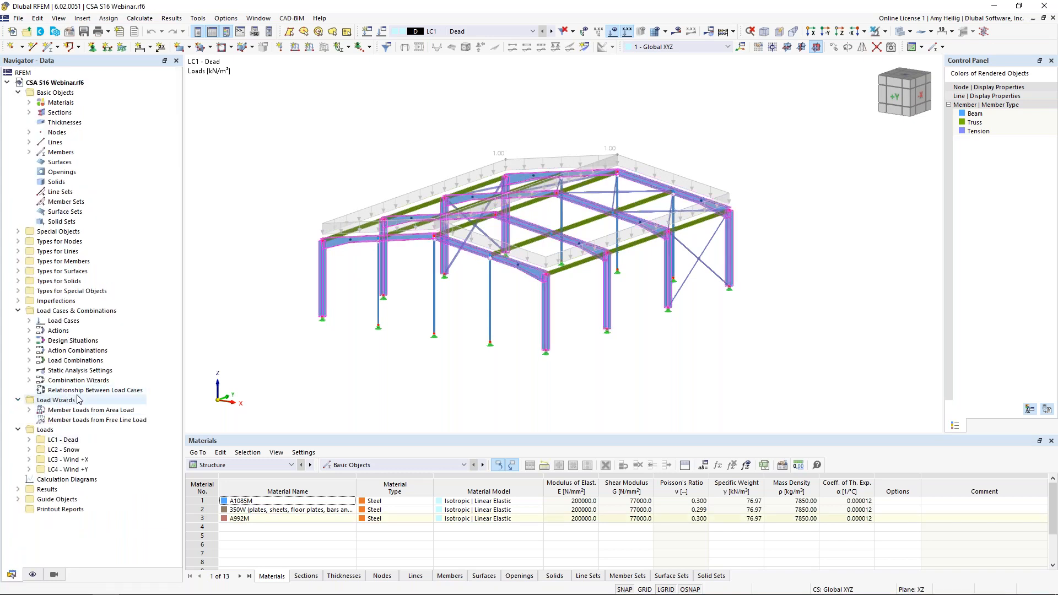
click(29, 410)
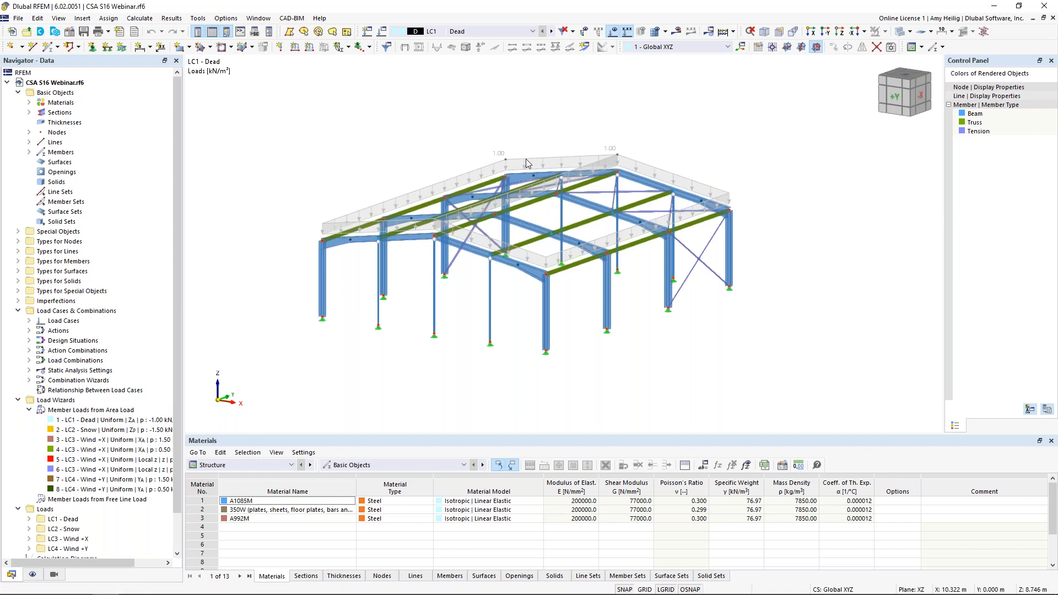
scroll(528, 163, up, 2)
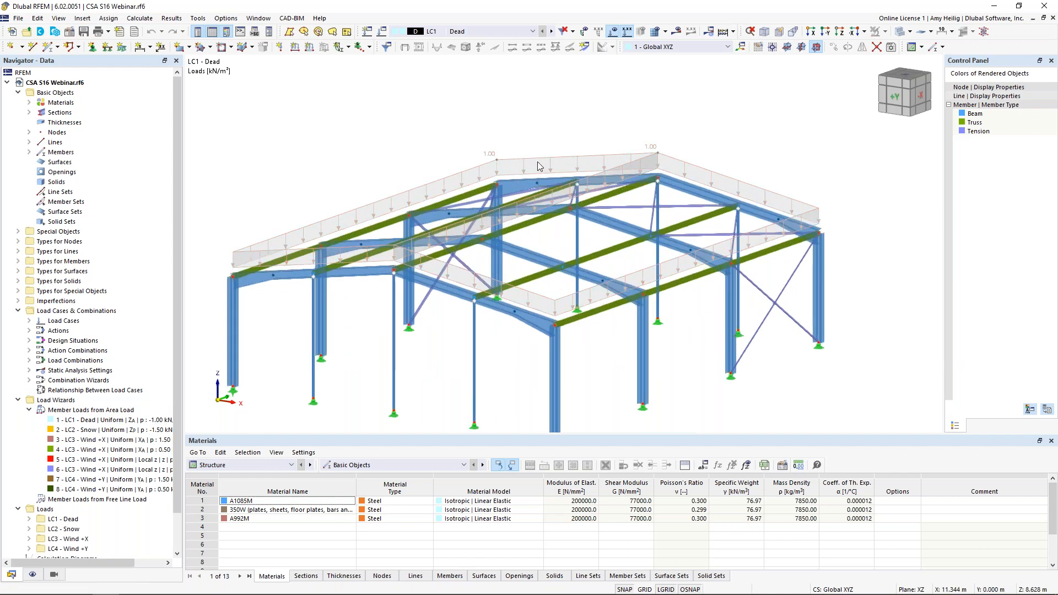
- Open the LC1 Dead area load wizard entry and inspect its magnitude, direction and boundary corner nodes against the roof planes
double_click(524, 164)
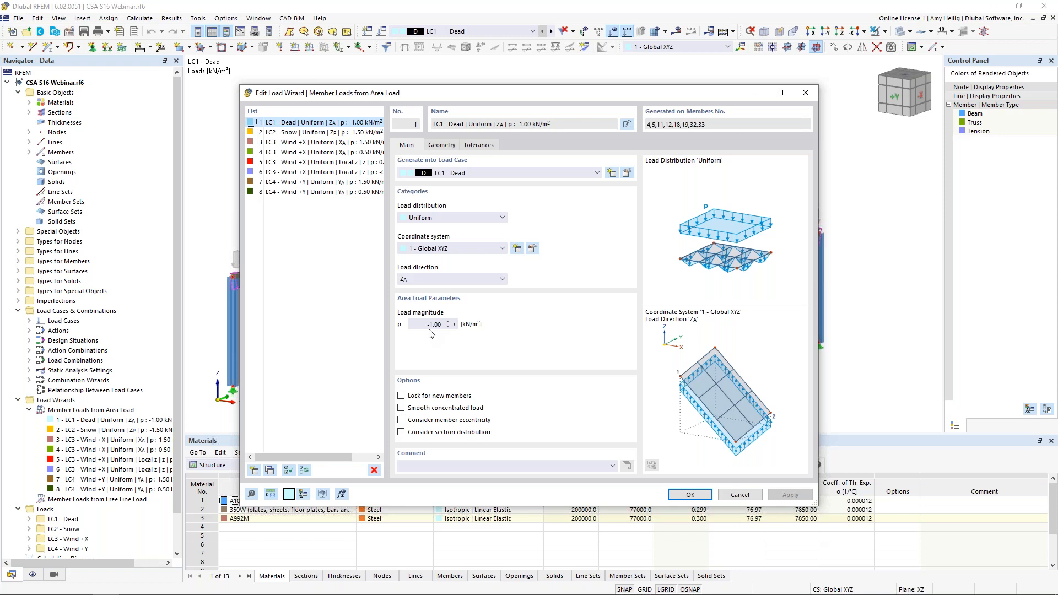
click(441, 145)
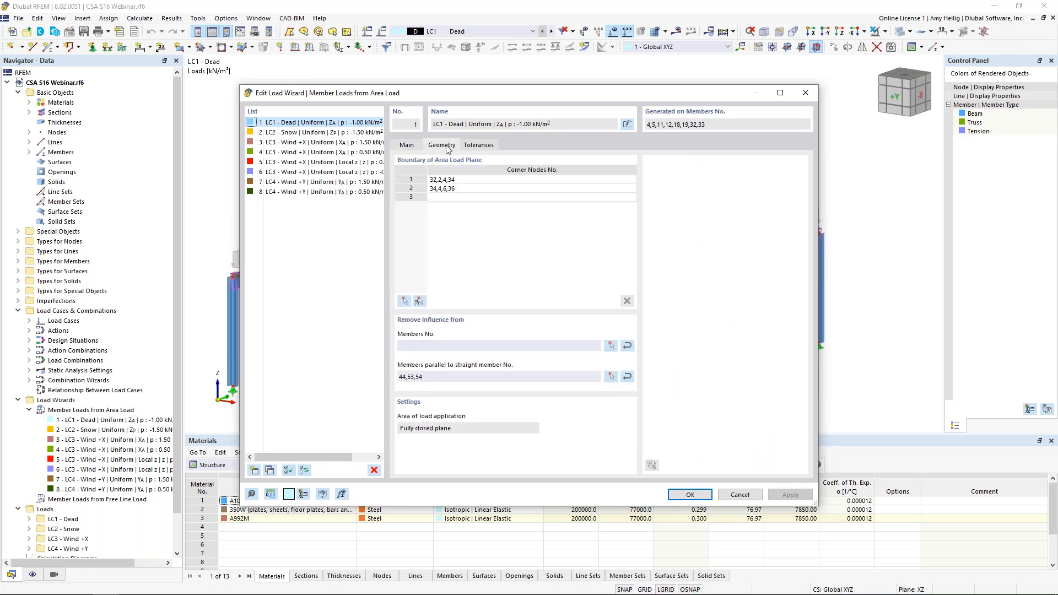
drag(481, 95, 486, 335)
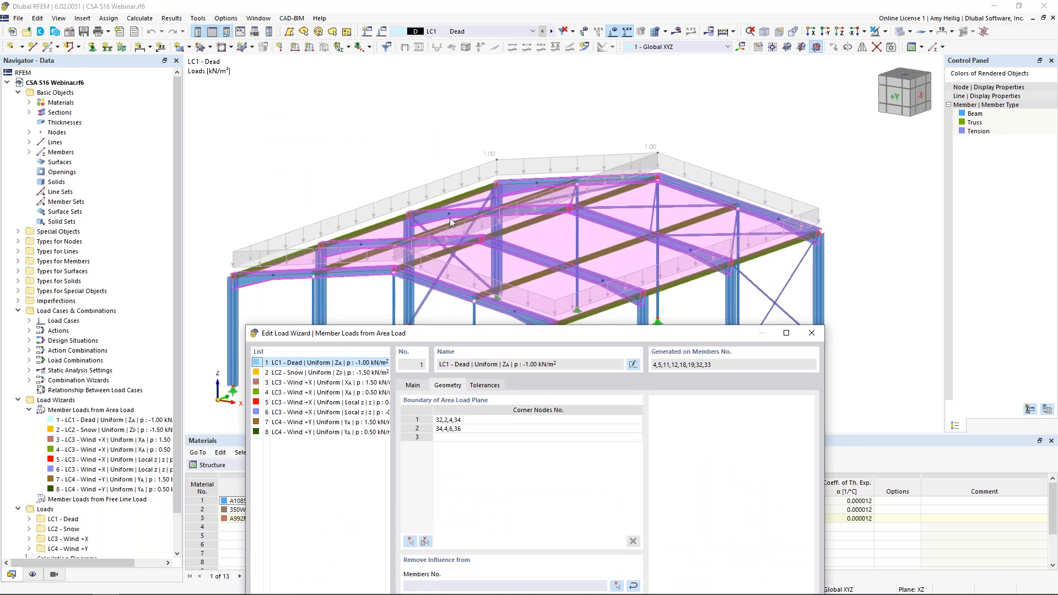
drag(568, 337, 584, 114)
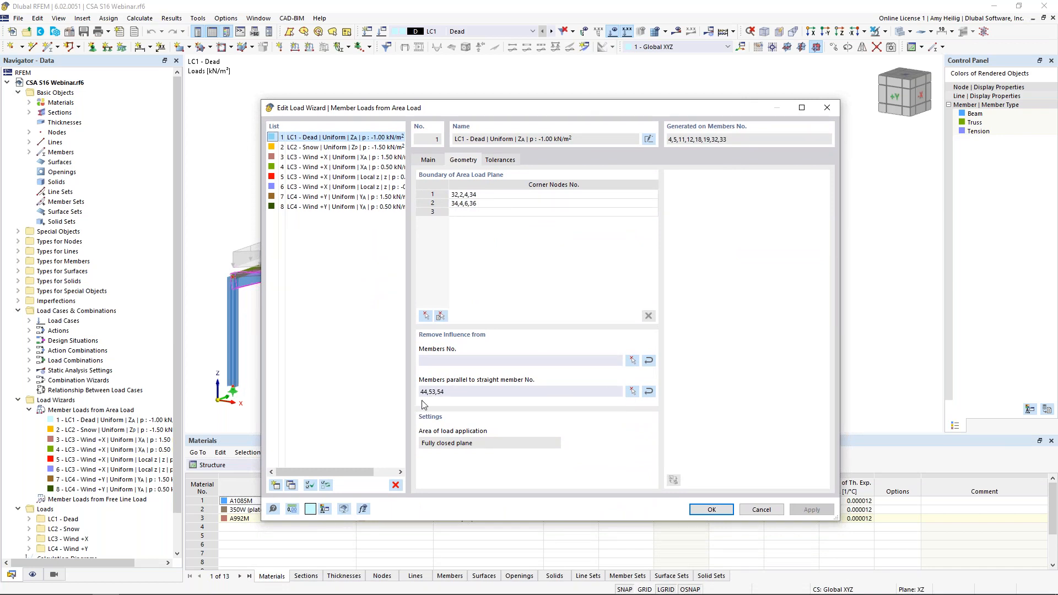
- Inspect in the model which parallel members are excluded from the dead load's influence, and cancel the selection and the wizard
click(631, 392)
ctrl+middle_drag(576, 232, 559, 250)
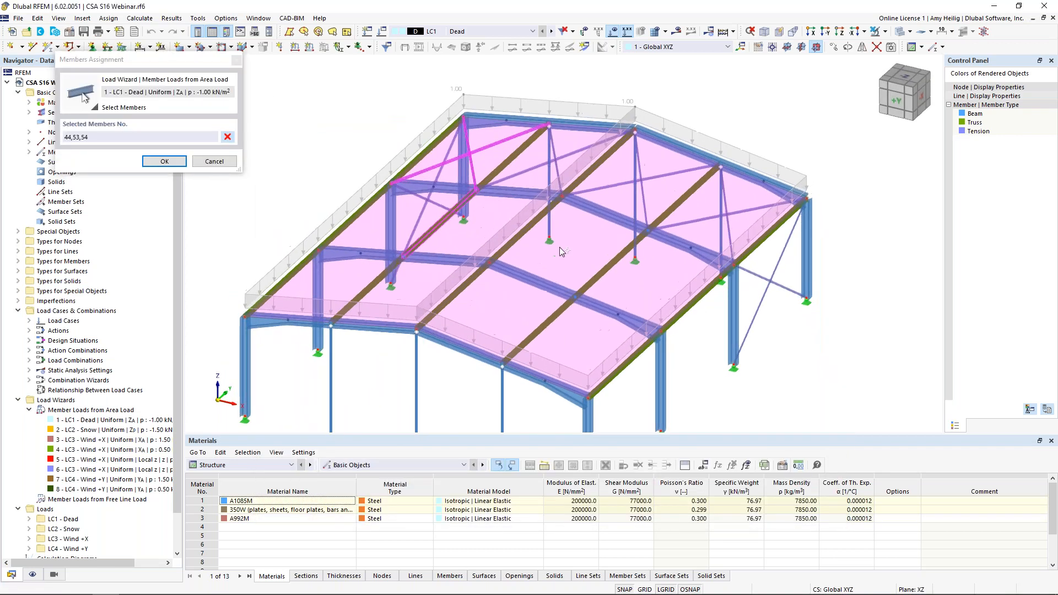
click(226, 161)
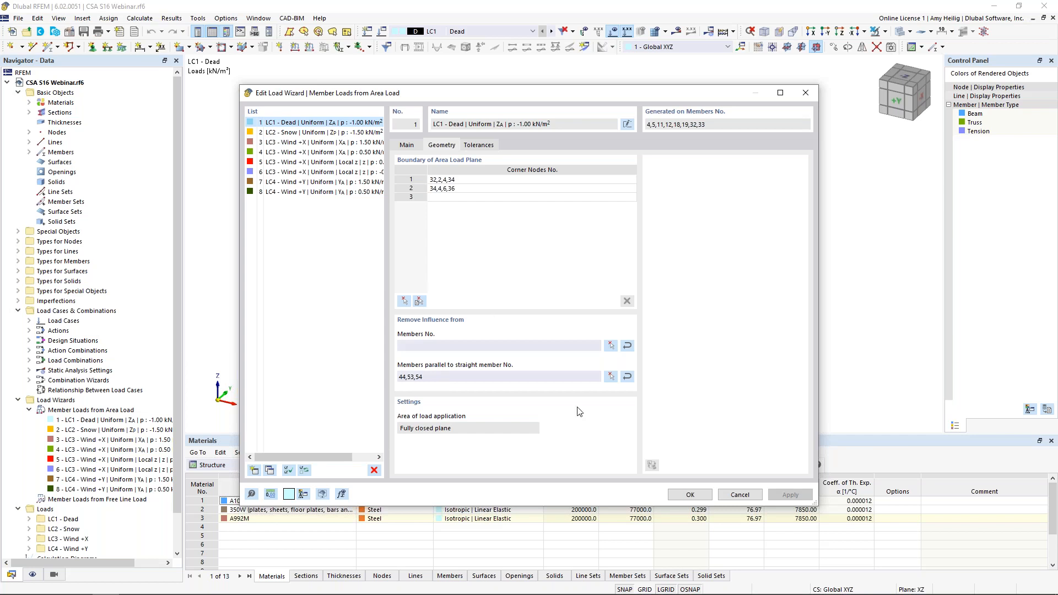
click(741, 494)
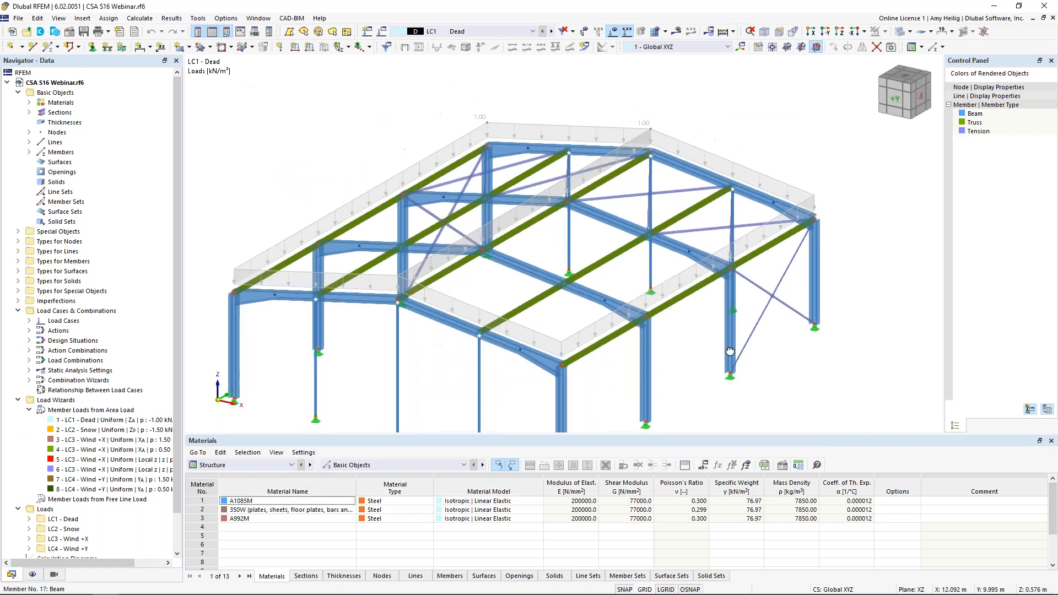
- Display the LC1 Dead area load separately as generated member loads on the frames, and return to the area load display
right_click(520, 164)
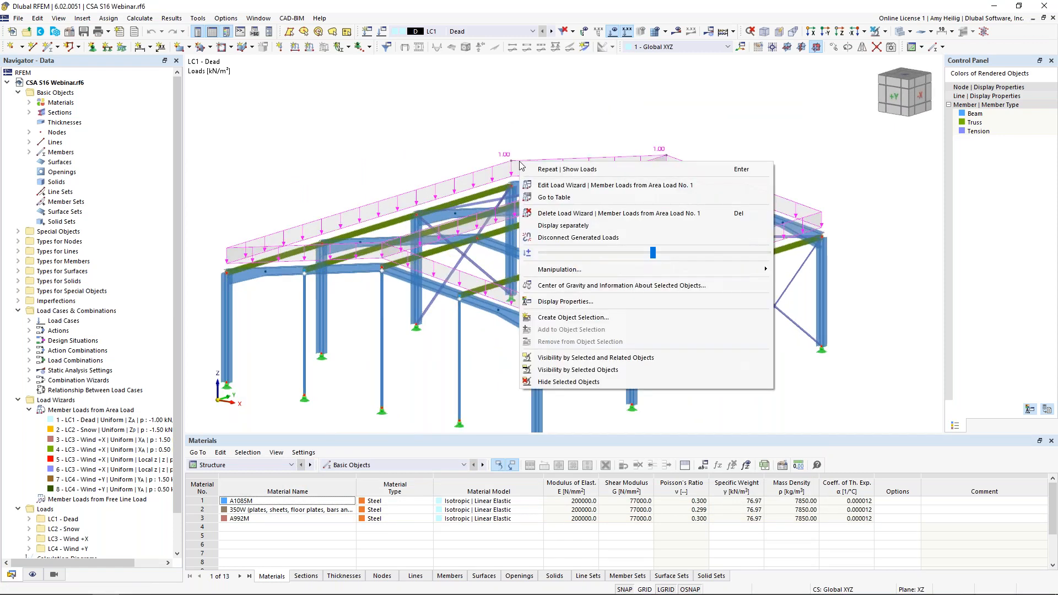
click(553, 226)
ctrl+middle_drag(684, 319, 606, 313)
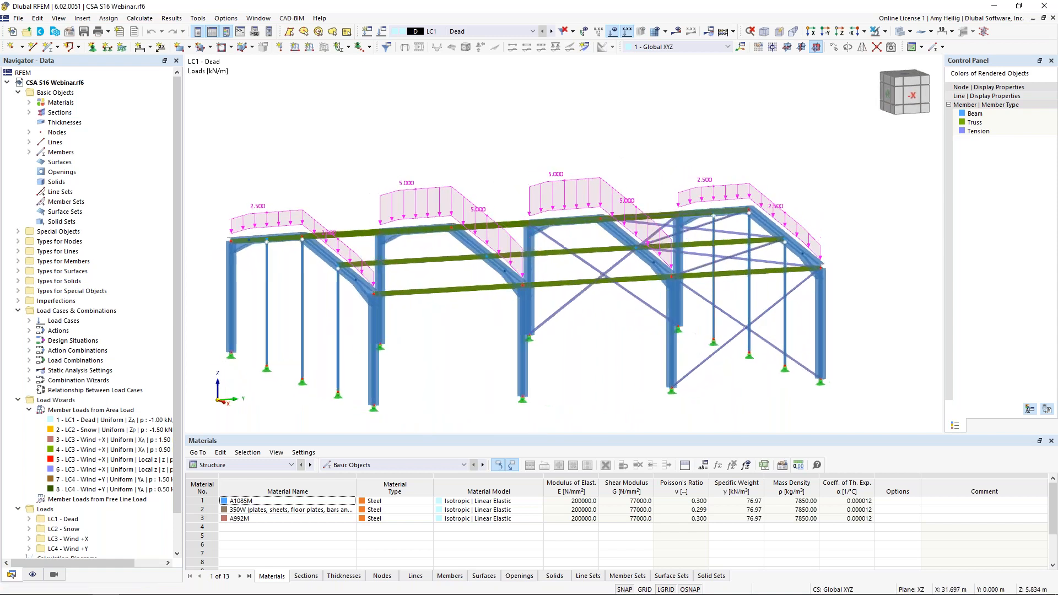
scroll(606, 312, down, 2)
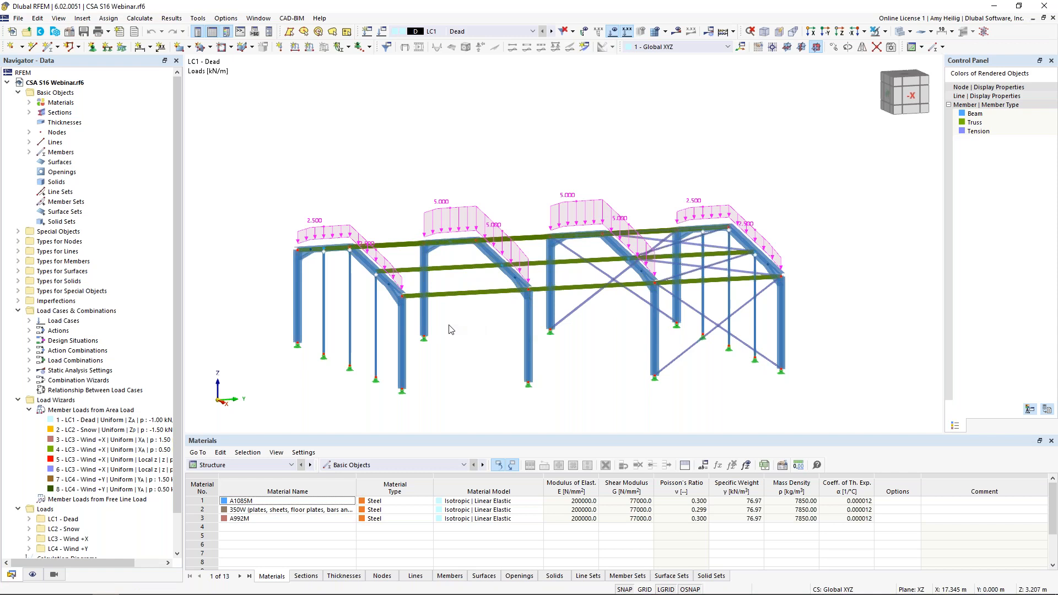
ctrl+middle_drag(475, 342, 493, 165)
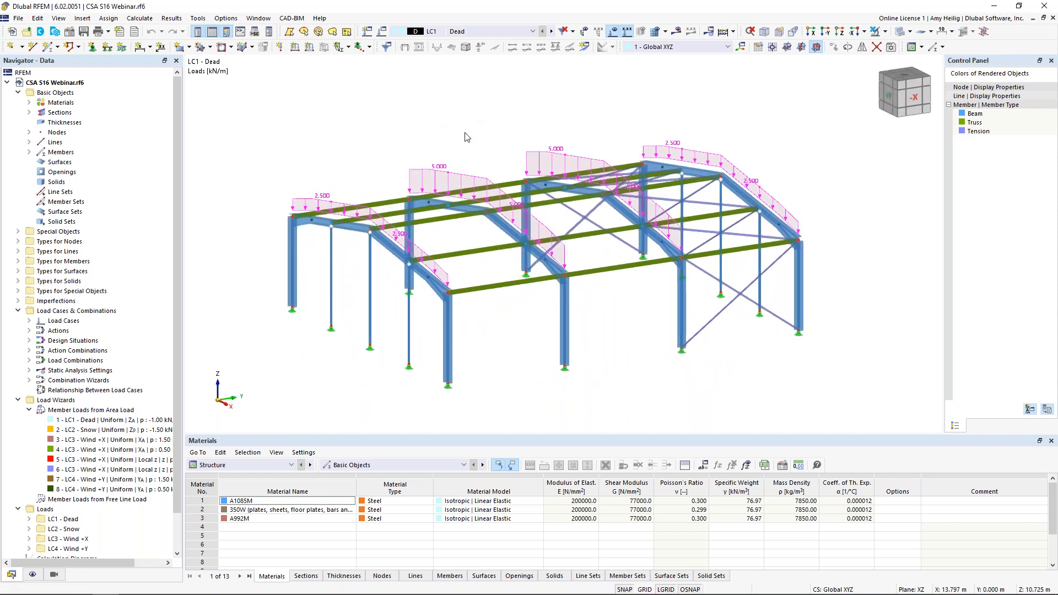
right_click(440, 170)
click(476, 236)
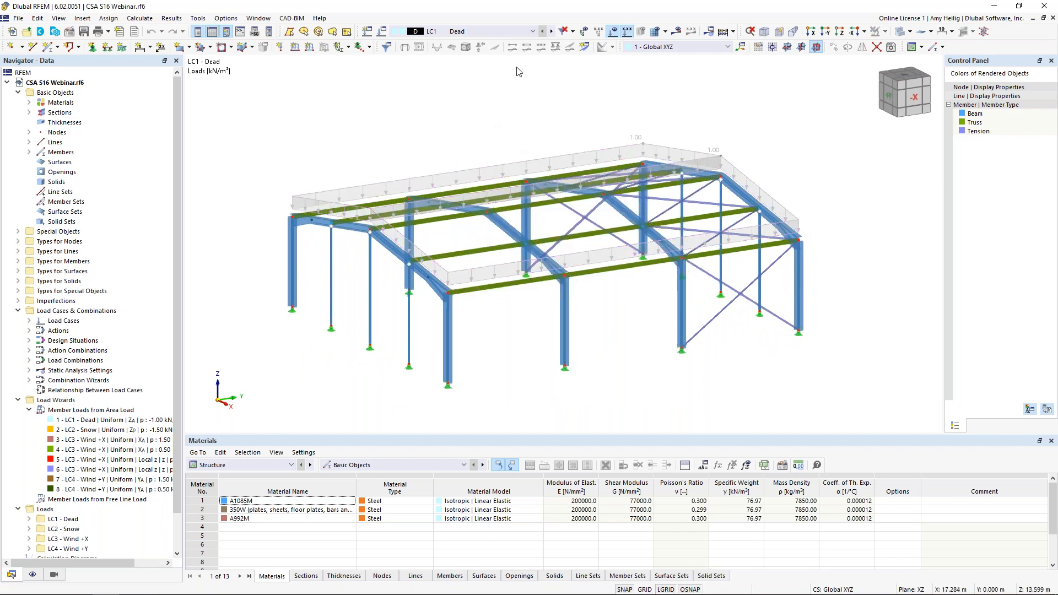
- Make LC2 Snow the current load case and review its area load wizard's projected direction and magnitude, closing with OK
click(551, 32)
ctrl+middle_drag(513, 174, 542, 180)
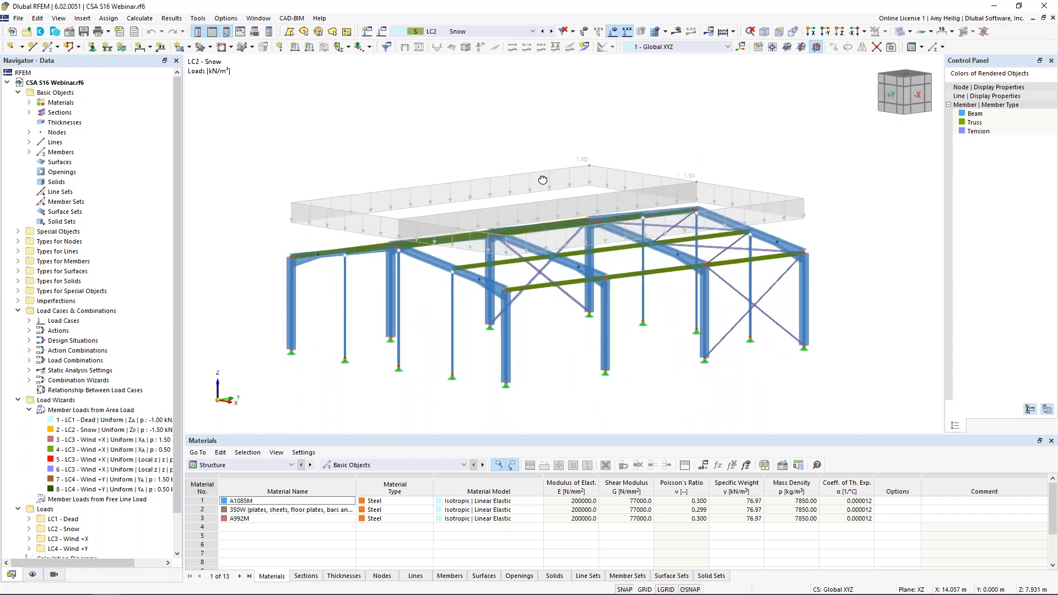
double_click(582, 168)
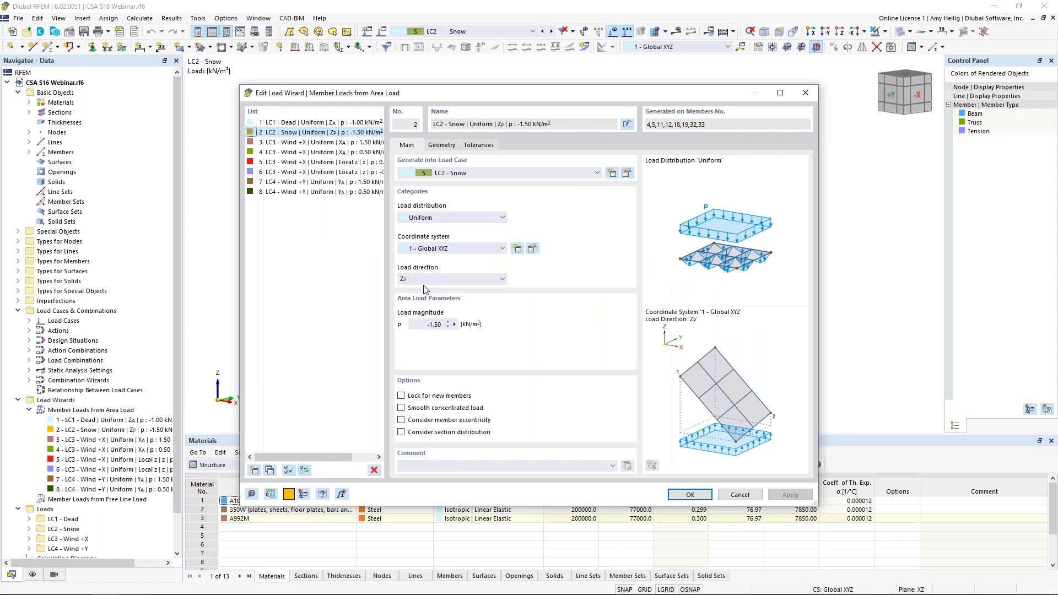
drag(501, 94, 509, 119)
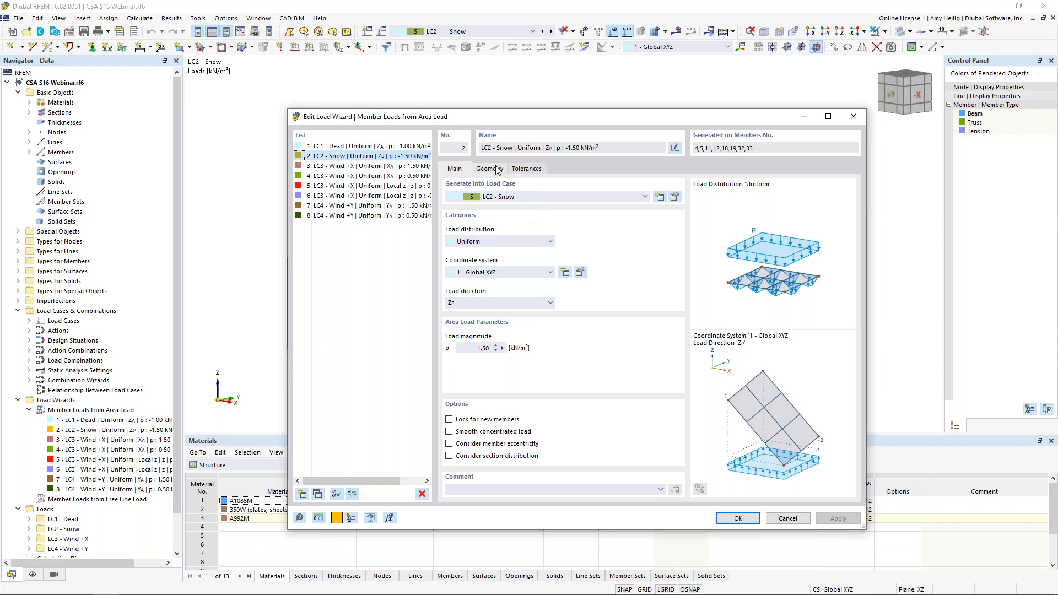
click(745, 519)
- Display the LC2 Snow area load separately as generated member loads, and switch back to the area load display
right_click(541, 176)
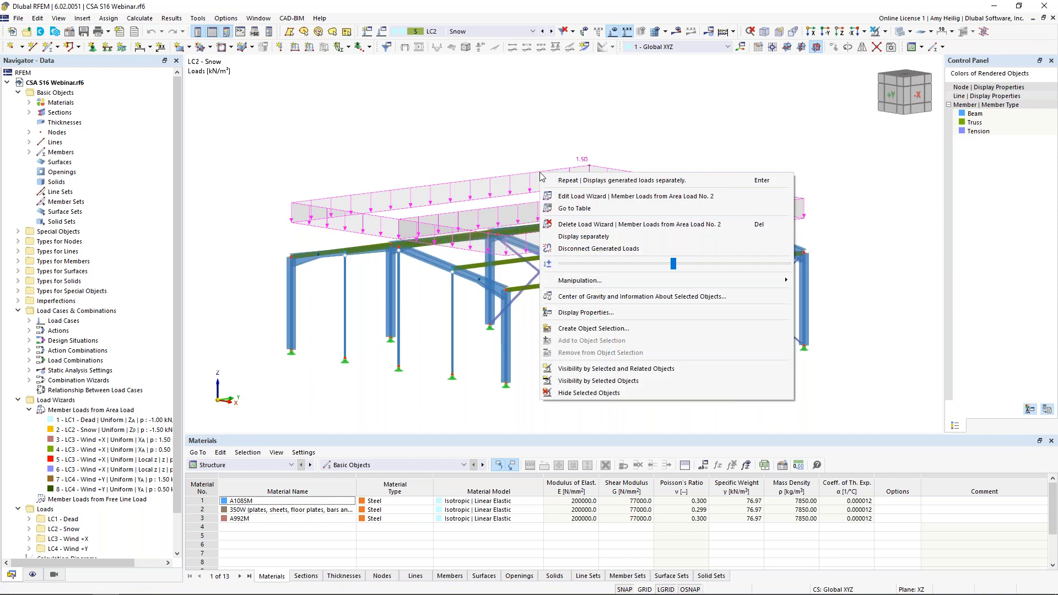
click(584, 236)
ctrl+middle_drag(578, 268, 412, 212)
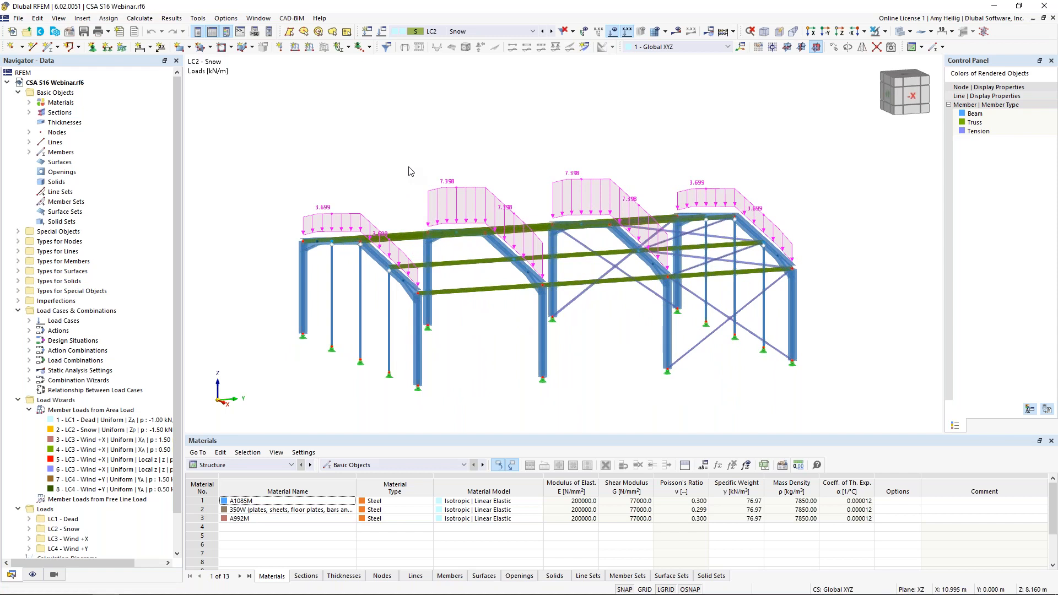
right_click(471, 188)
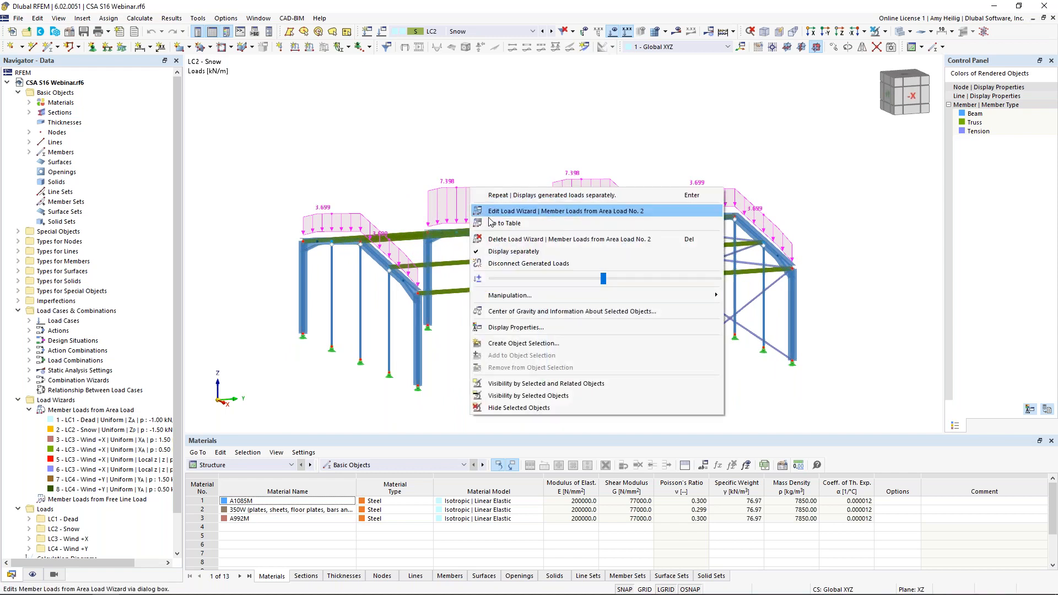
click(496, 251)
- Make LC3 Wind +X the current load case and examine its wall and roof area loads
click(551, 31)
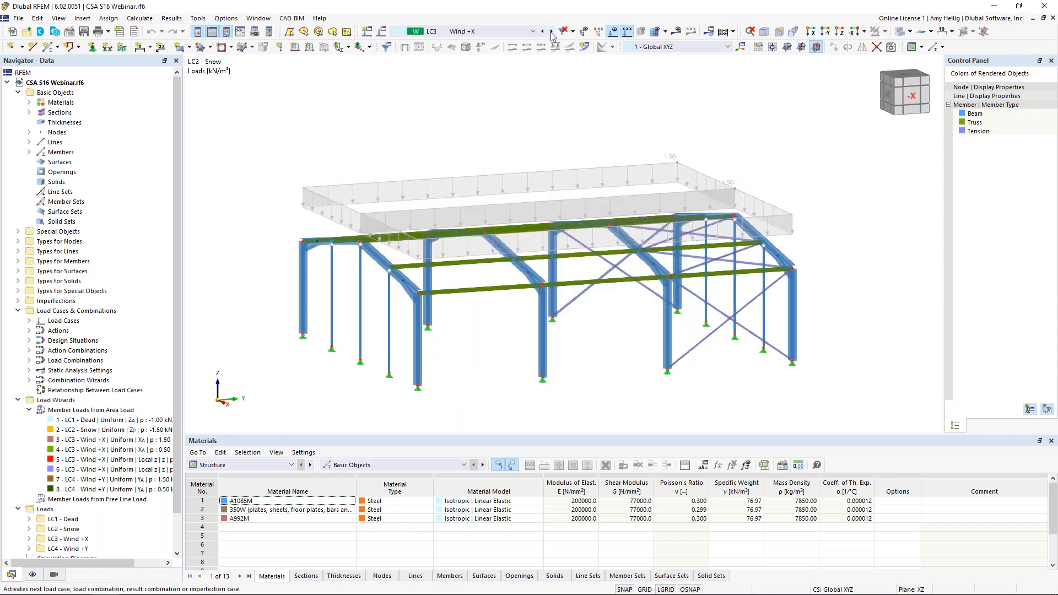
ctrl+middle_drag(409, 150, 559, 132)
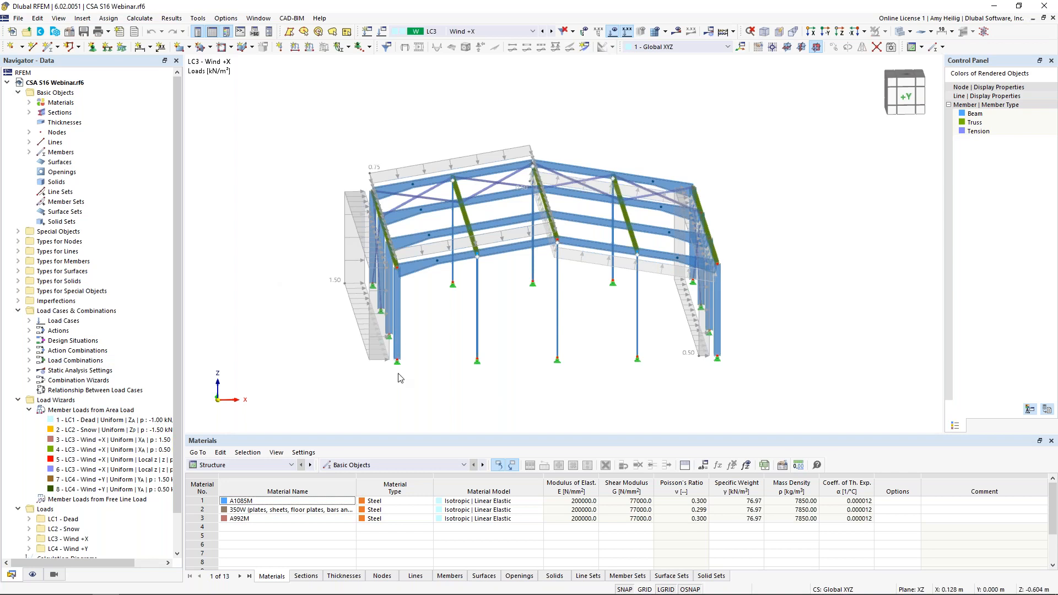
ctrl+middle_drag(387, 390, 442, 390)
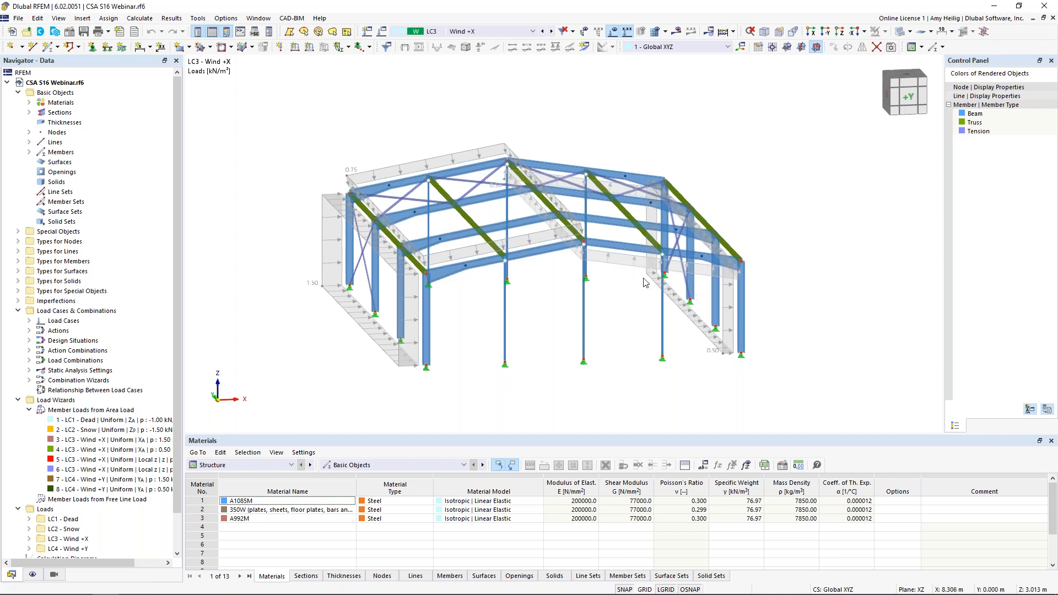
- Display the LC3 Wind +X area loads separately as generated member loads on the columns and rafters, and restore the area display
right_click(408, 368)
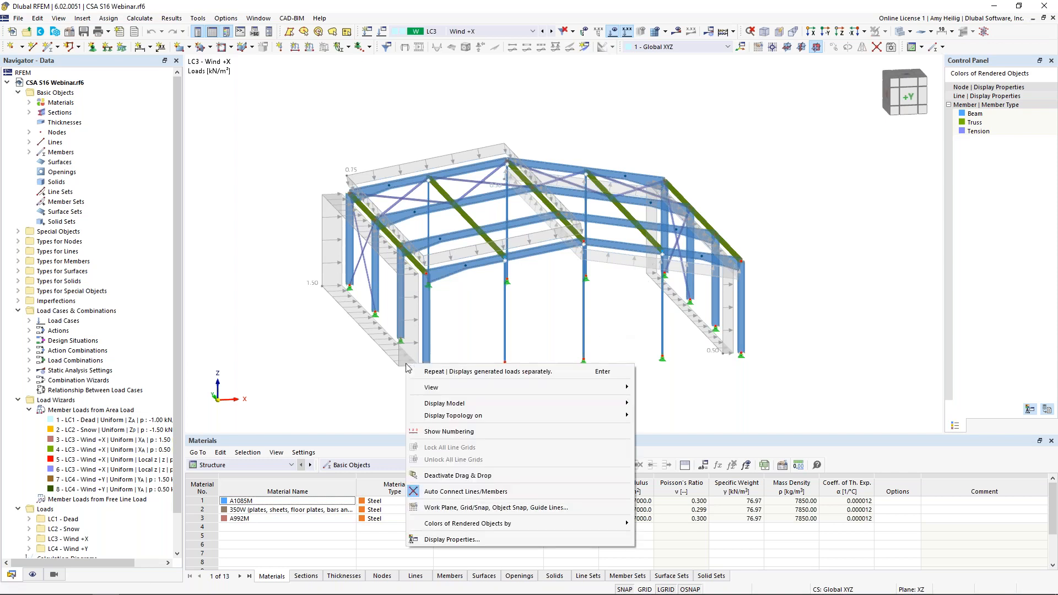
click(404, 364)
right_click(404, 364)
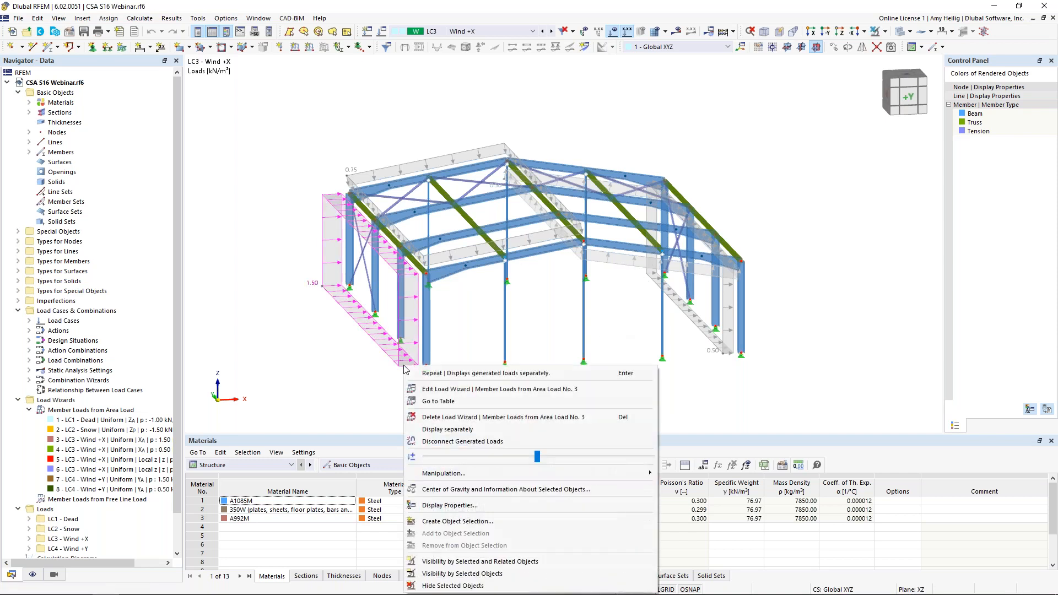
click(440, 428)
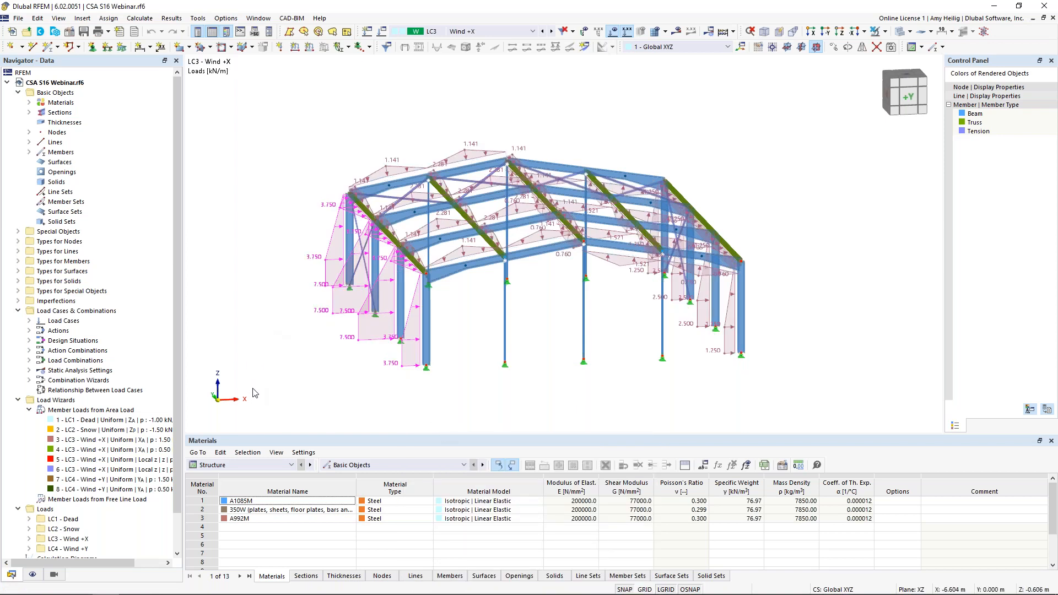
ctrl+middle_drag(329, 377, 285, 375)
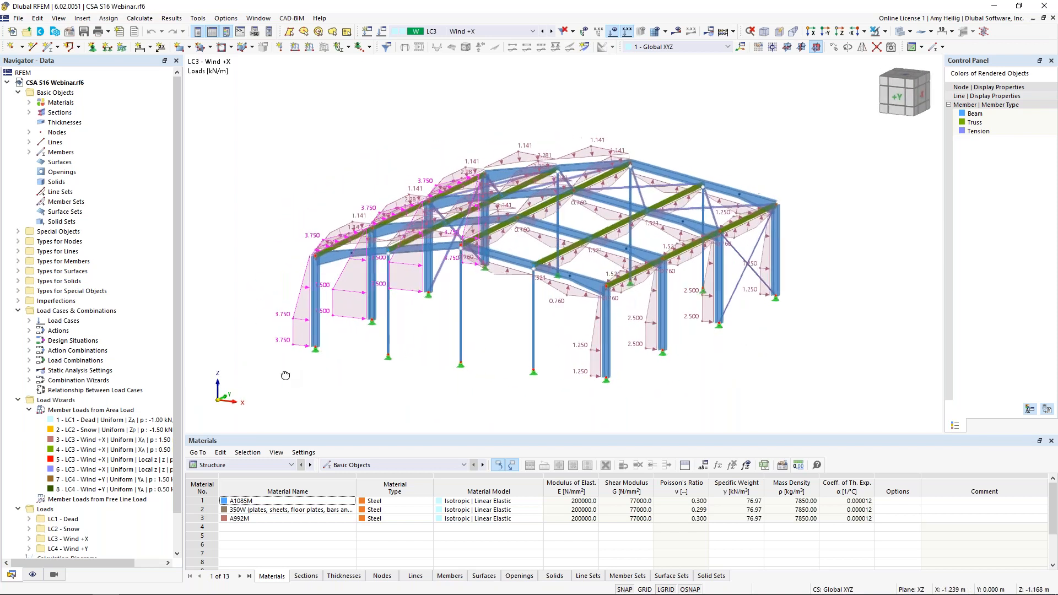
right_click(287, 344)
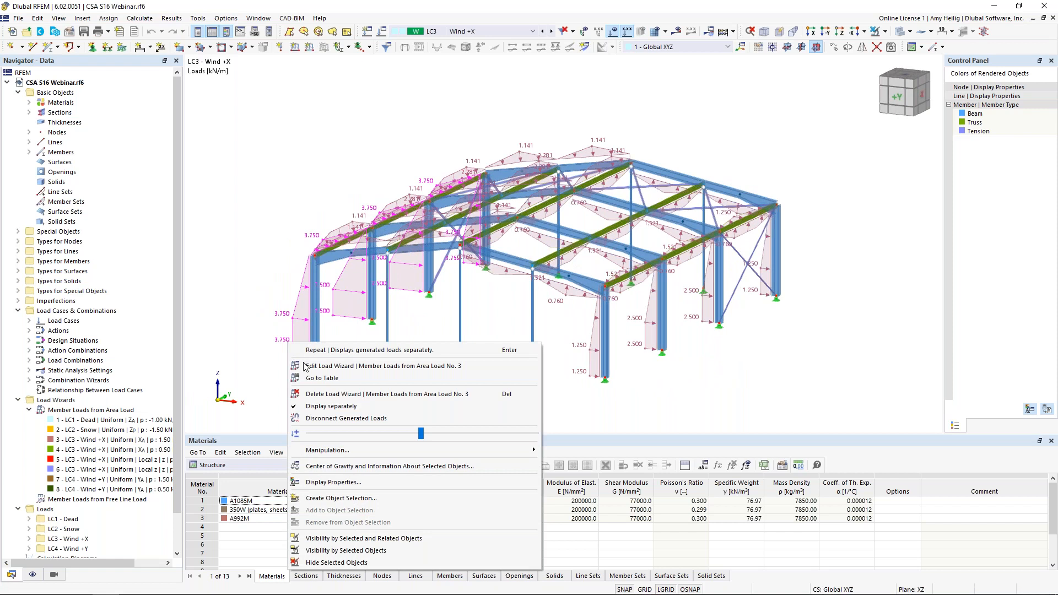
click(313, 395)
- Switch to LC4 Wind +Y and toggle its end-wall area loads to separate generated member loads and back
ctrl+middle_drag(337, 171, 519, 173)
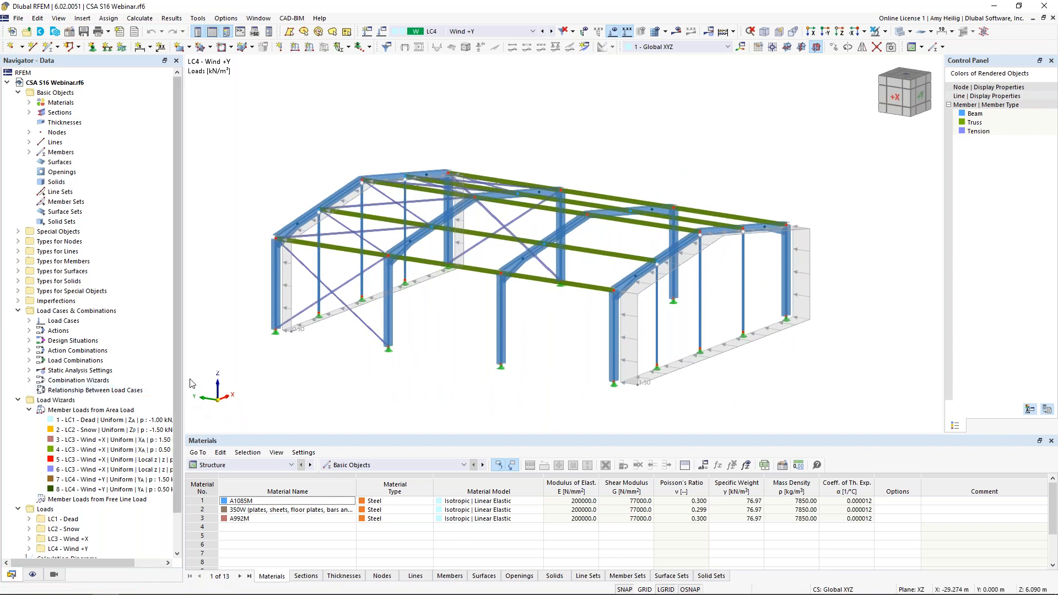
right_click(632, 384)
click(668, 219)
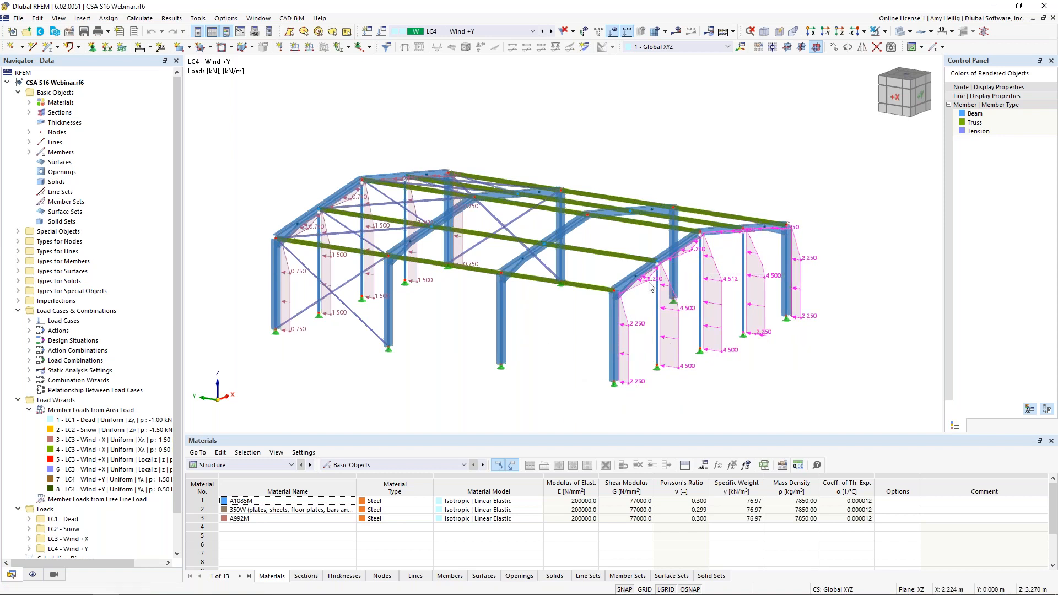
right_click(629, 356)
click(651, 420)
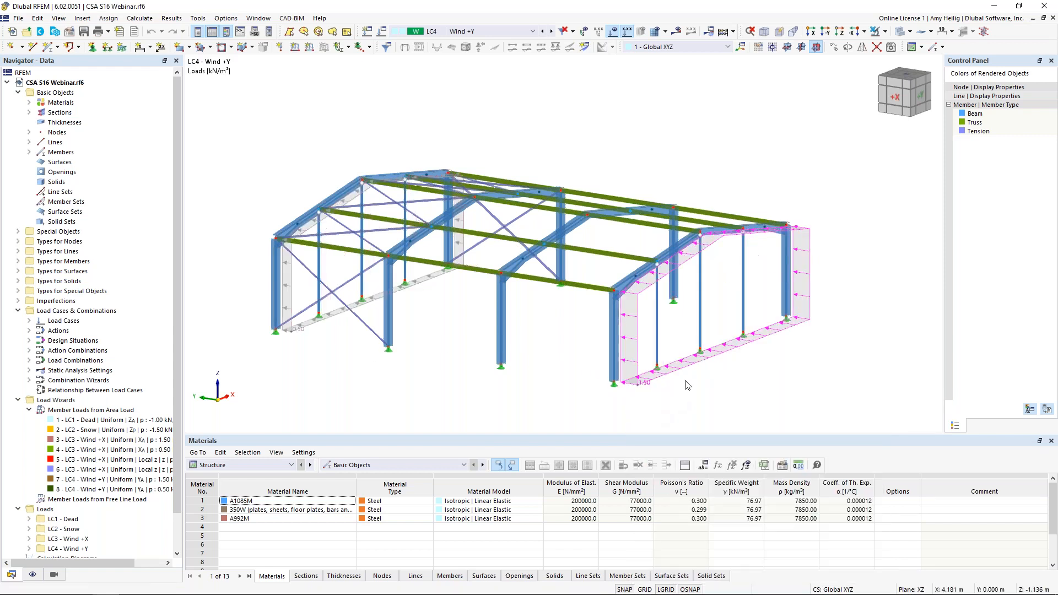
ctrl+middle_drag(827, 351, 590, 372)
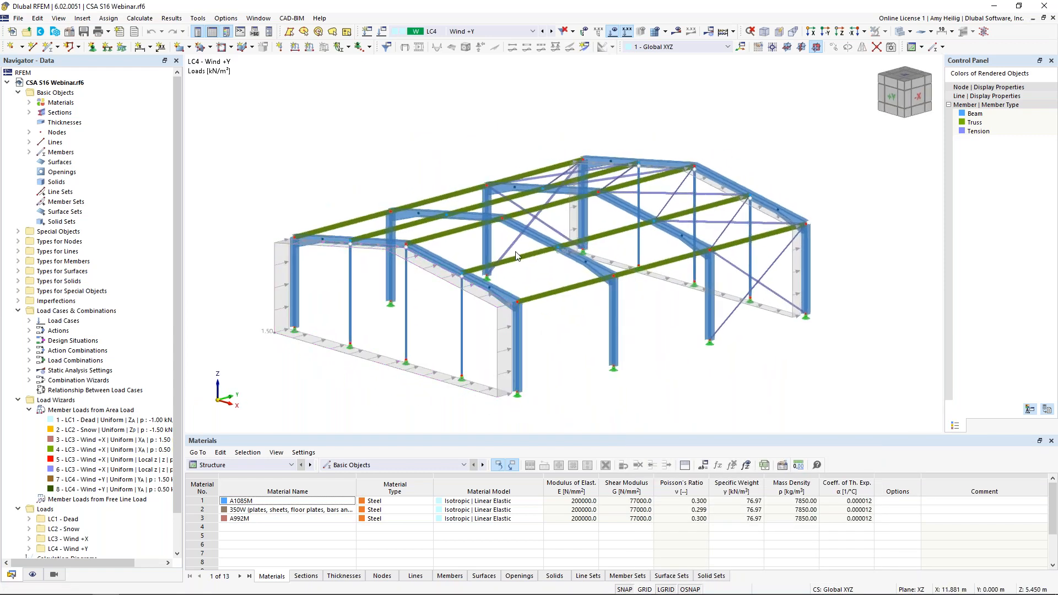
- Review the factored loads on the model for load combinations CO1 through CO3, ending with CO3 (1.25D + 1.50S + 0.40W1) active
click(472, 31)
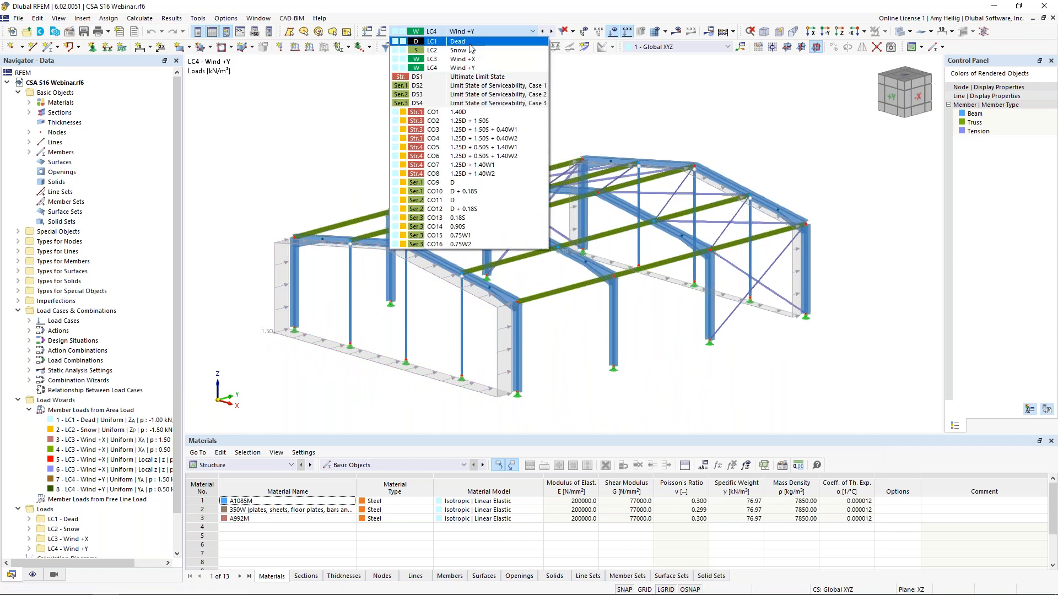
click(472, 113)
click(552, 32)
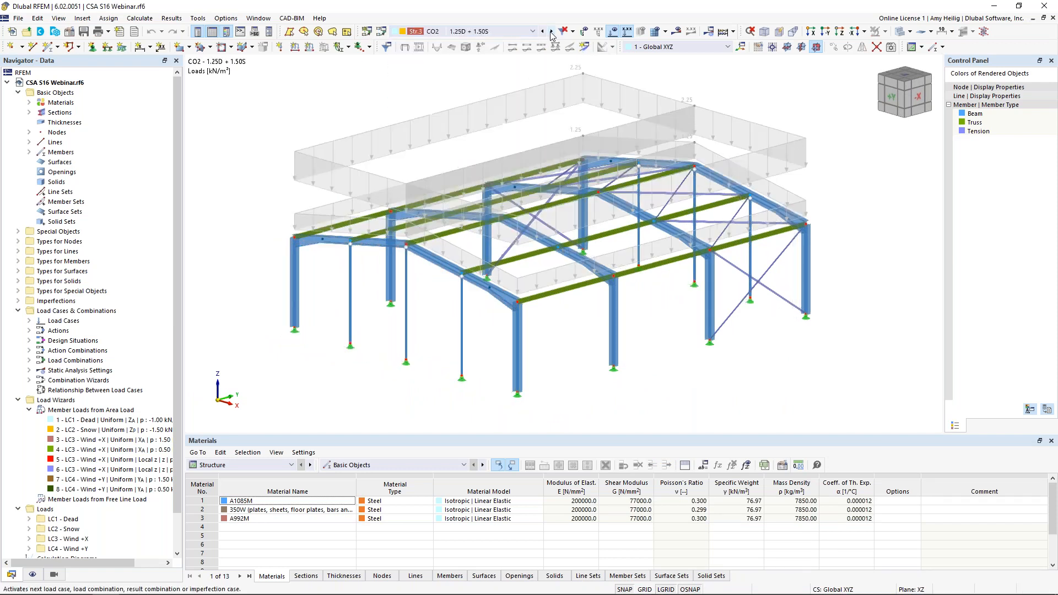
click(551, 32)
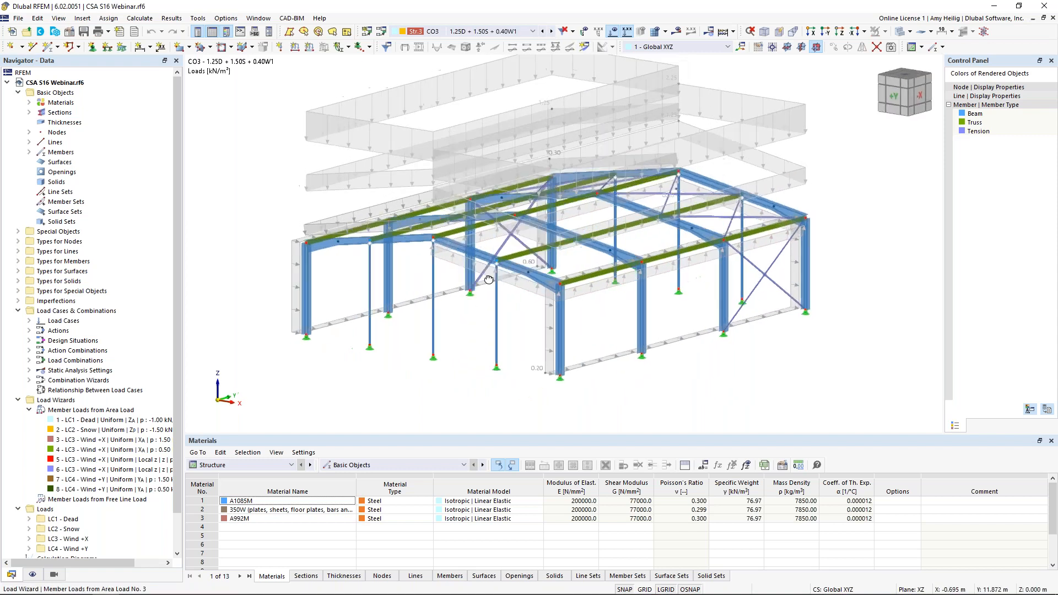
ctrl+middle_drag(537, 258, 516, 272)
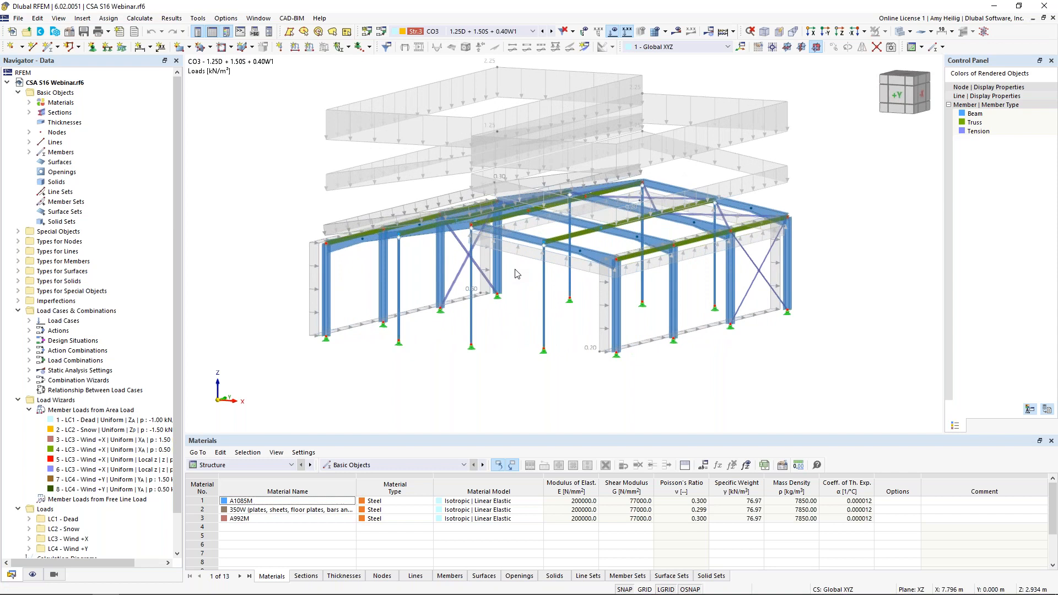
middle_drag(455, 163, 441, 184)
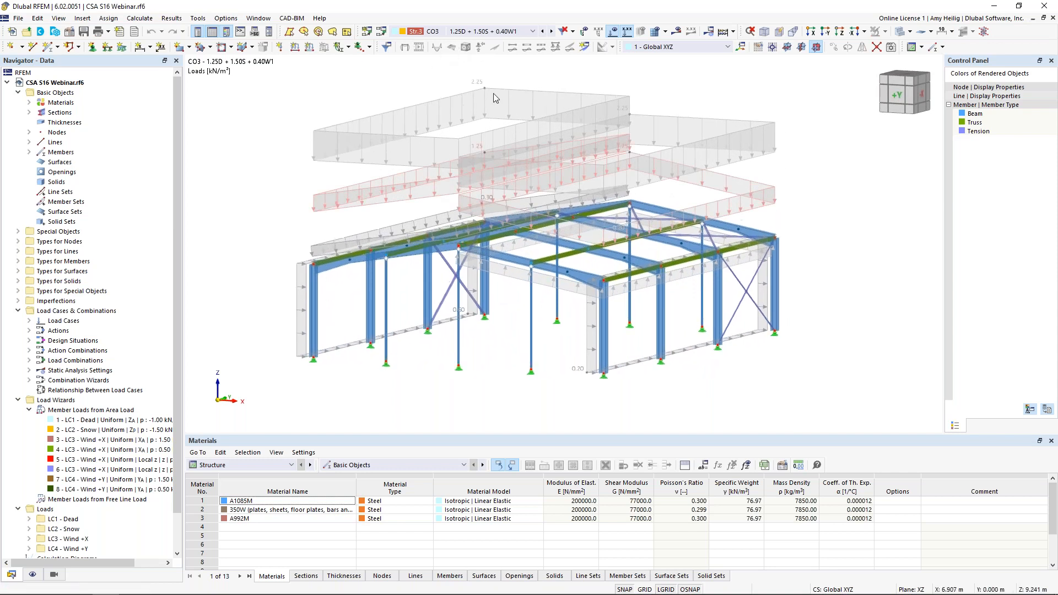
- Hide the load display on the model and make load combination CO2 (1.25D + 1.50S) current
click(613, 31)
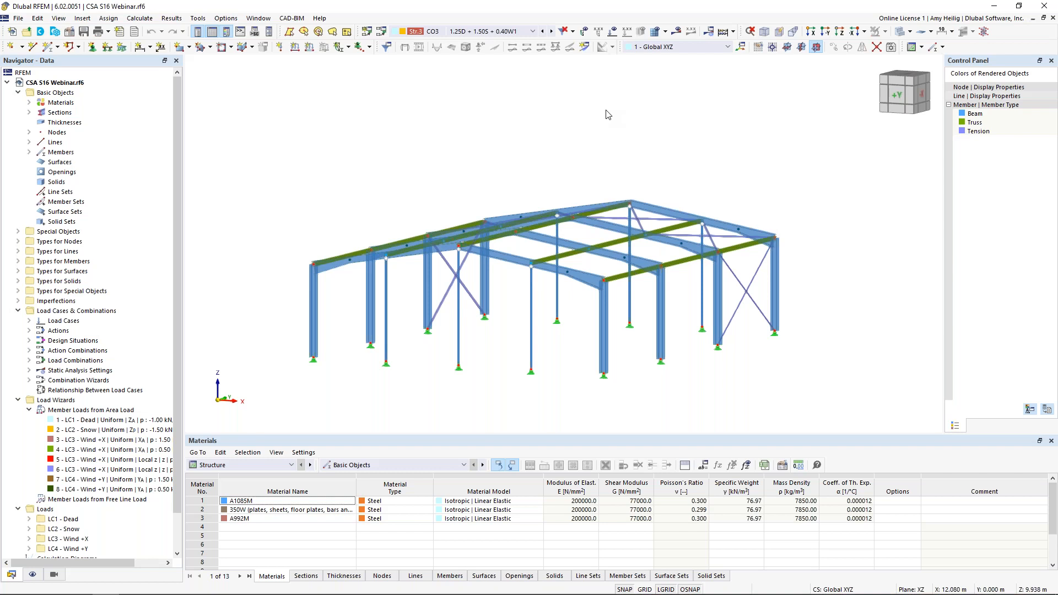
ctrl+middle_drag(606, 114, 576, 134)
click(484, 31)
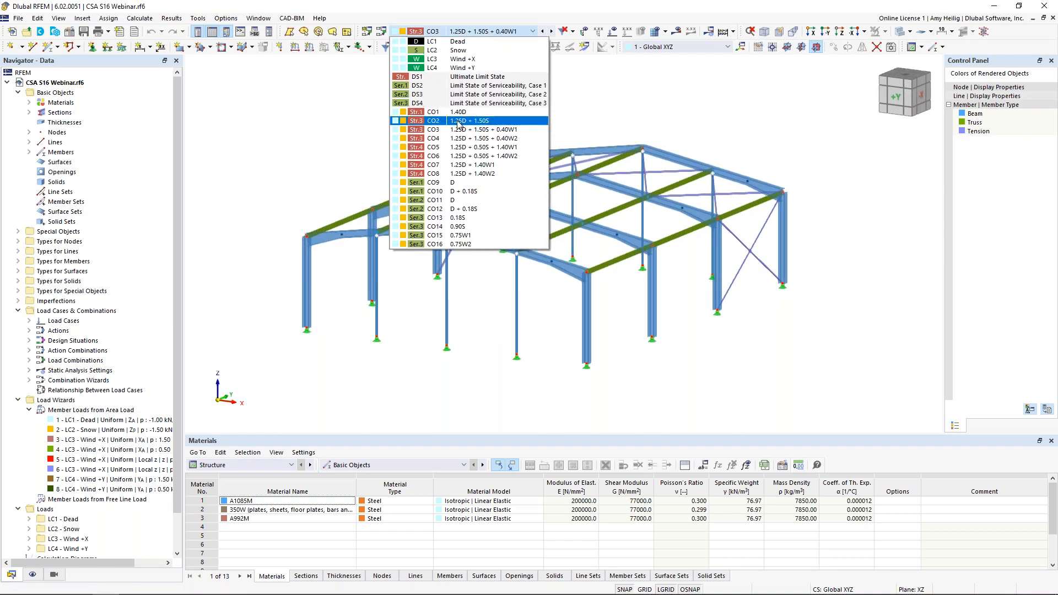
click(461, 125)
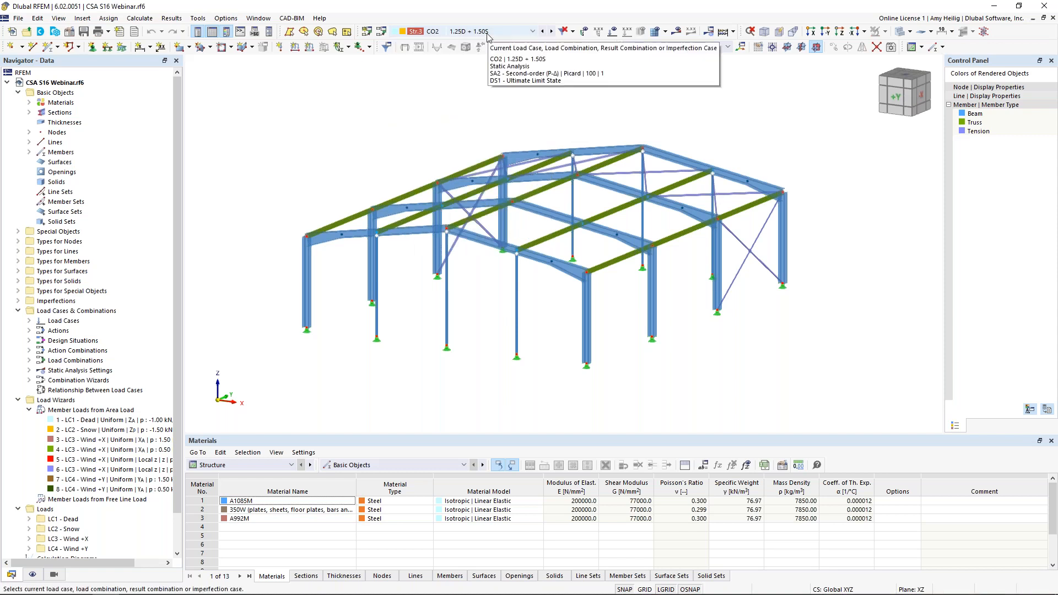
- Calculate the results of load combination CO2 and open the list of calculation errors and warnings
click(676, 33)
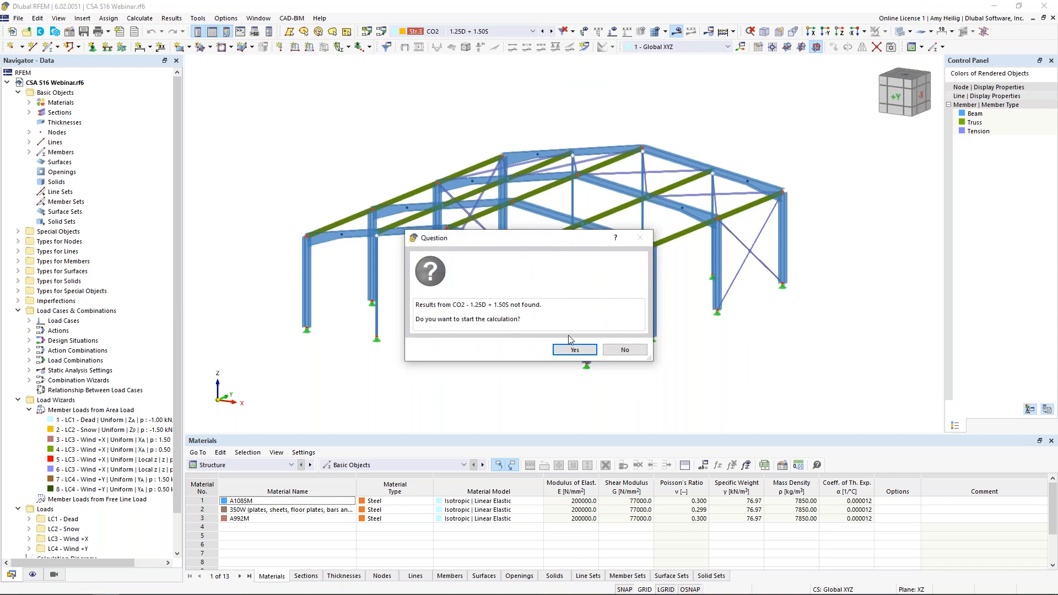
click(572, 350)
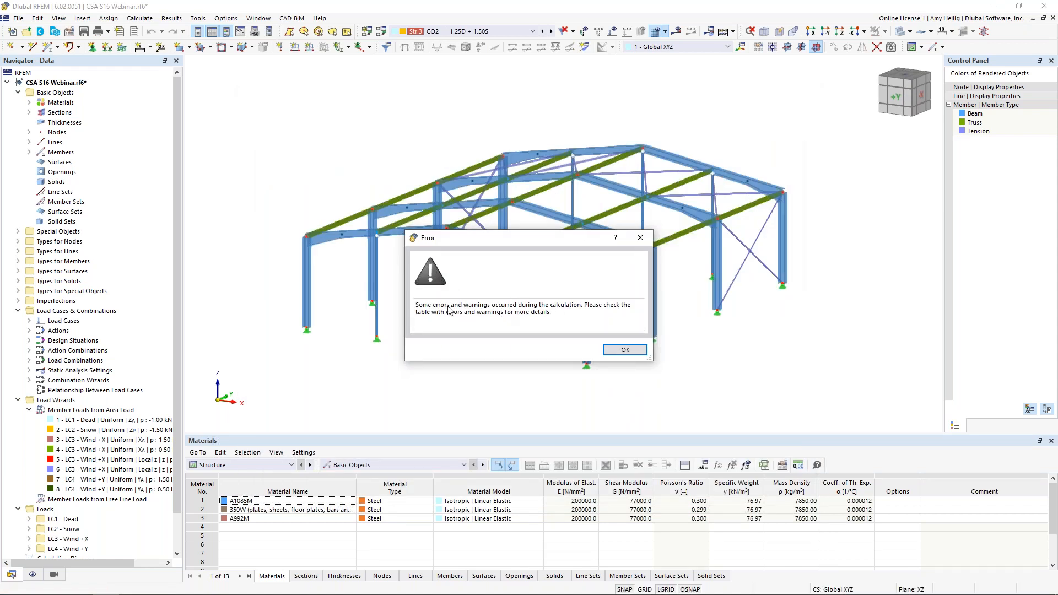
click(623, 350)
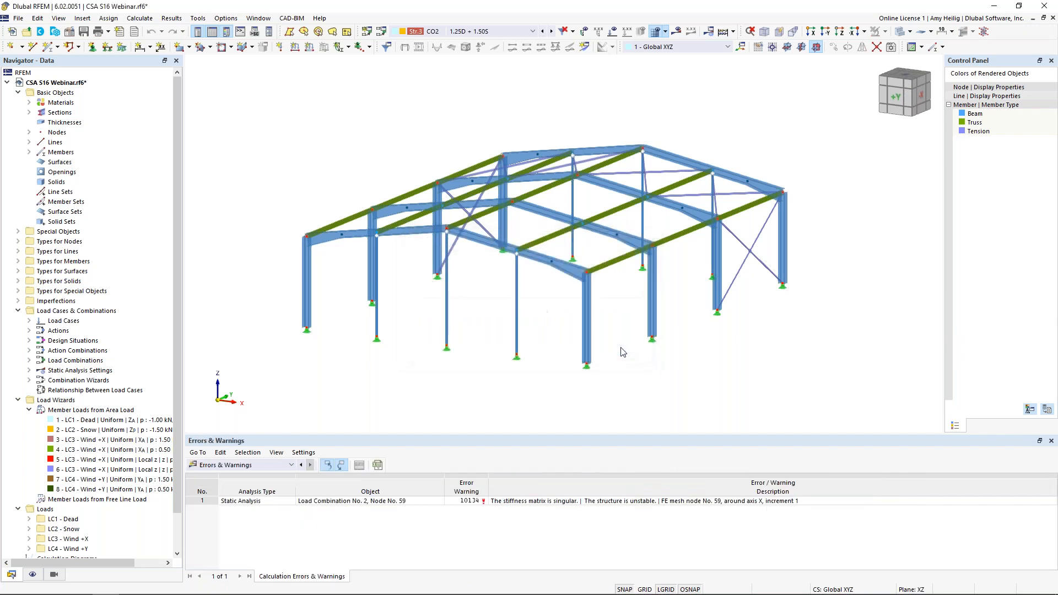
- Locate the node named in the CO2 calculation error on the model and examine its end-wall column connection up close
click(620, 501)
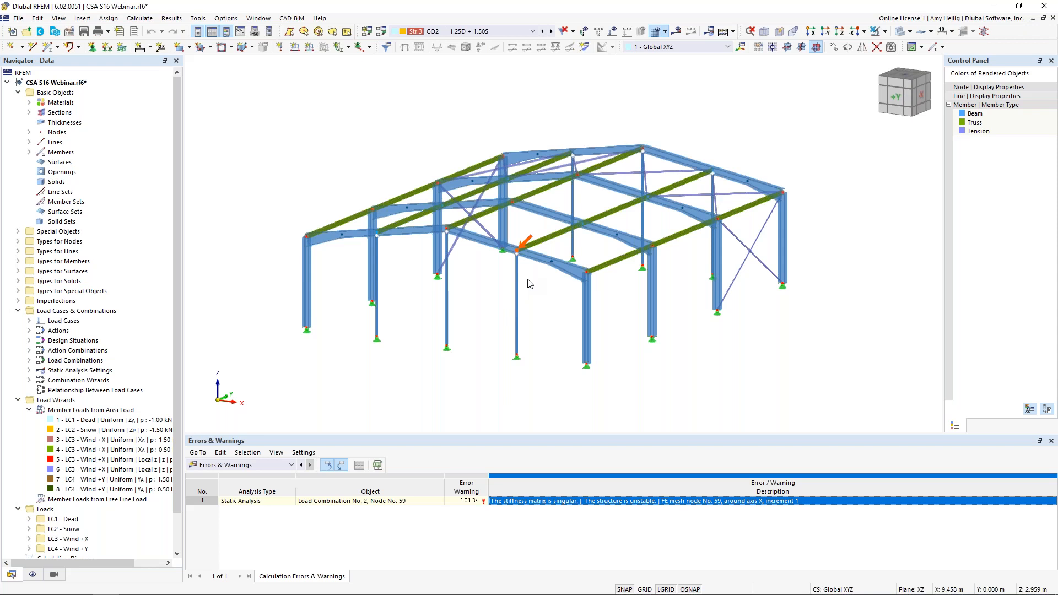
scroll(521, 275, up, 2)
scroll(520, 250, up, 3)
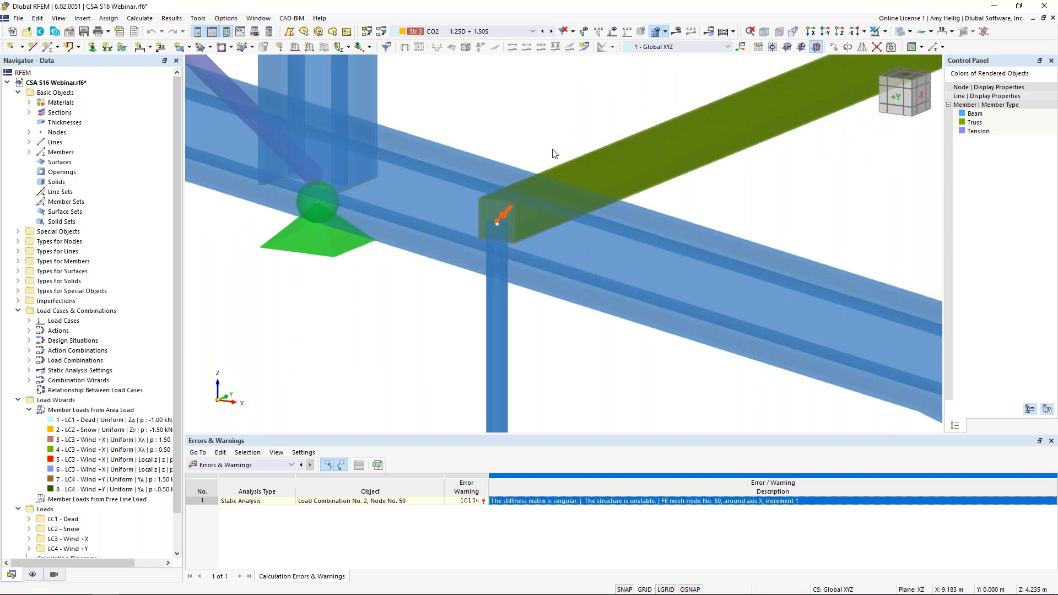
scroll(554, 153, down, 4)
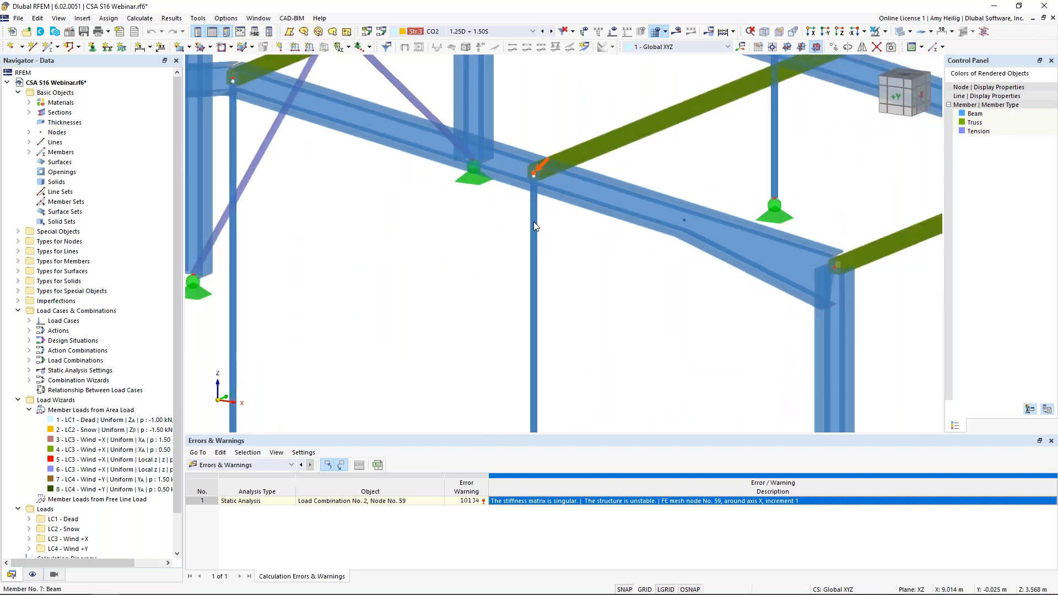
scroll(573, 217, down, 2)
scroll(574, 217, down, 3)
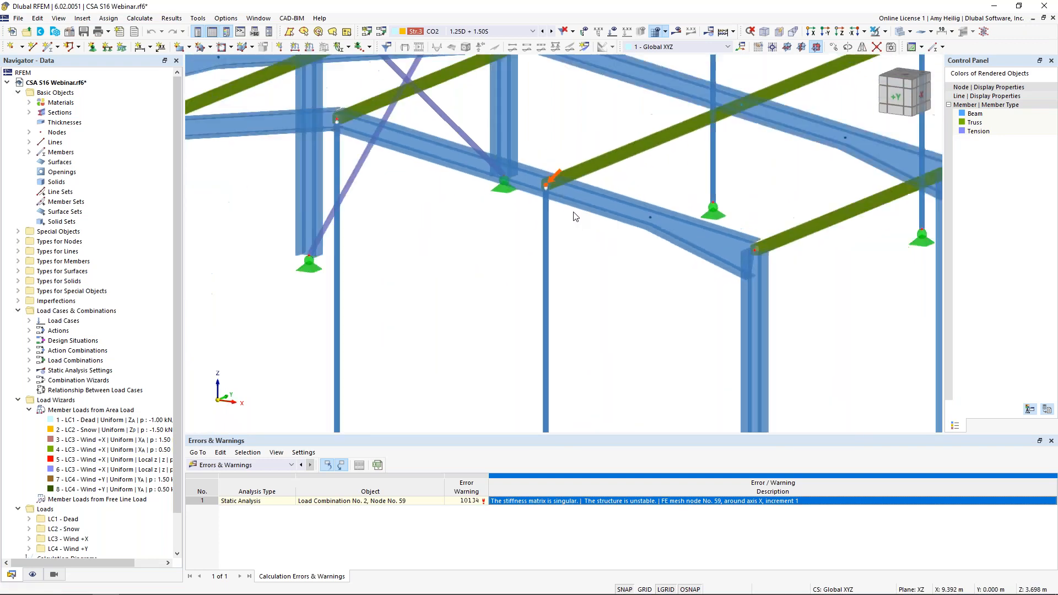
scroll(573, 216, down, 2)
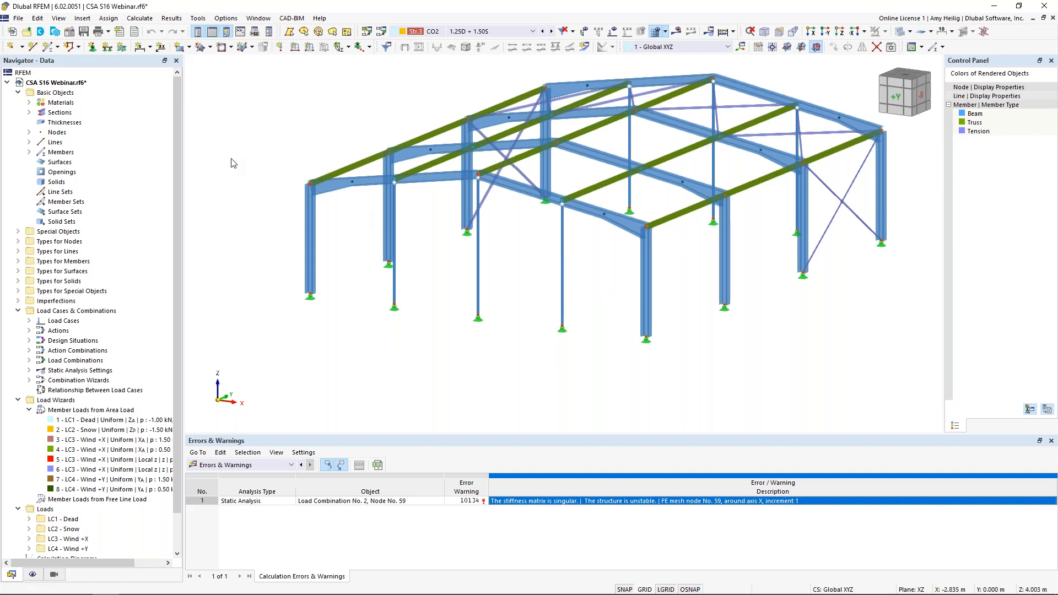
- Activate the Structure Stability analysis add-on in the model's base data
right_click(79, 86)
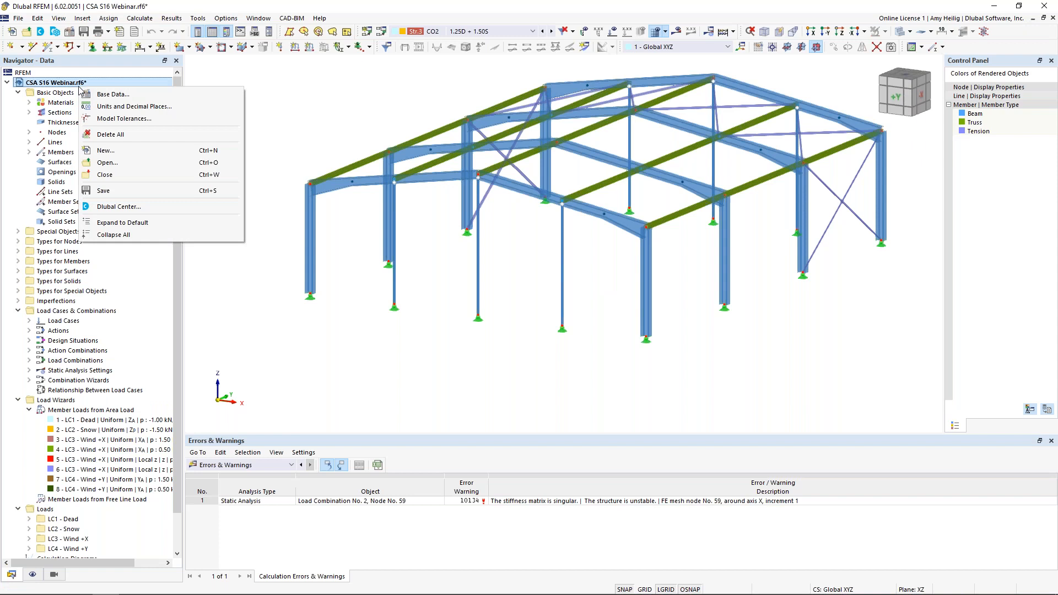
click(110, 94)
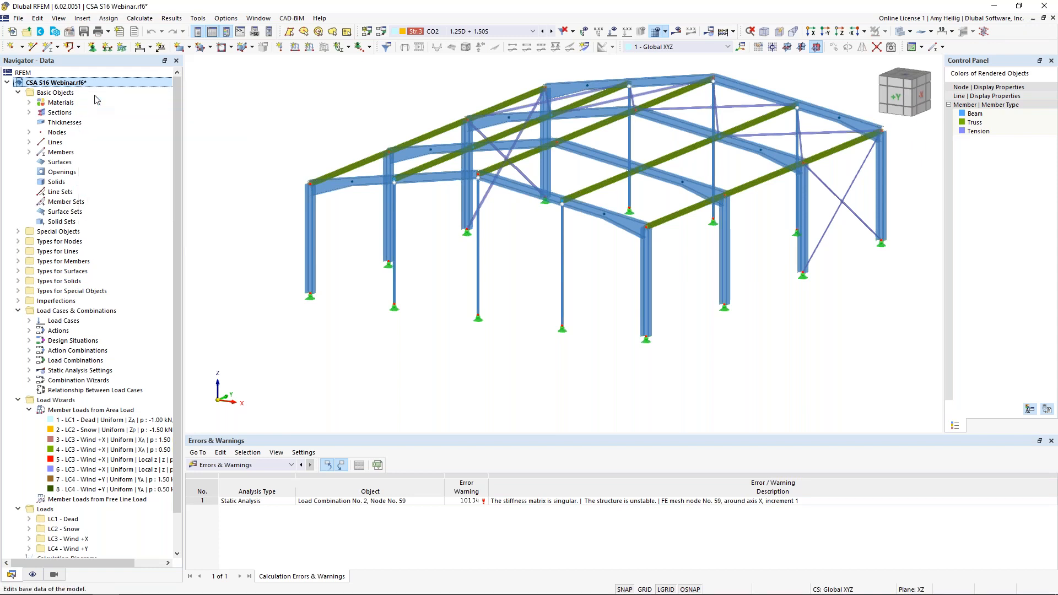
click(367, 133)
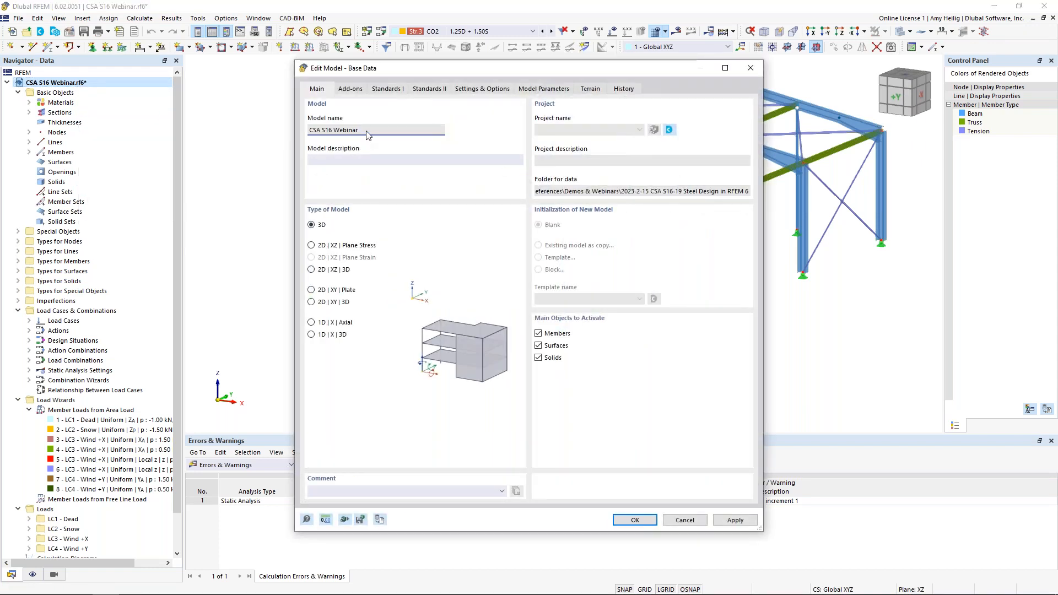
click(357, 89)
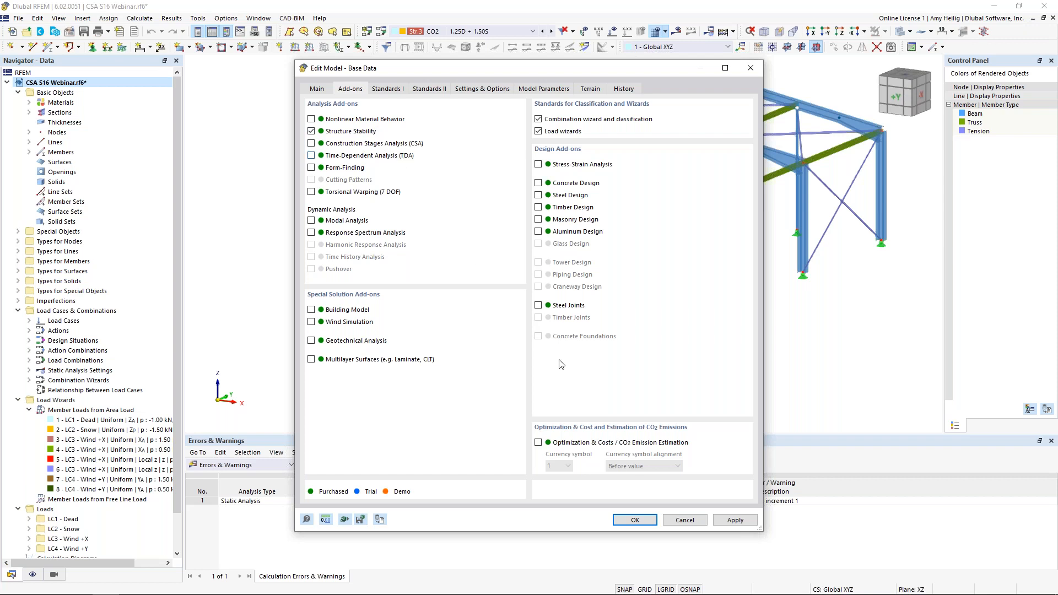
click(634, 520)
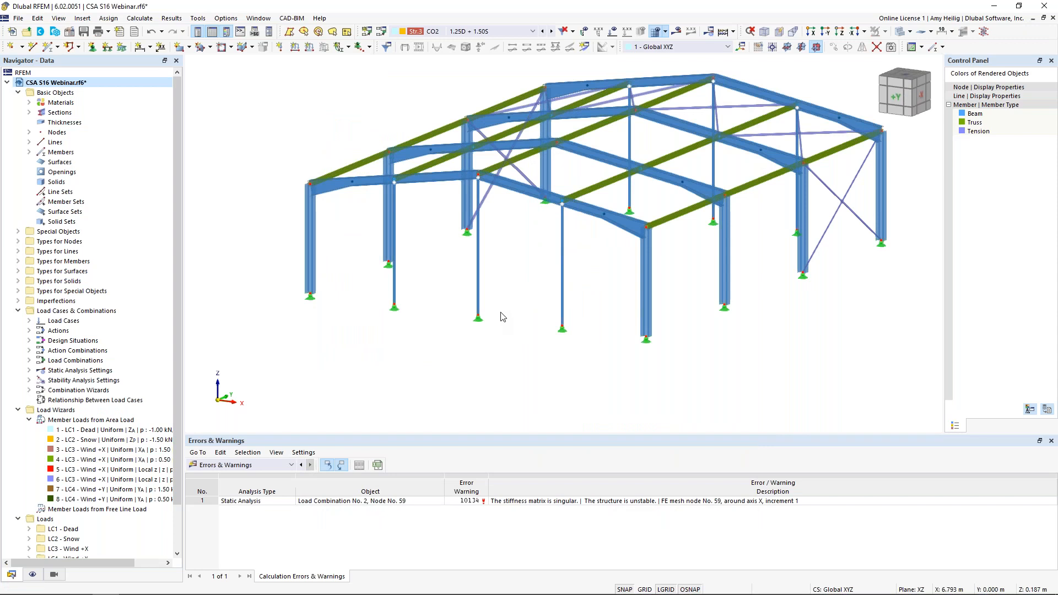
- Enable critical load calculation for CO2 and set its ST1 stability settings to calculate without loading for the instability check by mode shape
click(382, 33)
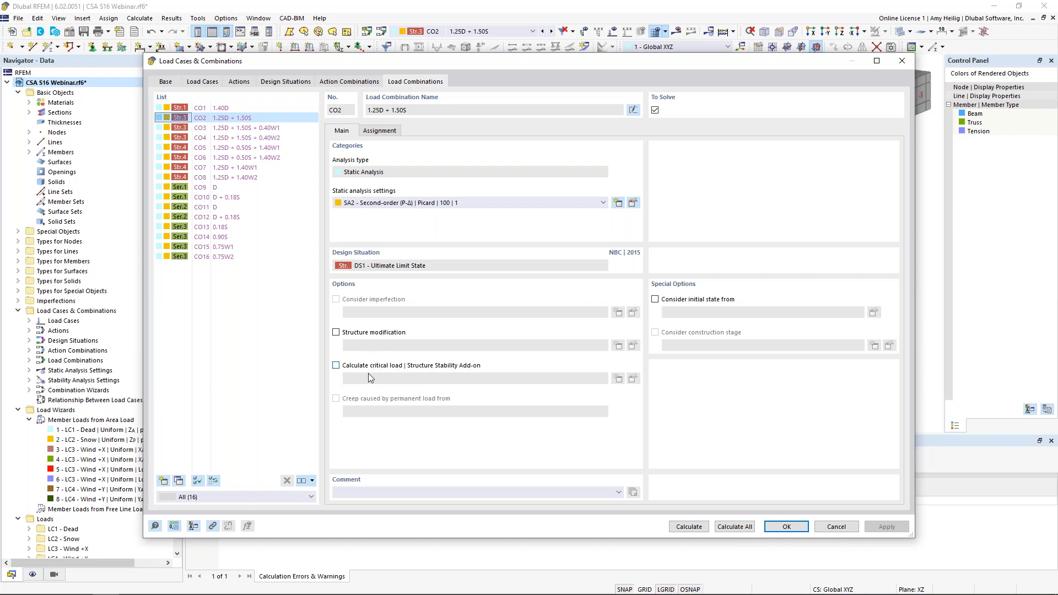
click(336, 365)
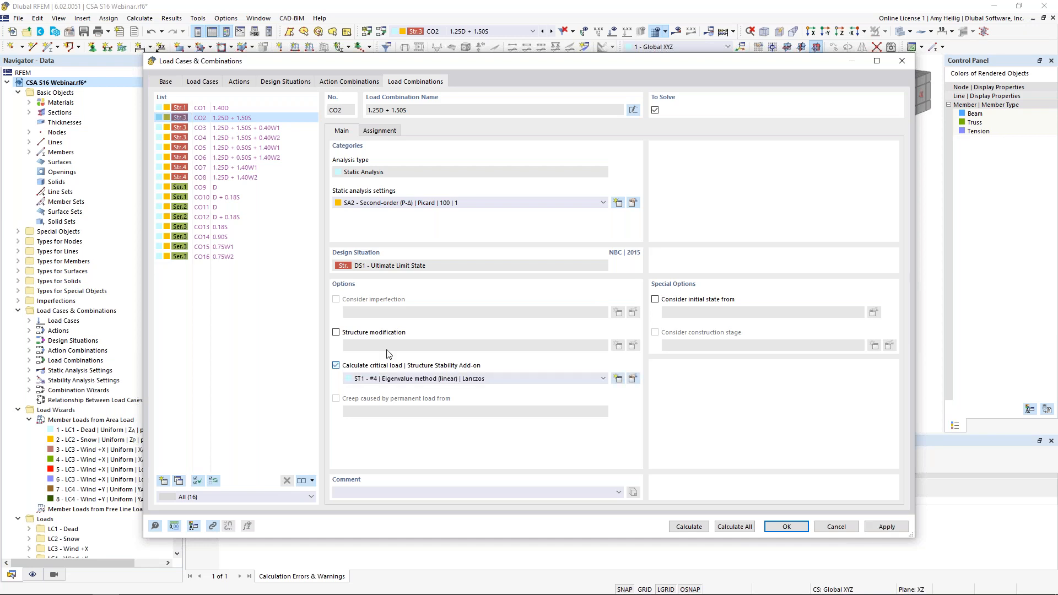
click(632, 379)
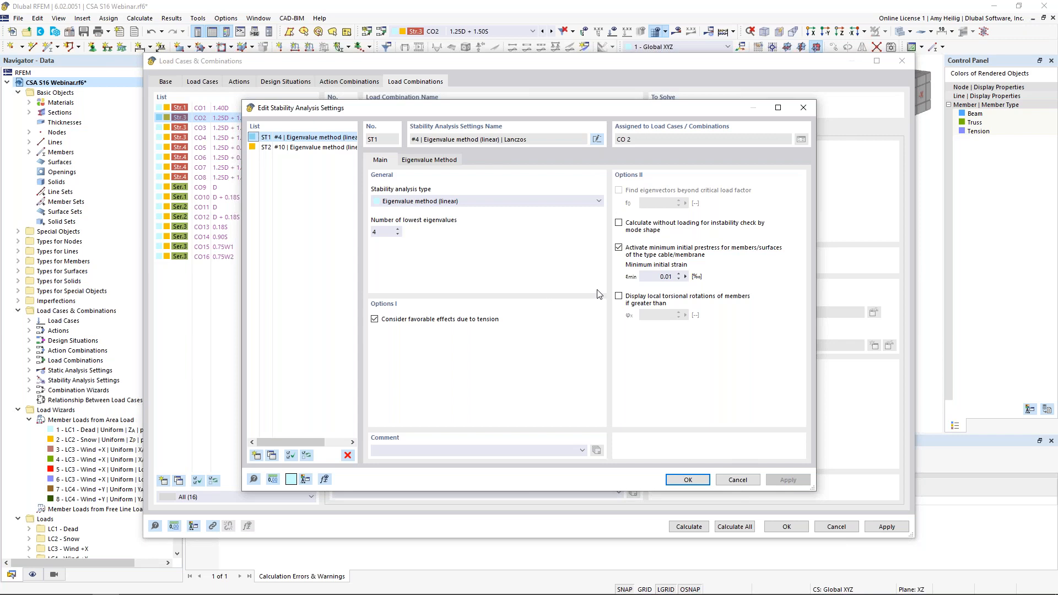
click(618, 222)
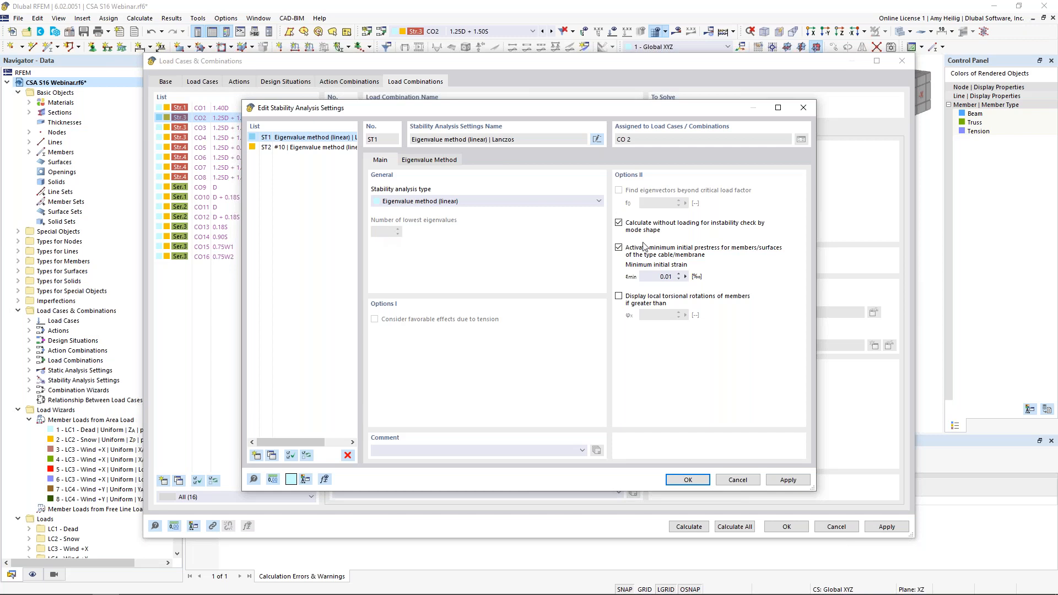
click(683, 480)
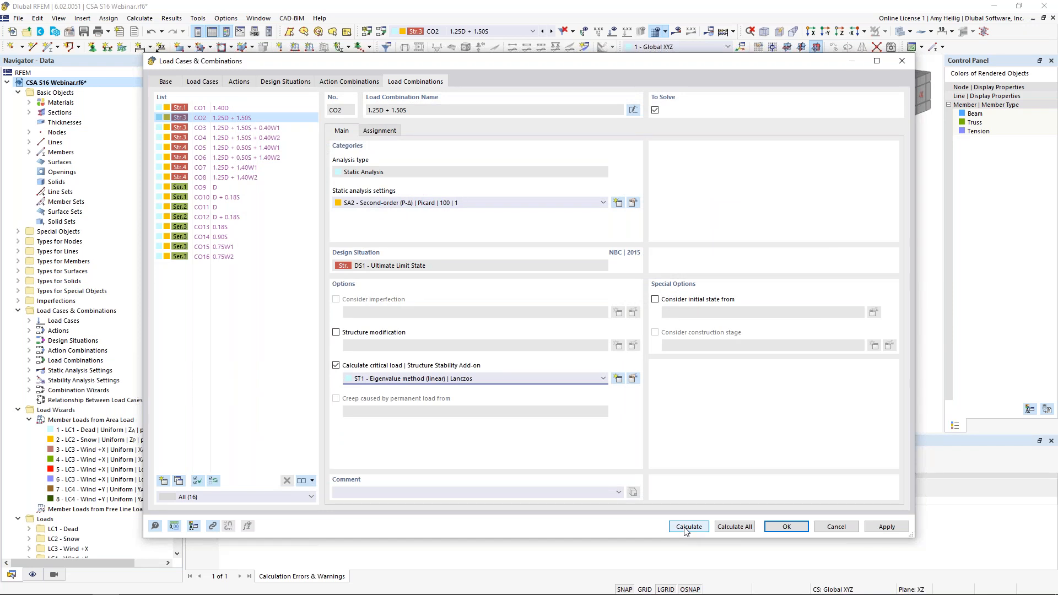
- Calculate CO2 with the stability analysis and examine the mode shape at the top of the detached end-wall column
click(688, 526)
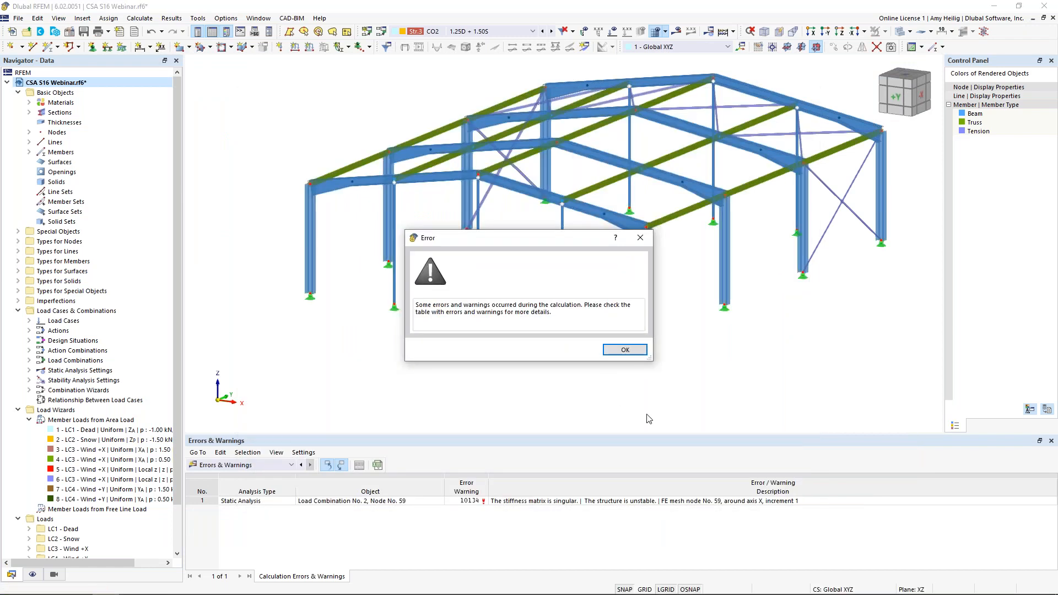
click(625, 349)
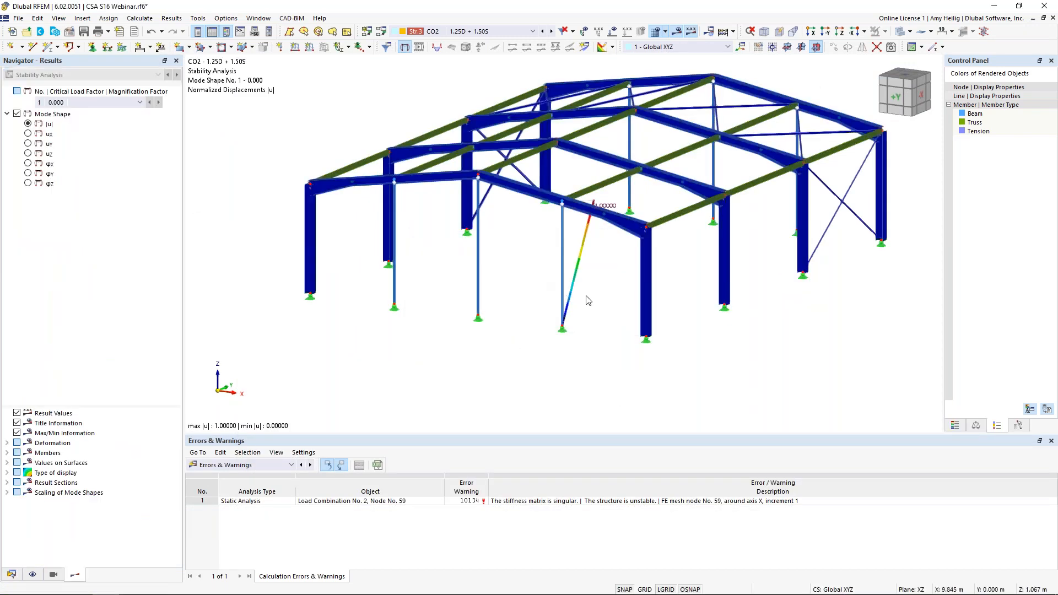
middle_drag(597, 283, 541, 340)
scroll(540, 340, up, 4)
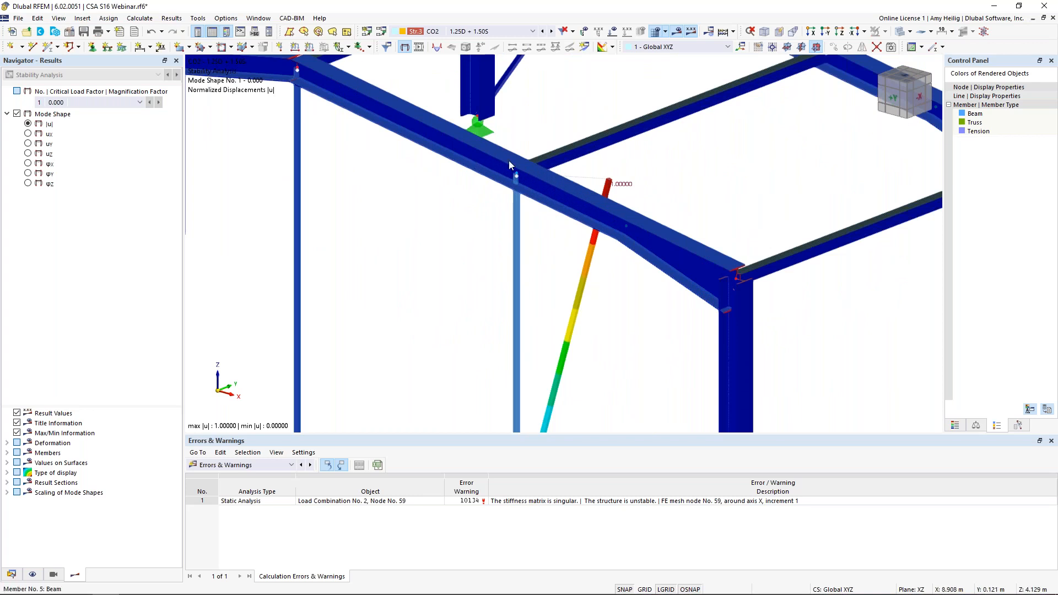
mouse_move(518, 182)
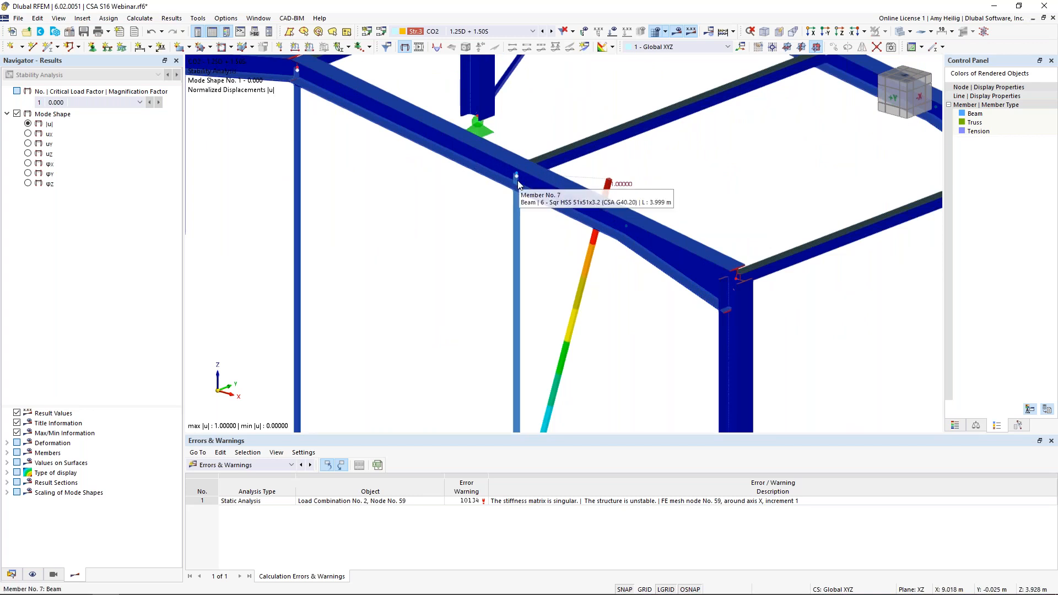
- Hide the results, display the model as wireframe, and move the end-wall column's top node onto the rafter node, accepting deletion of results
click(677, 32)
click(899, 32)
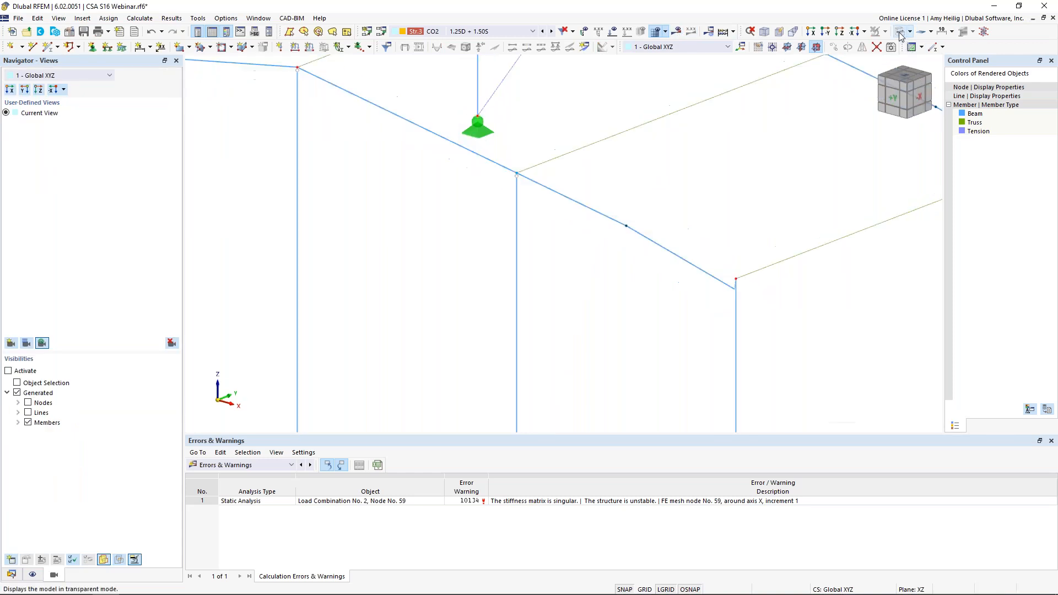
scroll(510, 171, up, 4)
scroll(539, 193, up, 10)
scroll(520, 167, up, 1)
middle_drag(526, 169, 501, 233)
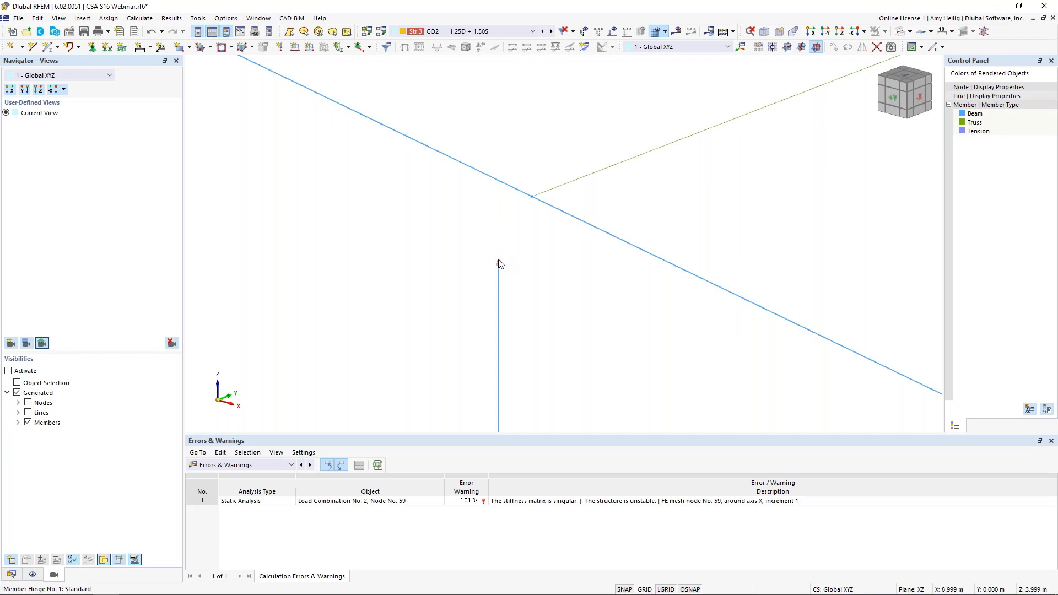
drag(499, 263, 532, 196)
click(574, 349)
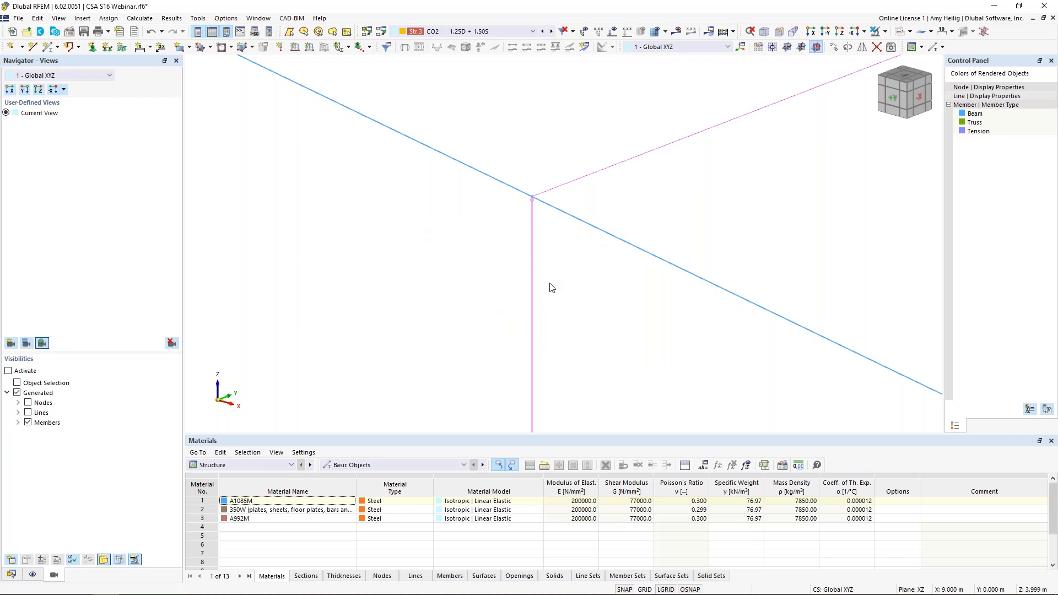
- Return to the whole frame and restore the rendered display of the member sections
scroll(550, 284, down, 13)
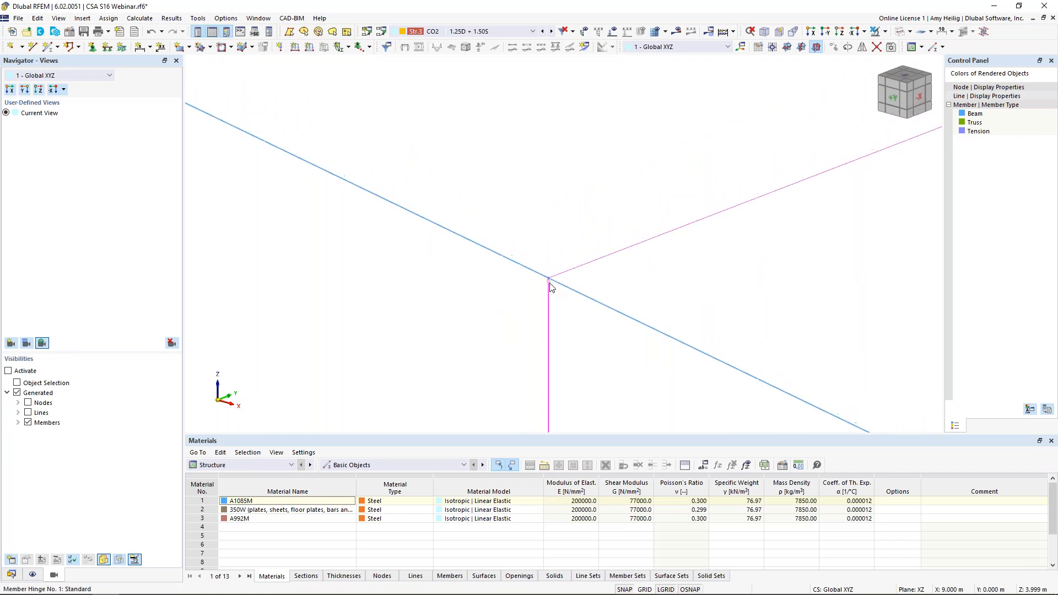
scroll(551, 286, down, 10)
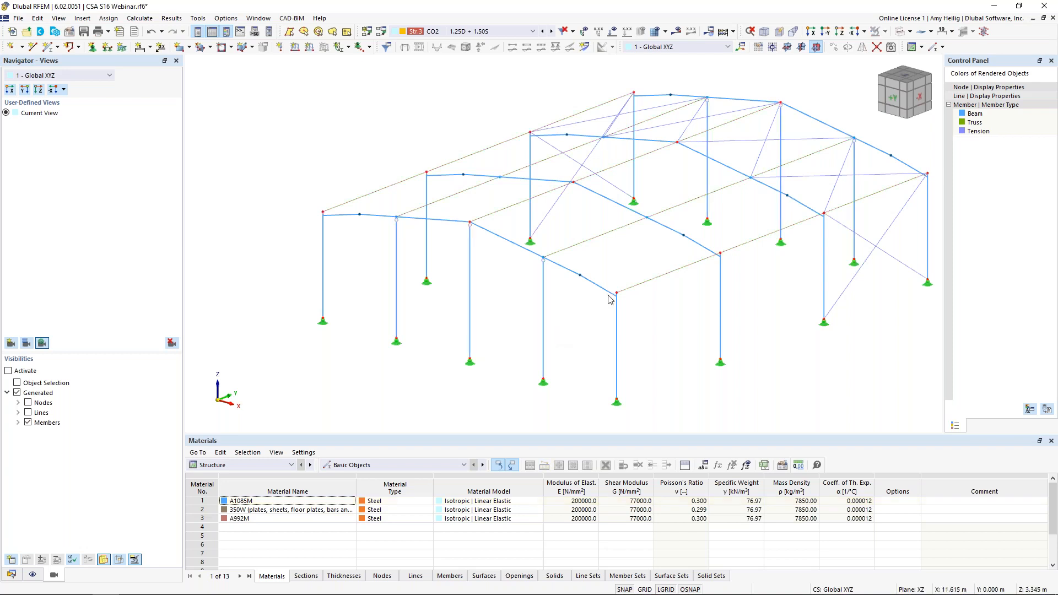
click(899, 33)
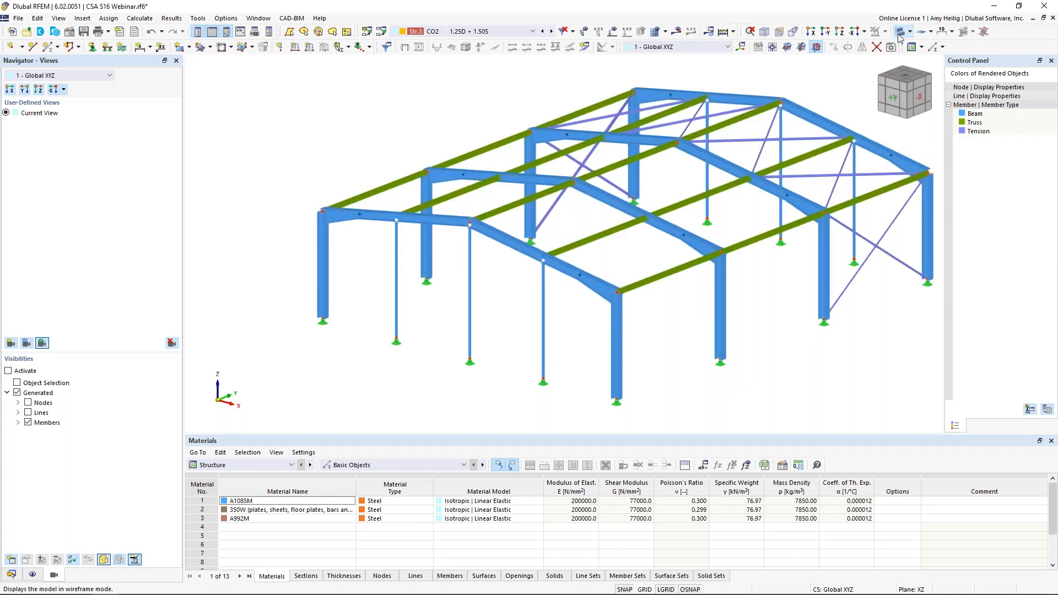
middle_drag(555, 345, 495, 323)
- Turn off the critical load calculation for CO2 and recalculate the load combination
click(382, 32)
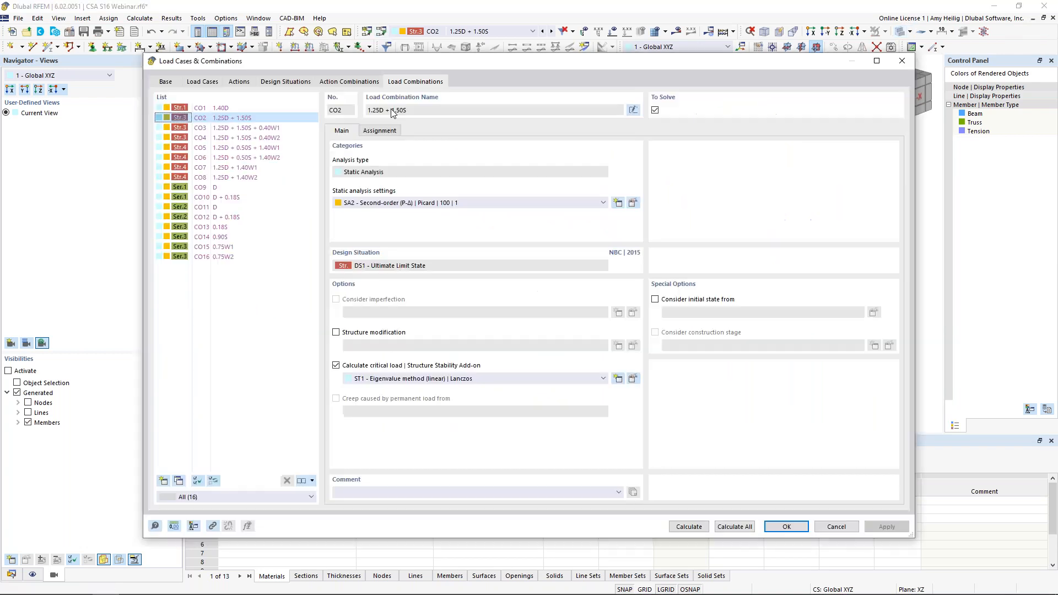
click(336, 365)
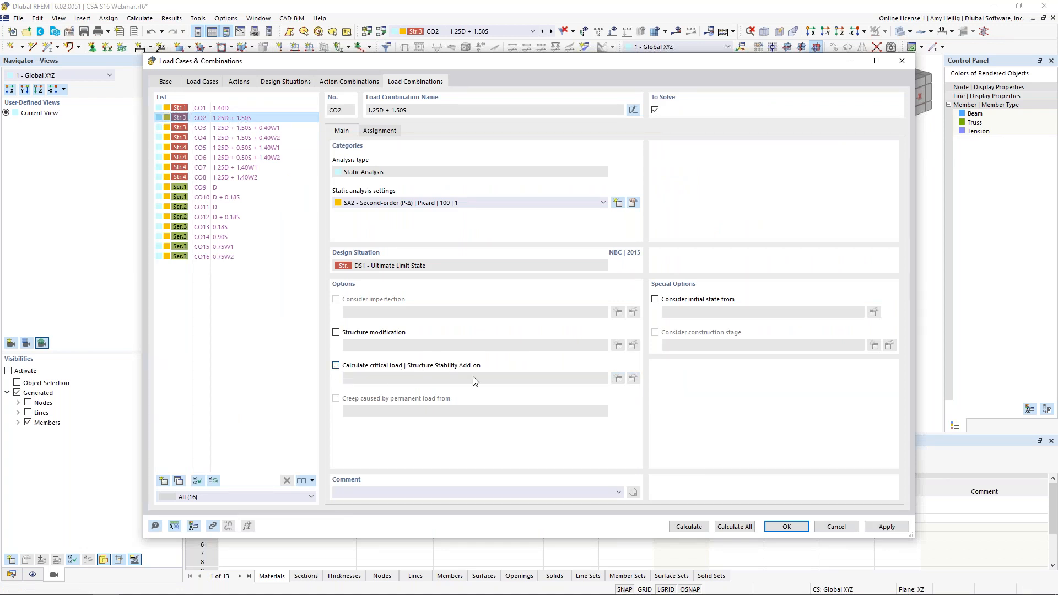
click(688, 527)
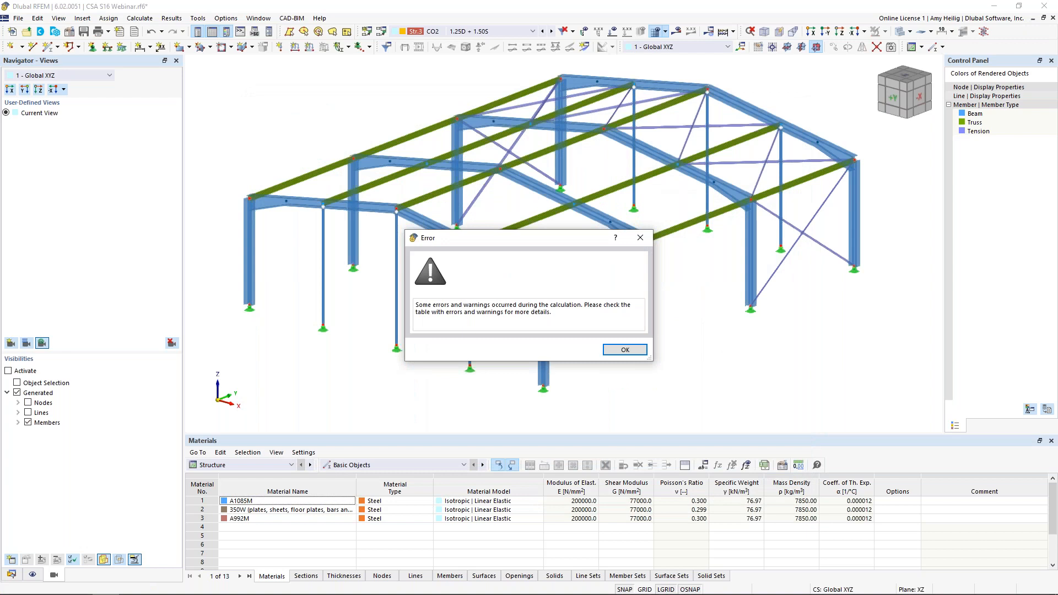
click(624, 350)
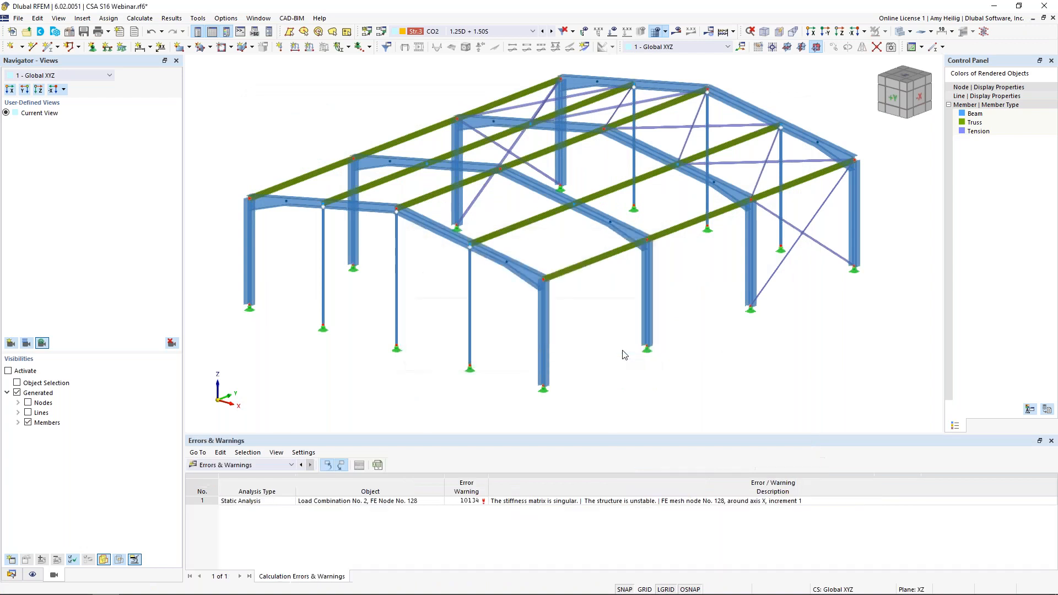
- Locate the node named in the instability error, then set CO2 to SA1 geometrically linear Newton-Raphson analysis and calculate it
click(585, 504)
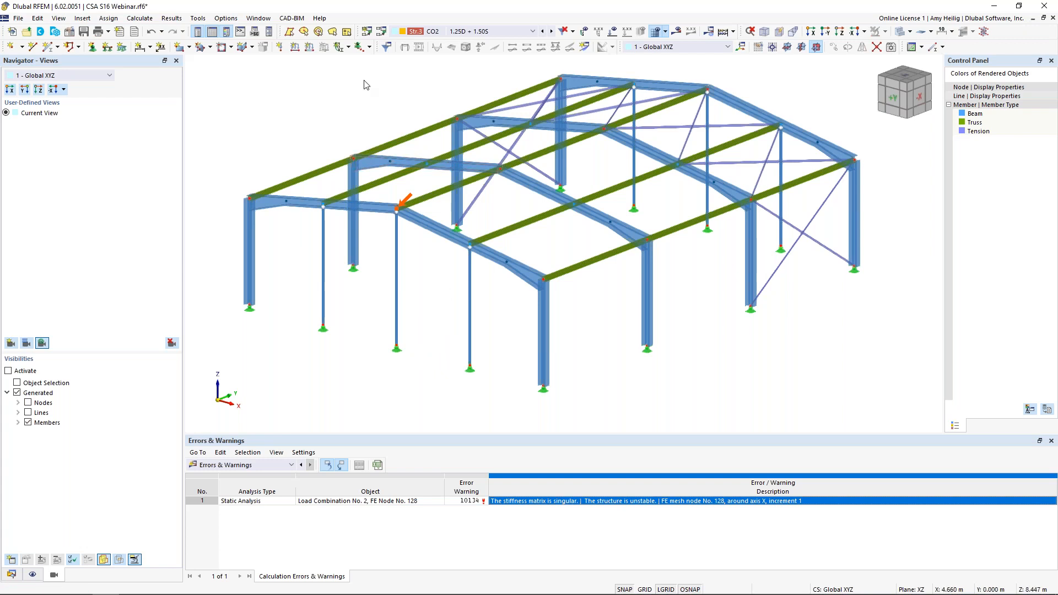
click(380, 31)
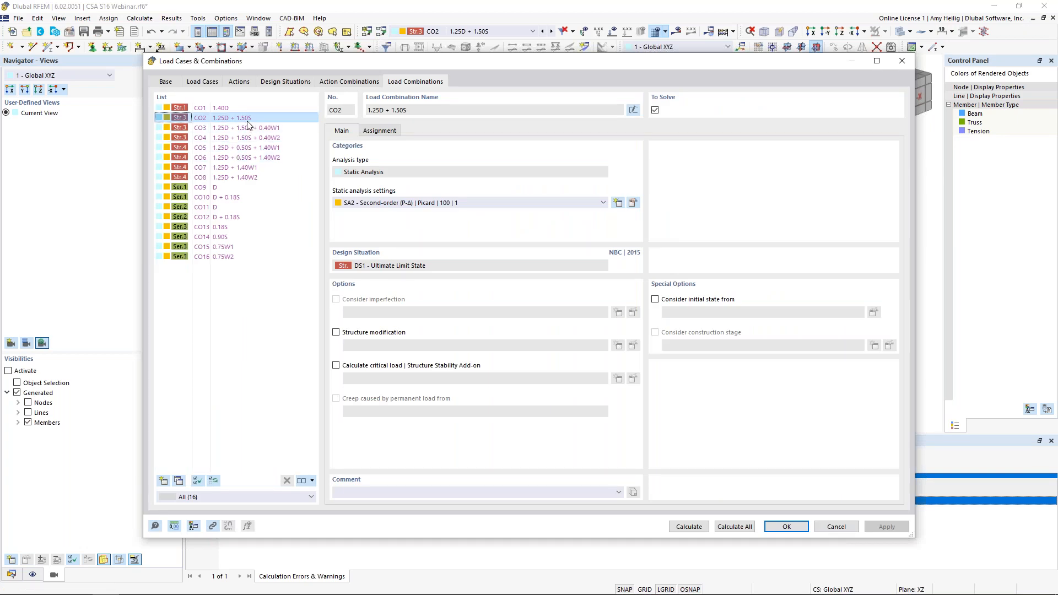
click(410, 205)
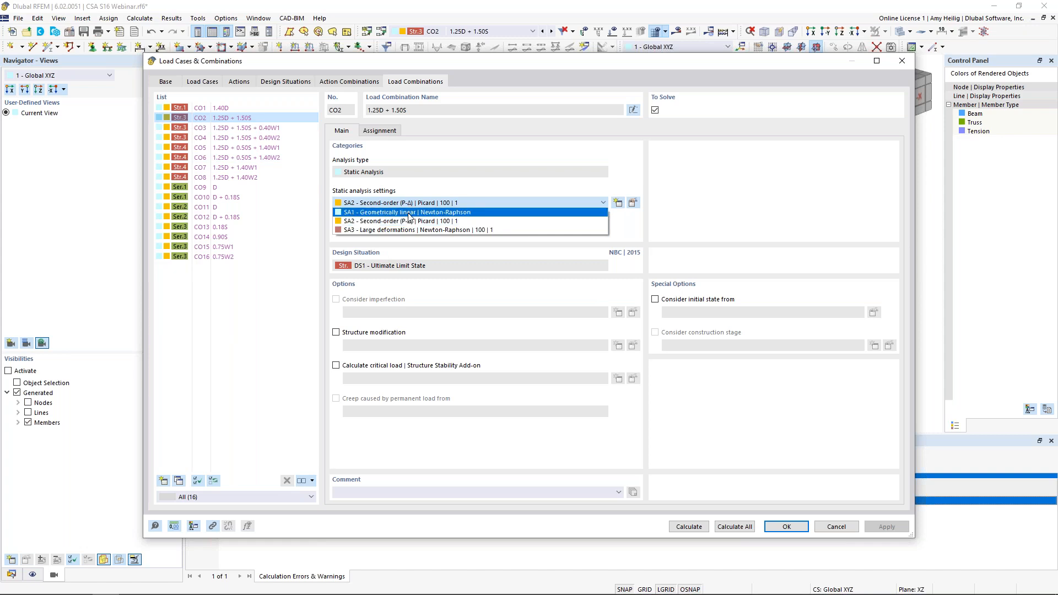
click(408, 212)
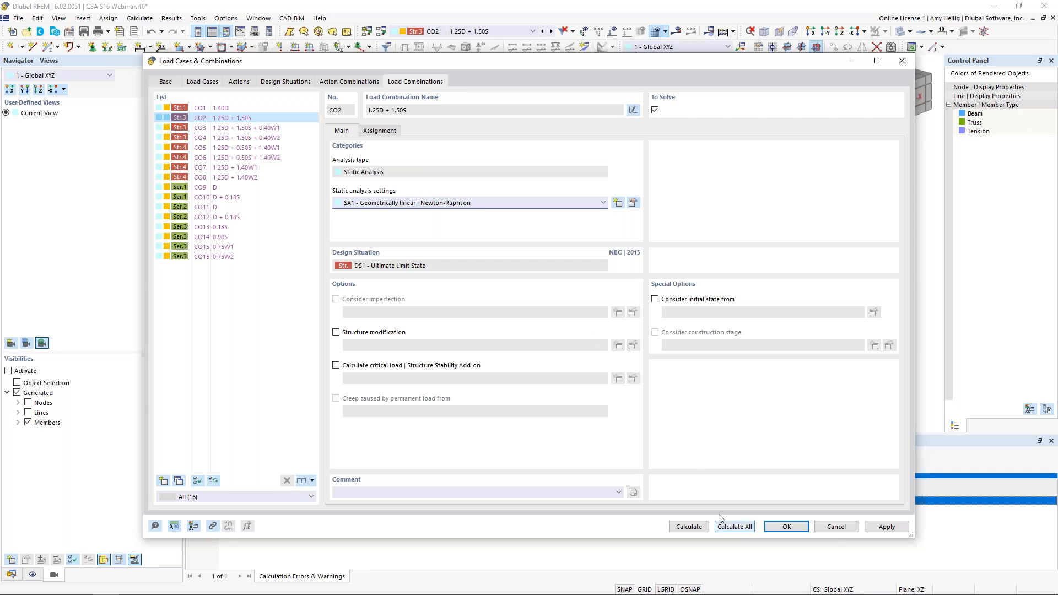
click(688, 527)
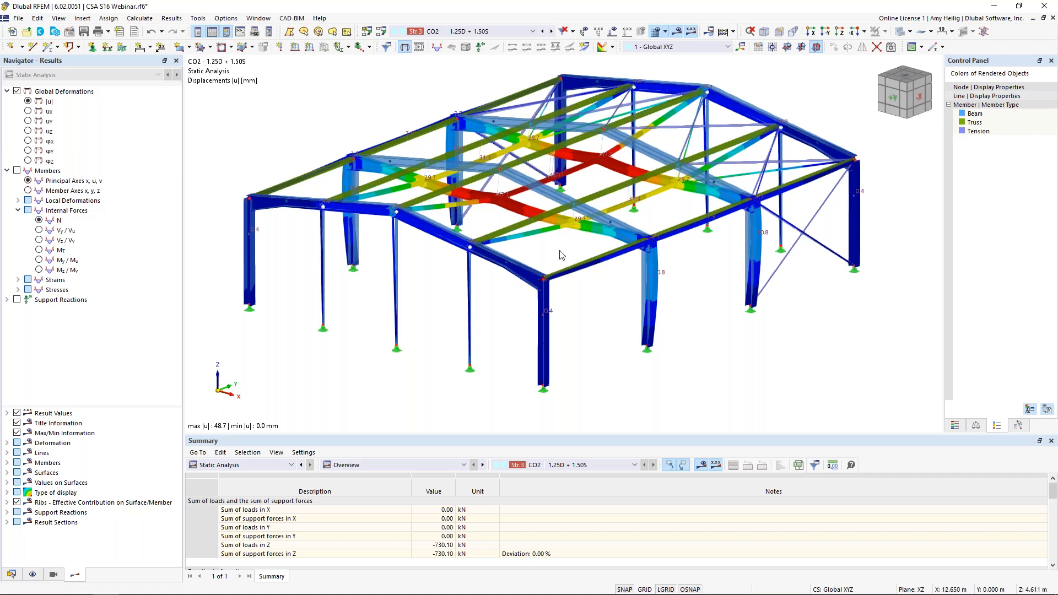
- Enable critical load calculation for CO2, set ST1 to include loading and find the 10 lowest eigenvalues, and calculate
click(381, 32)
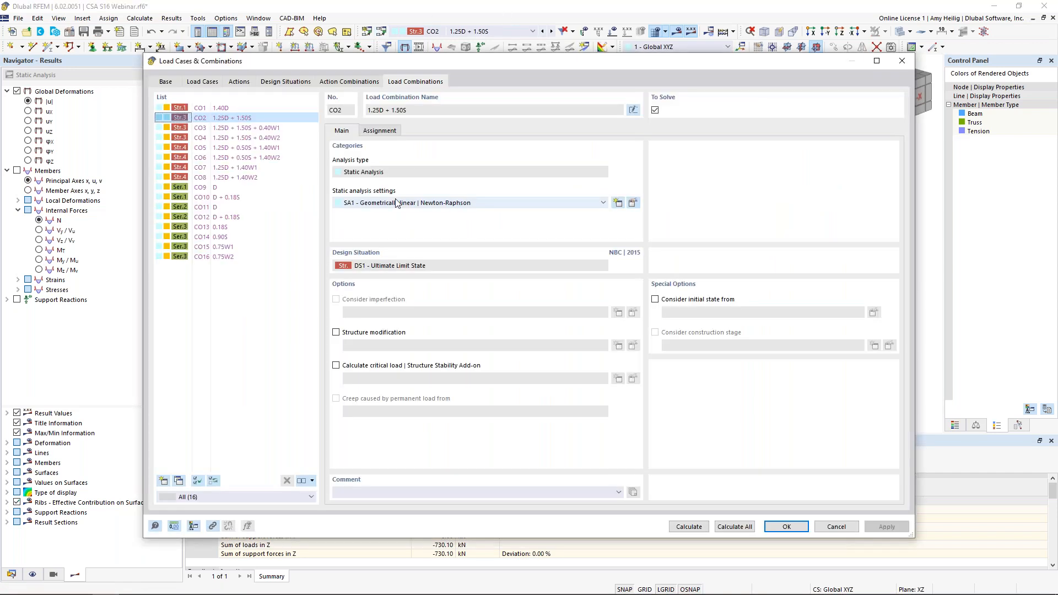
click(336, 366)
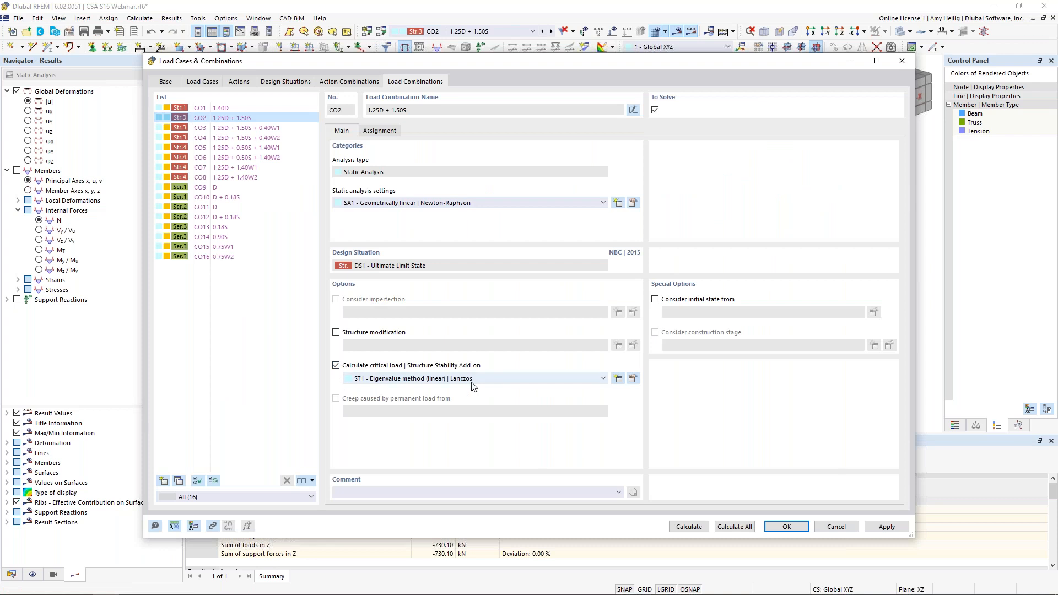
click(632, 378)
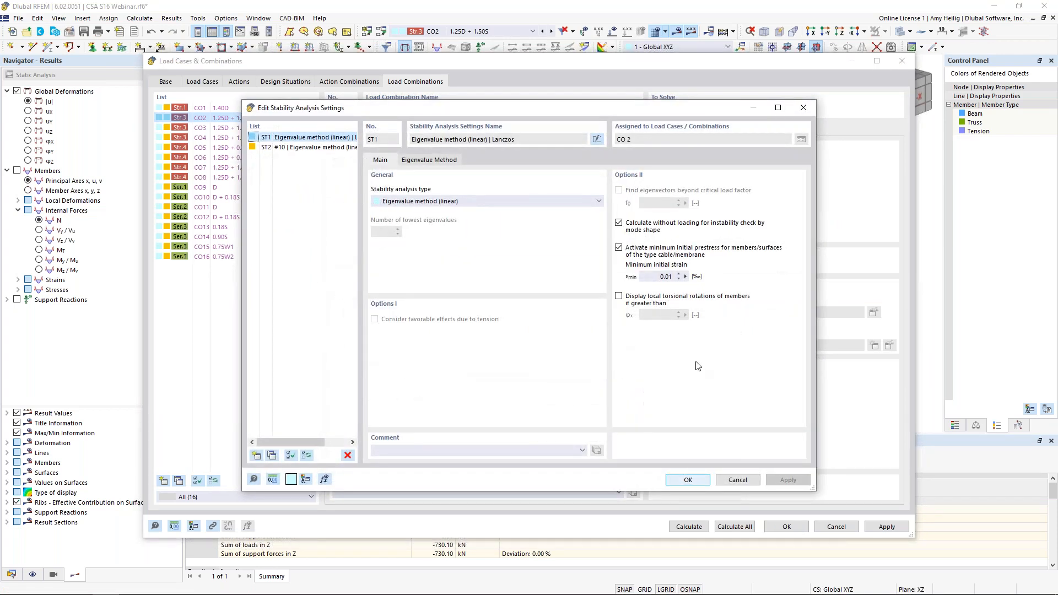
click(618, 223)
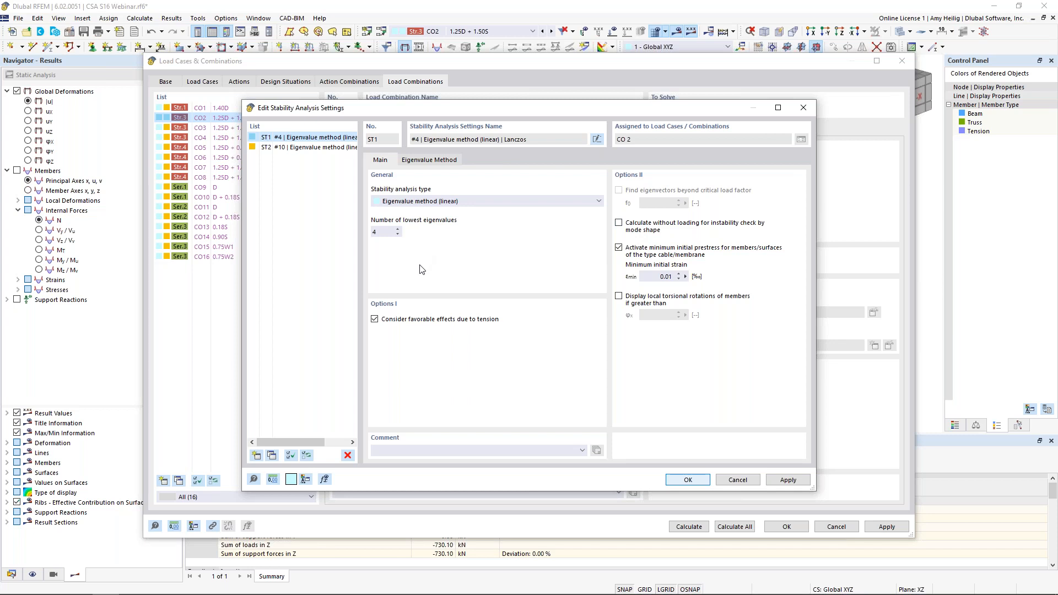
double_click(388, 231)
click(687, 479)
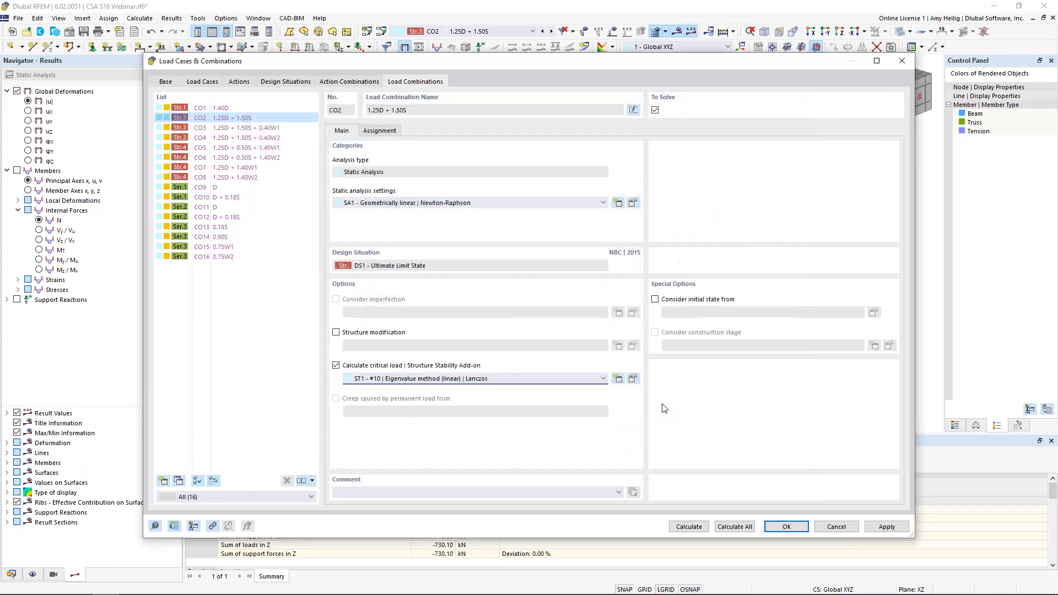
click(688, 527)
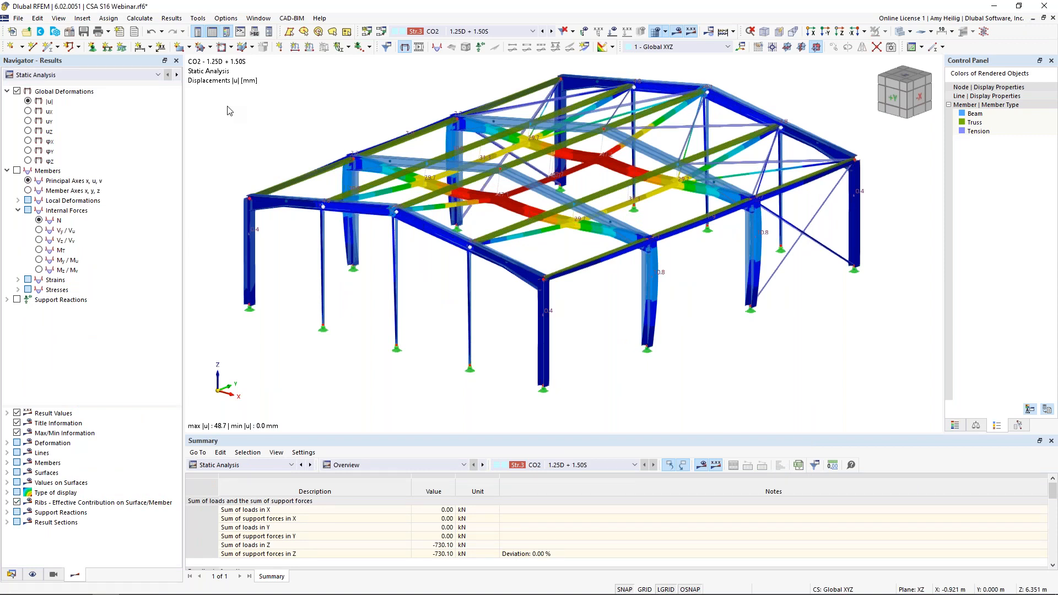
- Examine CO2's stability analysis results, comparing mode shapes 1 to 3 on the model and all critical load factors
click(100, 76)
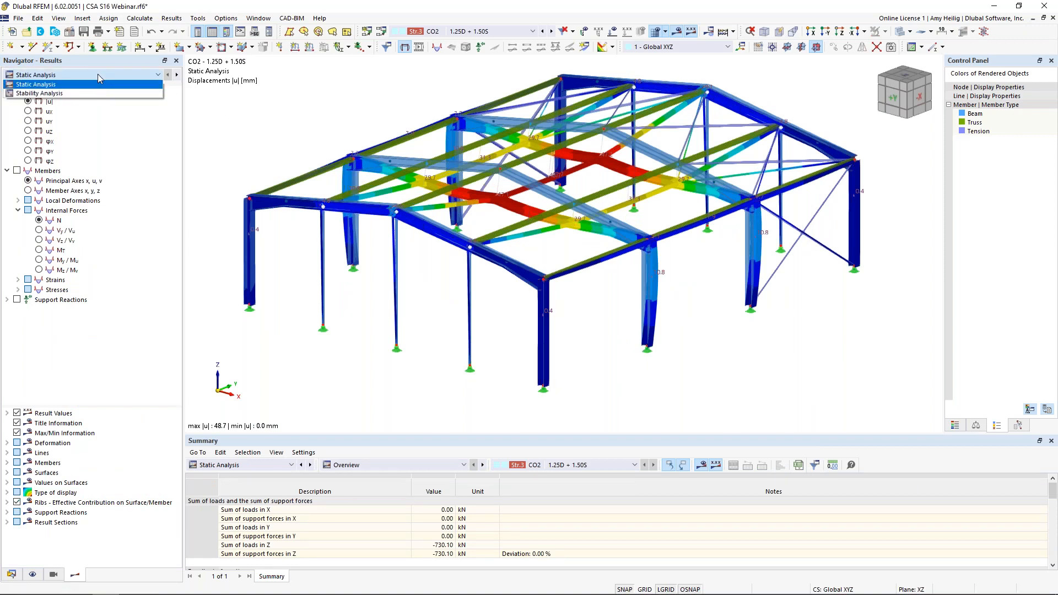
click(77, 94)
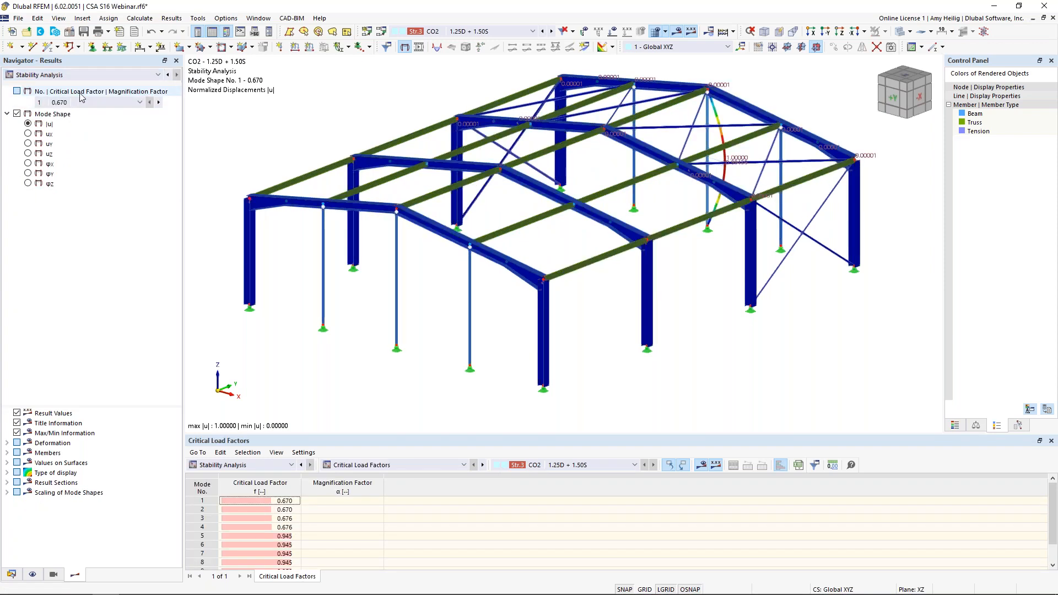
click(118, 103)
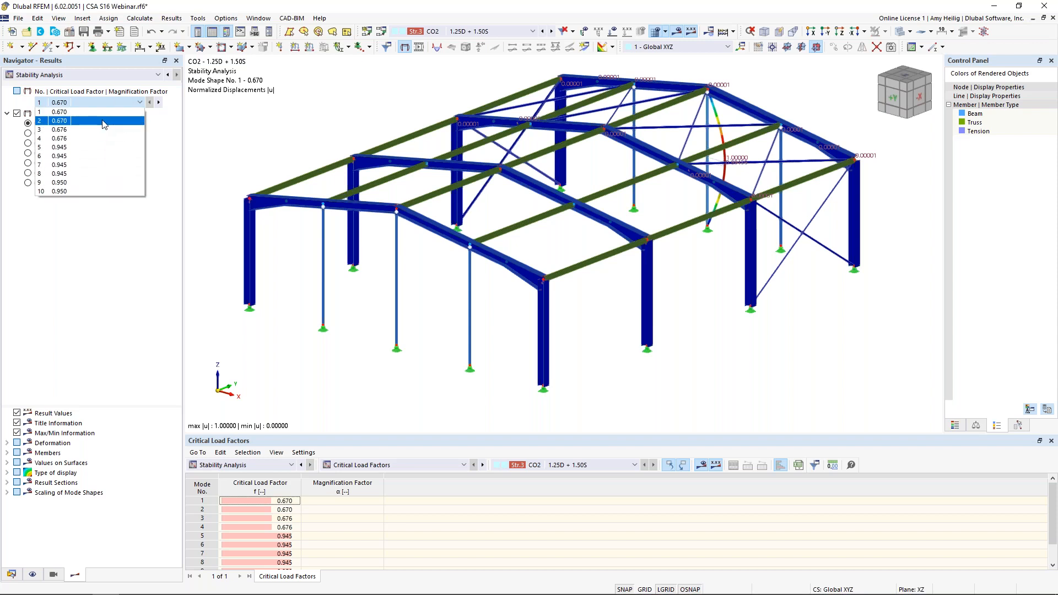
click(280, 502)
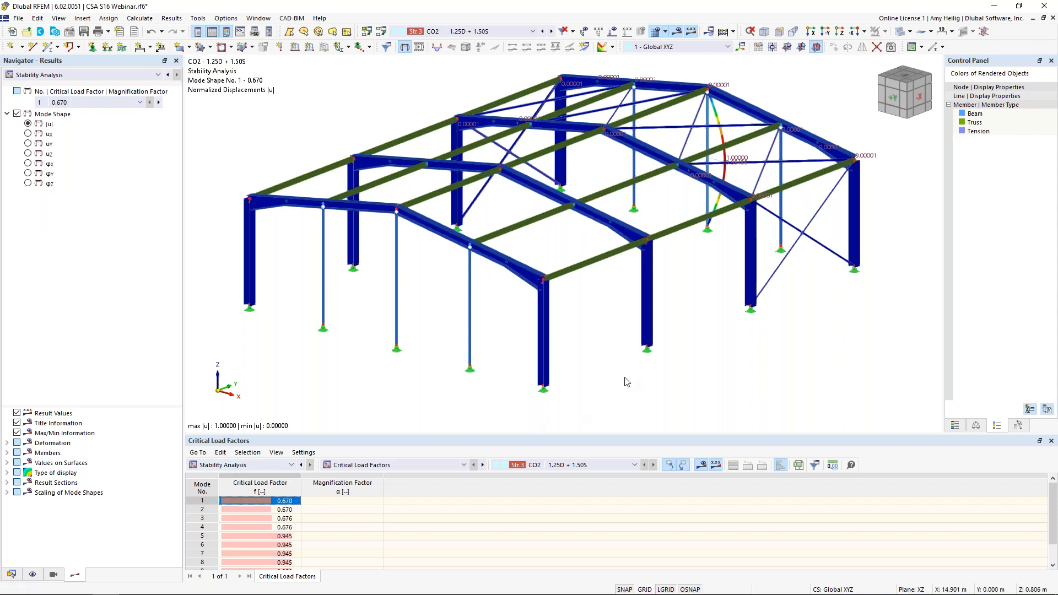
ctrl+middle_drag(764, 362, 686, 344)
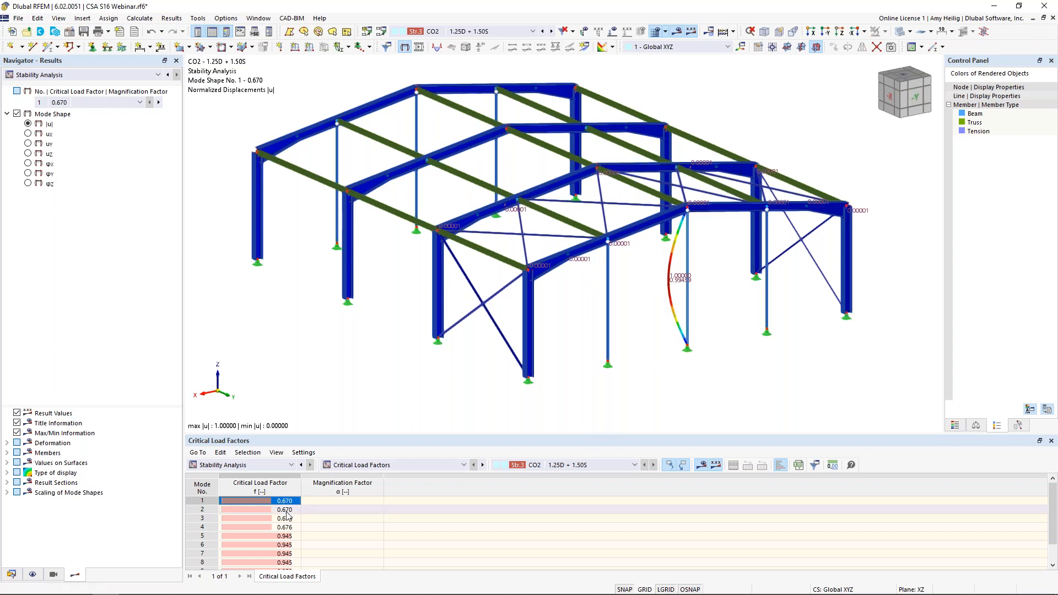
click(285, 509)
ctrl+middle_drag(633, 322, 689, 331)
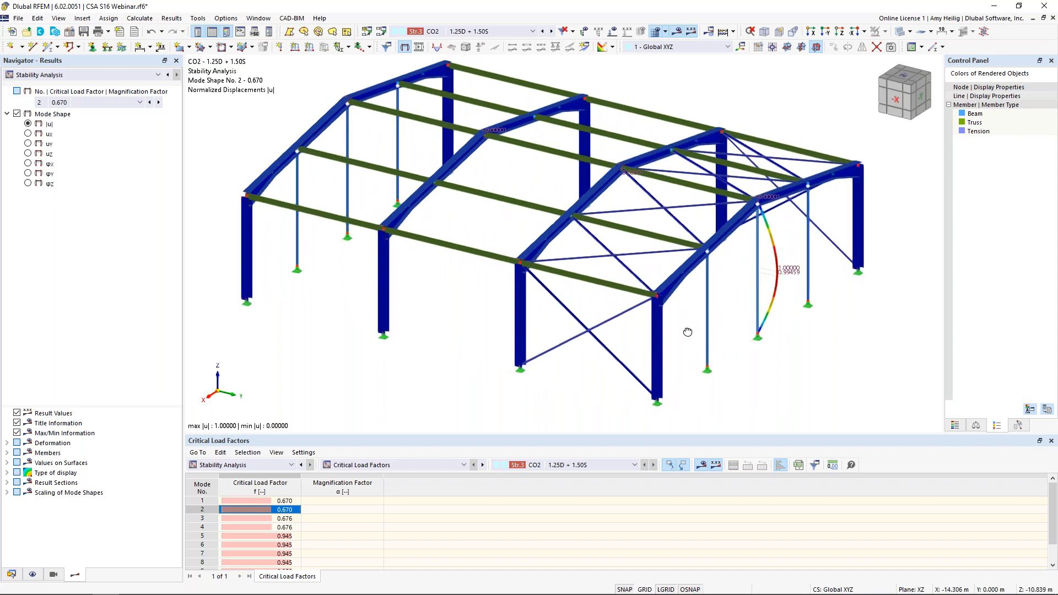
click(285, 517)
ctrl+middle_drag(342, 319, 522, 313)
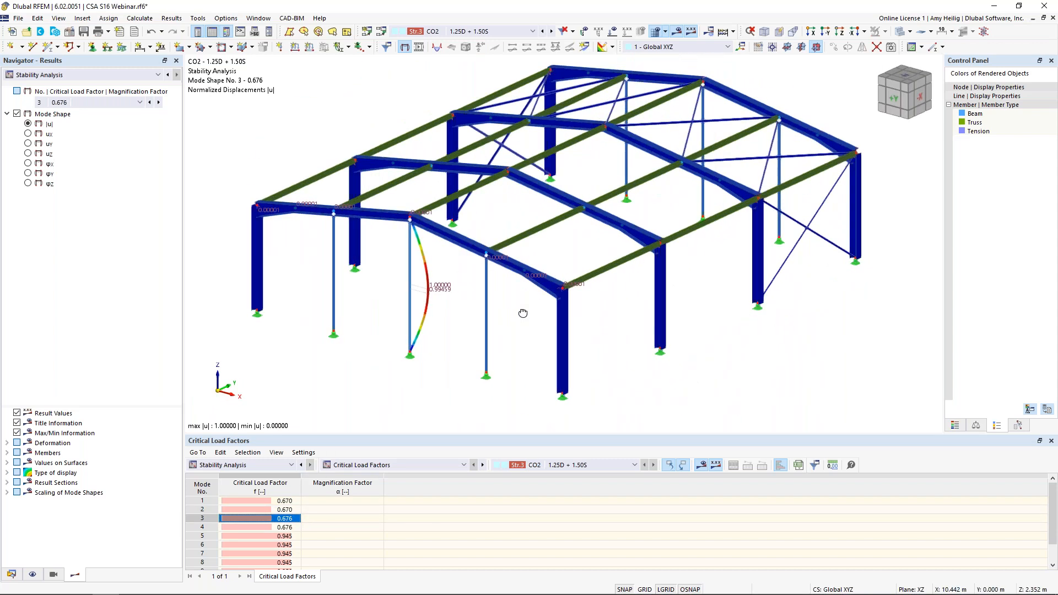
drag(448, 433, 449, 373)
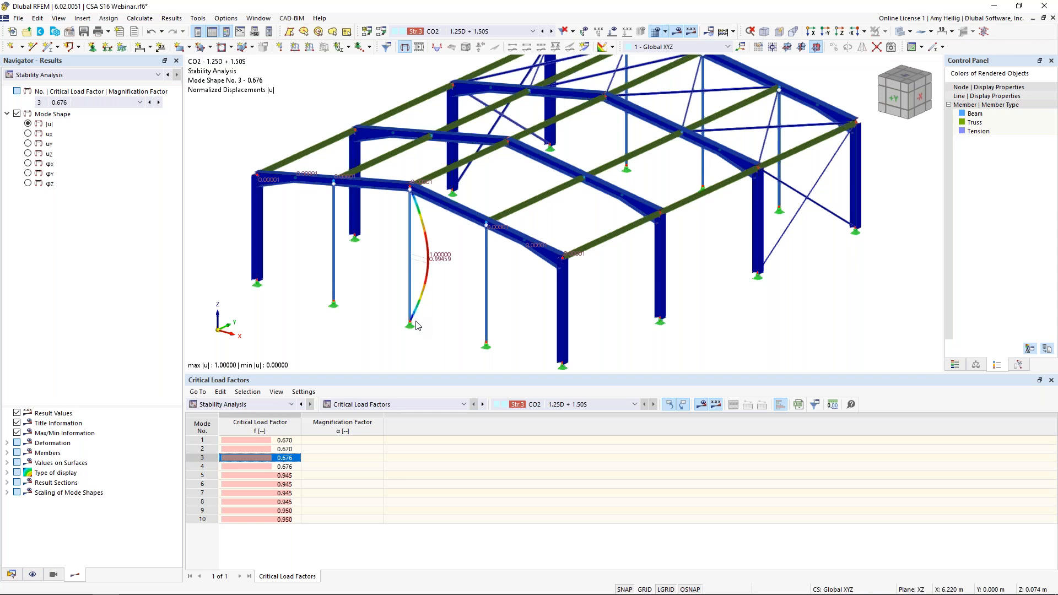
- Select all the intermediate end-wall columns in front view and assign them section W 130x24, accepting deletion of results
ctrl+middle_drag(462, 283, 524, 252)
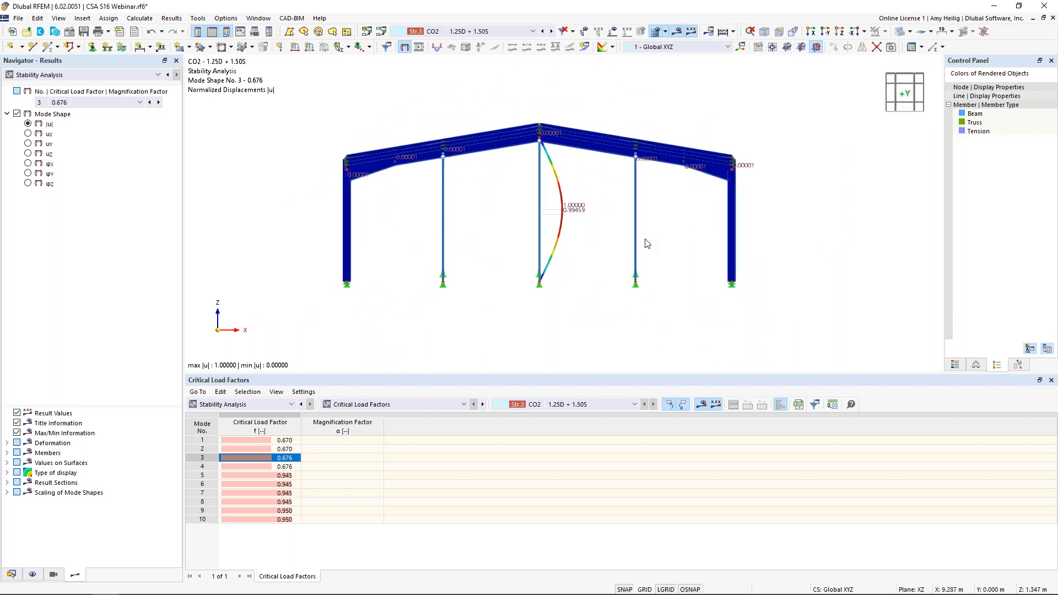
drag(679, 243, 422, 197)
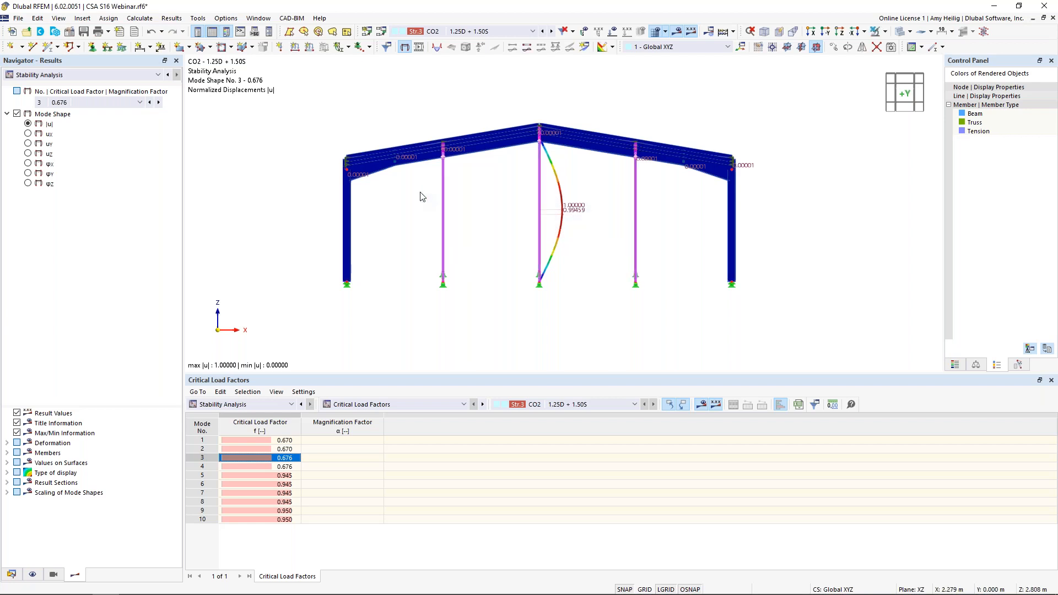
double_click(444, 215)
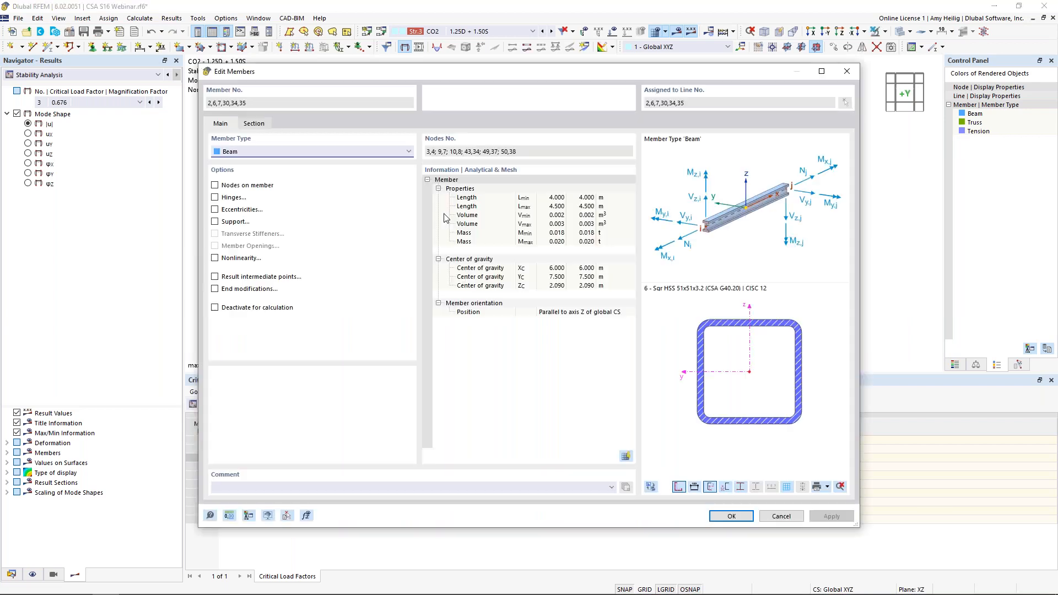
click(257, 125)
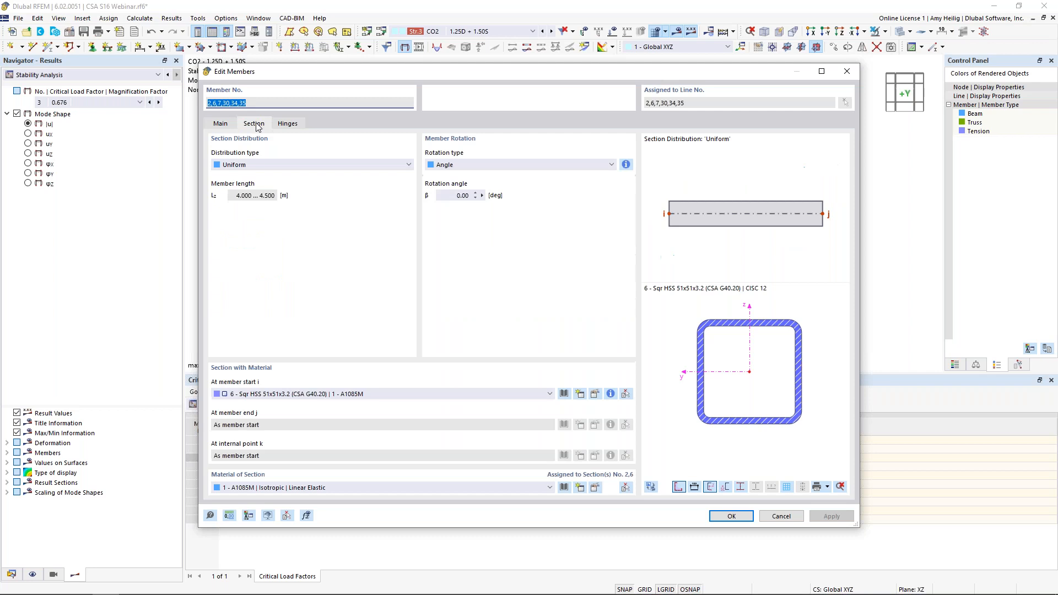
click(300, 393)
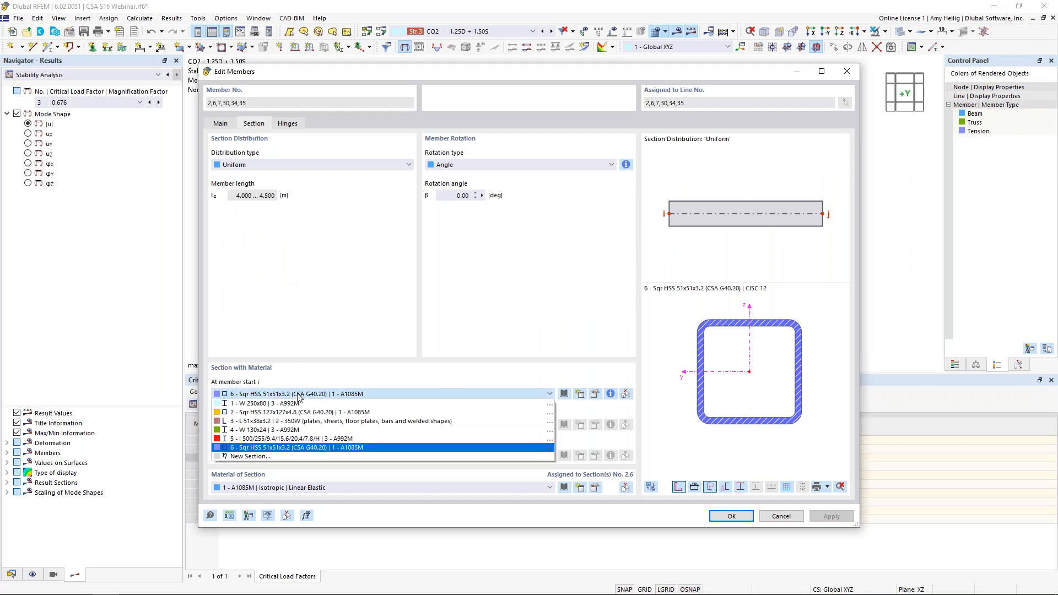
click(290, 430)
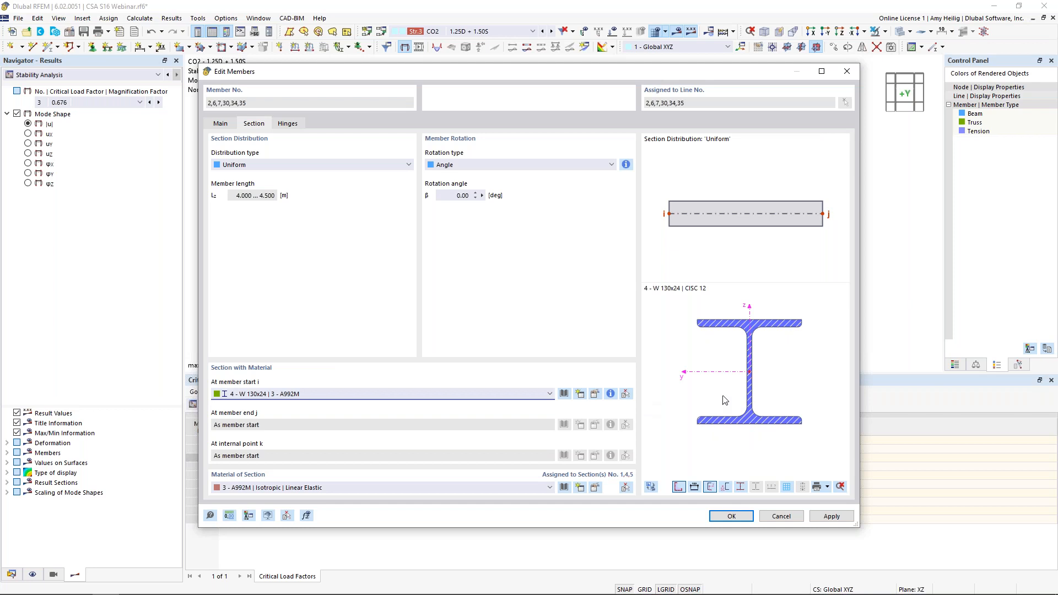
click(718, 518)
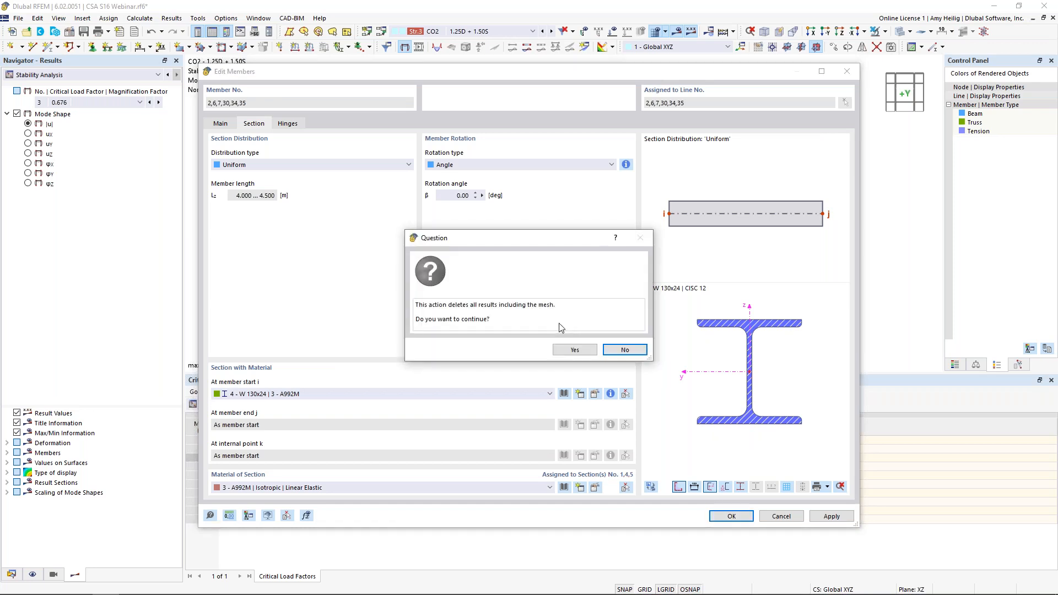
click(574, 350)
- Set CO2 to SA2 second-order P-Δ Picard analysis and calculate it with the critical load calculation enabled
ctrl+middle_drag(688, 288, 655, 304)
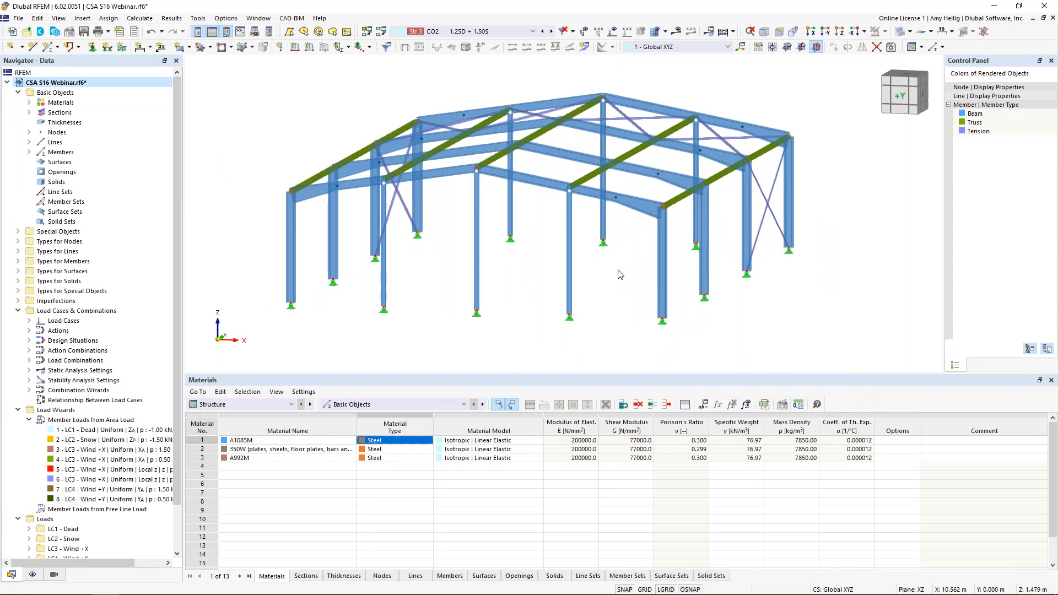
click(380, 32)
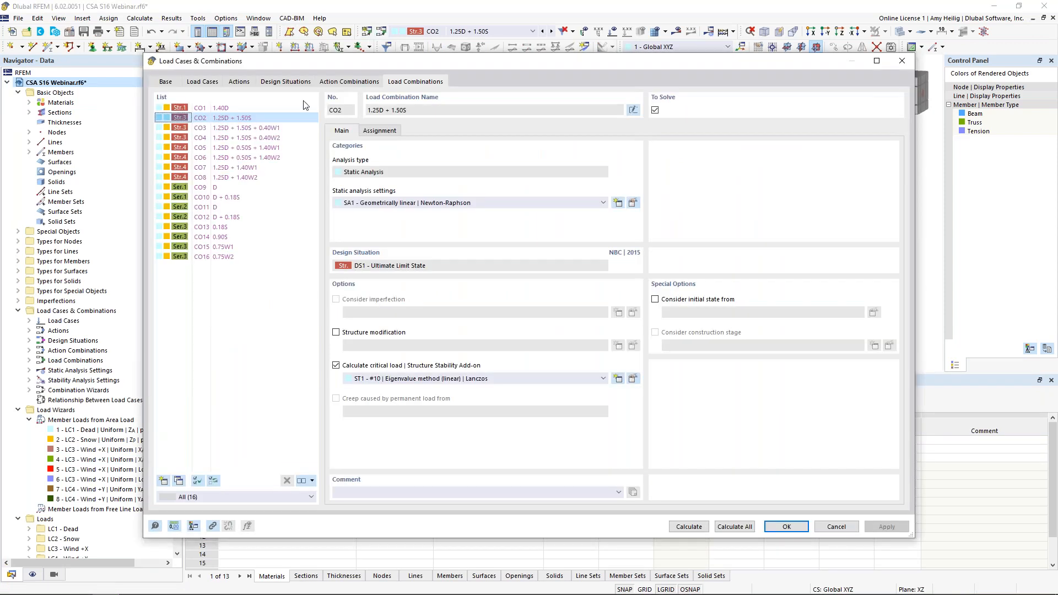
click(407, 203)
click(407, 221)
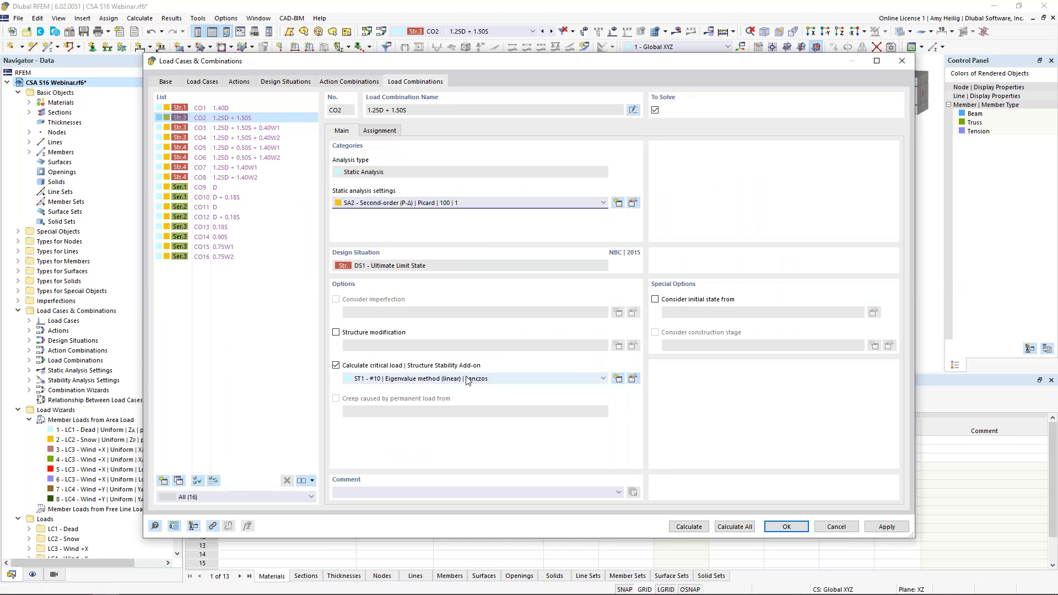
click(695, 527)
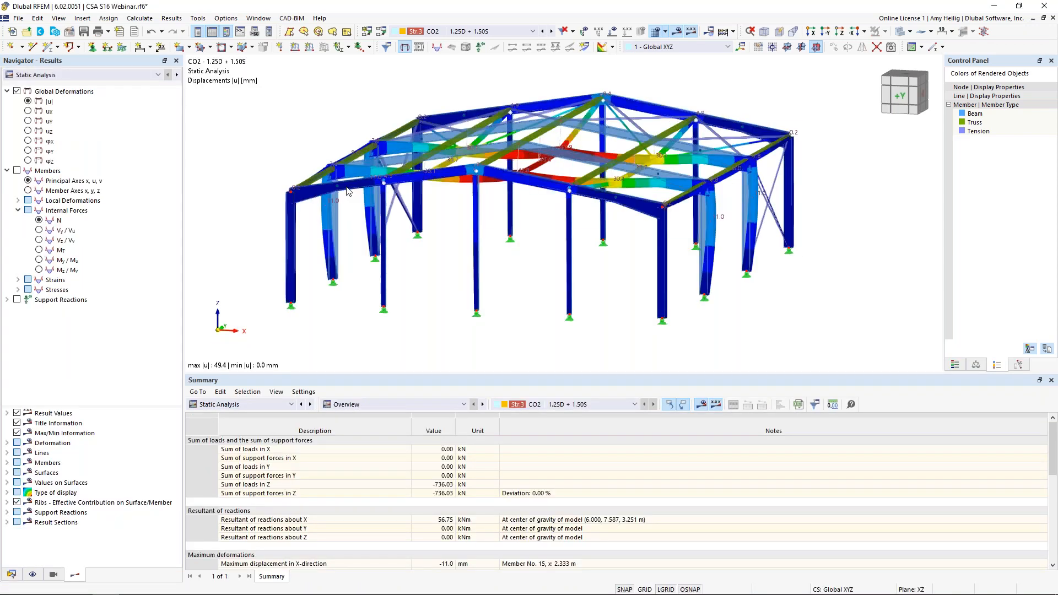
- Check the stability analysis results of the second-order CO2 calculation, comparing mode shapes 1 and 2
click(66, 77)
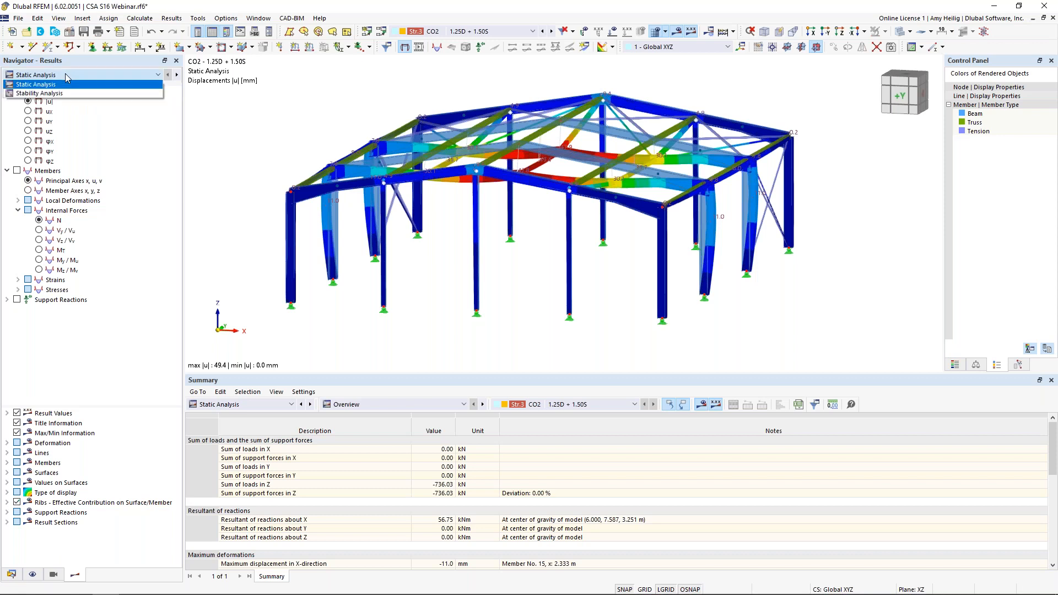
click(67, 93)
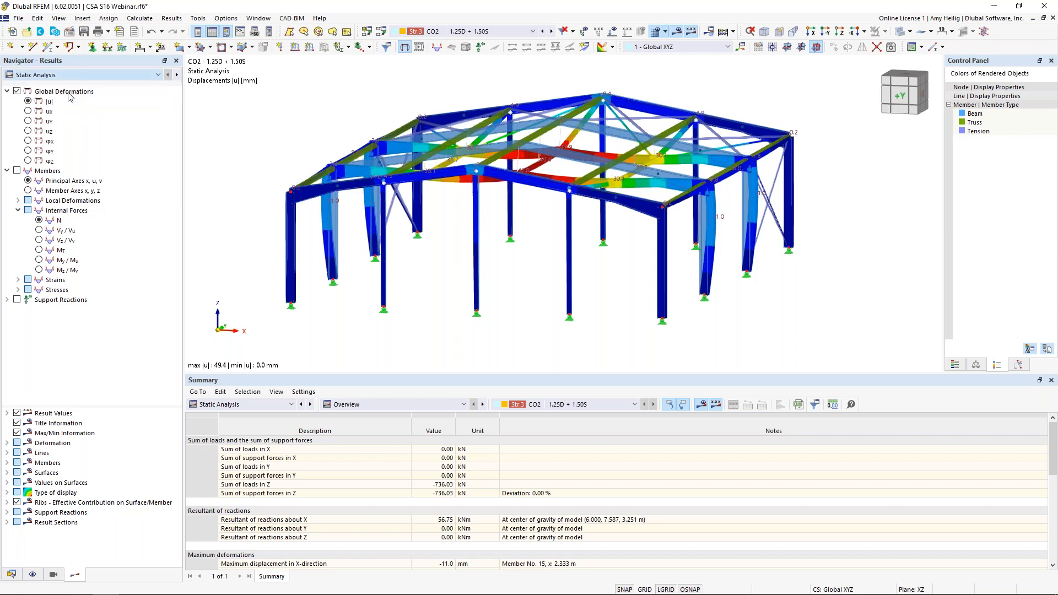
ctrl+middle_drag(837, 232, 585, 221)
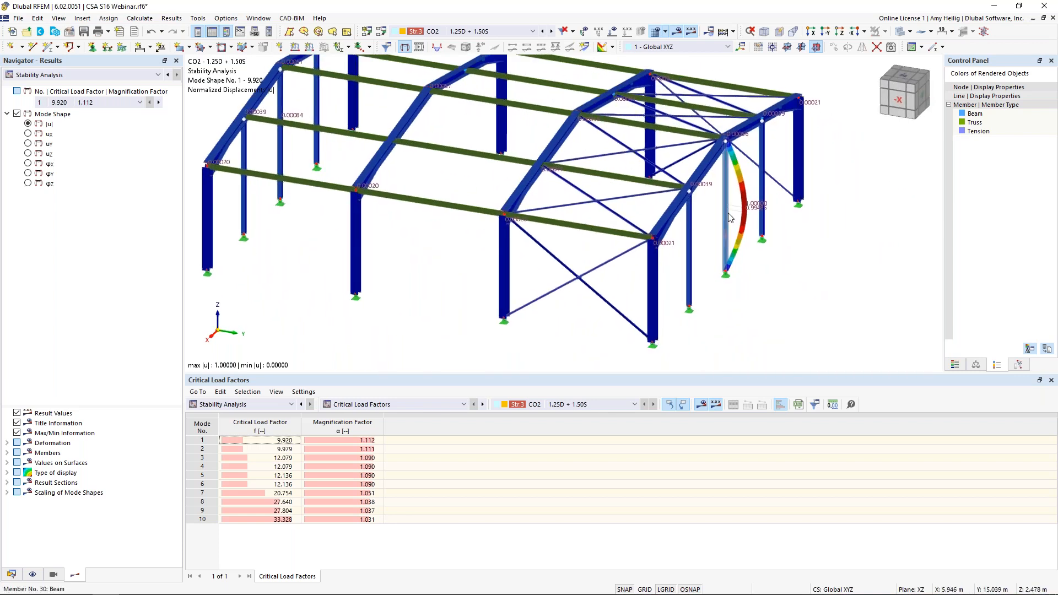
click(275, 449)
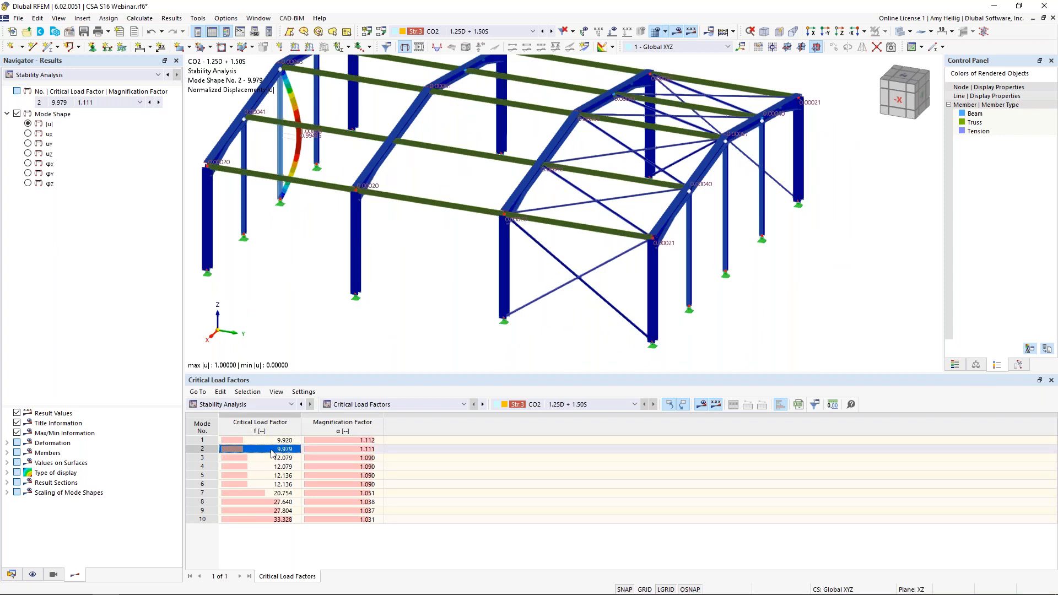
click(276, 442)
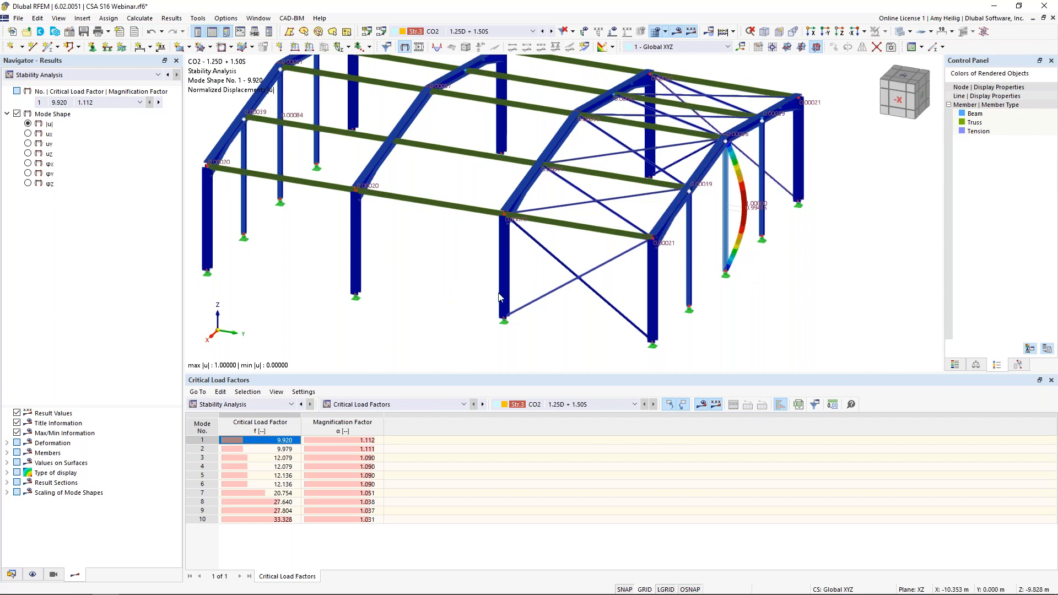
- Hide the stability analysis results on the frame model
ctrl+middle_drag(424, 272, 586, 279)
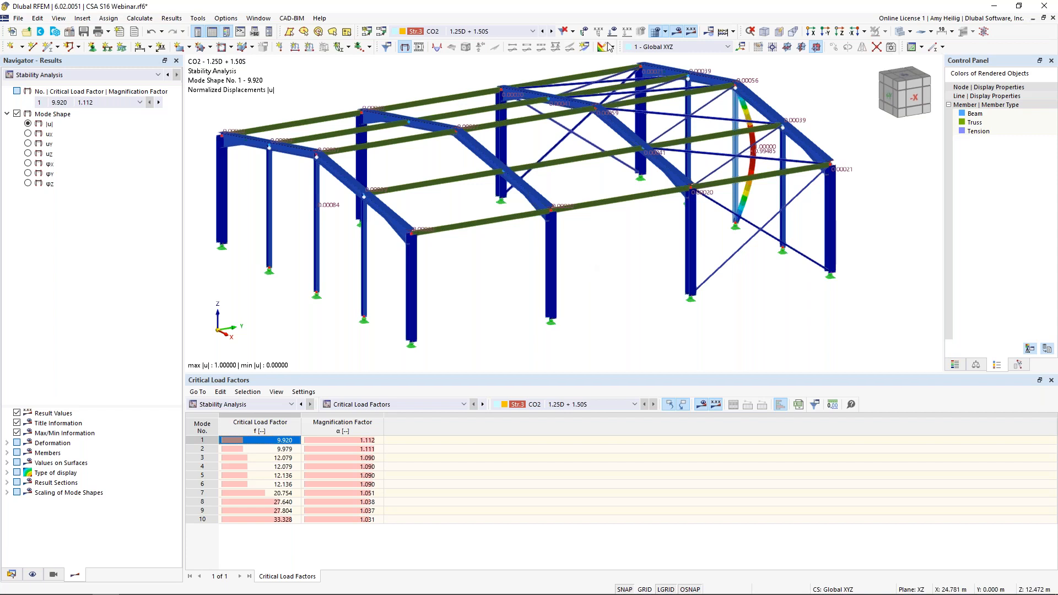
click(674, 33)
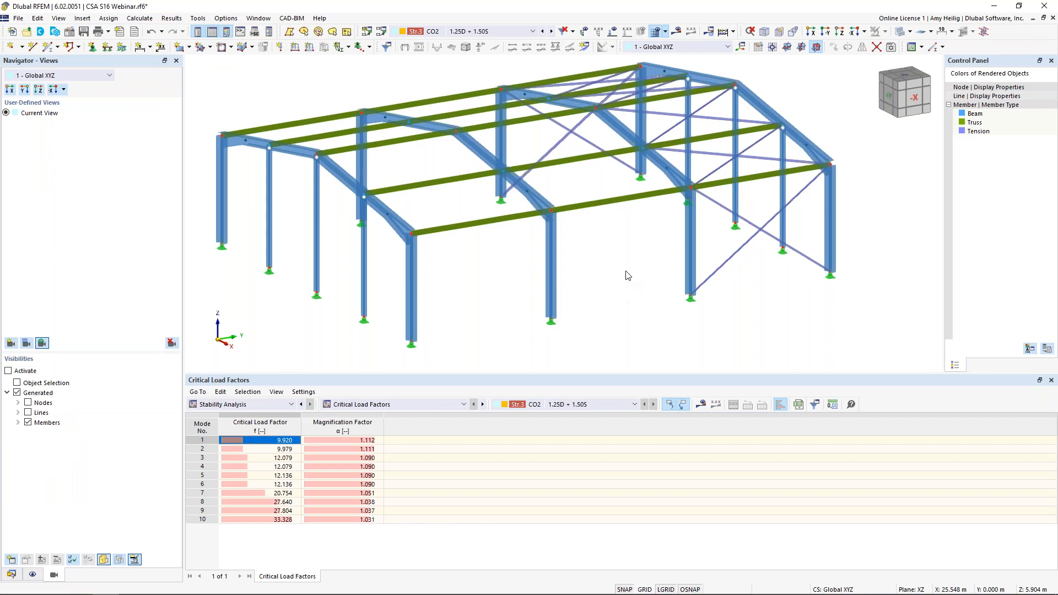
- Switch to the presentation and advance to the CSA S16:19 Stability Considerations slide
key(super+Tab)
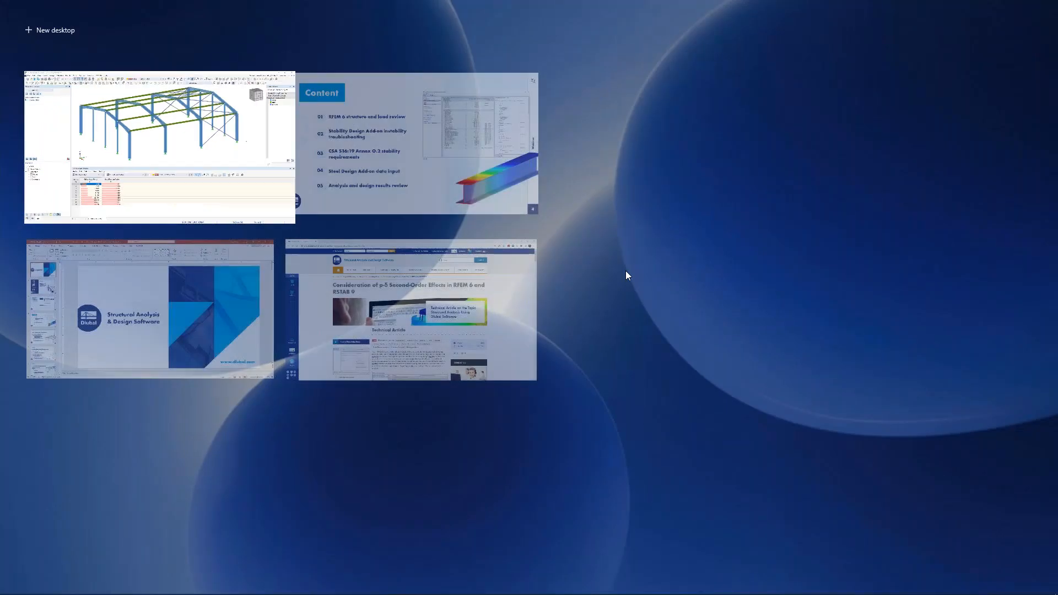
click(411, 165)
key(Right)
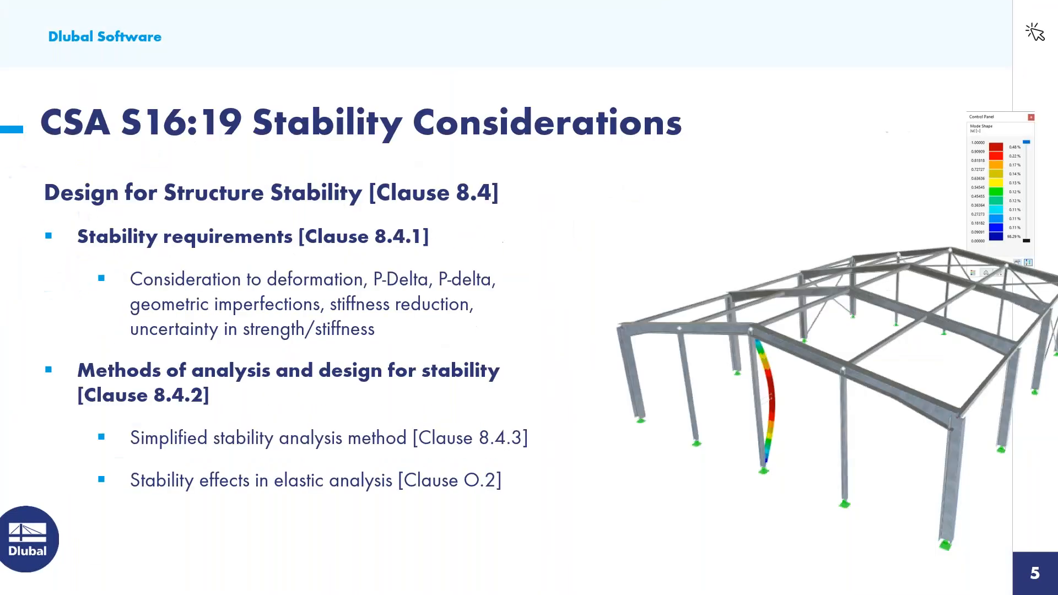
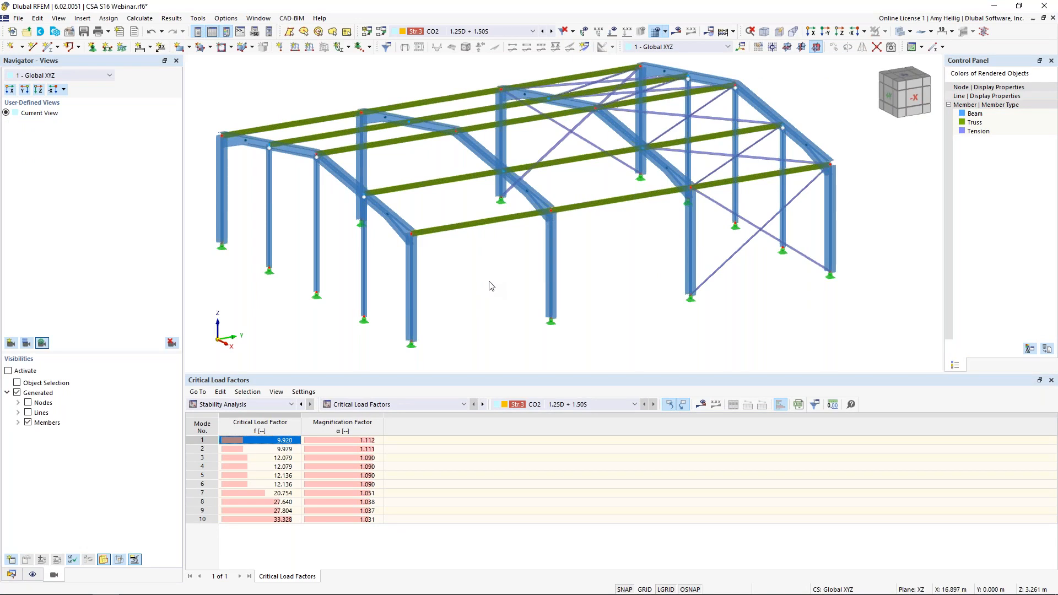
- Select all the frame and end-wall columns in the model and isolate them with Visibility by Selected Objects
ctrl+middle_drag(486, 287, 422, 256)
drag(627, 214, 279, 176)
ctrl+drag(798, 208, 725, 193)
ctrl+middle_drag(693, 271, 819, 292)
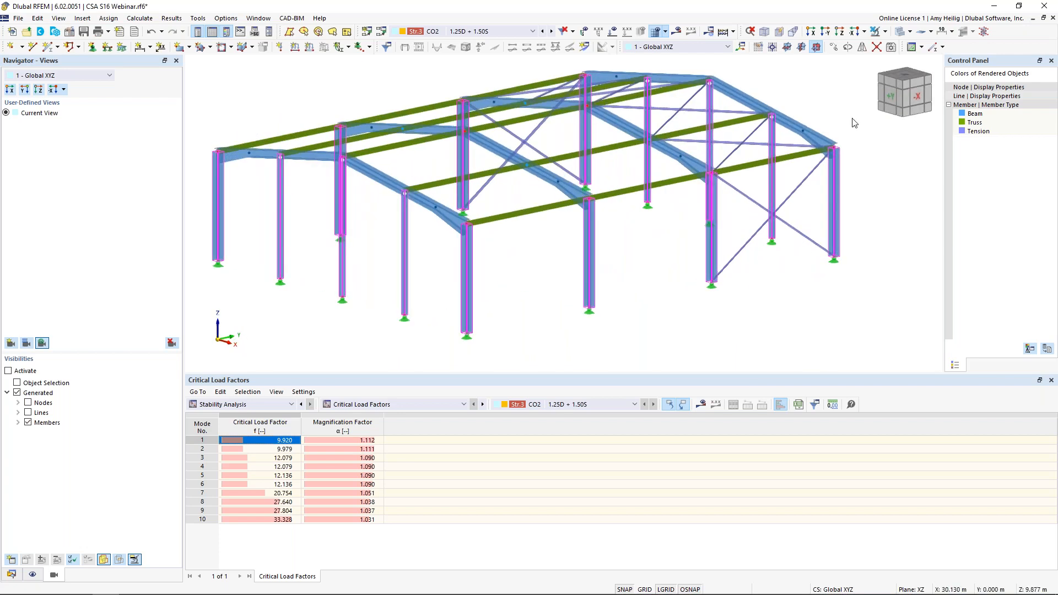
click(885, 32)
click(909, 46)
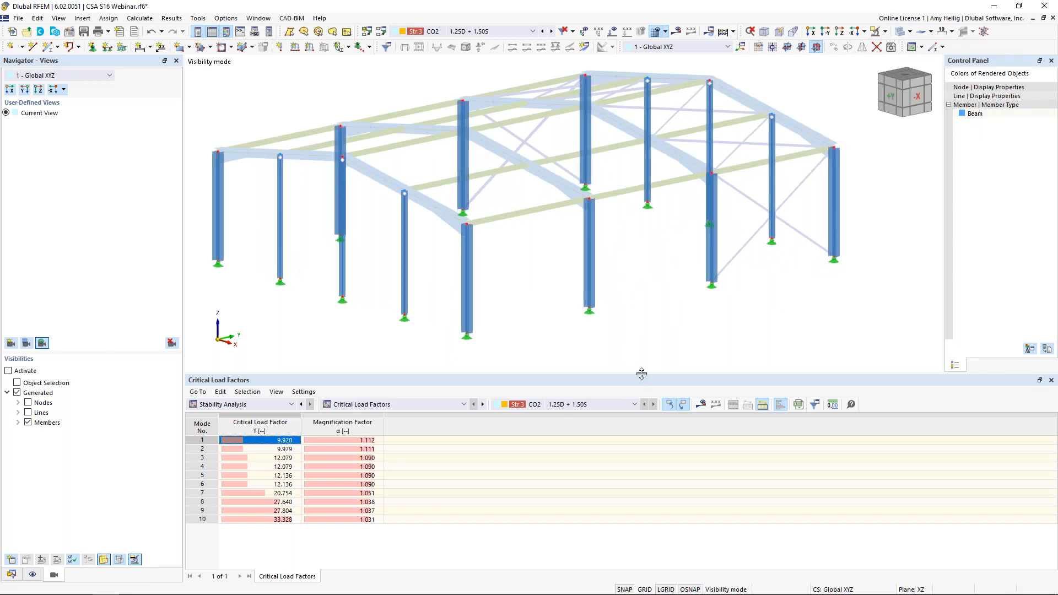
- Enlarge the model view and turn on the local axis systems of the isolated columns
drag(642, 375, 636, 437)
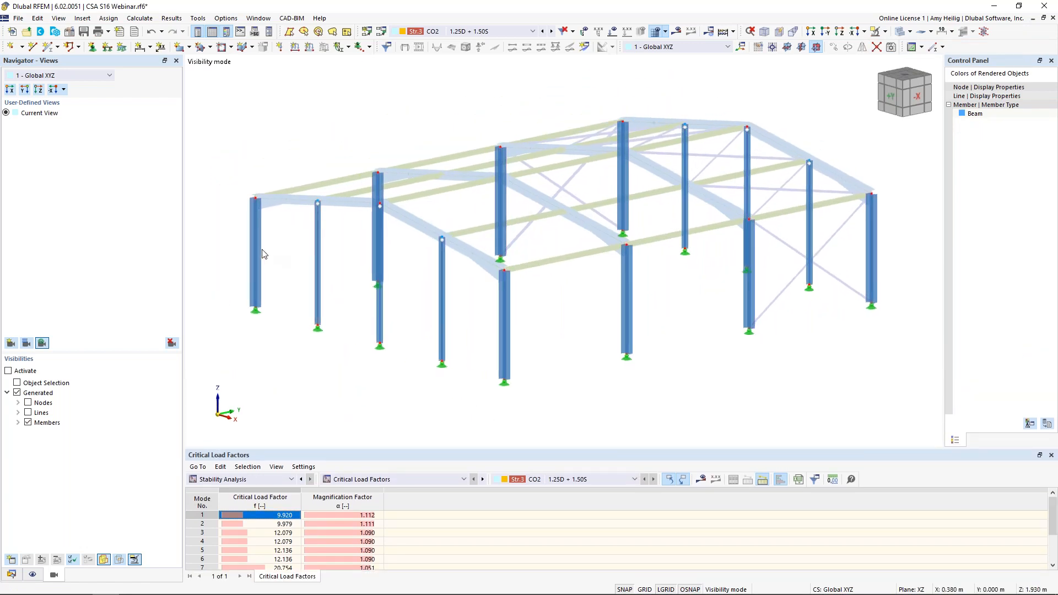
right_click(258, 253)
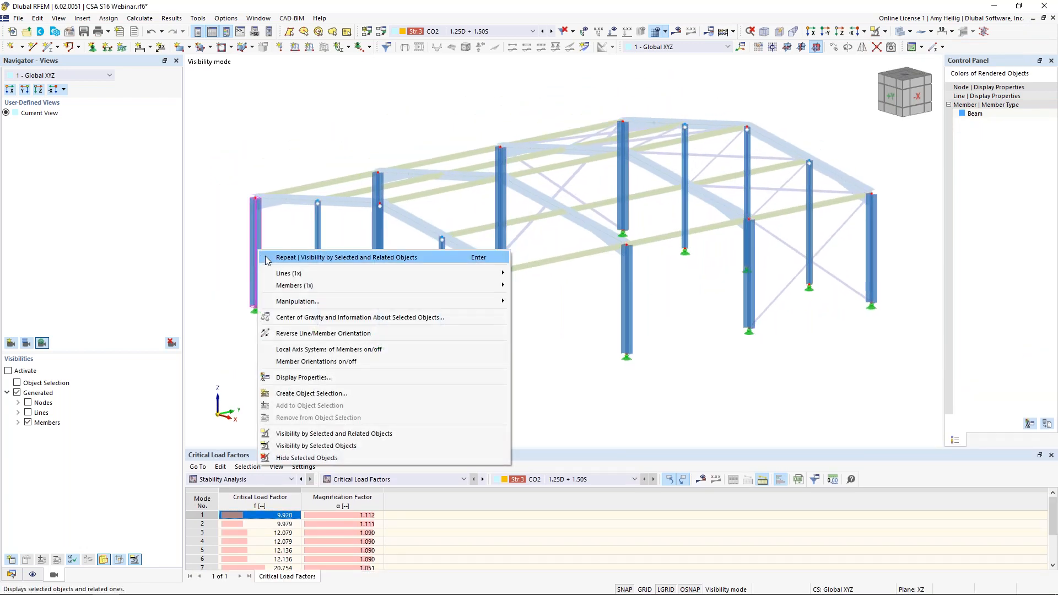
click(301, 349)
click(301, 337)
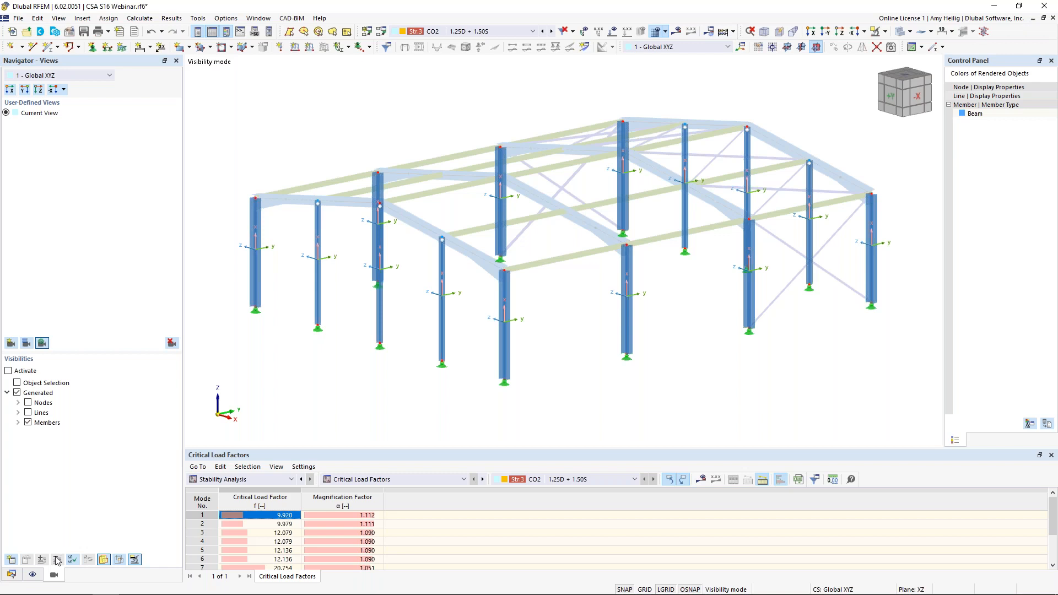
- Create imperfection case IC1 named "Imp. +X" and copy it as IC2 named "Imp. +Y"
click(11, 574)
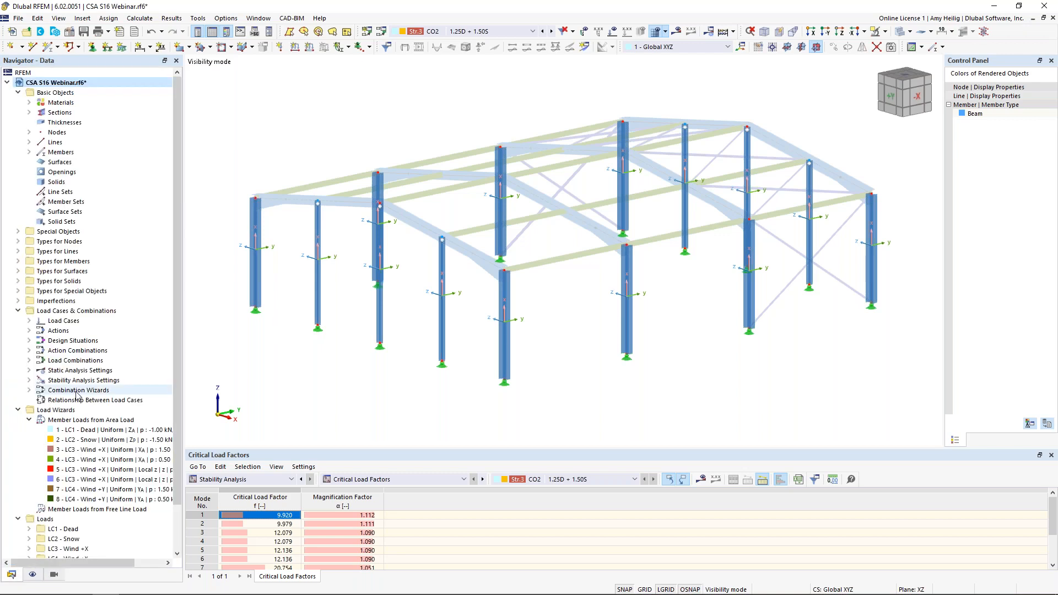
click(18, 302)
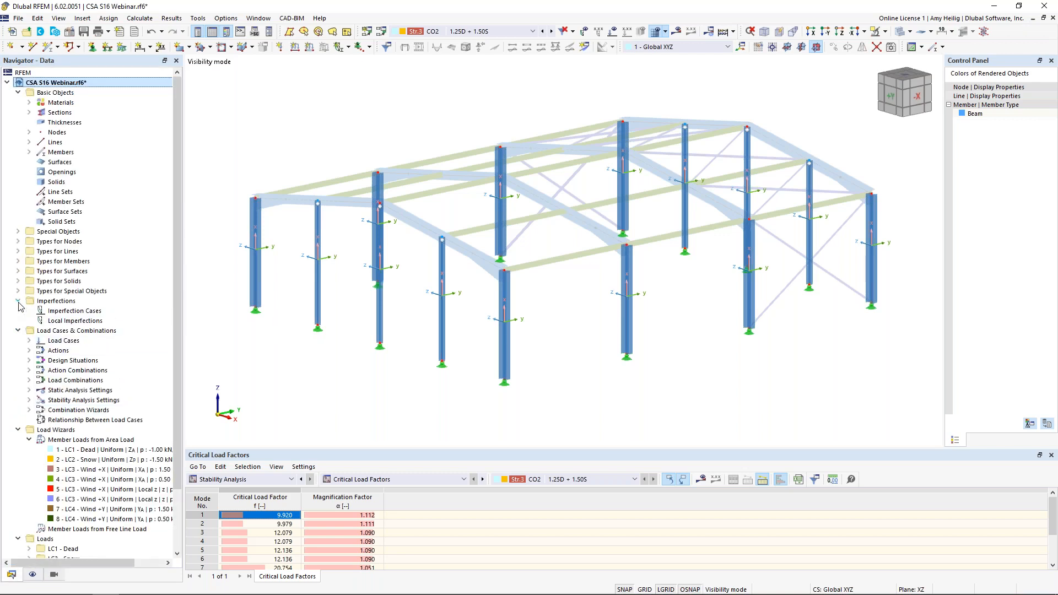
right_click(58, 315)
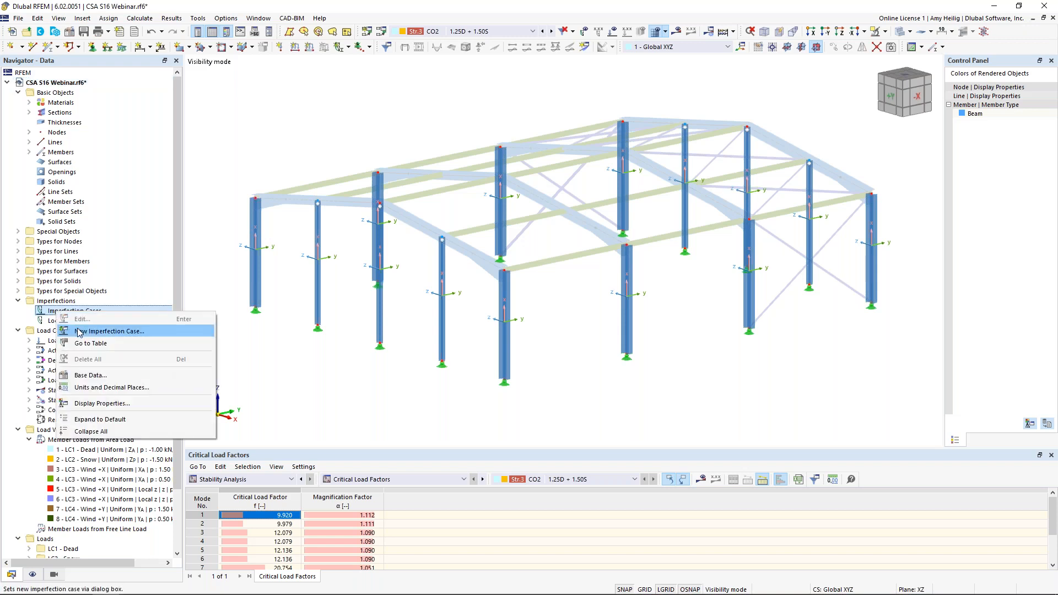
click(399, 378)
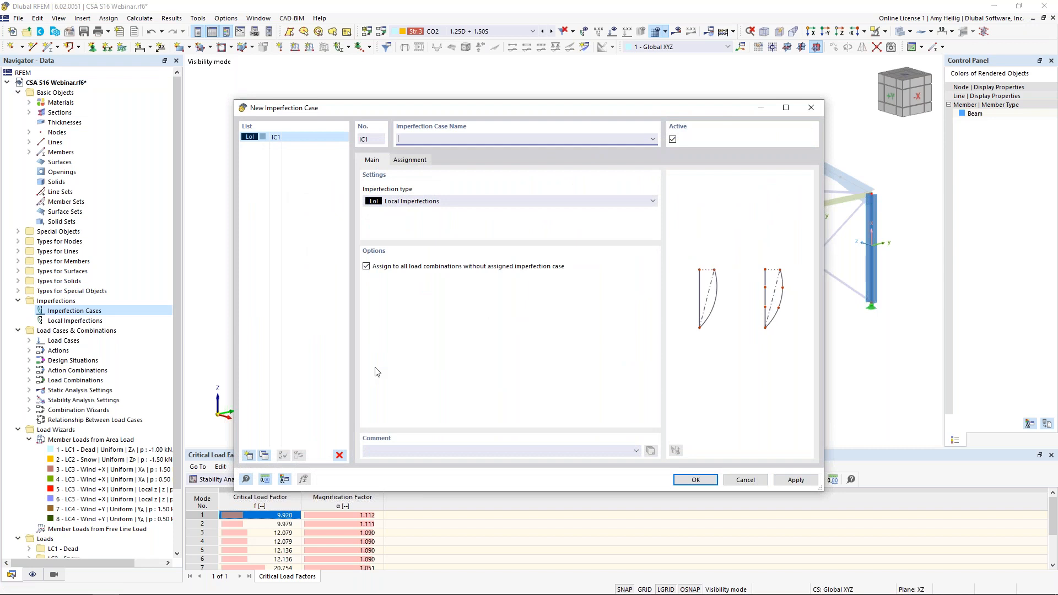
text(Imp. +X)
click(265, 455)
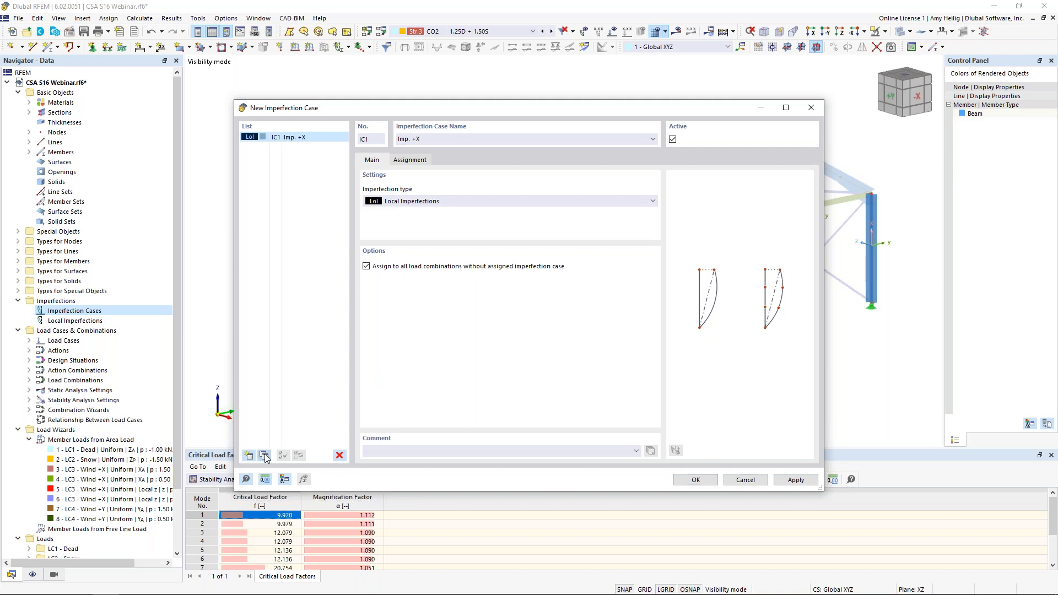
click(452, 139)
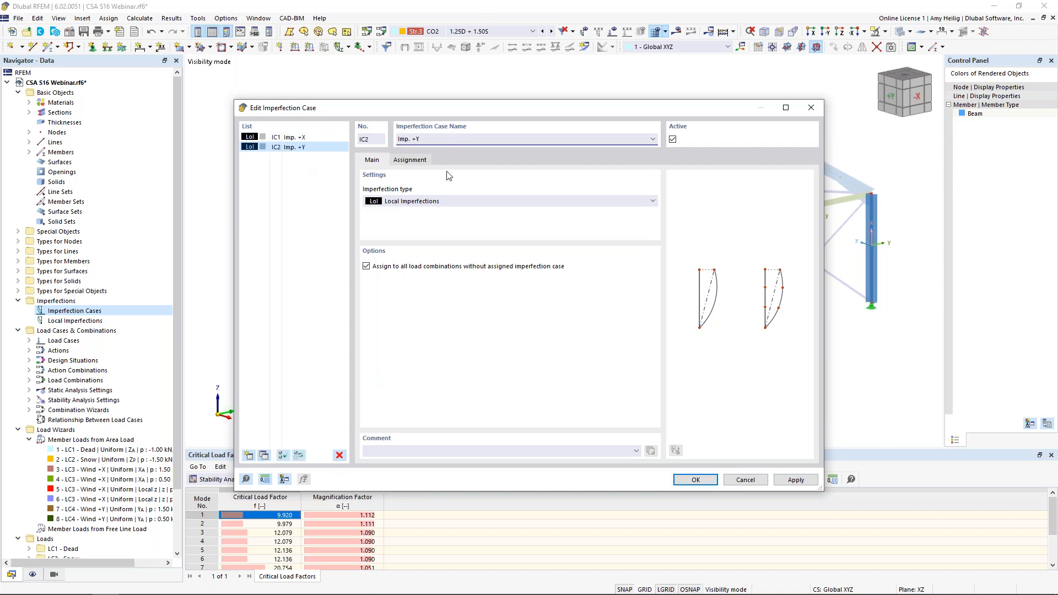
- Keep Local Imperfections as the type of IC1 and assign the case to LC3 Wind +X
click(317, 139)
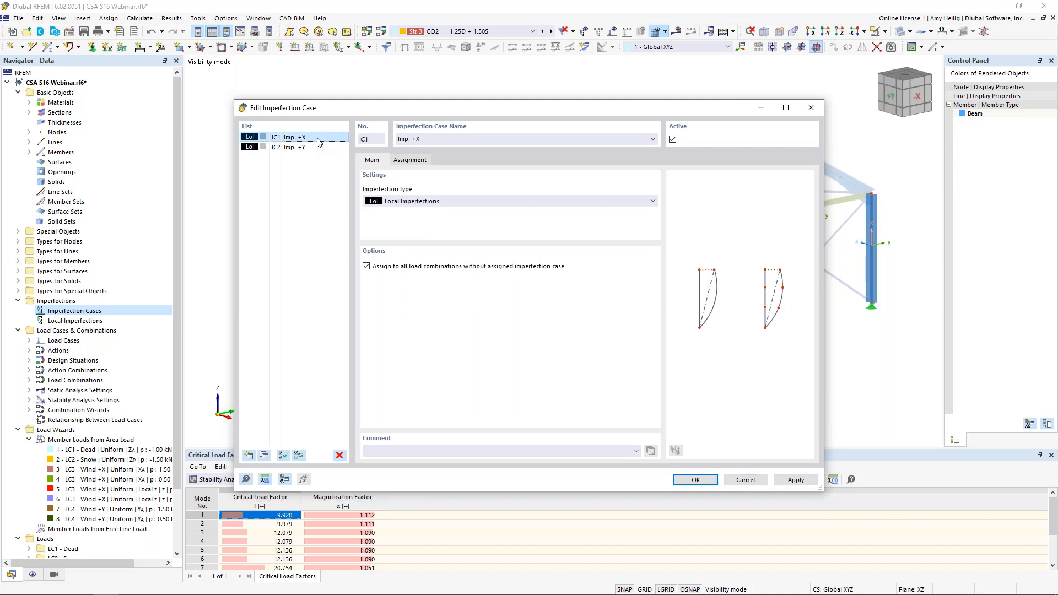
click(414, 201)
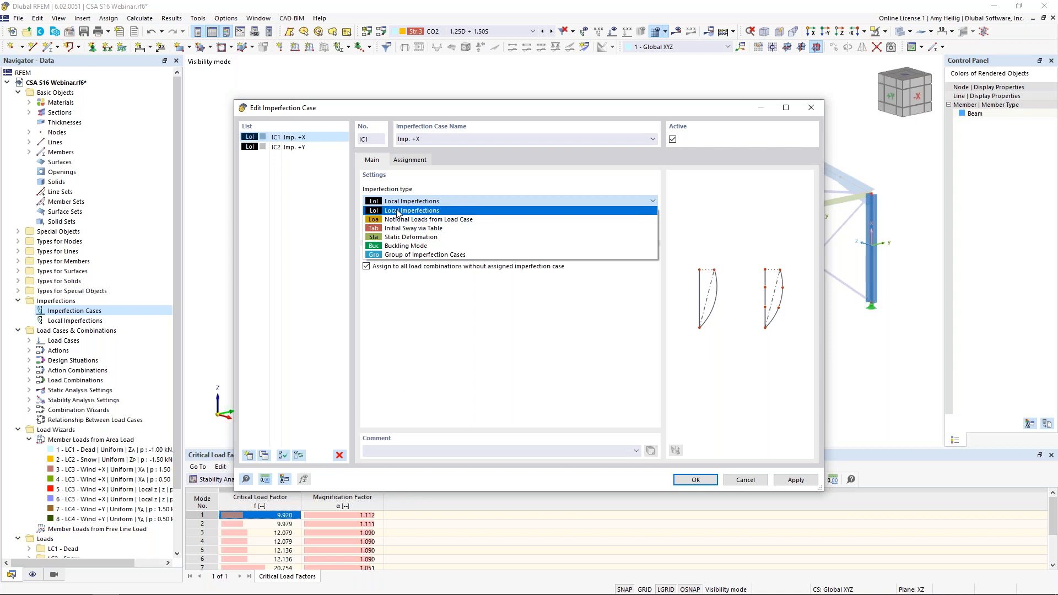
click(399, 213)
click(416, 163)
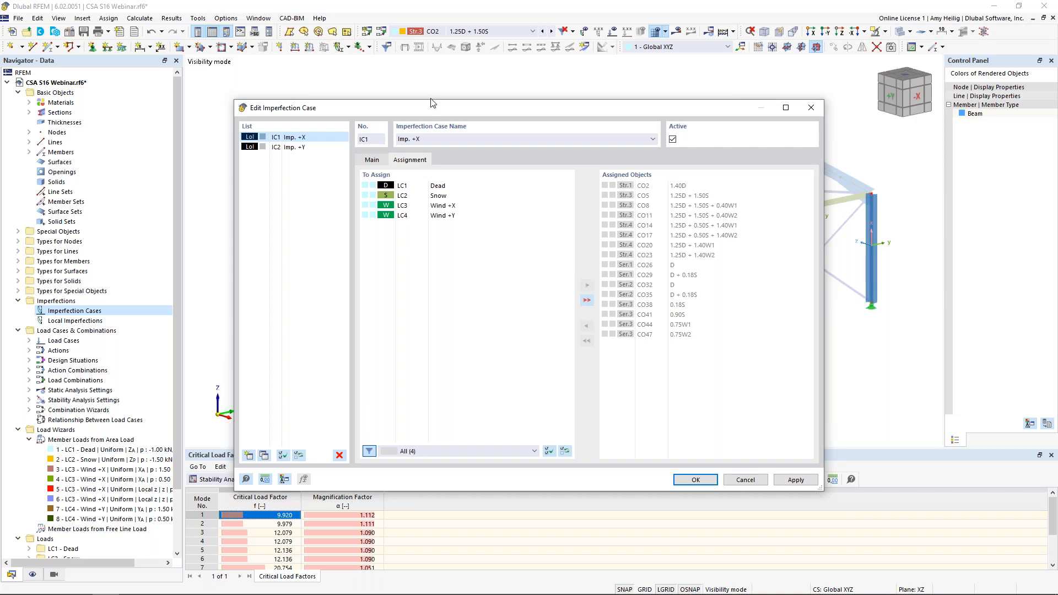
double_click(485, 206)
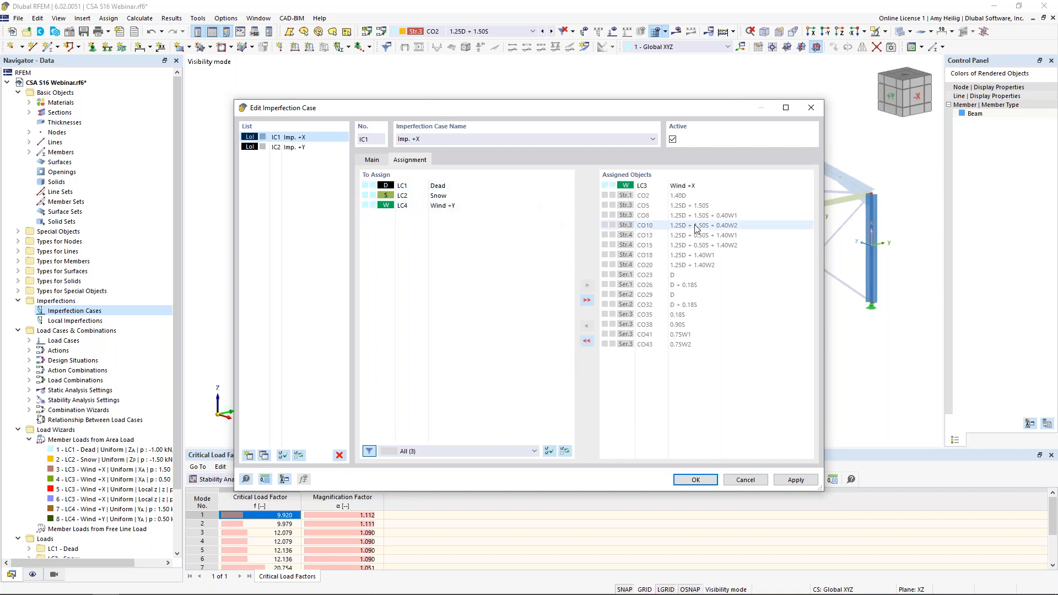
- Assign IC2 to LC4 Wind +Y and save both imperfection cases, accepting deletion of all results
click(291, 148)
double_click(437, 216)
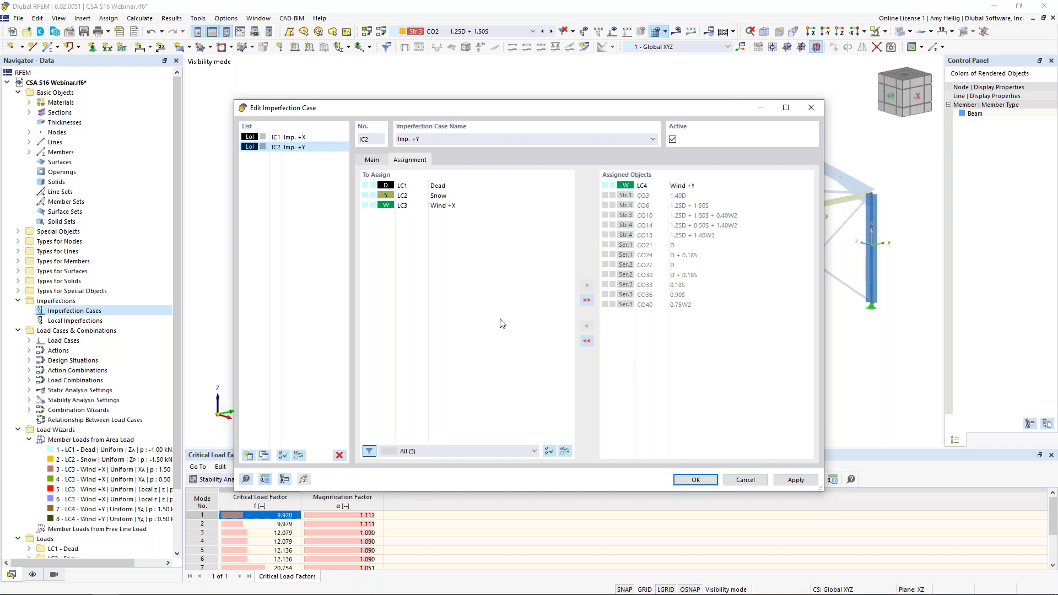
click(687, 480)
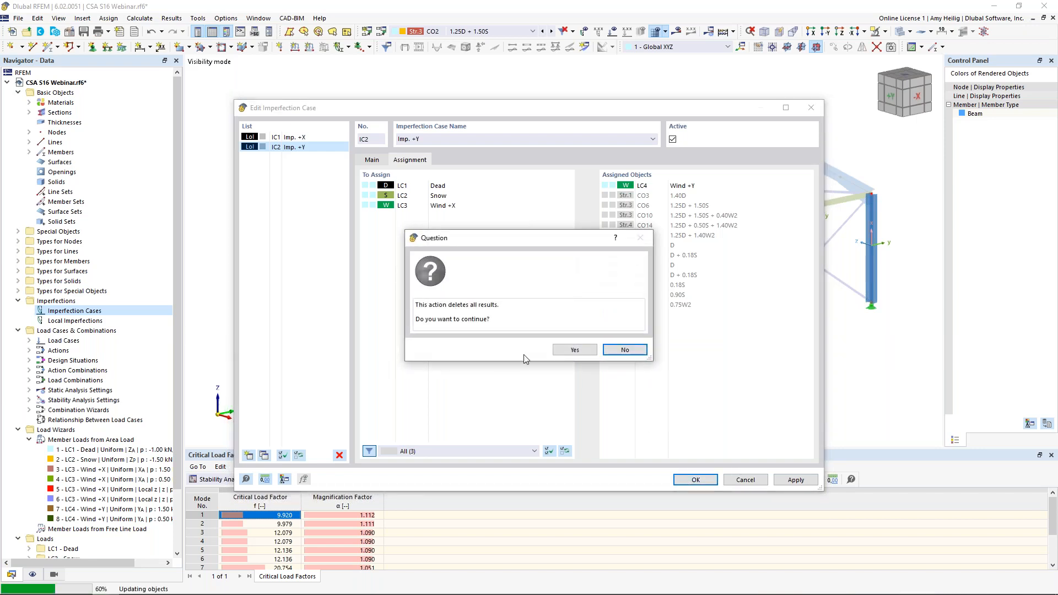
click(564, 350)
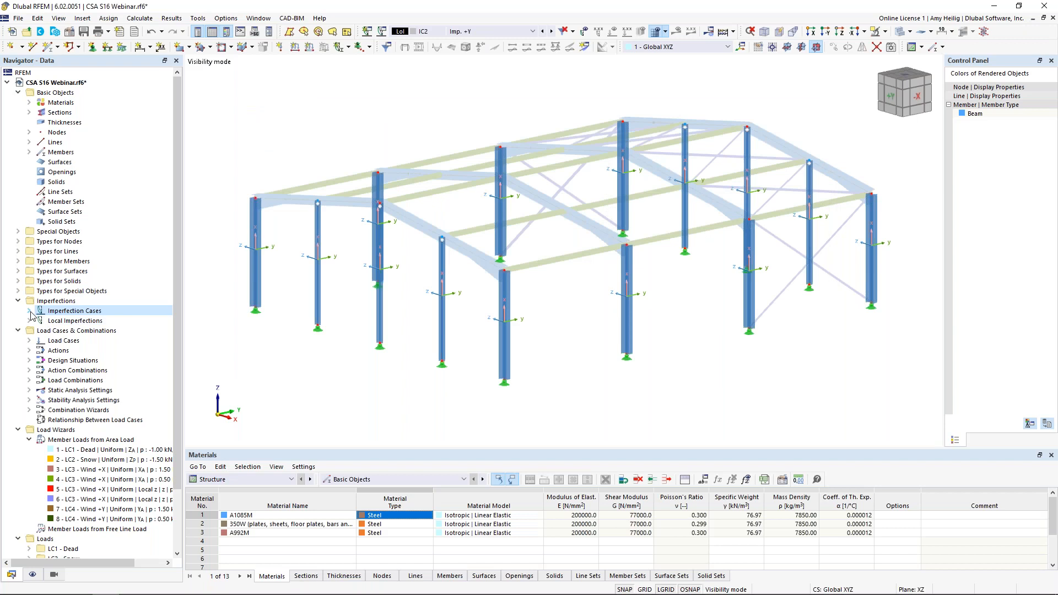
- Start a new member imperfection in IC1 - Imp. +X, keeping Initial Sway as the imperfection type
click(29, 321)
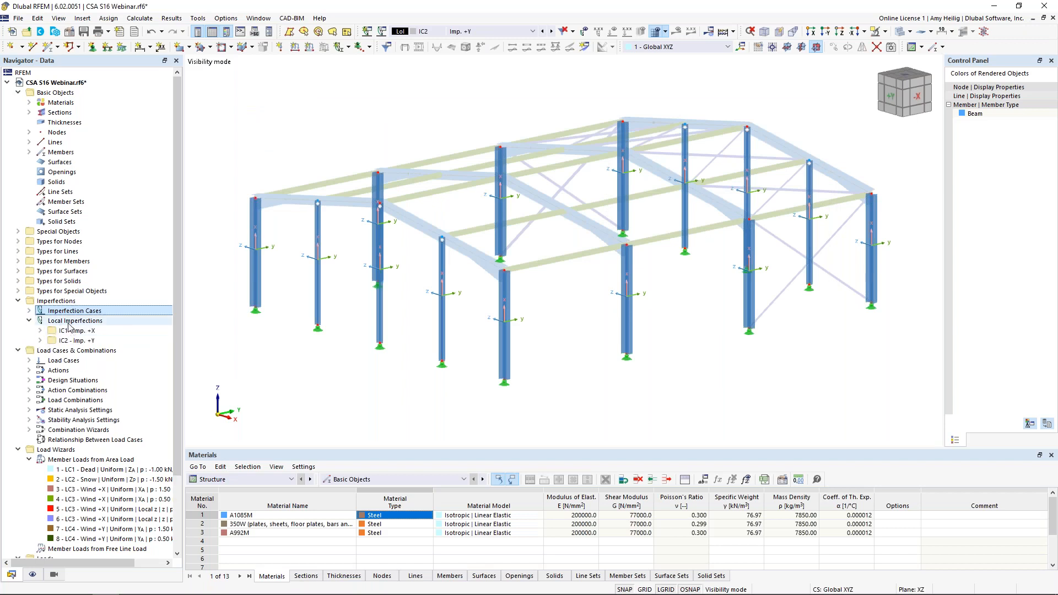
click(39, 330)
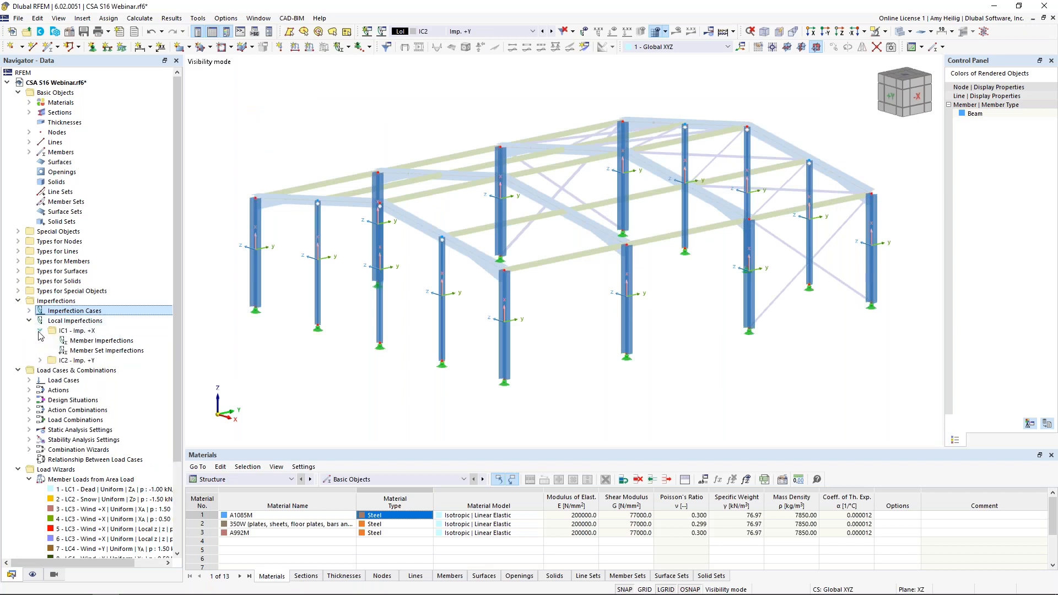
click(40, 361)
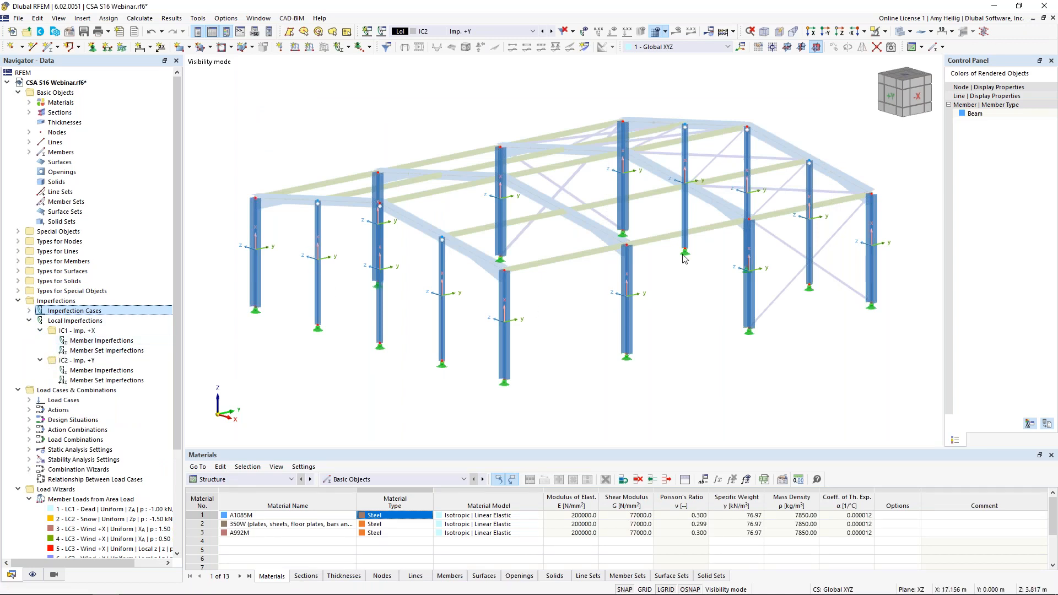
click(120, 344)
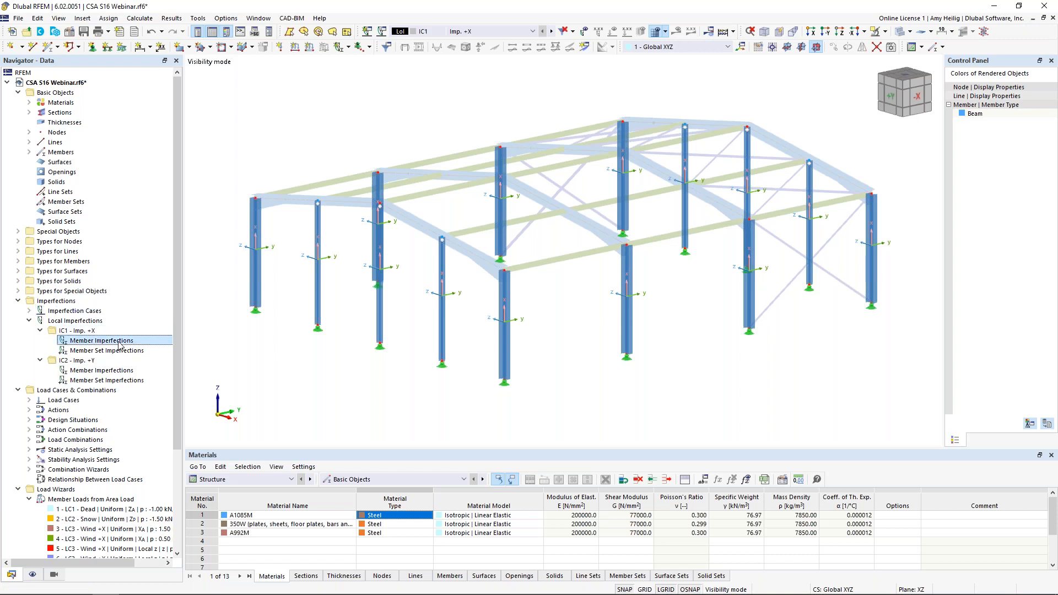
double_click(120, 344)
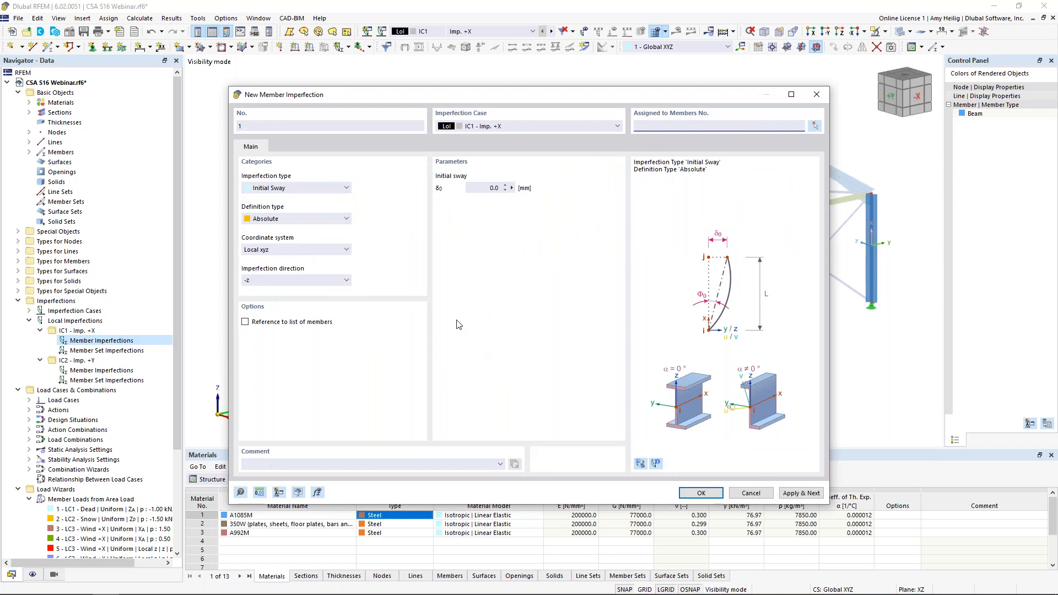
click(317, 191)
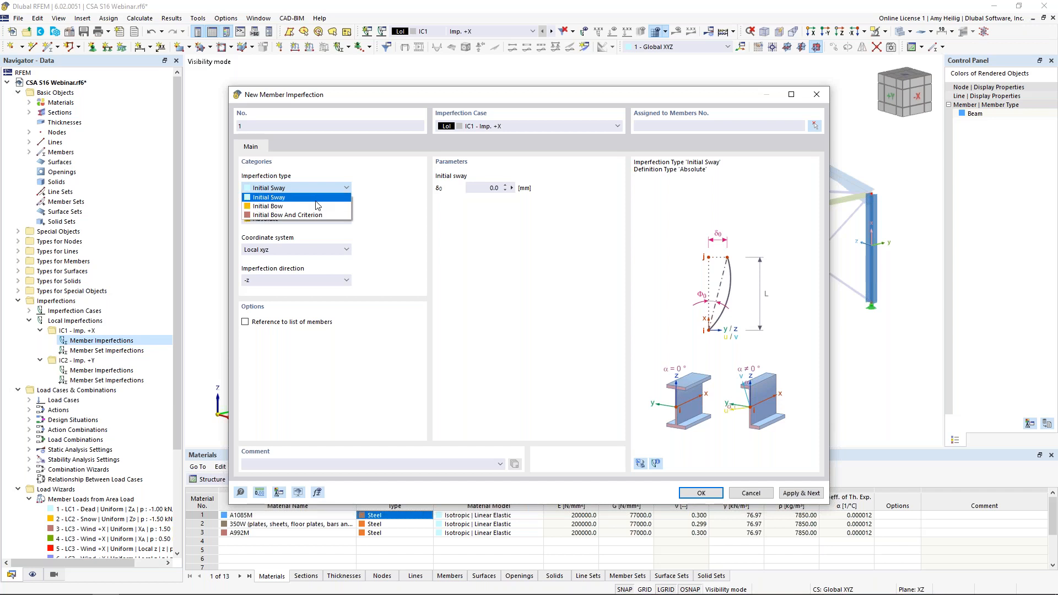
click(388, 209)
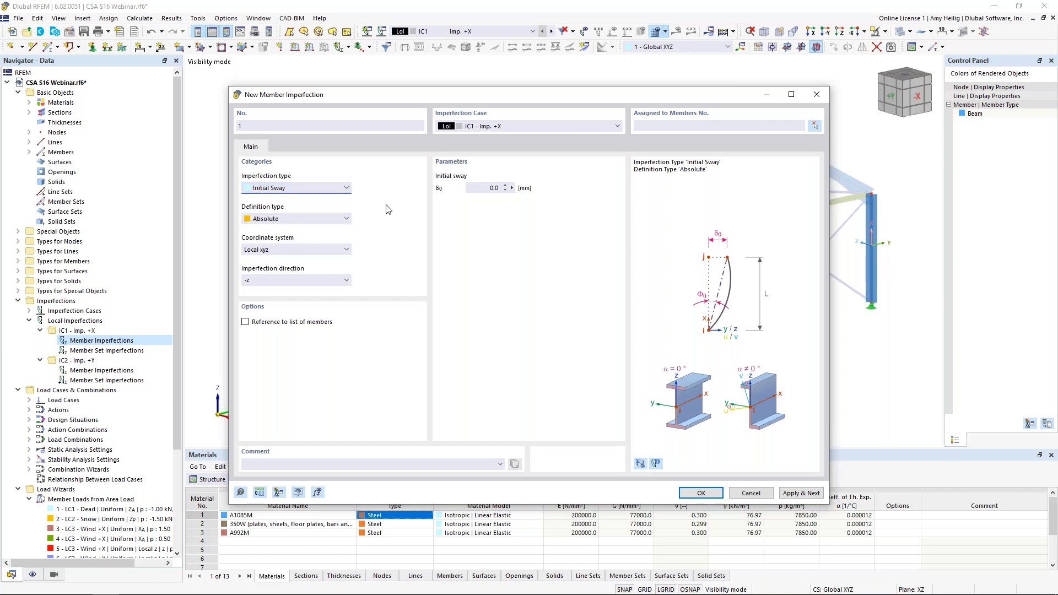
- Compare the CSA S16:19 Current and Gravity Load definition types and browse the load cases and combinations offered for the axial forces
click(319, 220)
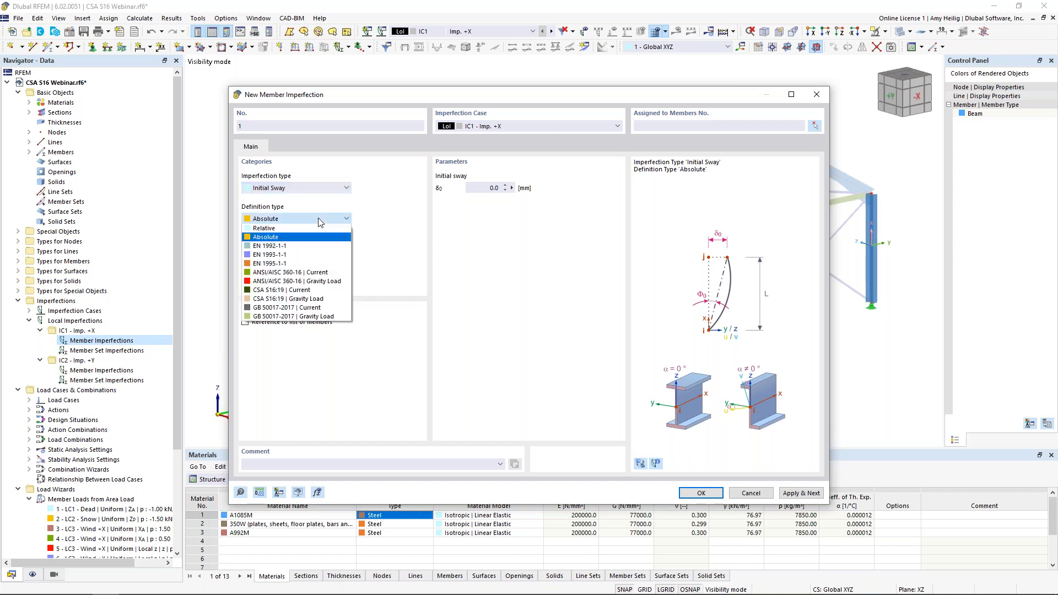
click(309, 290)
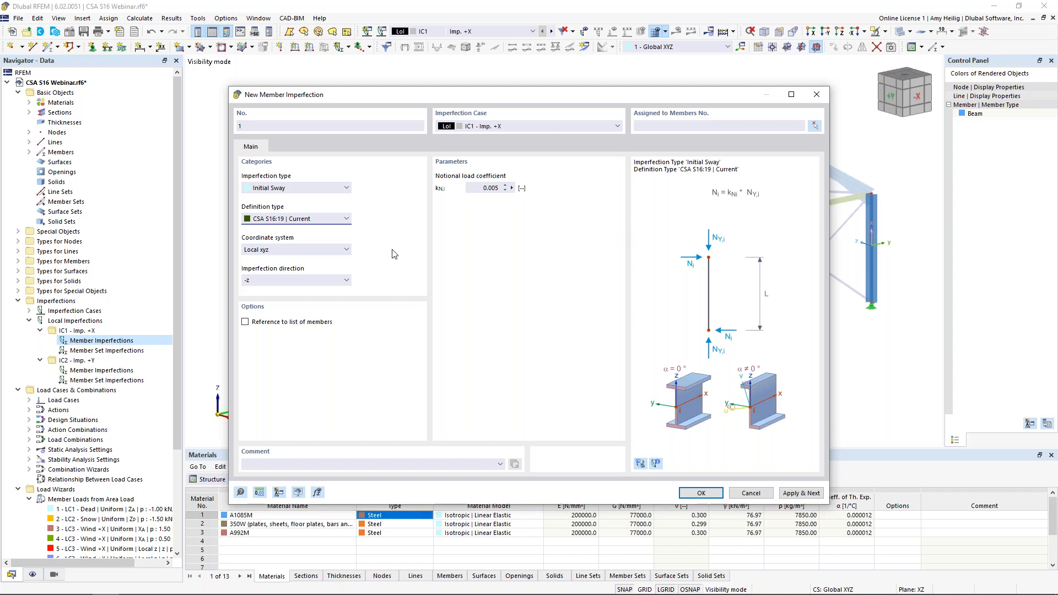
click(324, 219)
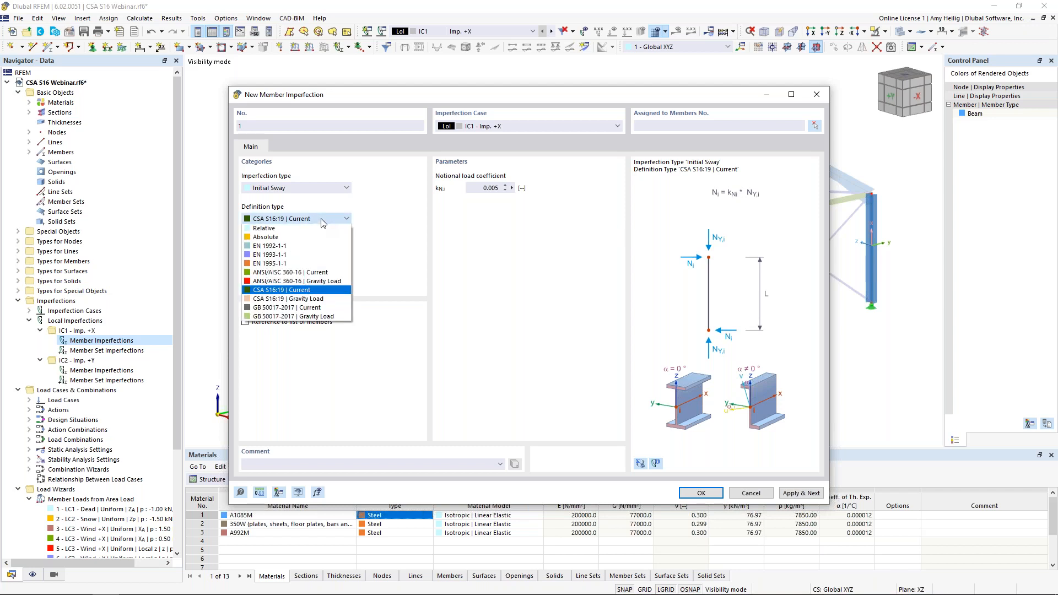
click(323, 299)
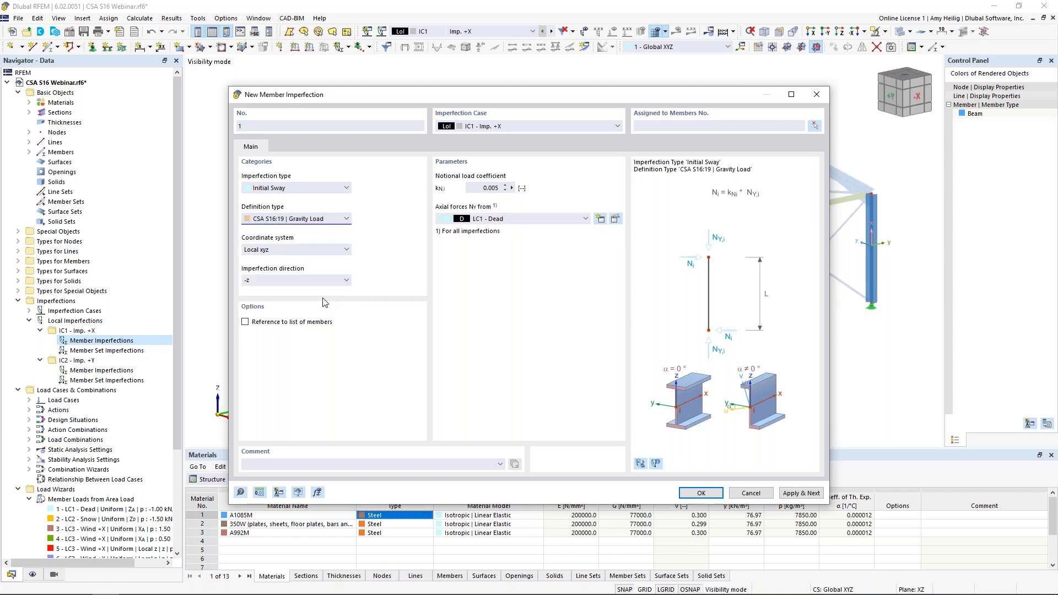
click(502, 220)
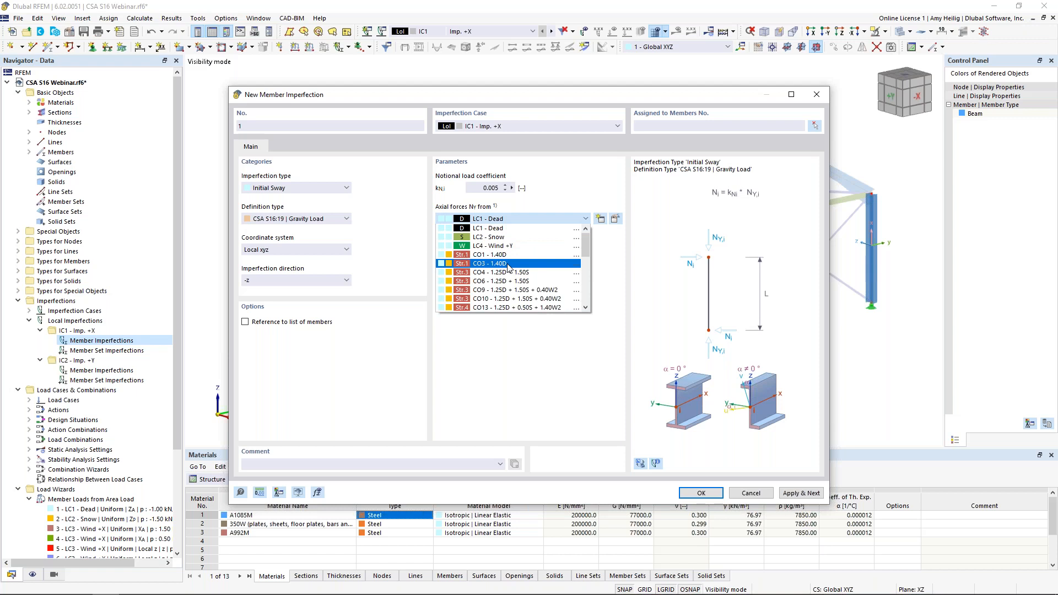
click(537, 368)
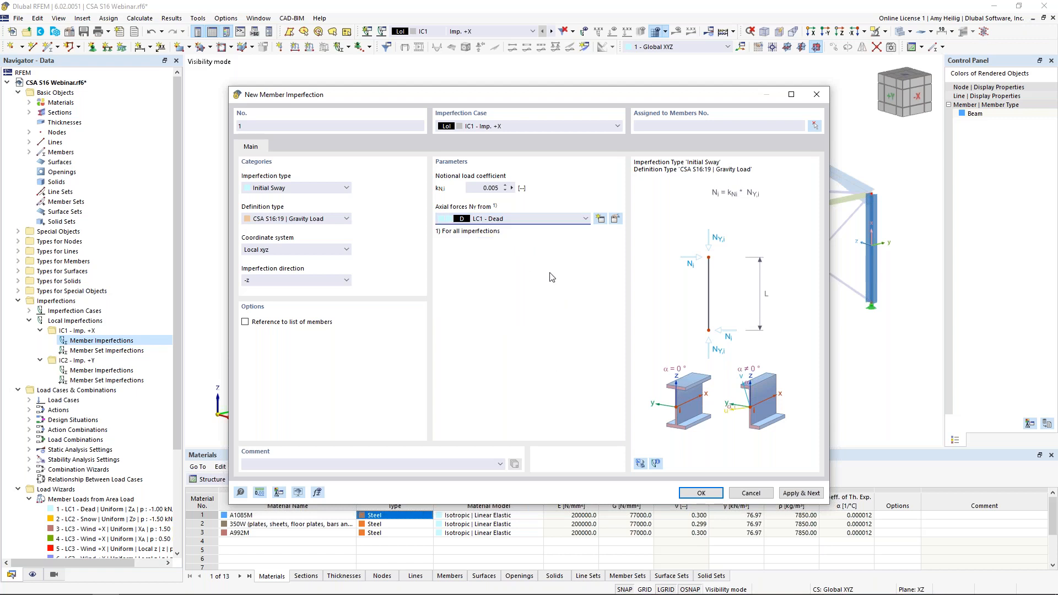
- Define the IC1 imperfection as CSA S16:19 | Current in local direction -z with a notional load coefficient of 0.002
click(328, 220)
click(323, 299)
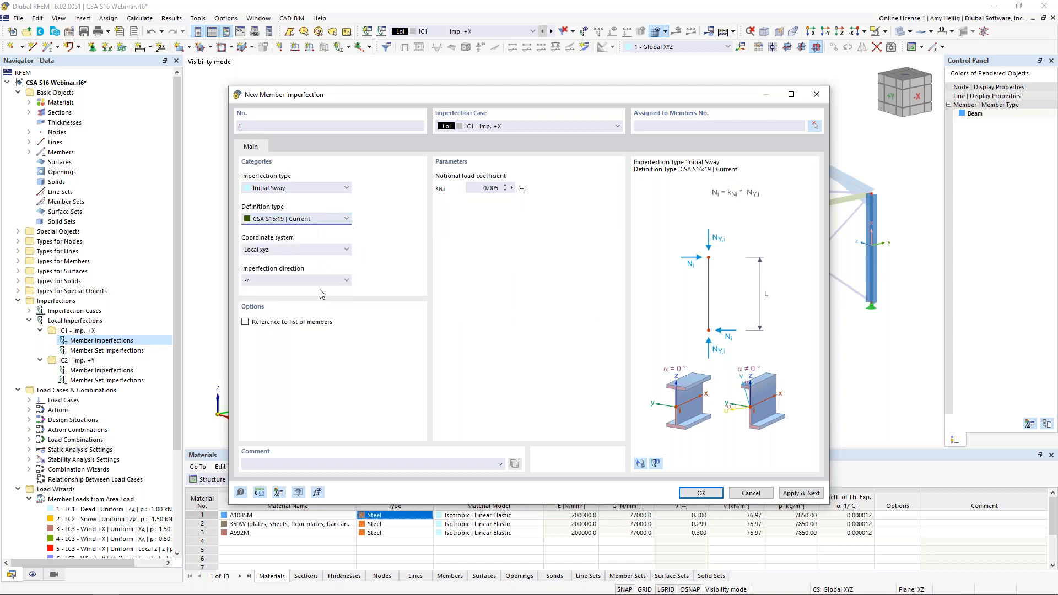
drag(419, 97, 492, 83)
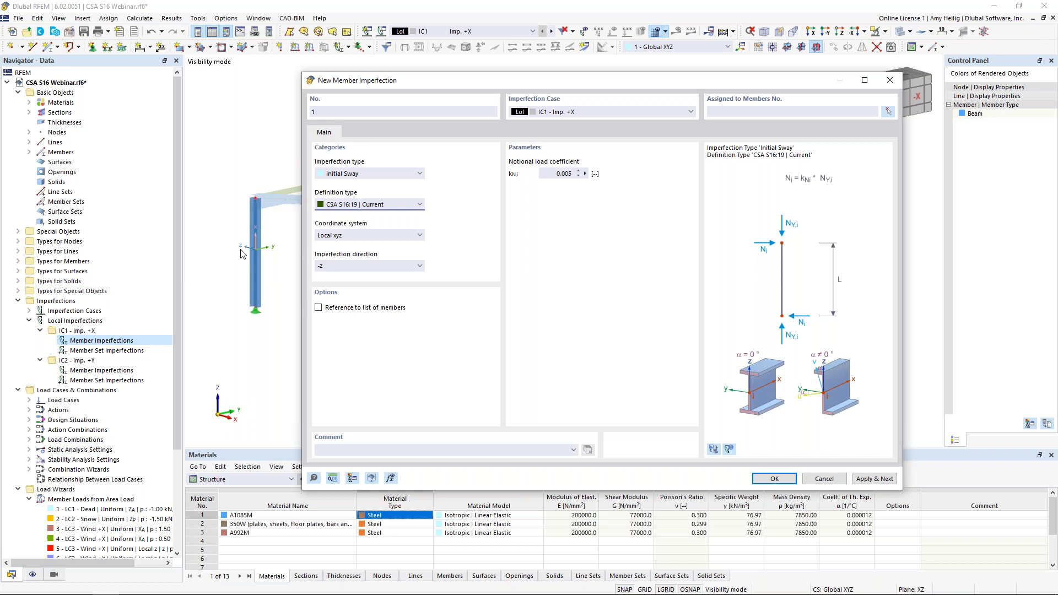
click(338, 268)
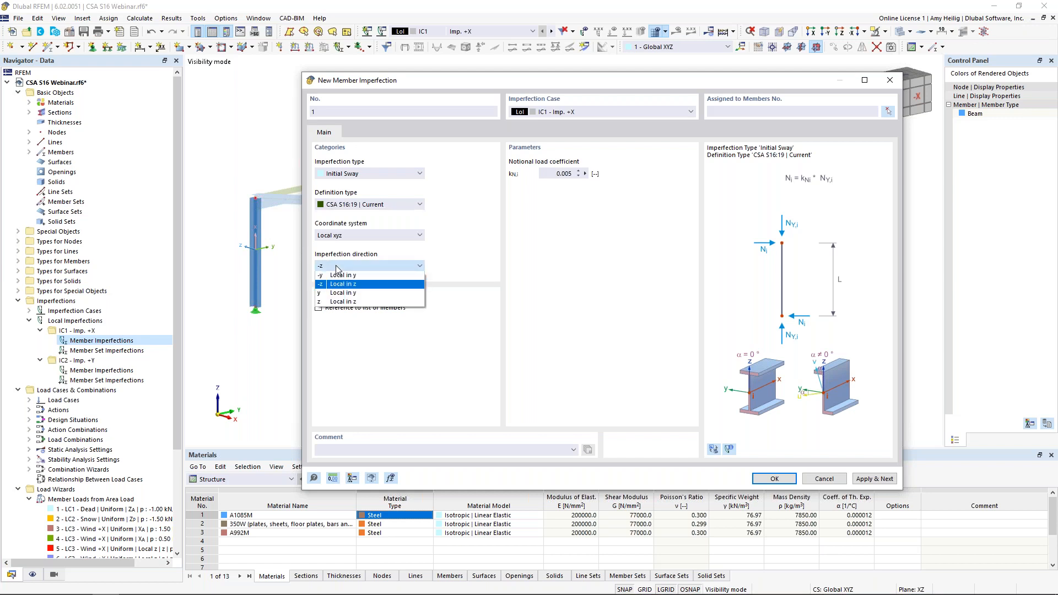
click(348, 285)
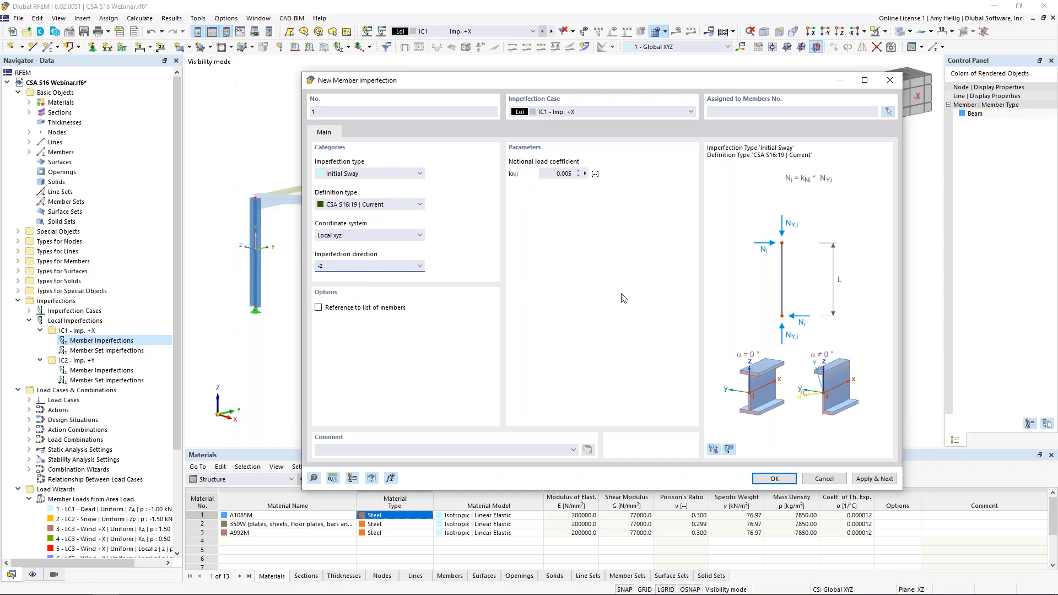
click(556, 174)
text(0)
- Assign the IC1 imperfection to all columns, members 1-3,6-8,10,15,17,29-31,34,35, and save it
click(887, 111)
drag(903, 390, 246, 89)
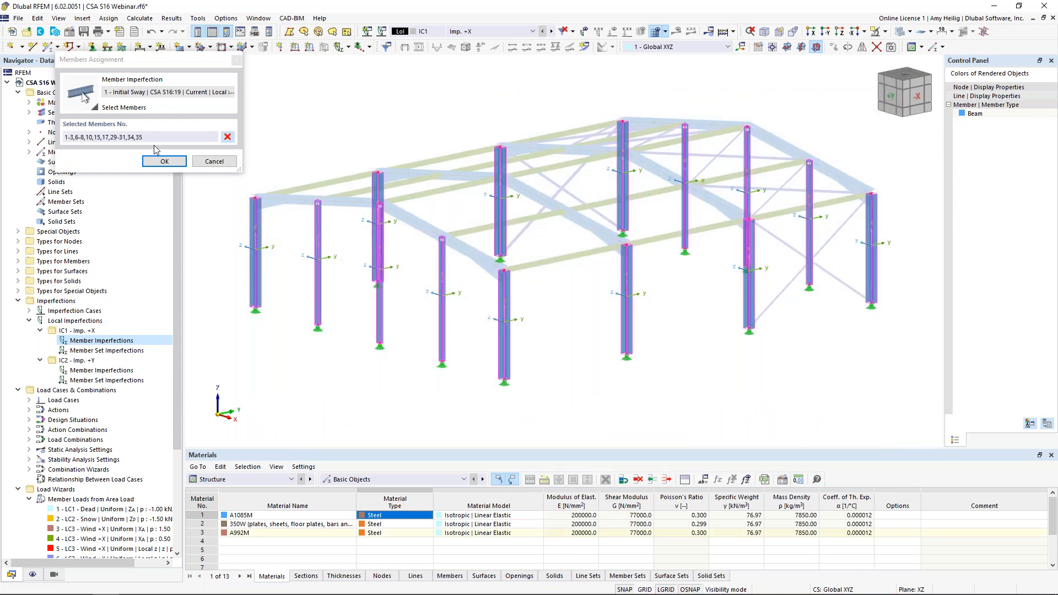
click(164, 161)
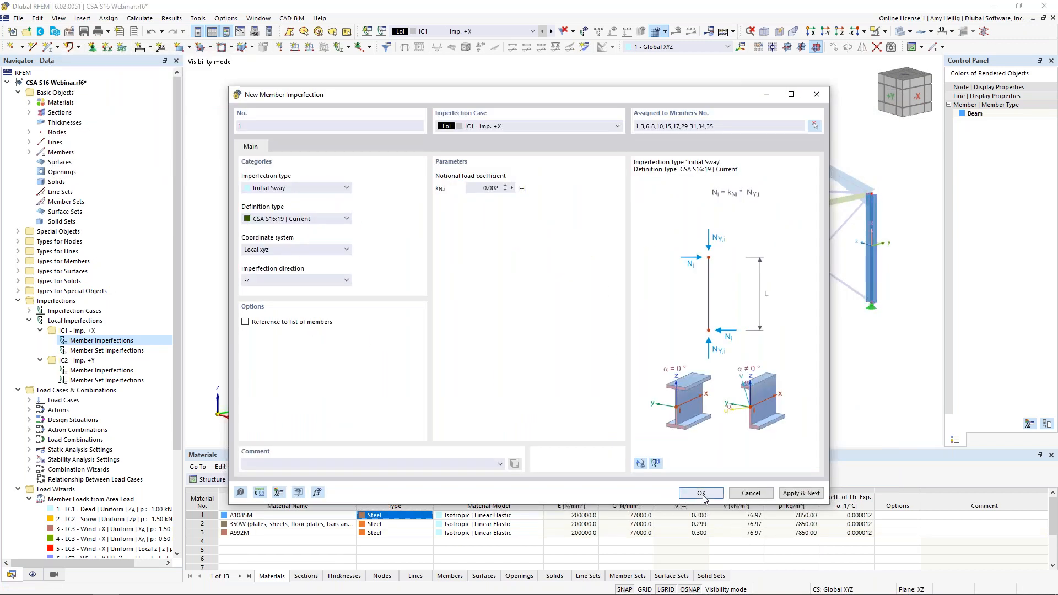
- Restore the visibility of the full model and display the IC1 imperfections to check their direction on the columns
click(885, 31)
click(893, 102)
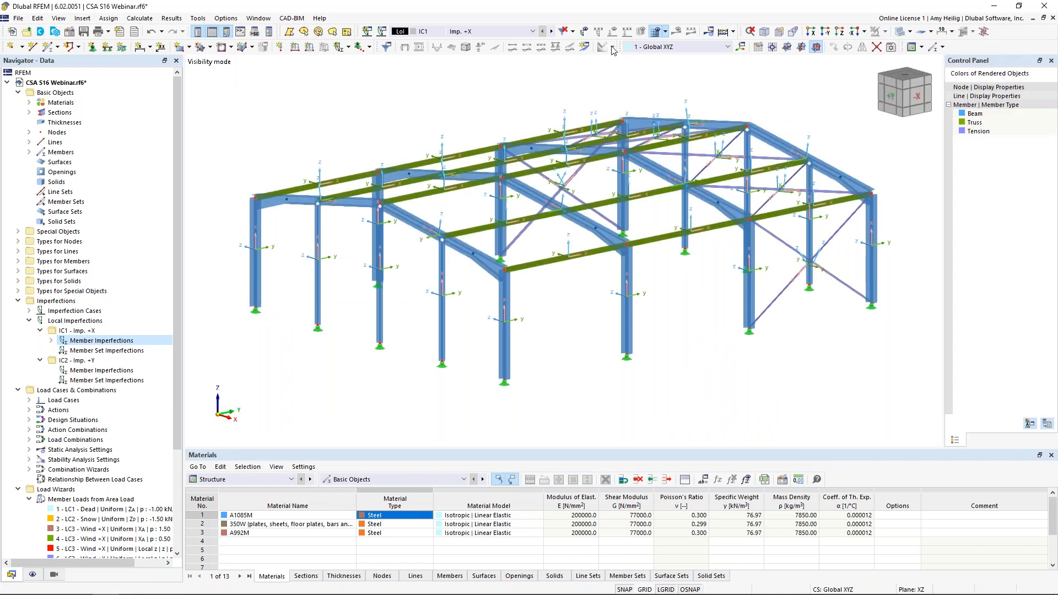
click(584, 33)
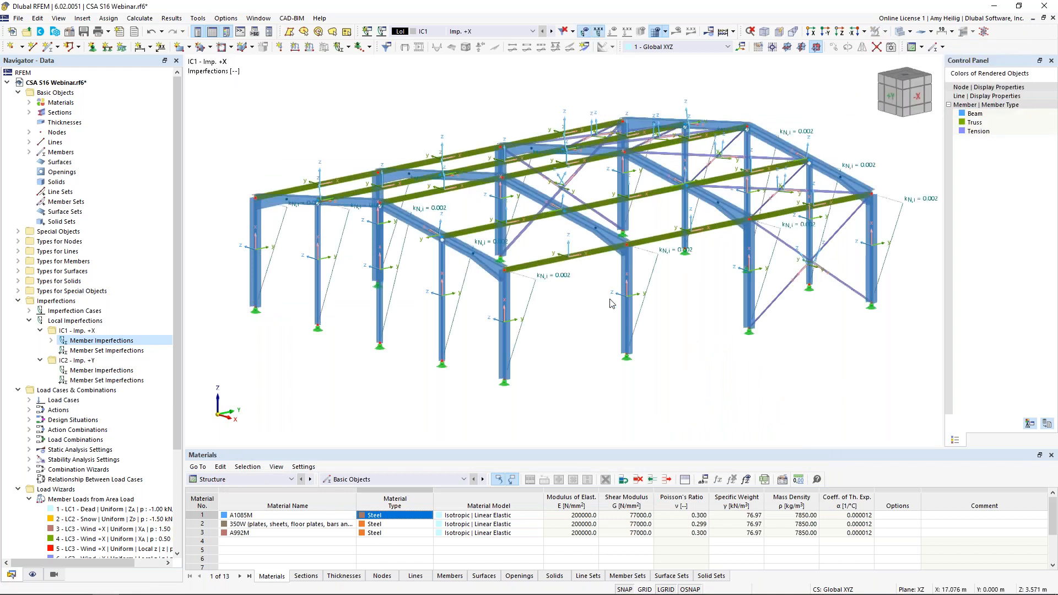
ctrl+middle_drag(614, 300, 744, 298)
scroll(744, 298, down, 1)
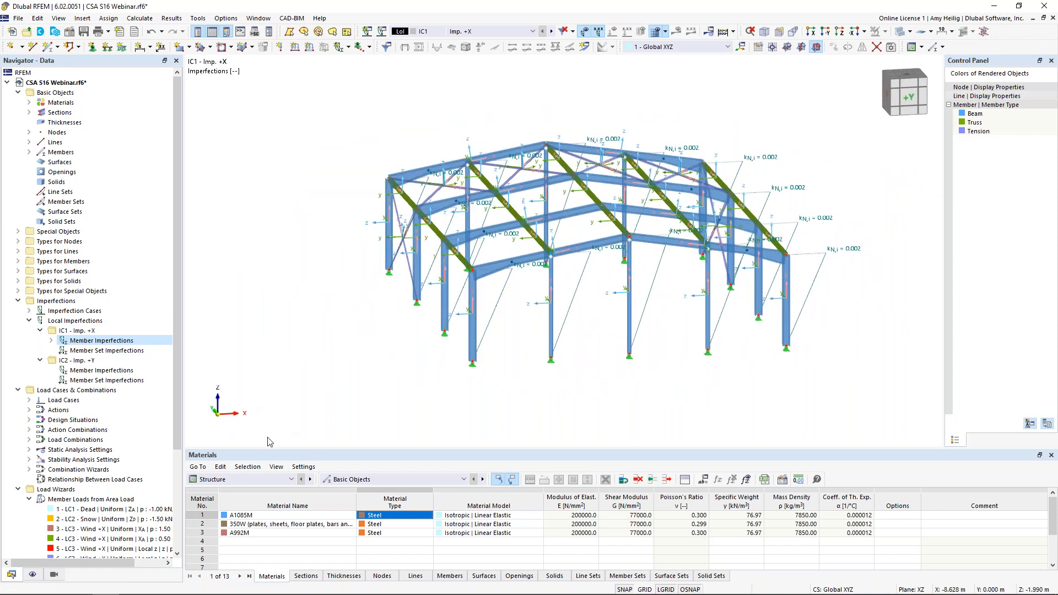
ctrl+middle_drag(716, 358, 564, 371)
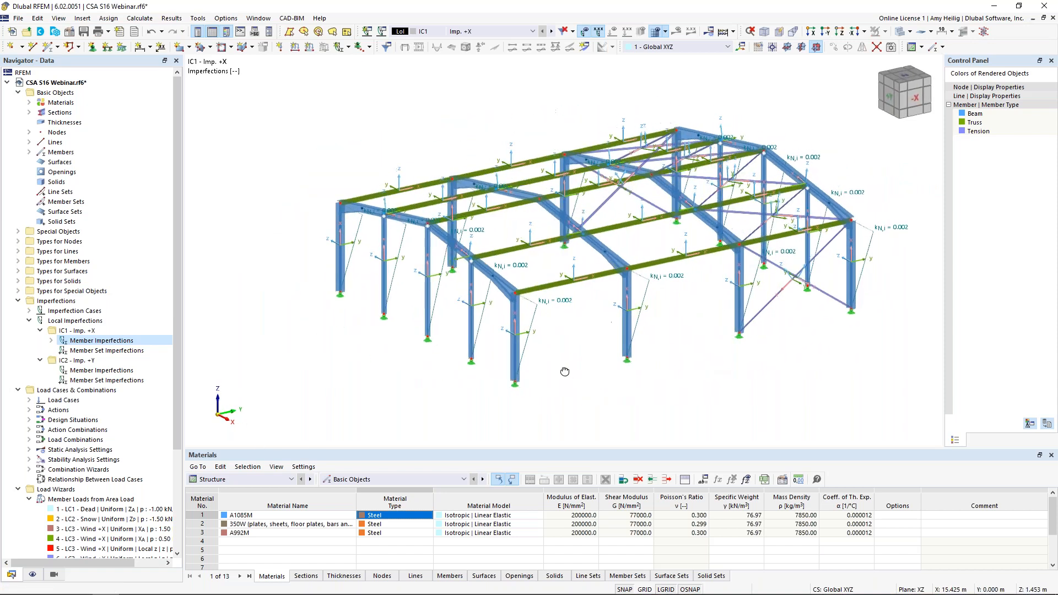
- Start a new Initial Sway member imperfection in IC2 - Imp. +Y with definition type CSA S16:19 | Current
double_click(77, 371)
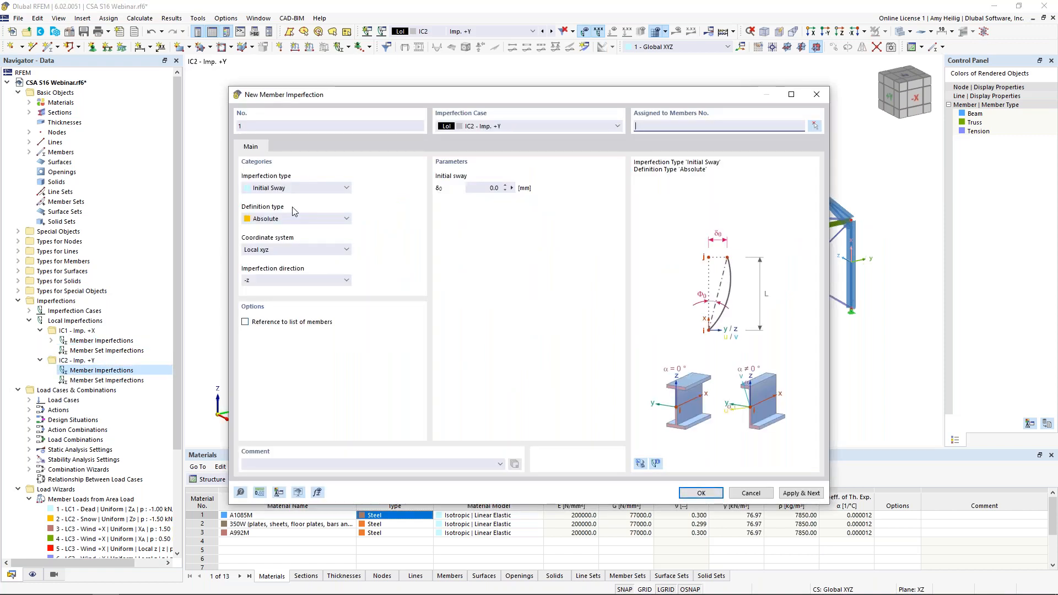
click(292, 220)
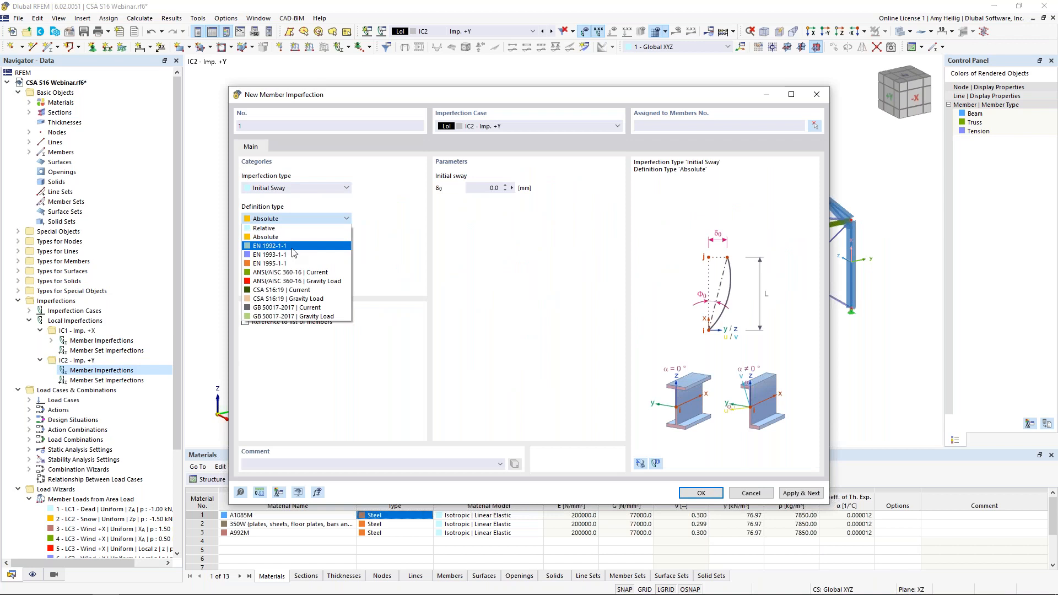
click(281, 291)
- Set the IC2 imperfection direction to local y and its notional load coefficient to 0.002
drag(355, 97, 505, 67)
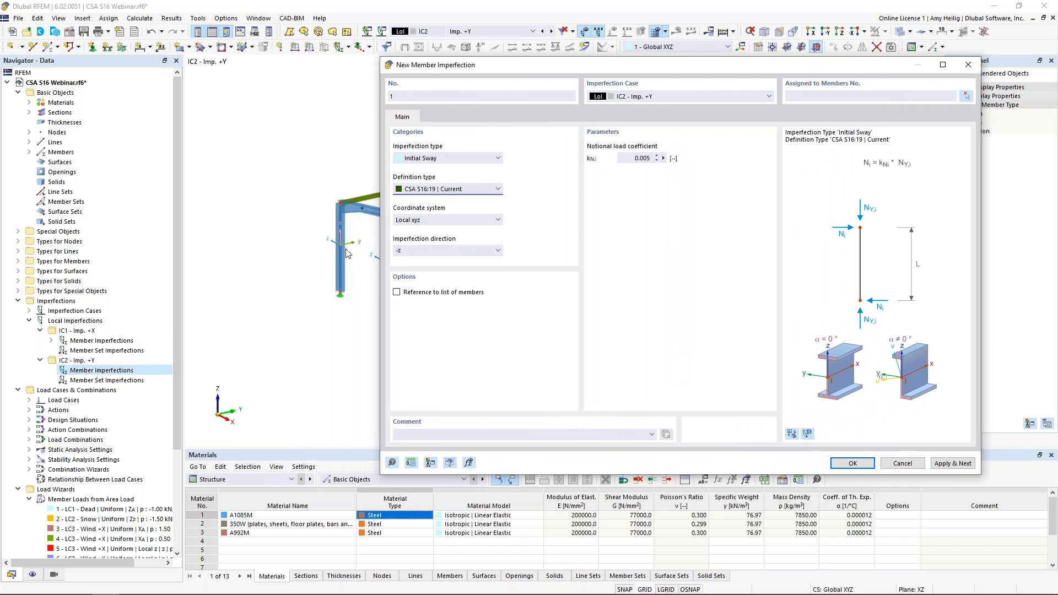
click(420, 251)
click(413, 278)
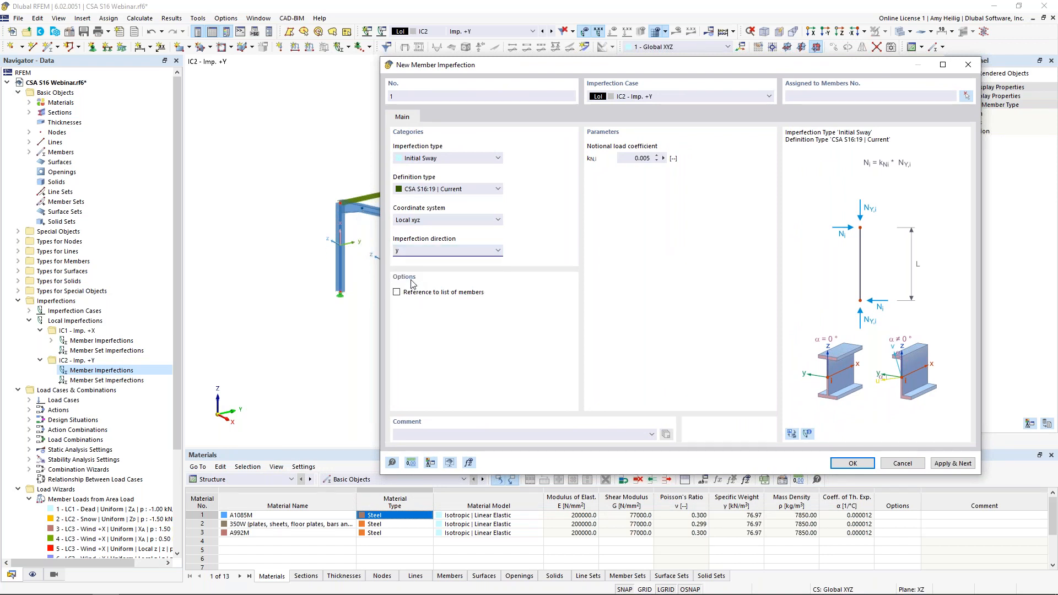
click(642, 159)
text(0.002)
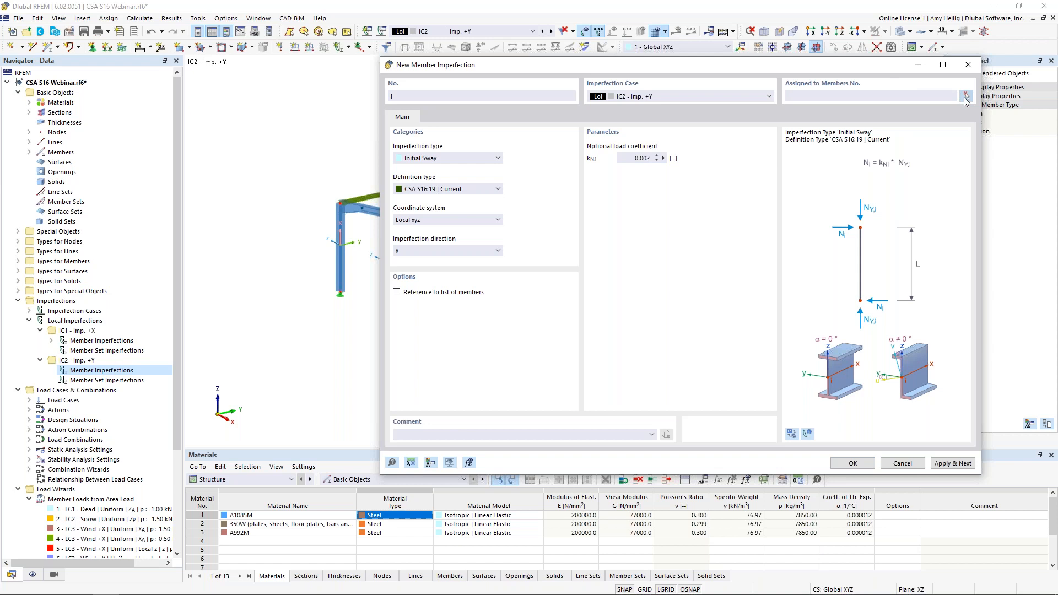
- Select the columns from the -X side view, starting with members 1-3,6-8,10,15,17, for the IC2 imperfection assignment
click(965, 96)
click(915, 98)
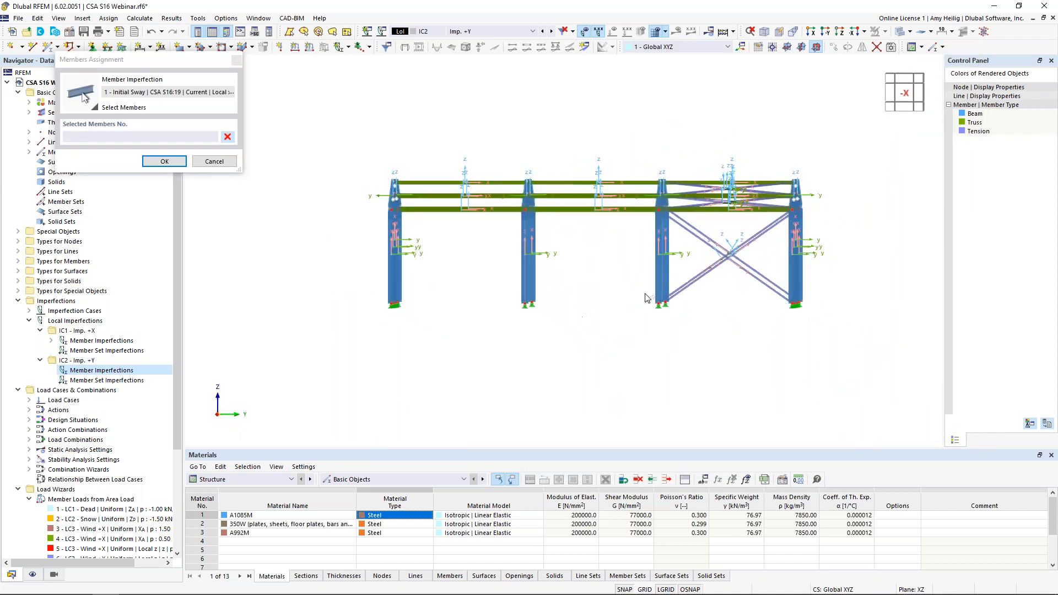
drag(683, 265, 366, 234)
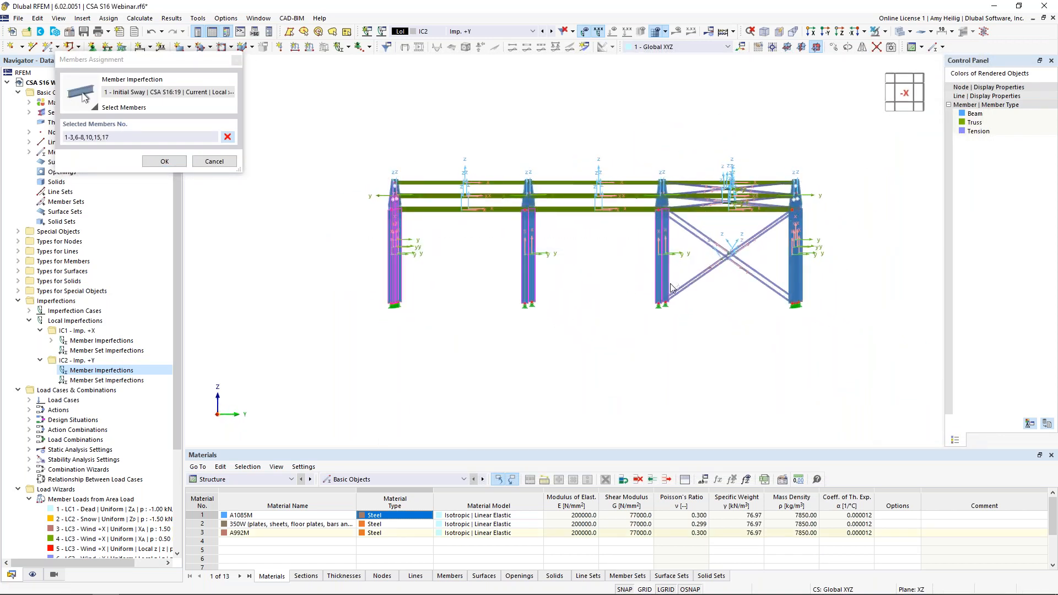
- Add columns 29-31, 34 and 35 to the IC2 initial sway member imperfection's assignment and create the imperfection
drag(857, 274, 773, 249)
ctrl+middle_drag(592, 276, 692, 314)
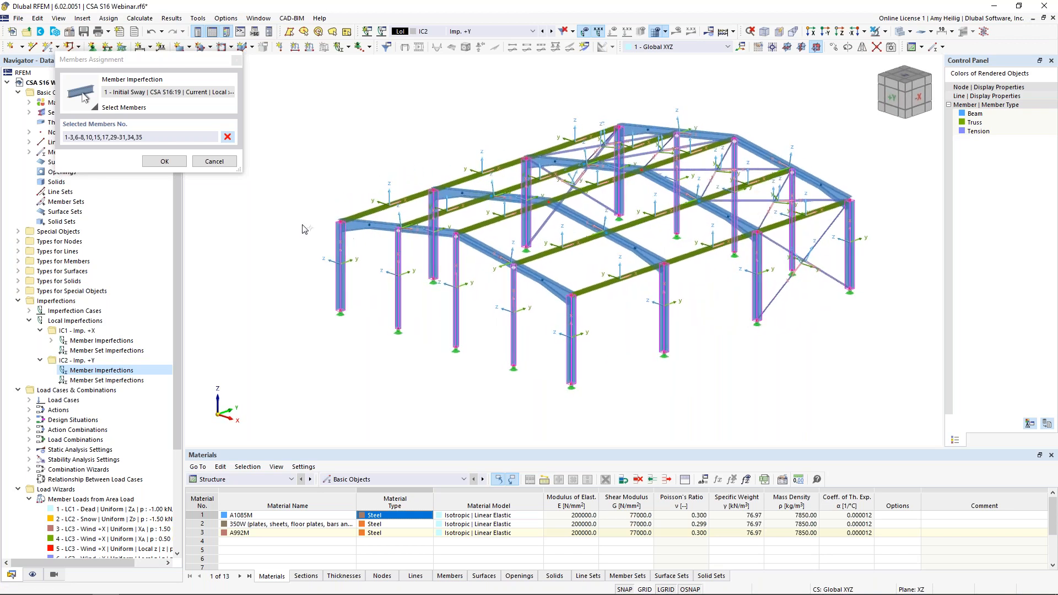
click(164, 161)
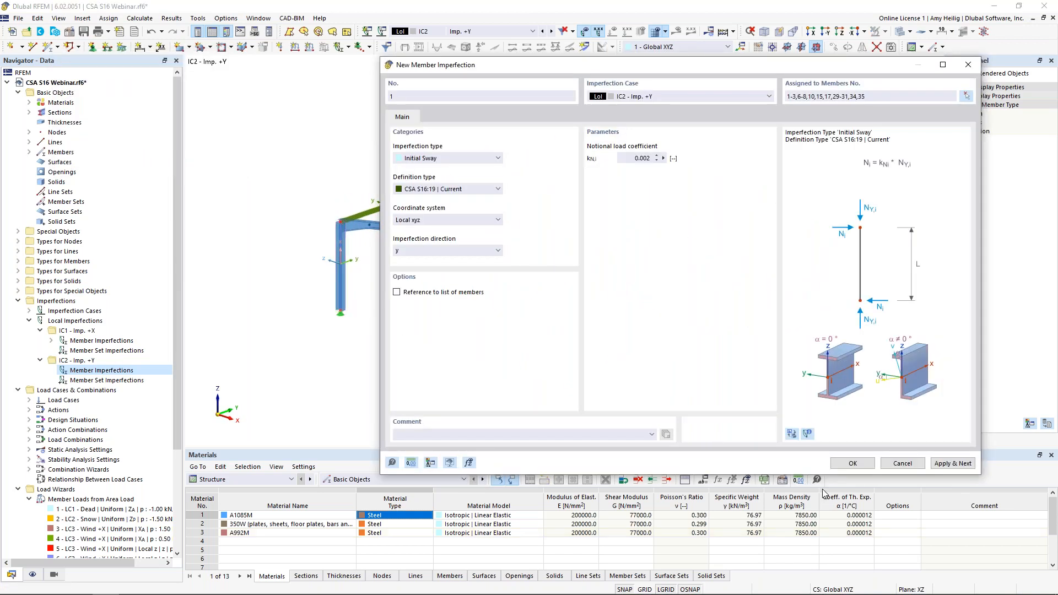
click(852, 463)
- Hide the local axis systems of the members and make LC1 Dead the displayed load case
middle_drag(617, 363, 603, 331)
right_click(570, 334)
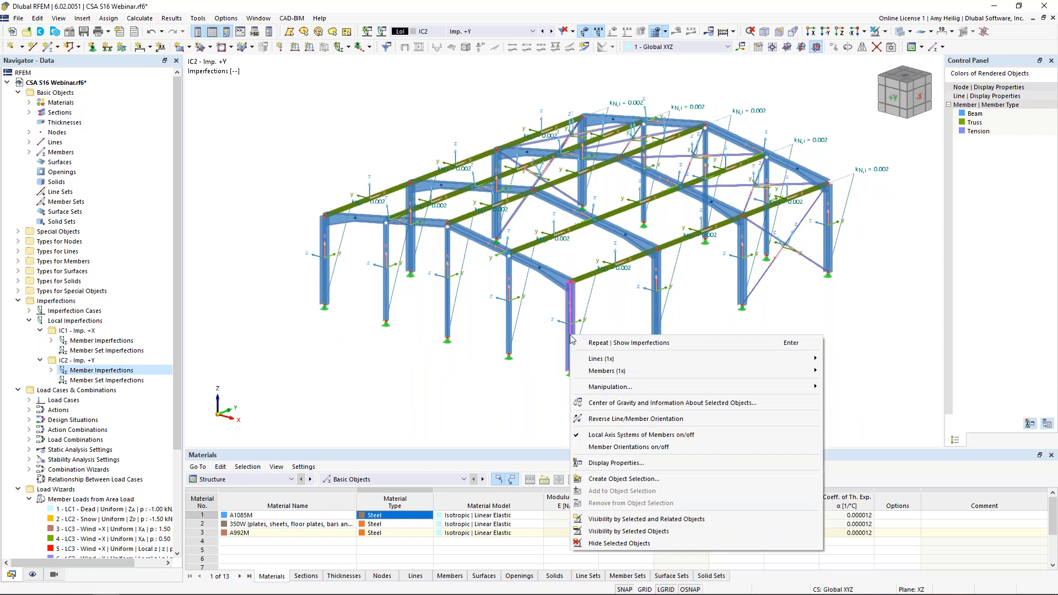
click(606, 435)
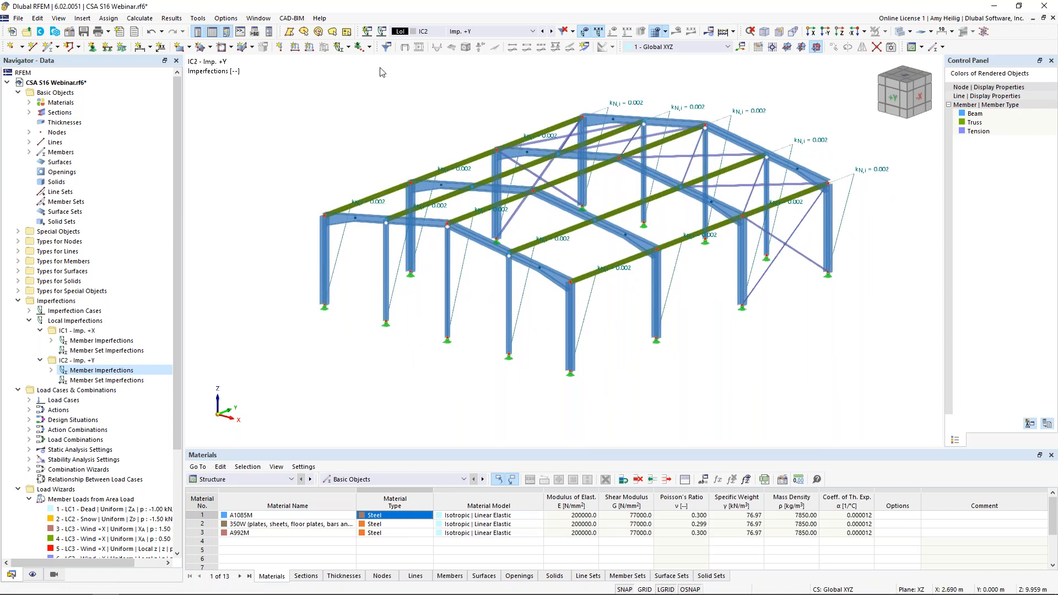
click(452, 33)
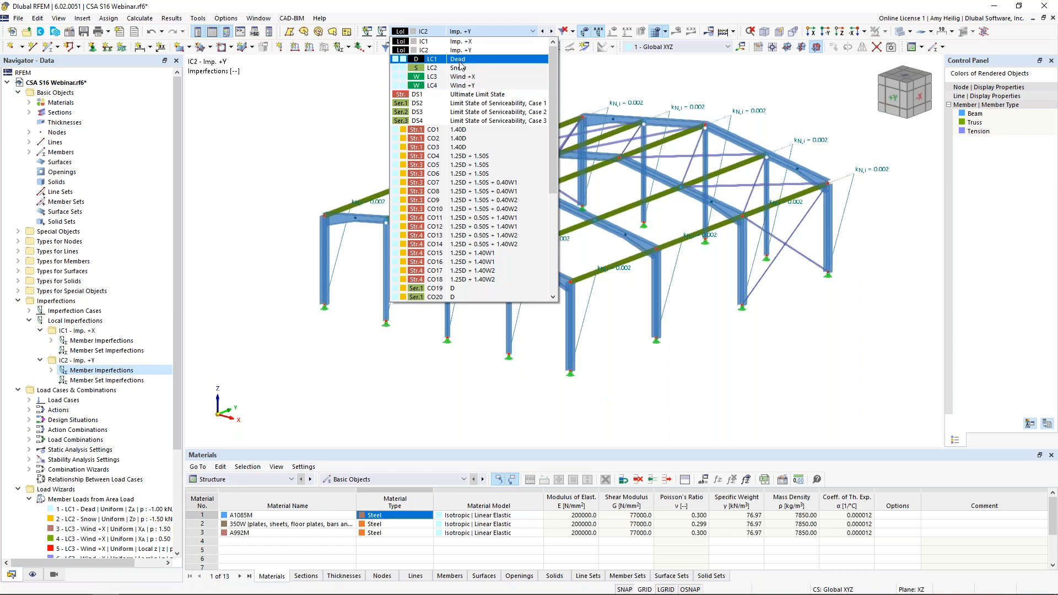
click(441, 59)
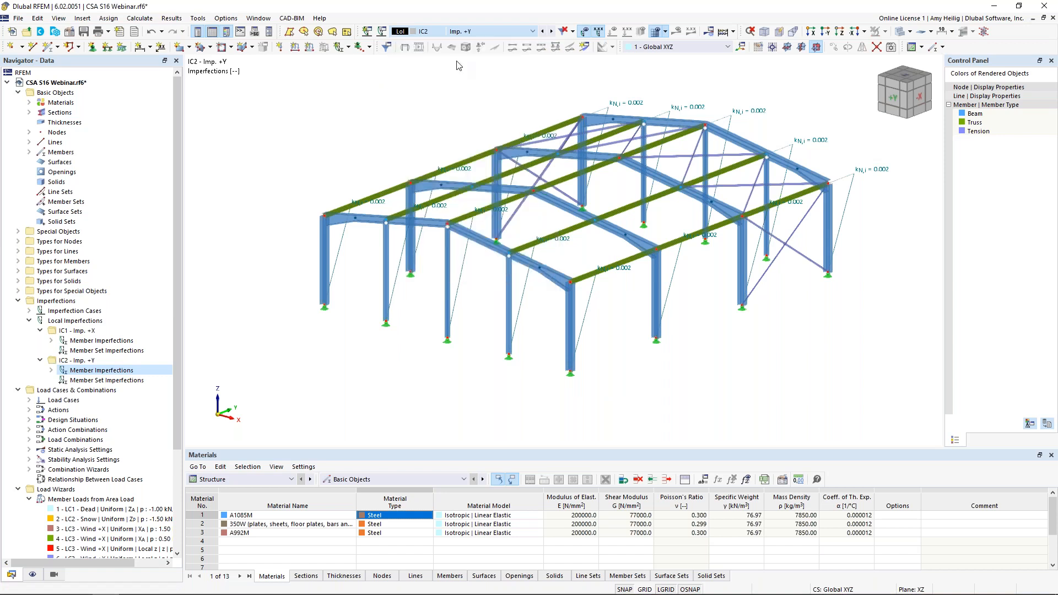
- Duplicate combination wizard 1 (SA2 second-order) from design situation DS1 and exclude imperfection cases from the copy
click(381, 34)
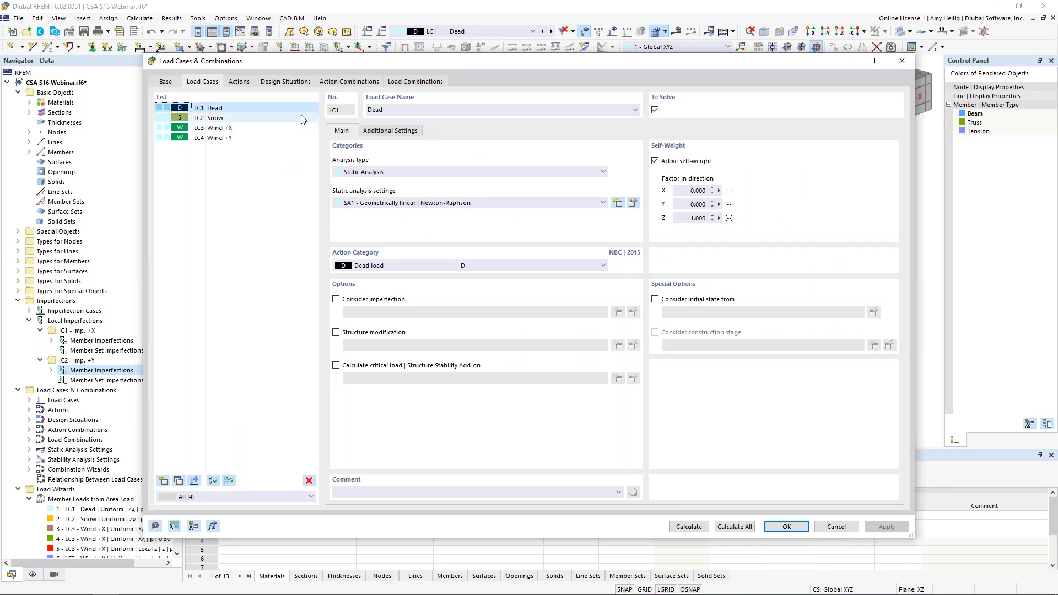
click(286, 82)
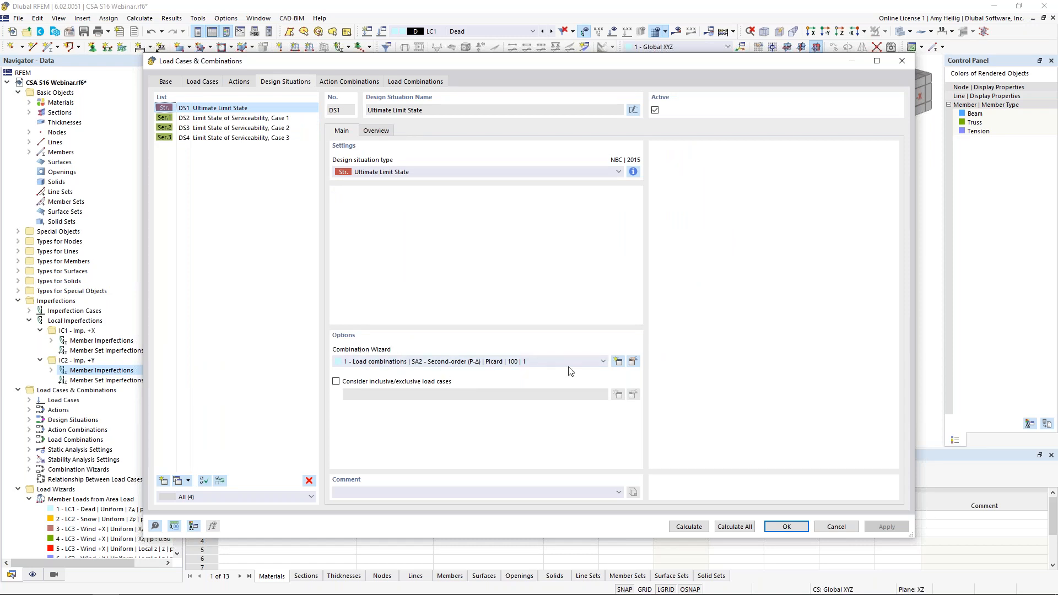
click(633, 362)
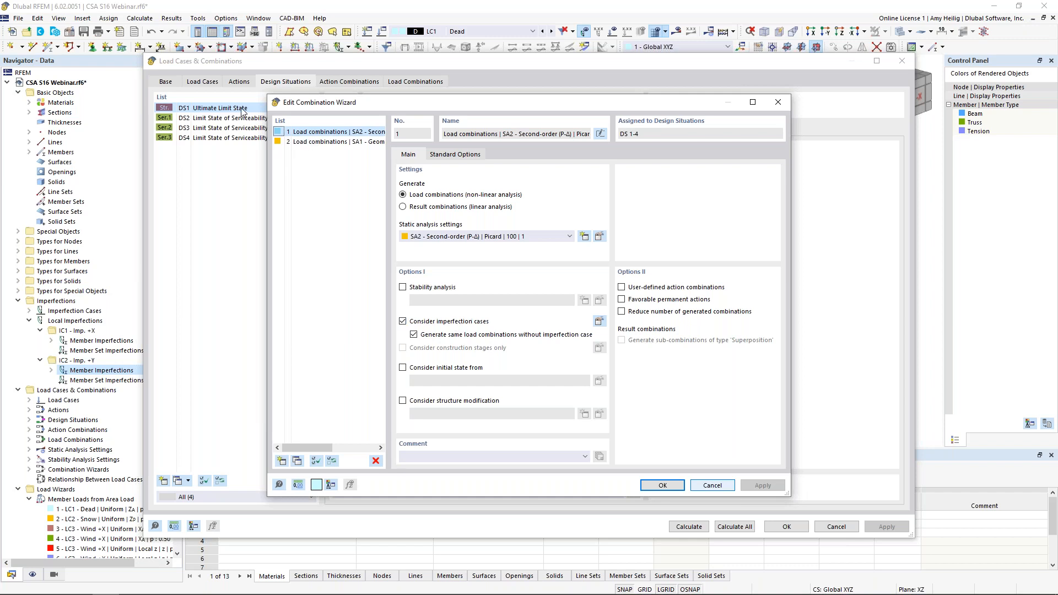
drag(348, 106, 427, 109)
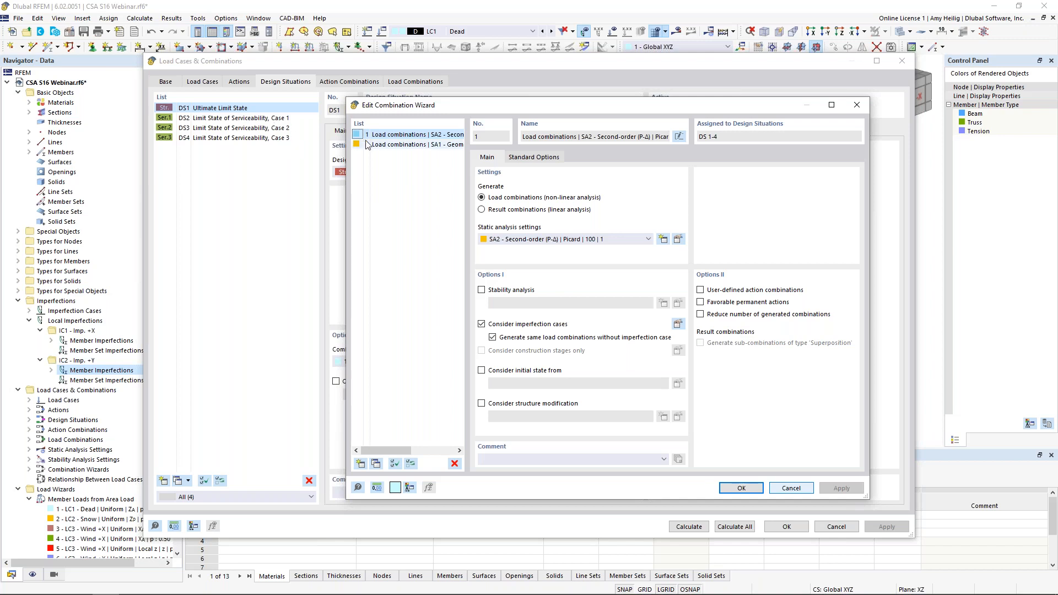
click(375, 463)
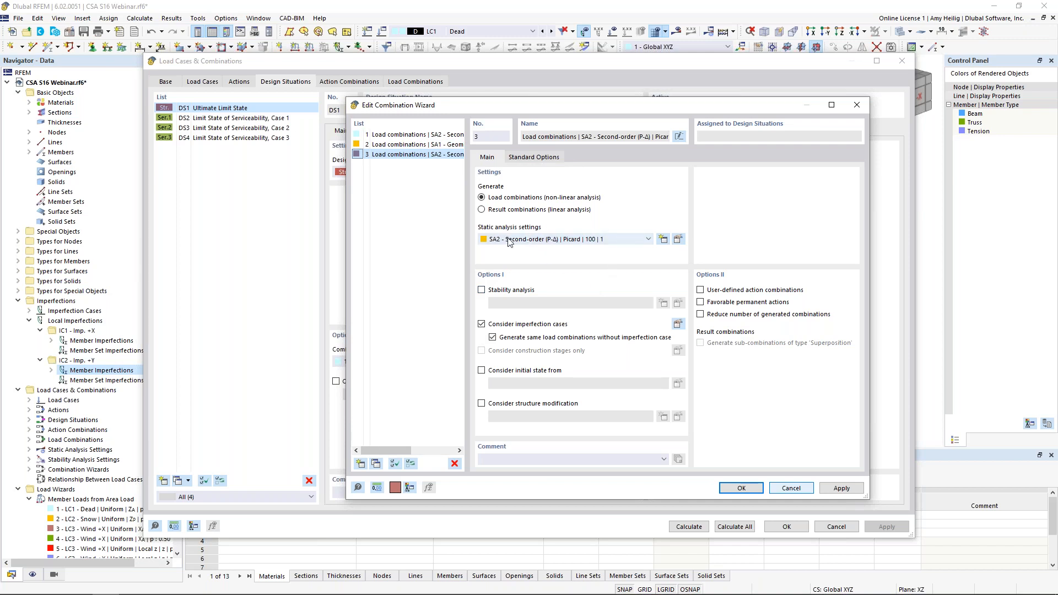
click(481, 325)
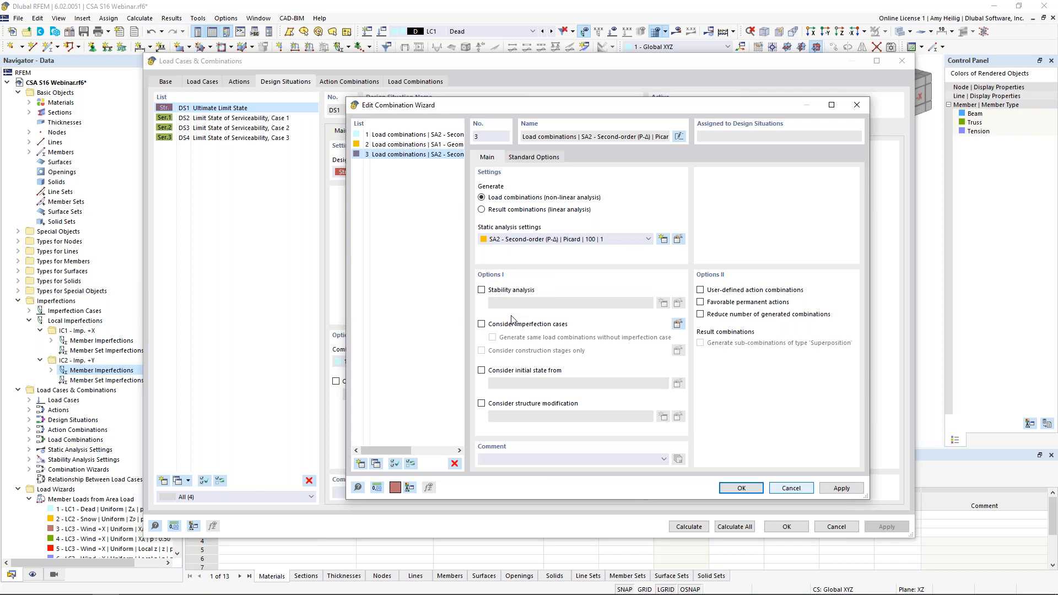
click(739, 488)
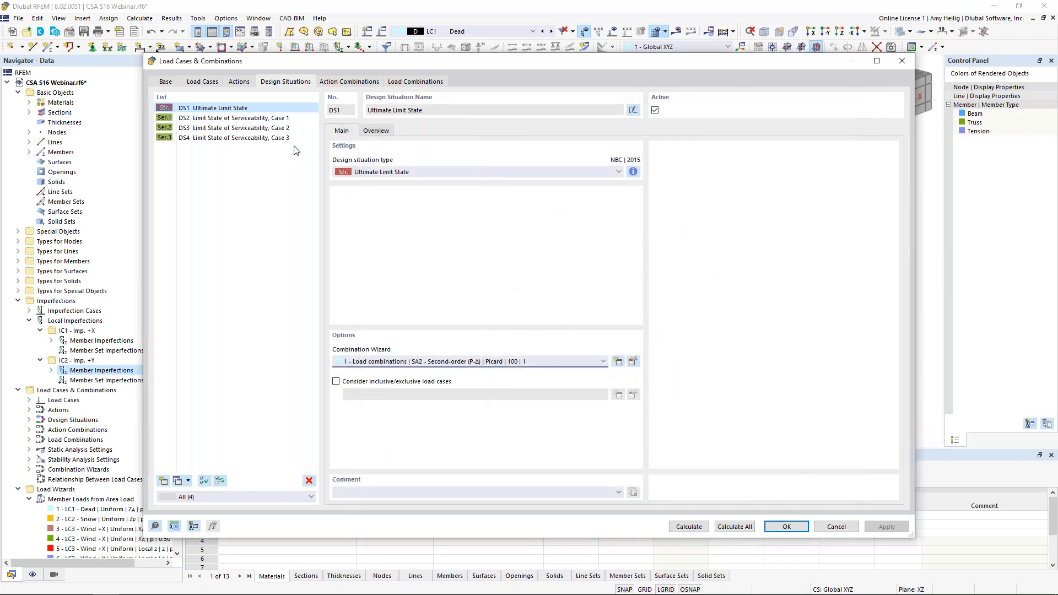
- Assign combination wizard 3 to the serviceability design situations DS2 to DS4, leaving wizard 1 on DS1
click(270, 122)
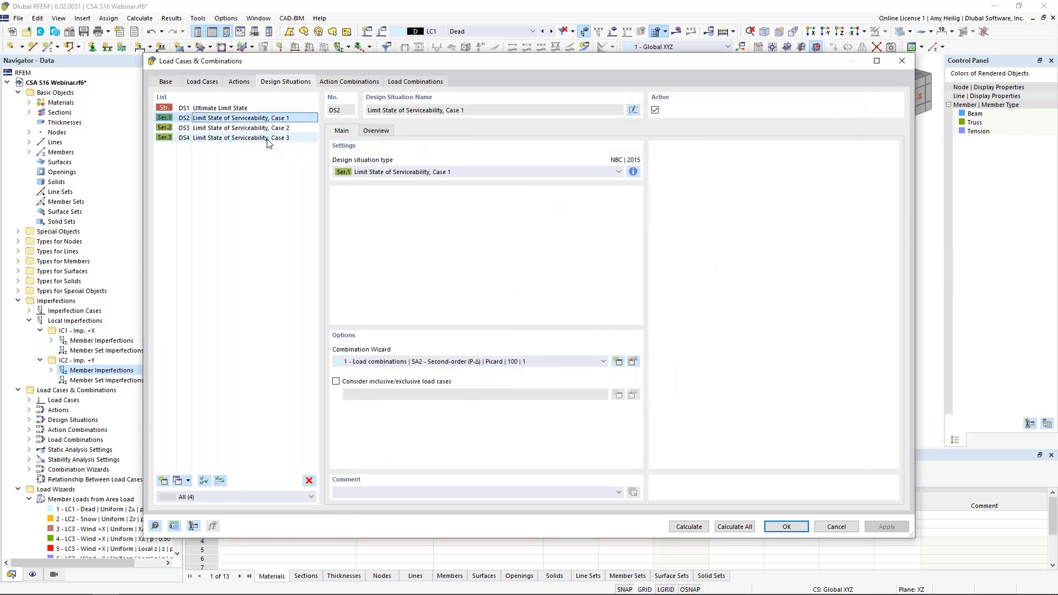
shift+click(273, 138)
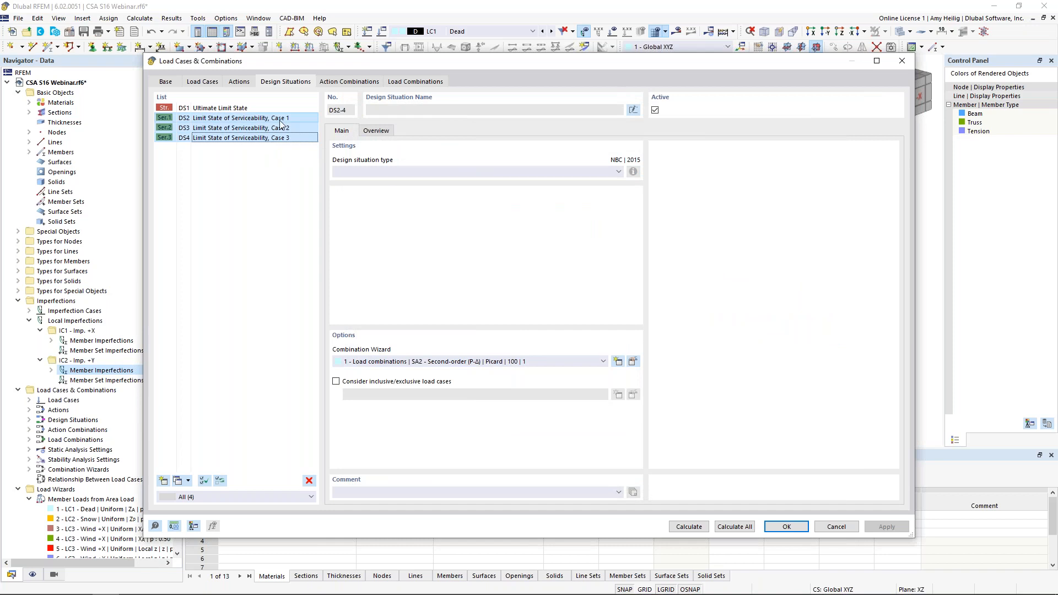
click(485, 362)
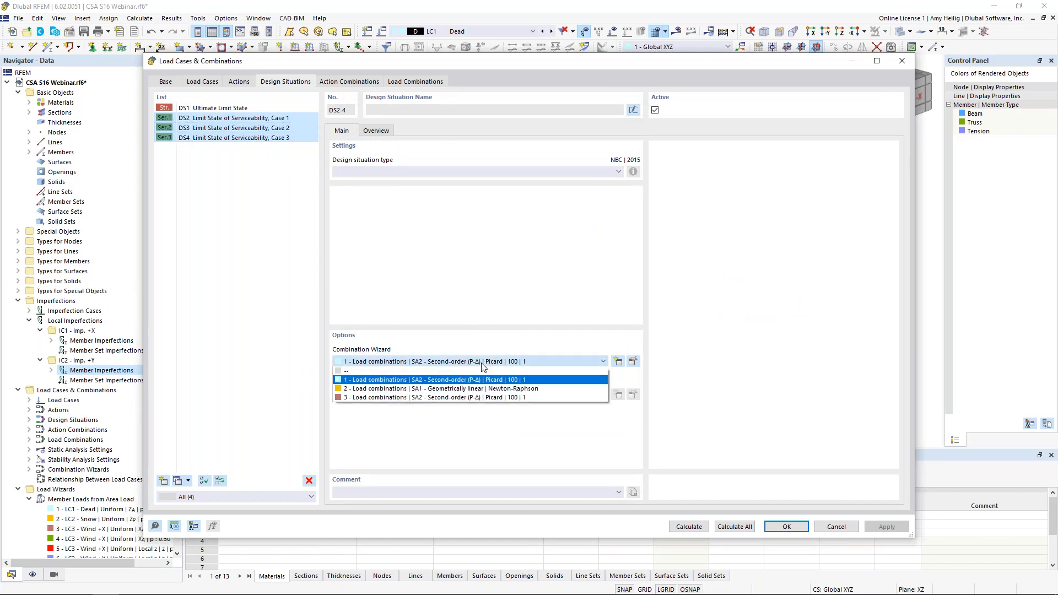
click(463, 397)
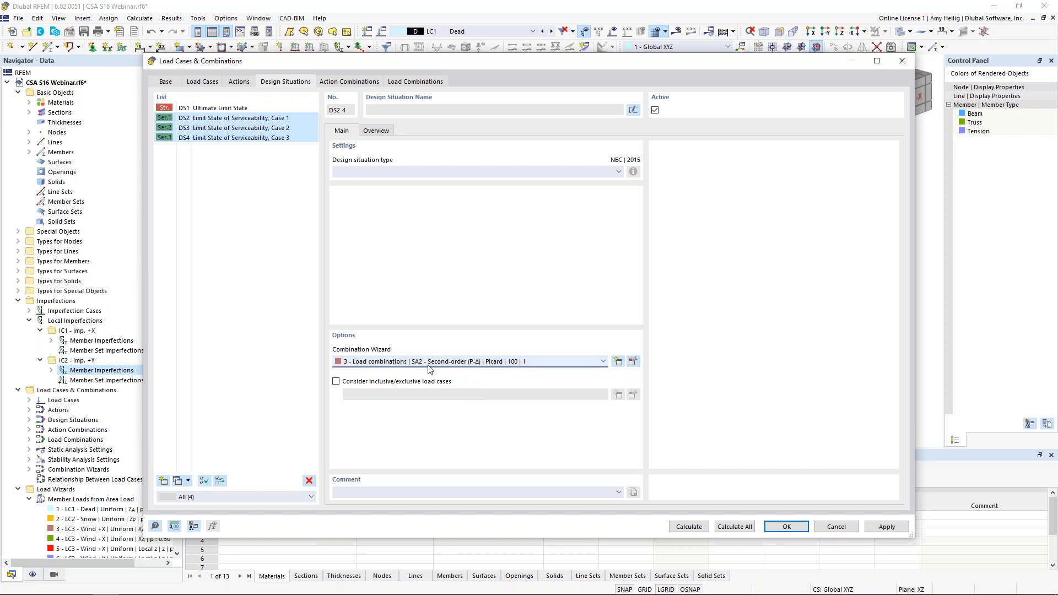
click(218, 109)
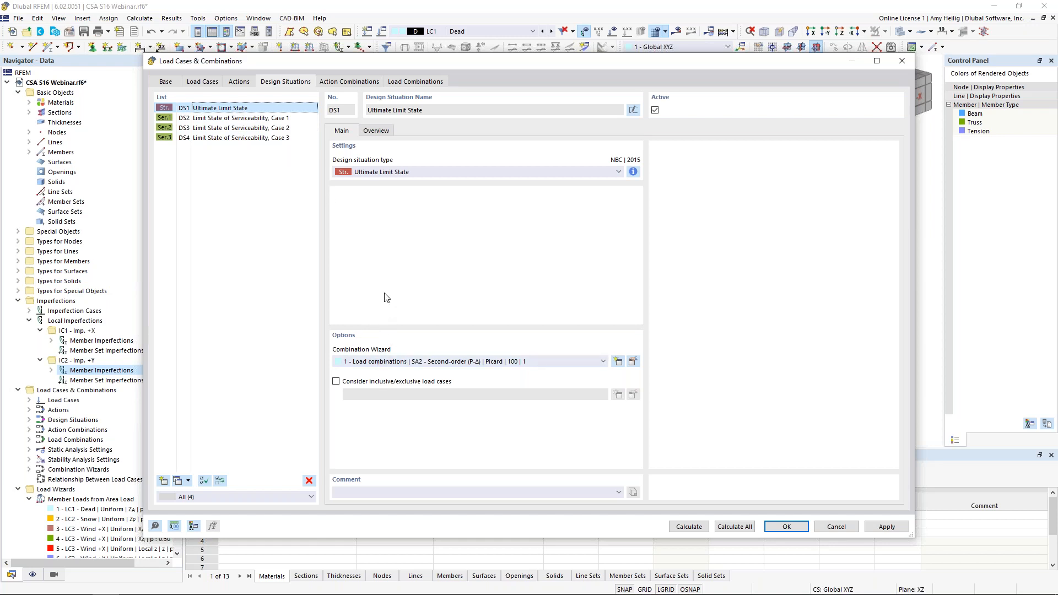
- Examine which imperfection case is considered in the generated ultimate limit state load combinations, such as CO3, CO7, CO8 and CO10
click(416, 81)
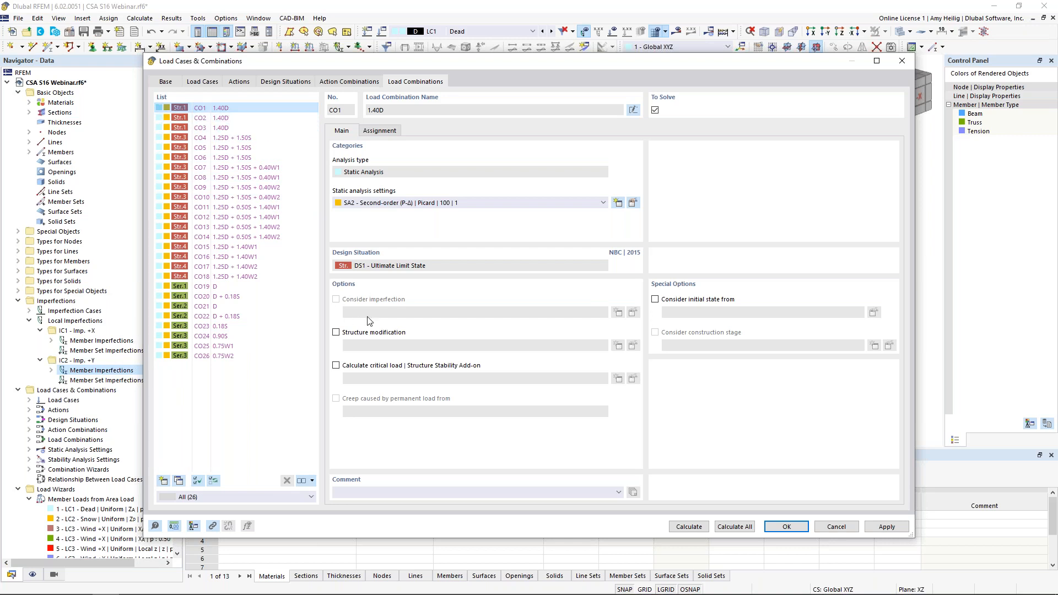
click(254, 118)
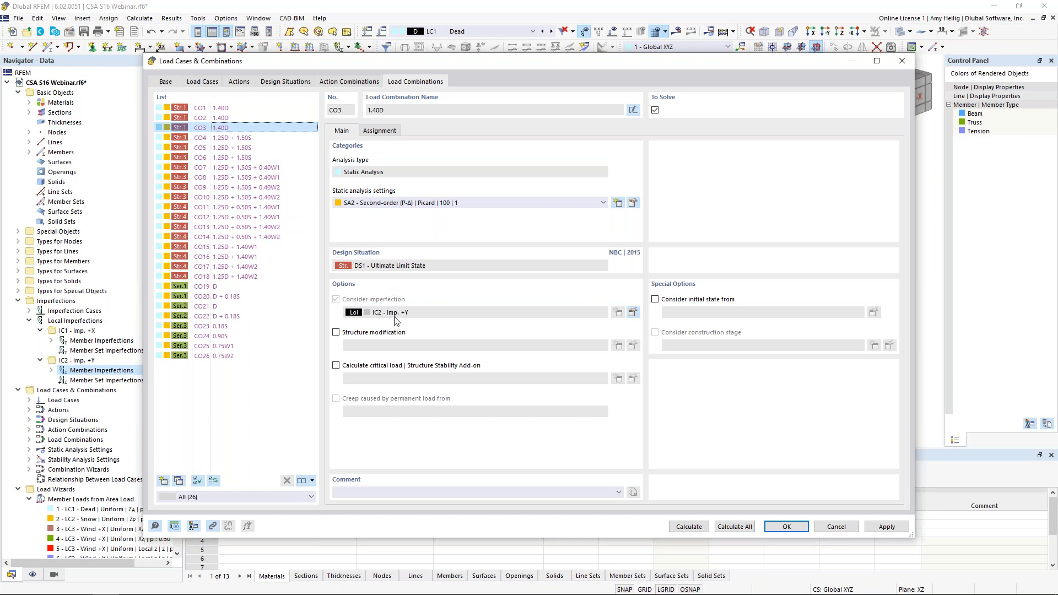
click(257, 168)
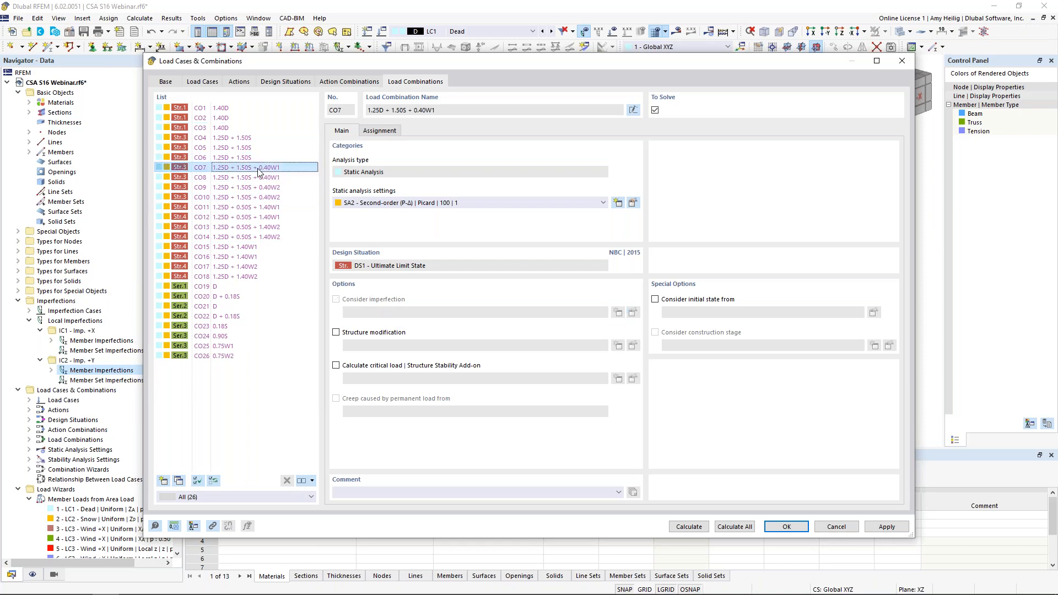
click(256, 176)
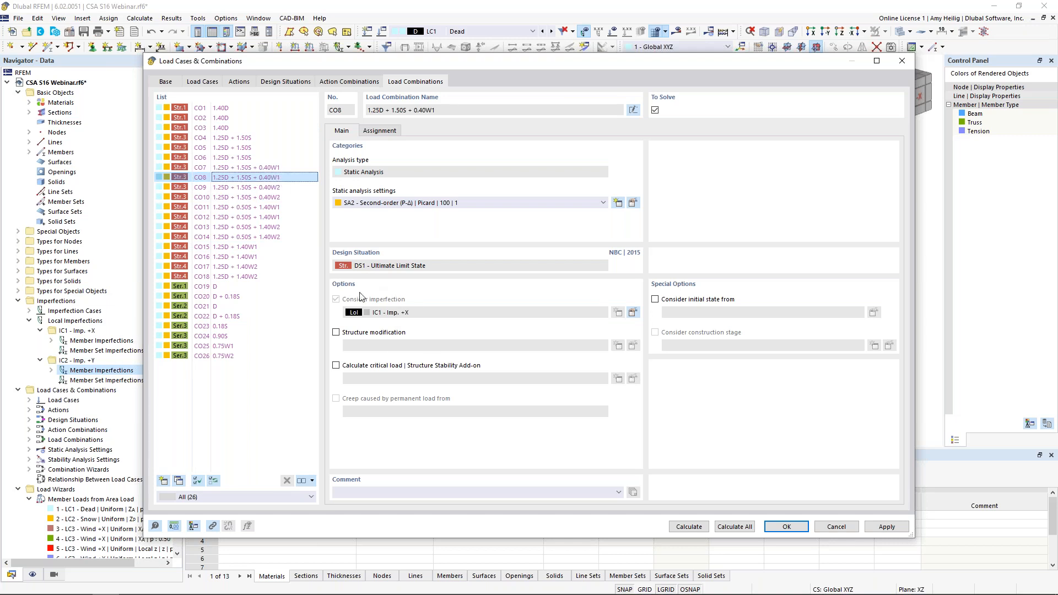
click(277, 198)
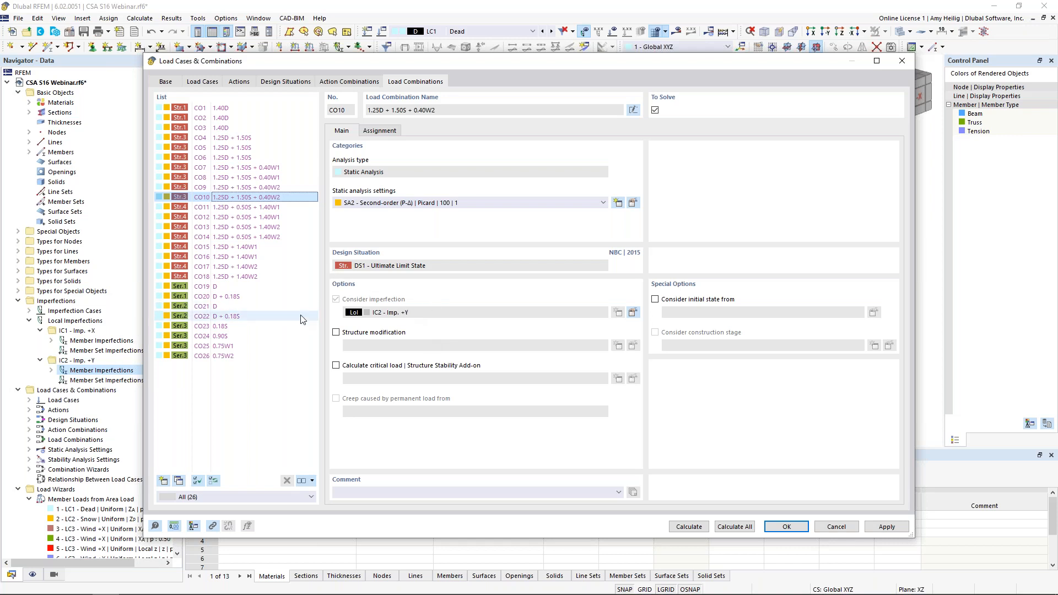
- Check the imperfection setting of serviceability combinations CO19 to CO26 and accept the load case and combination settings
click(262, 290)
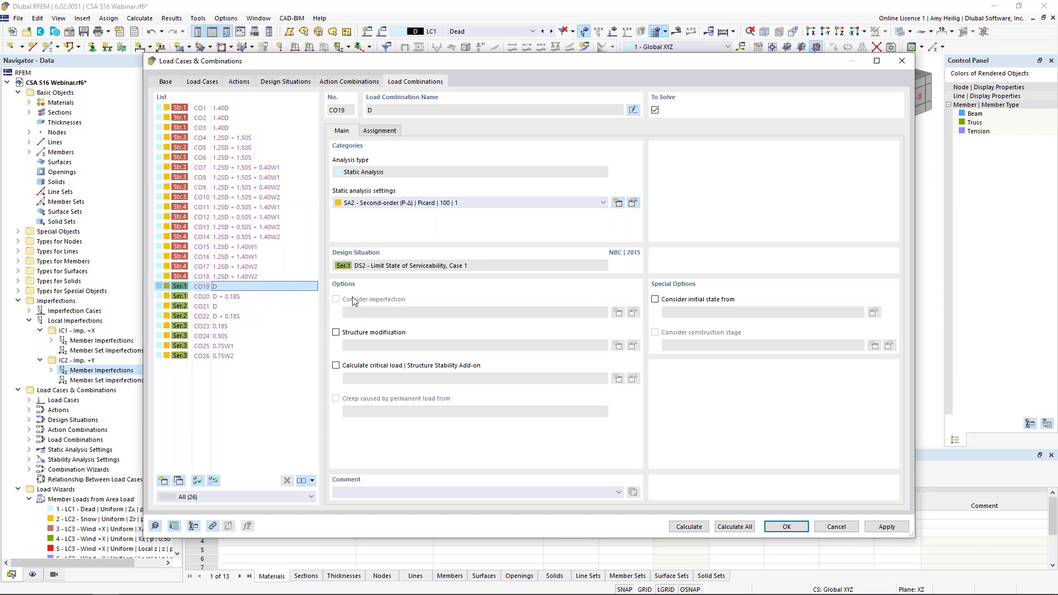
click(267, 301)
click(263, 308)
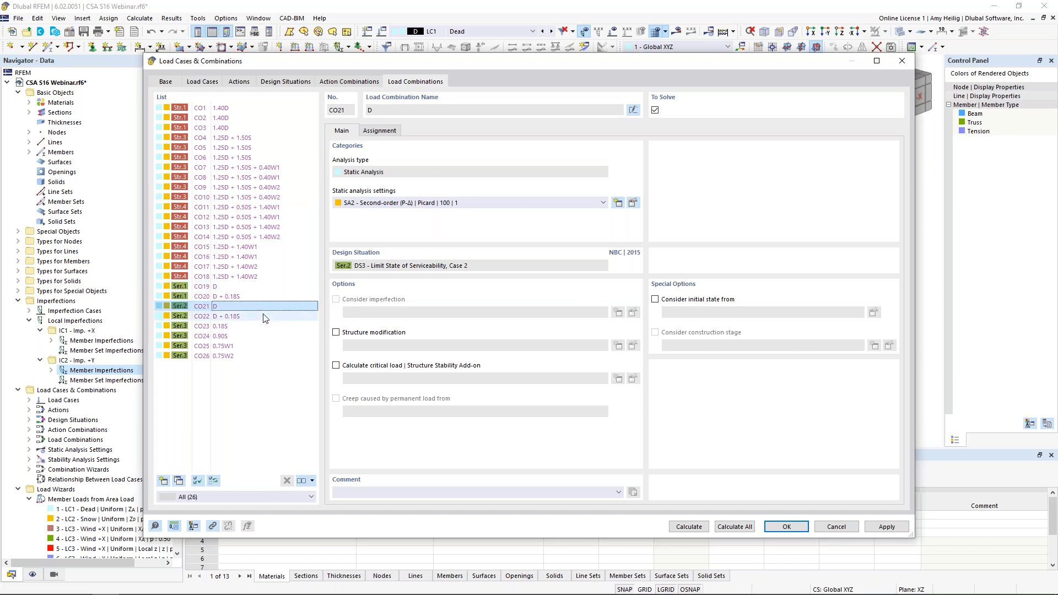
click(262, 318)
click(260, 327)
click(260, 338)
click(261, 345)
click(261, 355)
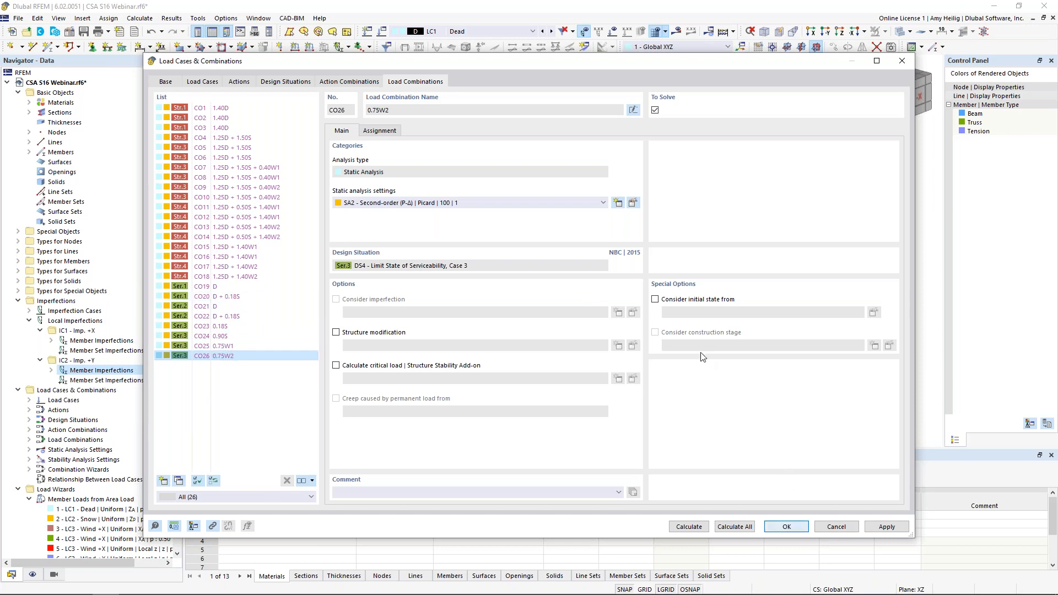
key(Return)
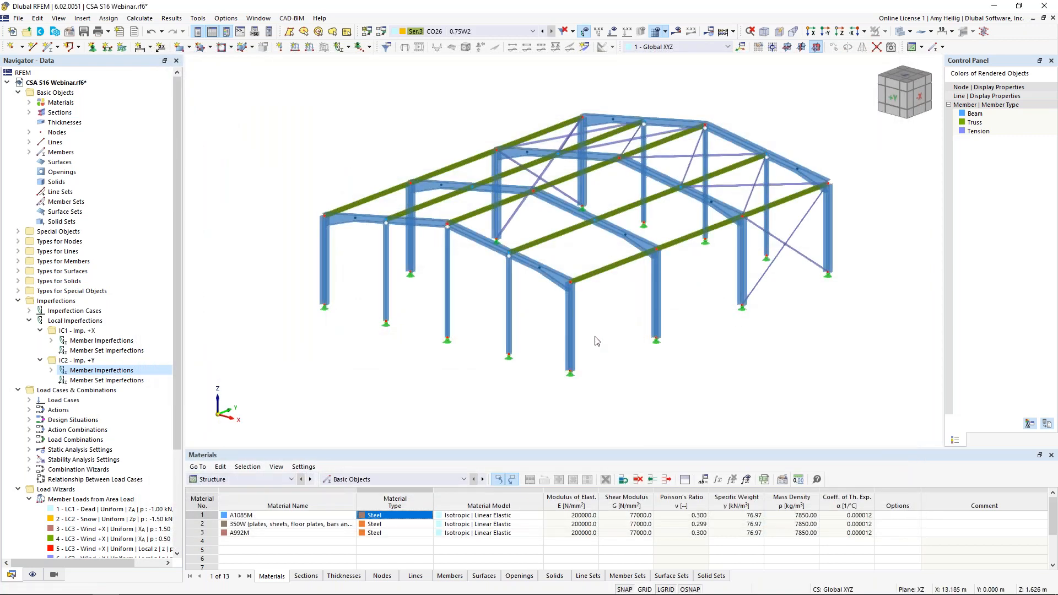
key(super+Tab)
click(441, 149)
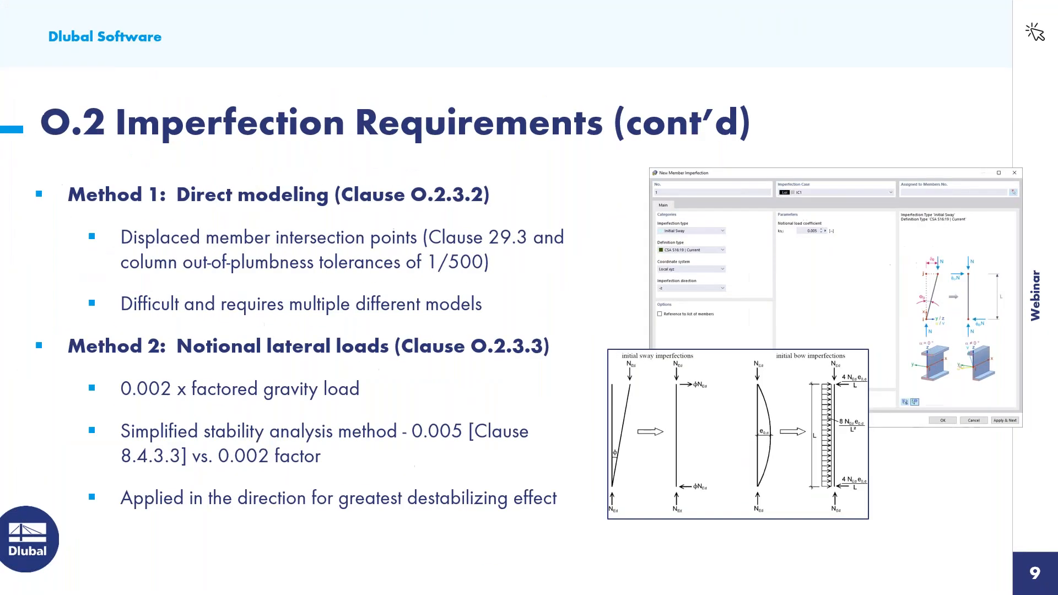
key(Right)
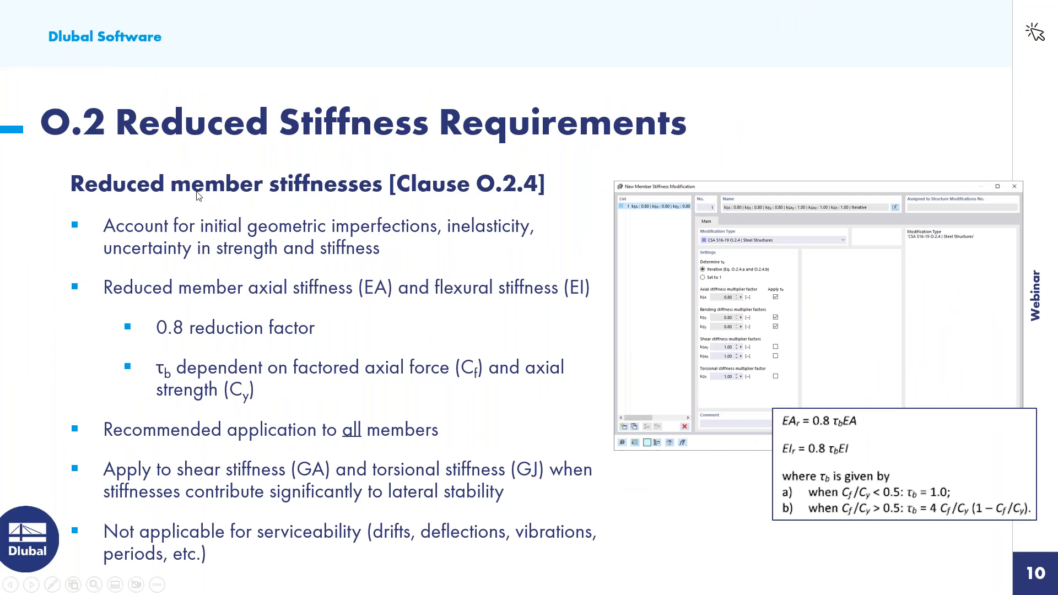
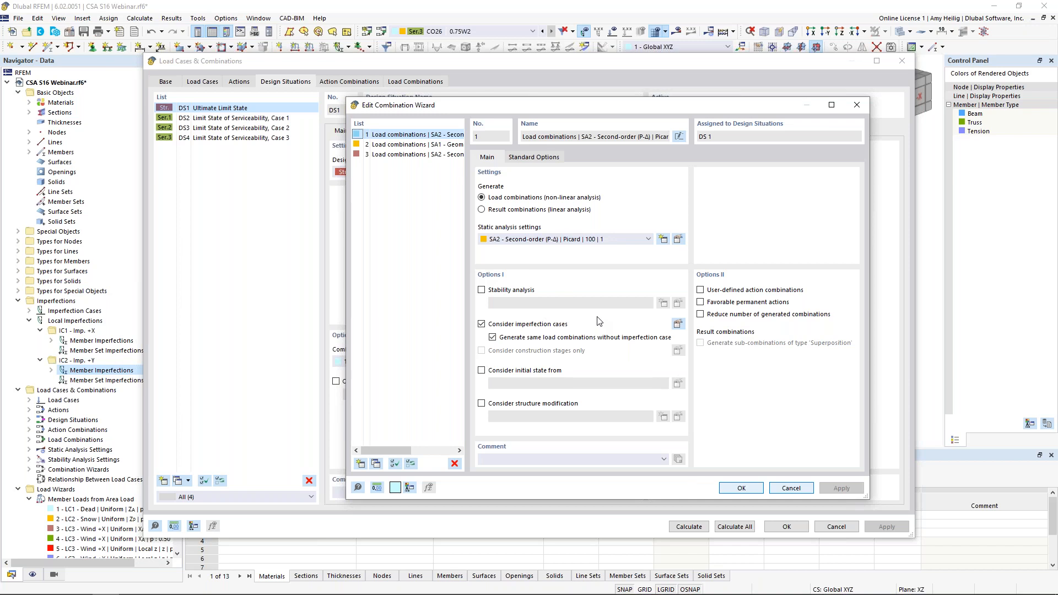
- Enable structure modification in combination wizard 1 and start a new structure modification that modifies member stiffnesses
click(481, 404)
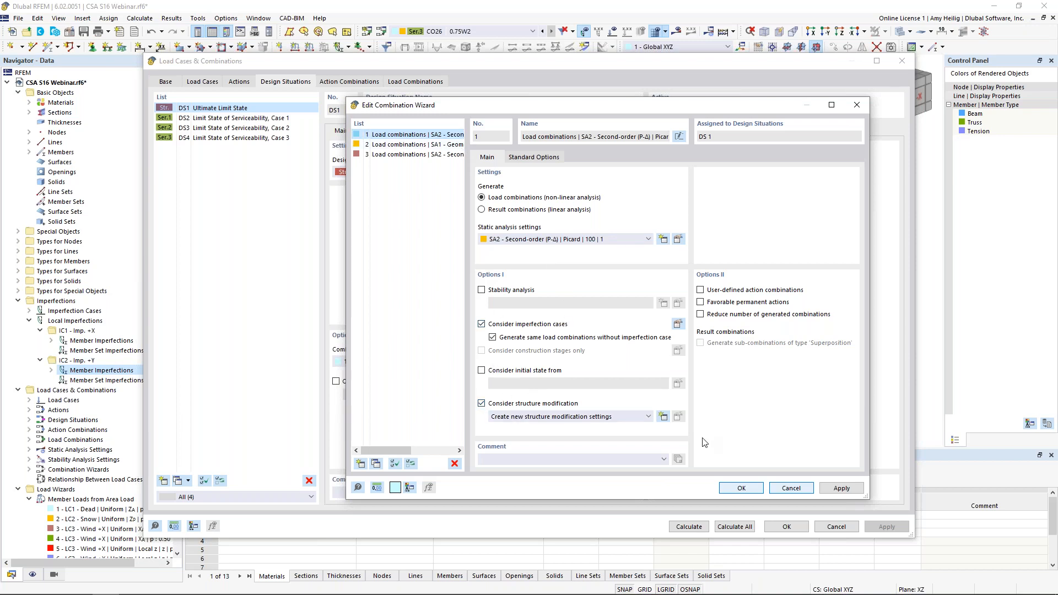
click(663, 417)
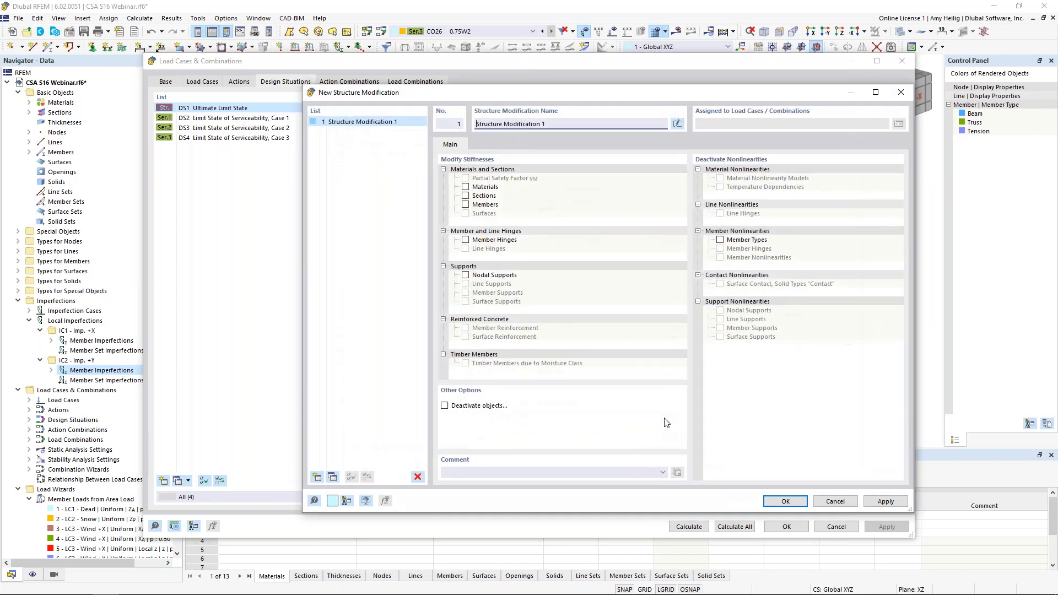
click(466, 205)
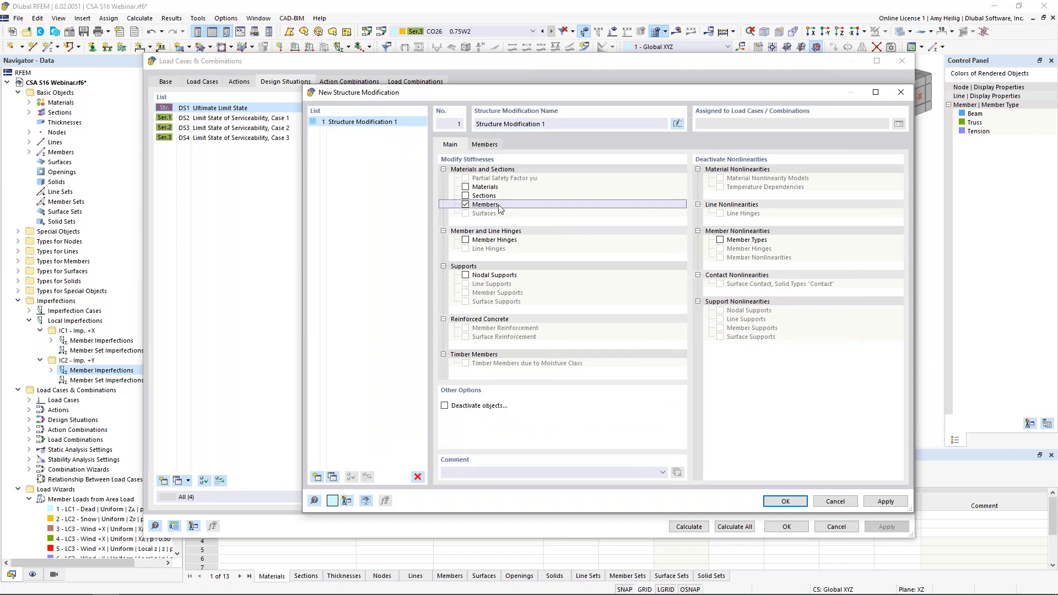
- Create a new member stiffness modification of type CSA S16-19 O.2.4 | Steel Structures within the structure modification
click(489, 146)
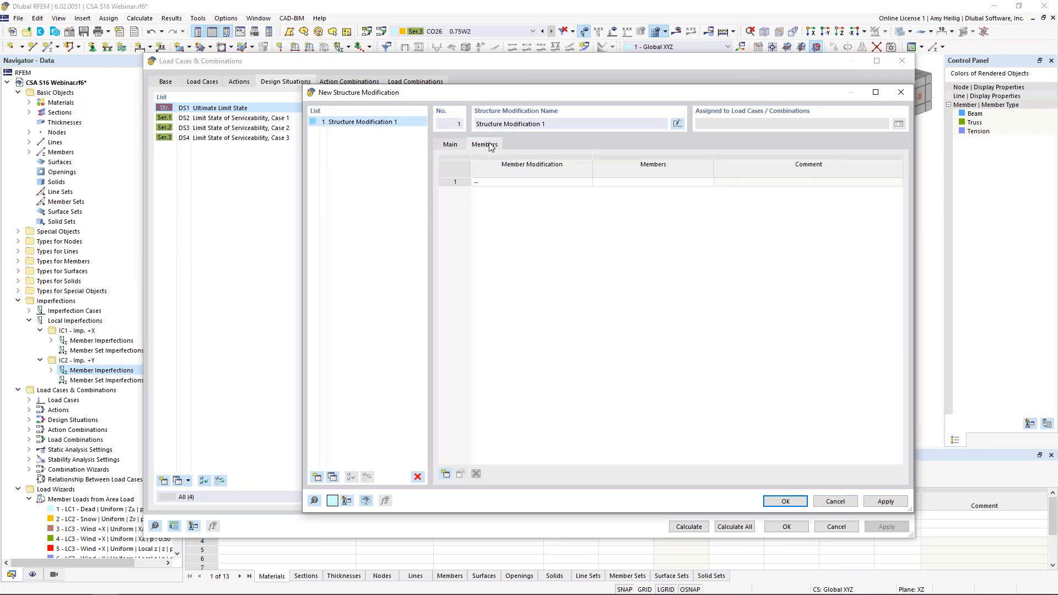
click(550, 182)
click(587, 182)
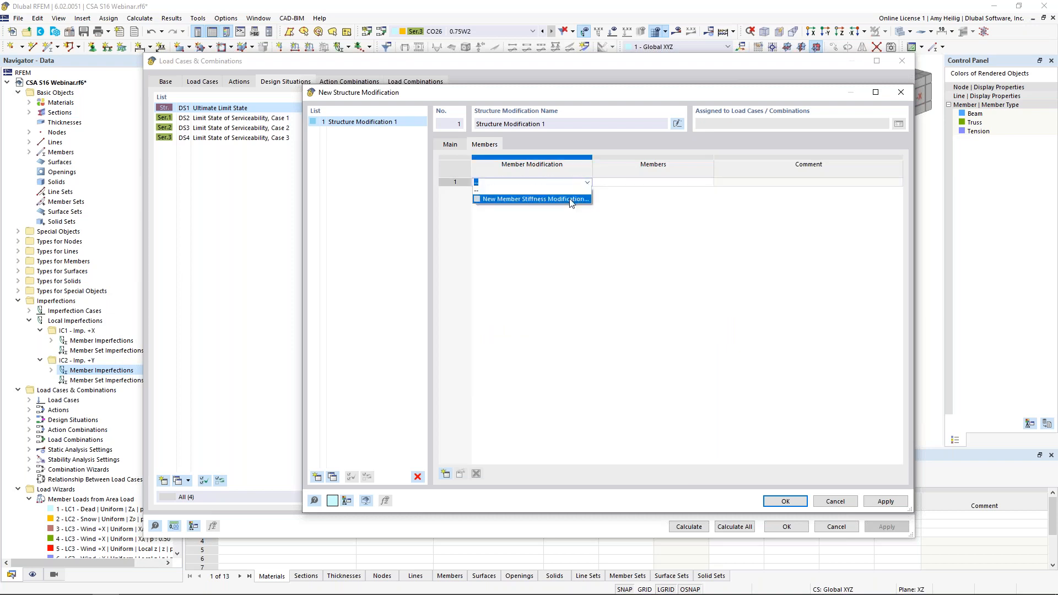
click(571, 199)
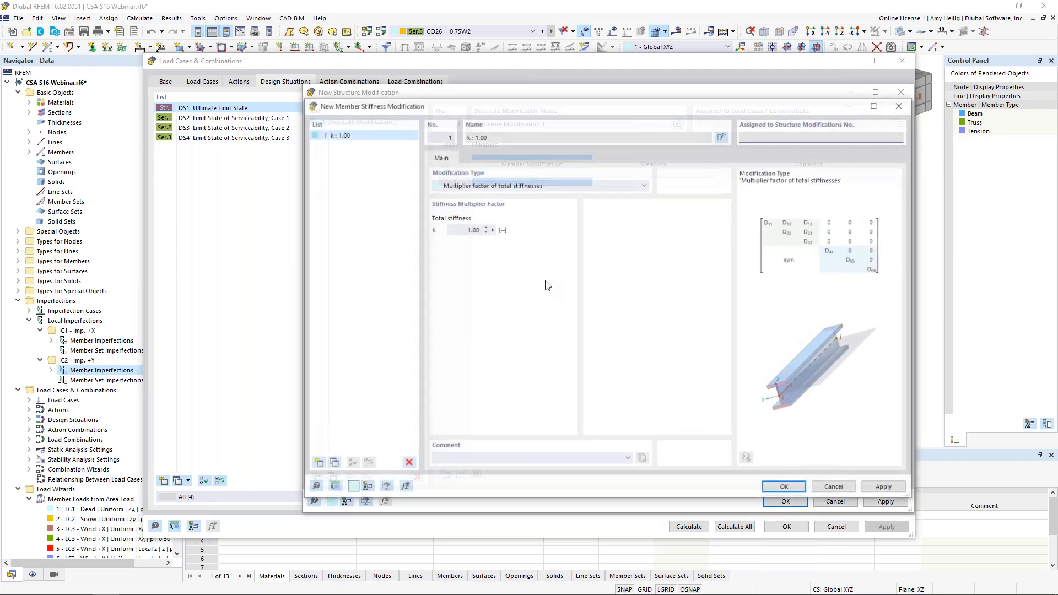
click(609, 187)
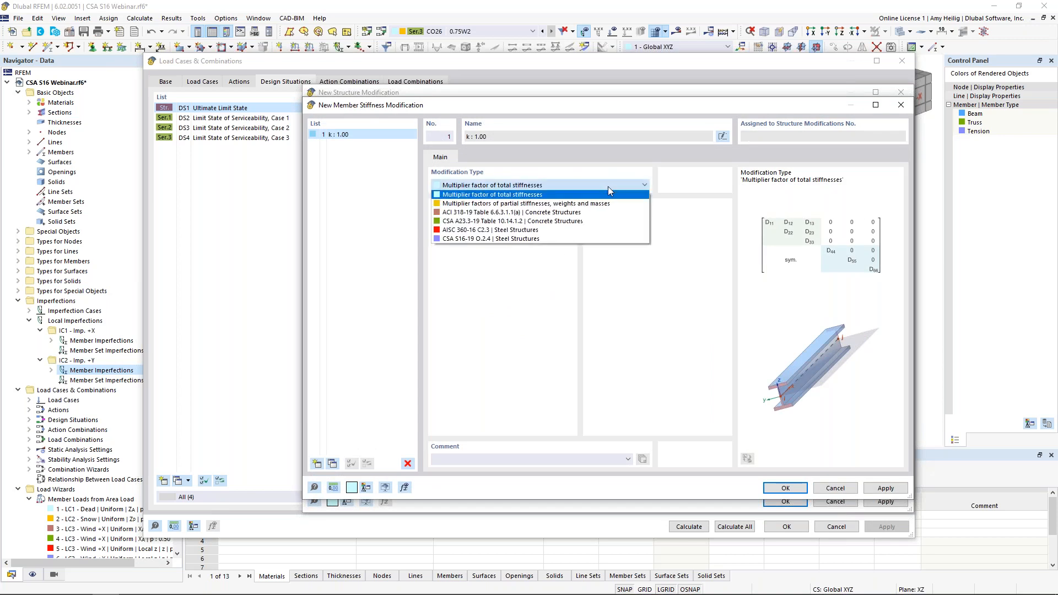
click(579, 238)
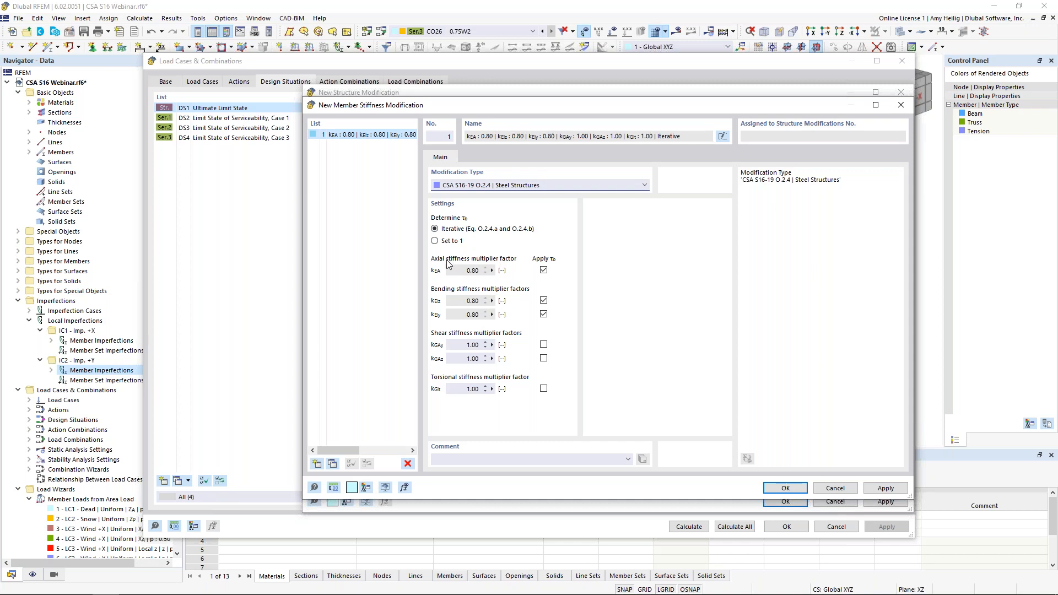
- Try applying the τb reduction to the shear and torsional stiffness multiplier factors, and clear it again
click(544, 345)
click(544, 358)
click(543, 389)
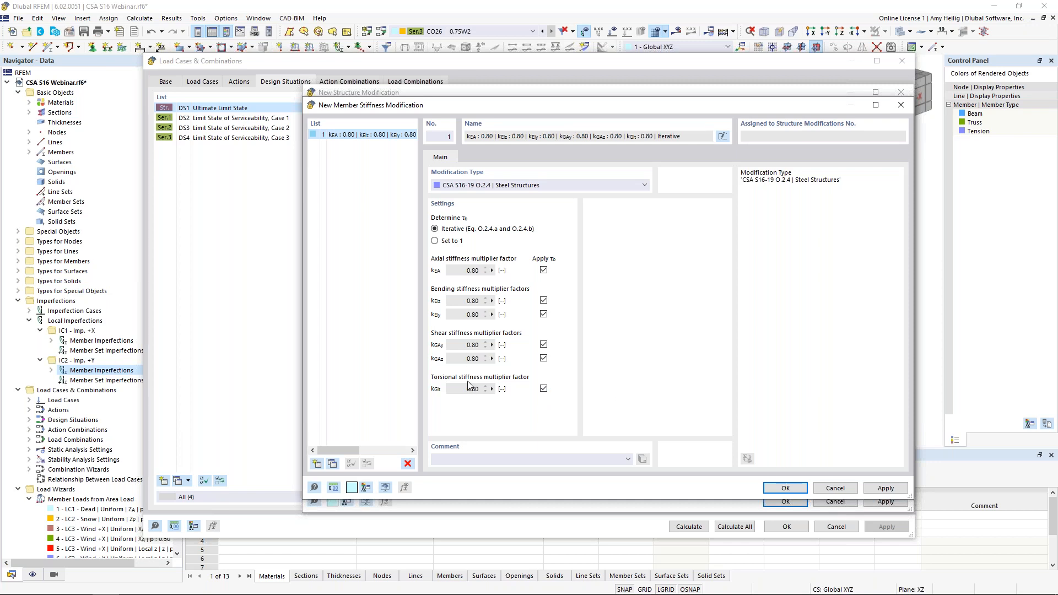
click(544, 389)
click(544, 359)
click(544, 345)
- Assign the stiffness modification to all members and accept it for combination wizard 1, leaving wizard 3 without structure modification
click(785, 488)
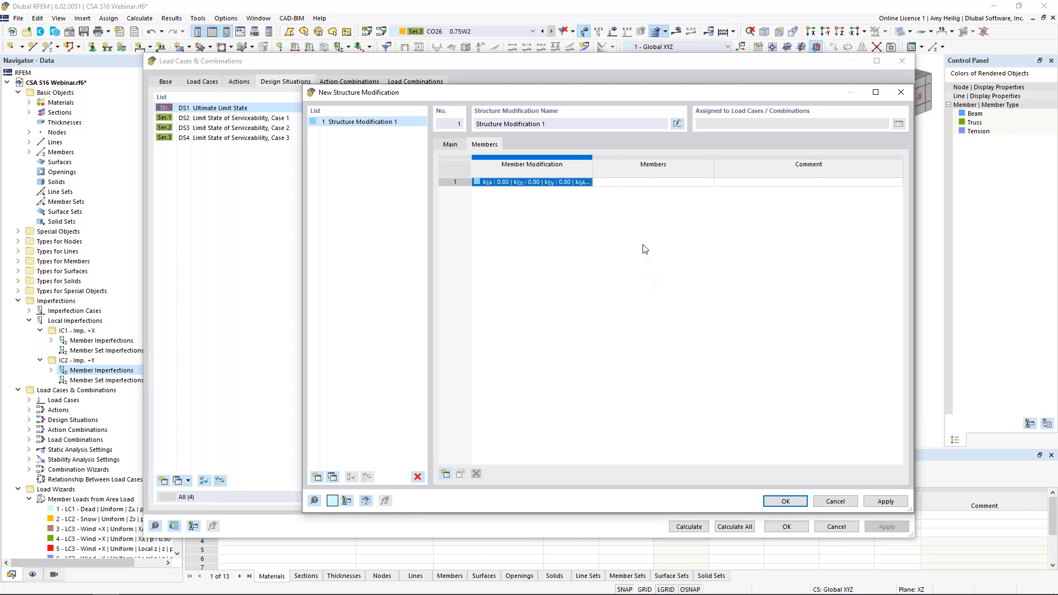
click(639, 182)
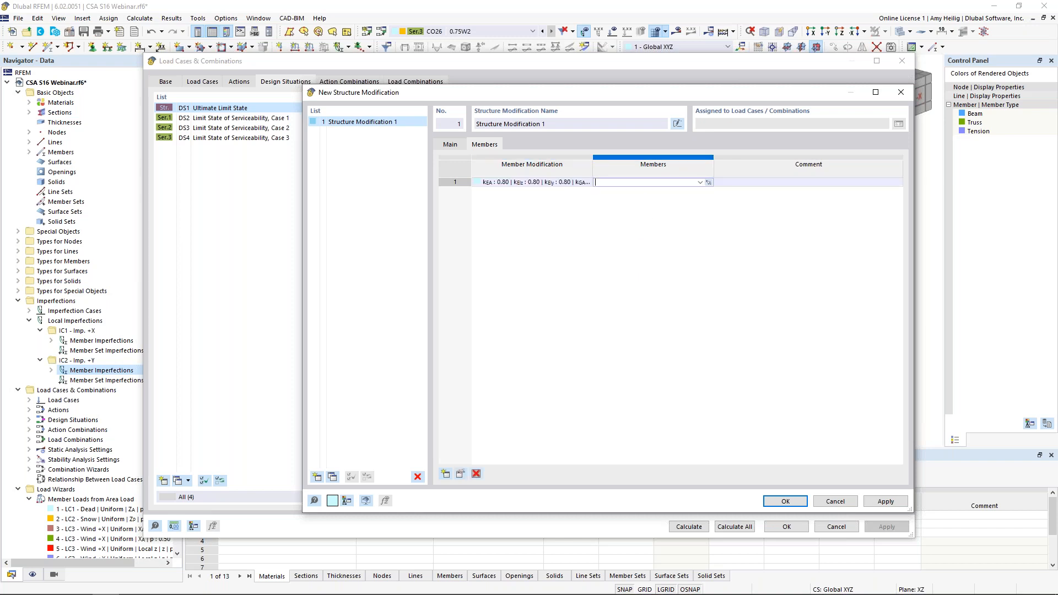
click(700, 183)
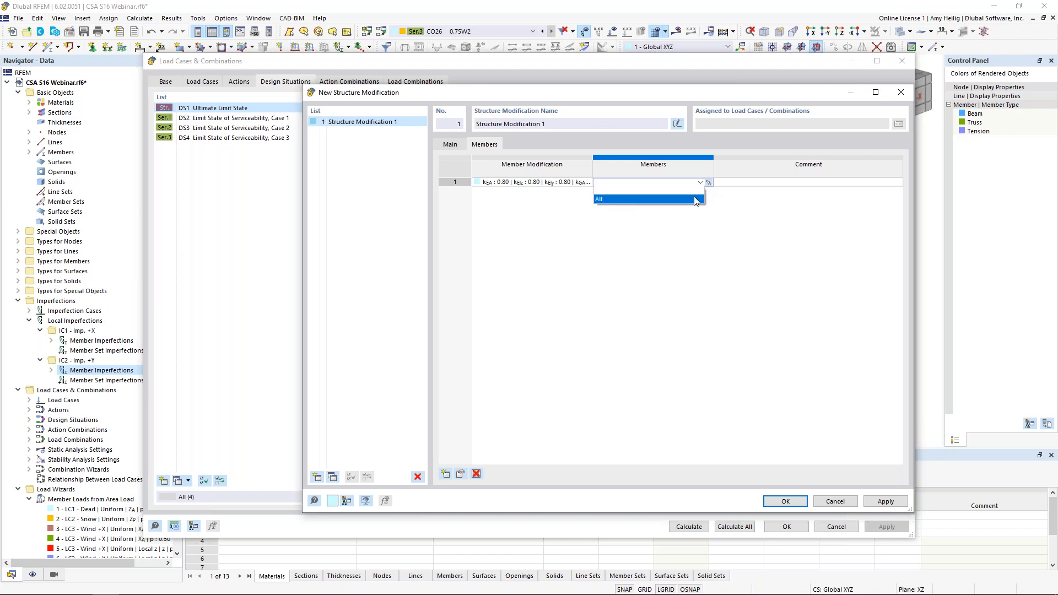
click(695, 201)
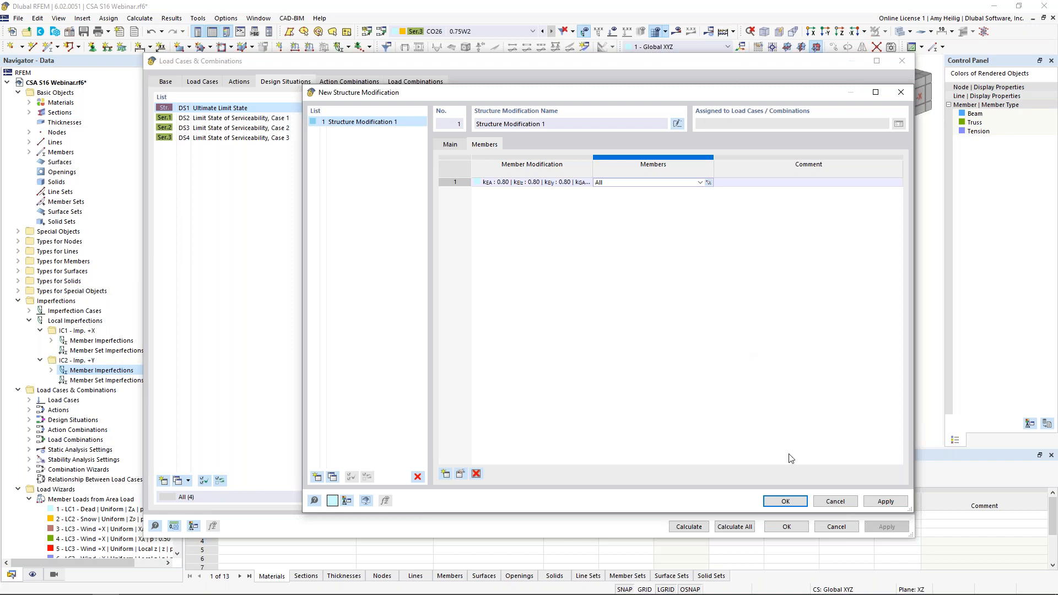
click(785, 501)
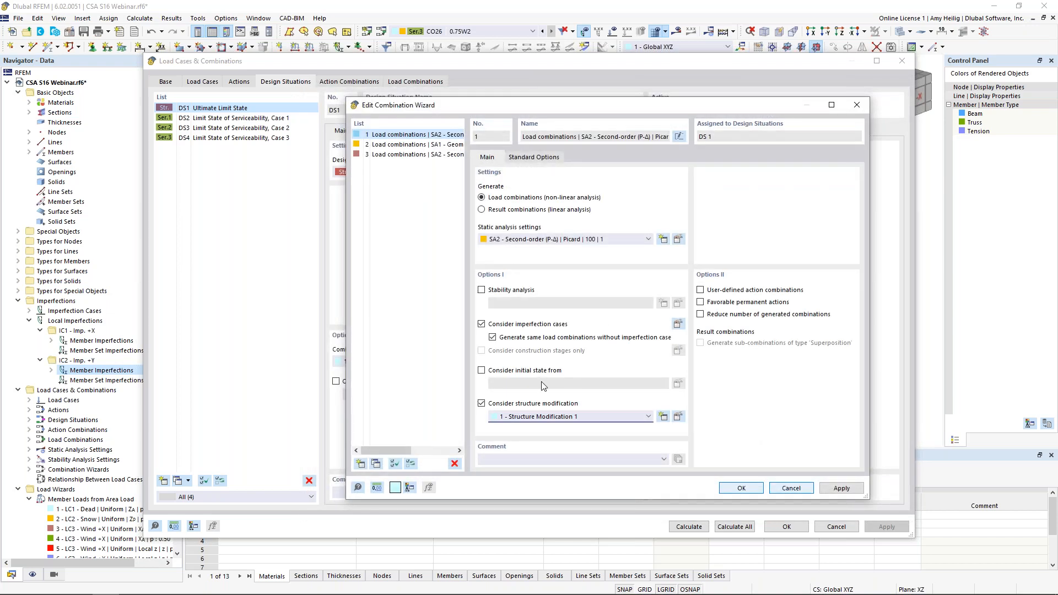
click(435, 156)
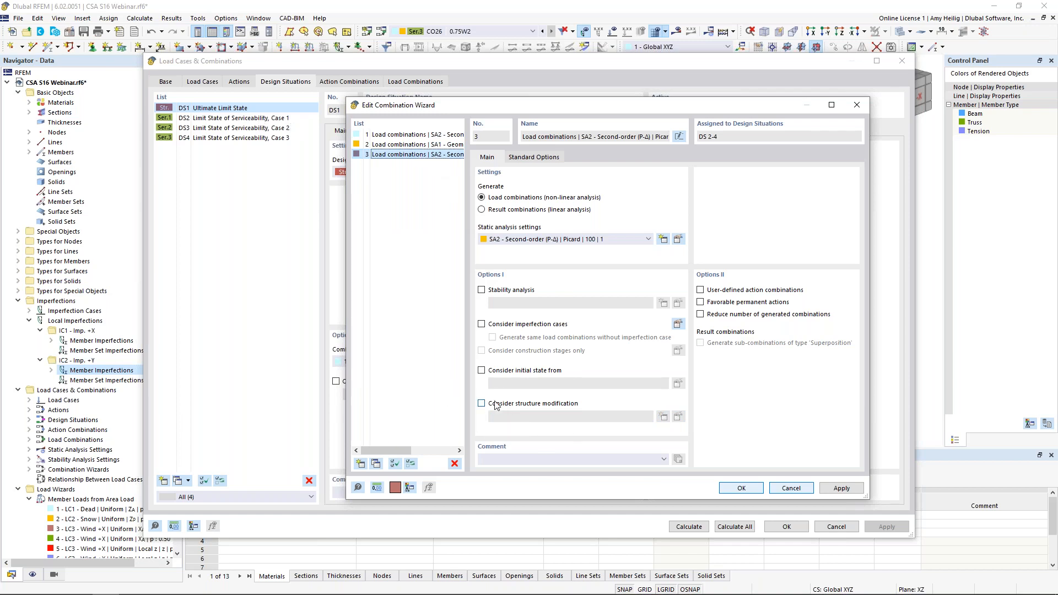
click(735, 492)
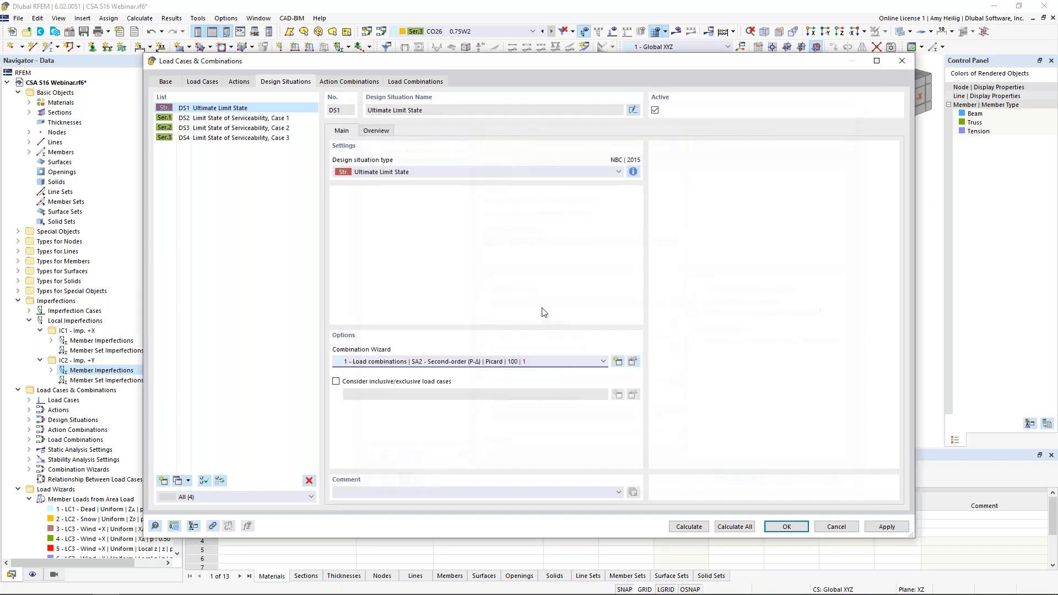
- Check the structure modification setting of combinations such as CO3, CO10 and serviceability combination CO19, and accept the load combination settings
click(411, 82)
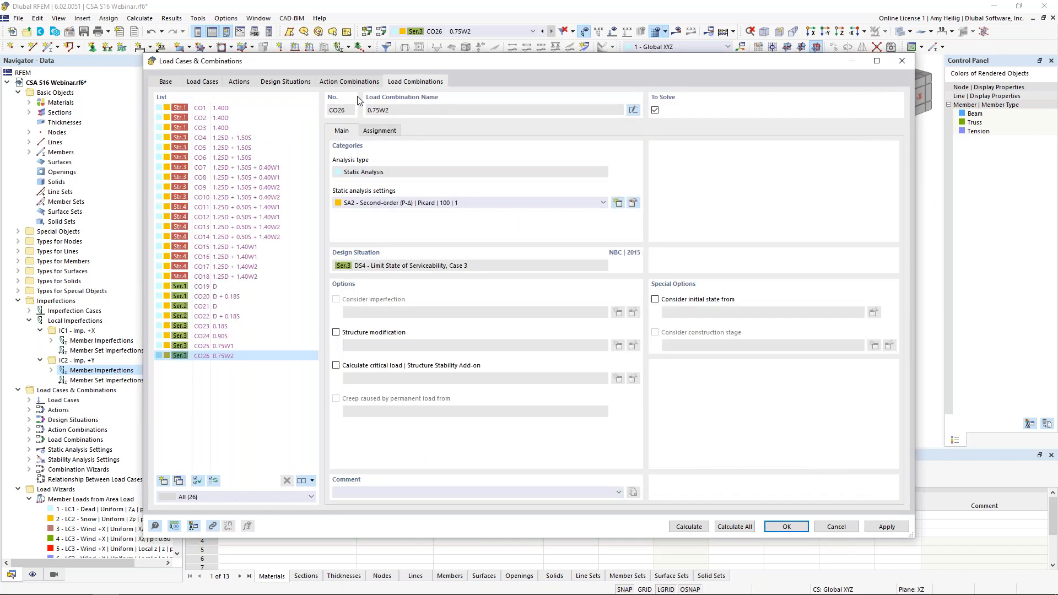
click(272, 108)
click(275, 128)
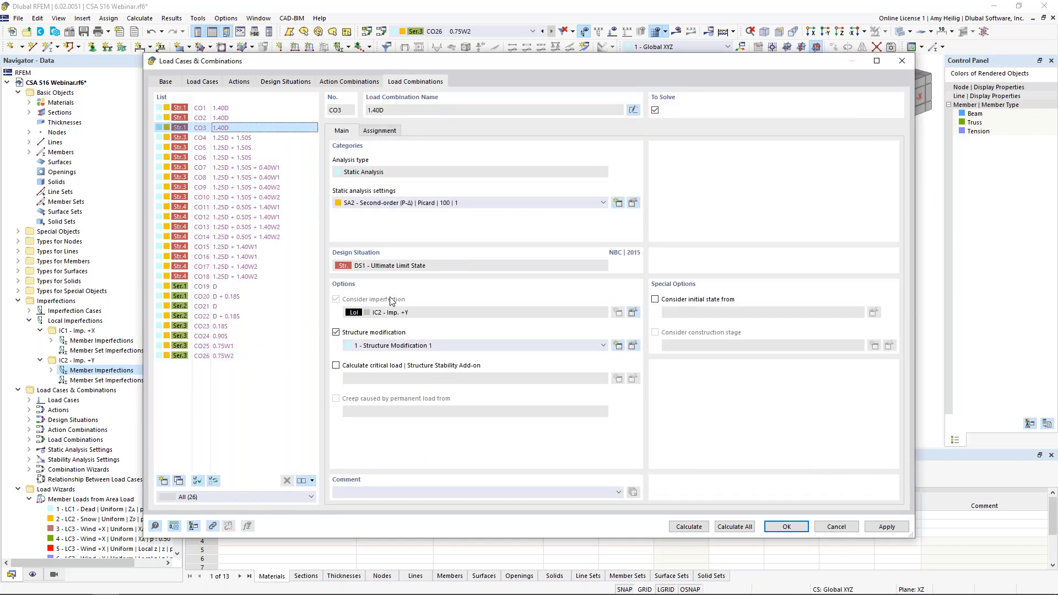
click(251, 139)
click(253, 158)
click(252, 178)
click(253, 198)
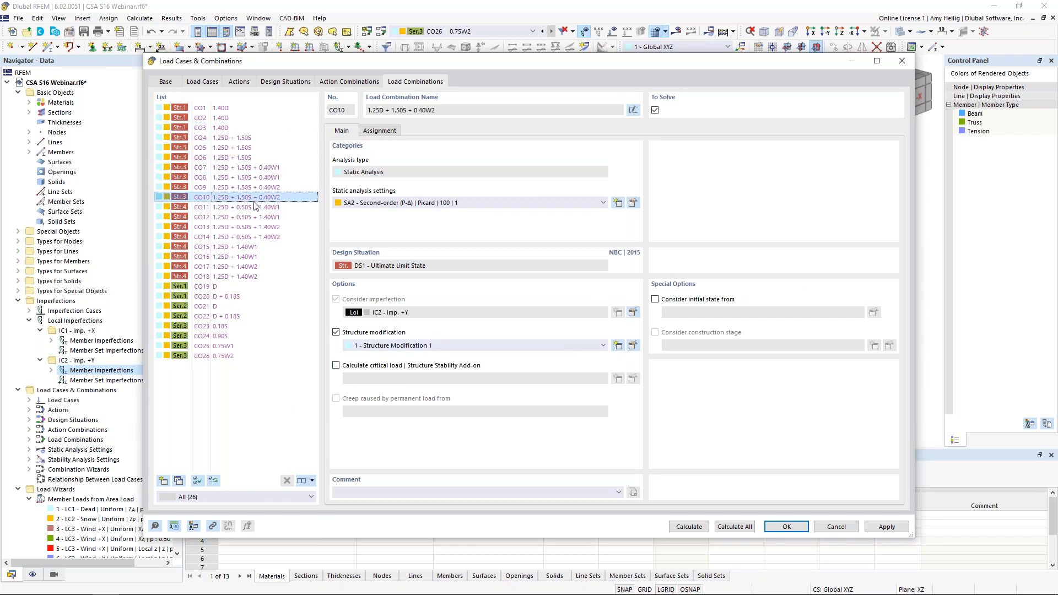
click(244, 286)
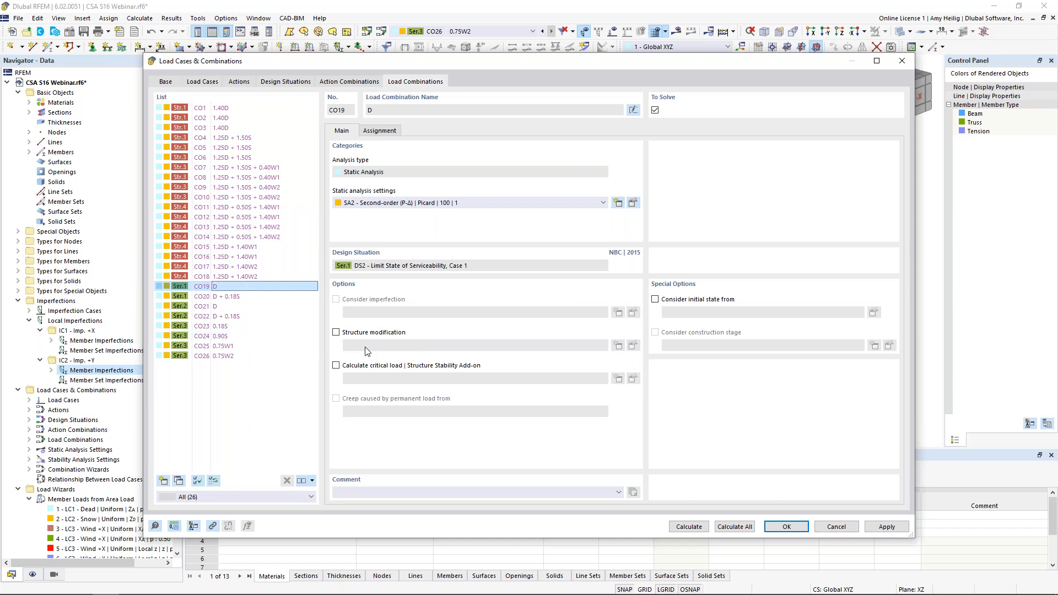
click(773, 528)
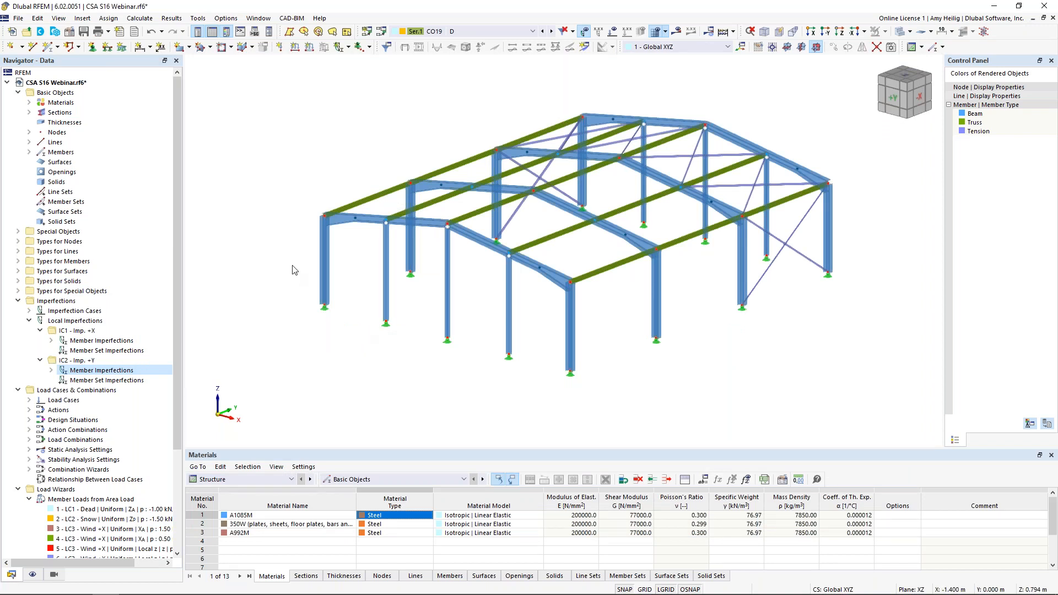
- Activate the Steel Design add-on in the model's base data, keeping CSA S16, edition 2019, as the steel design standard
right_click(81, 82)
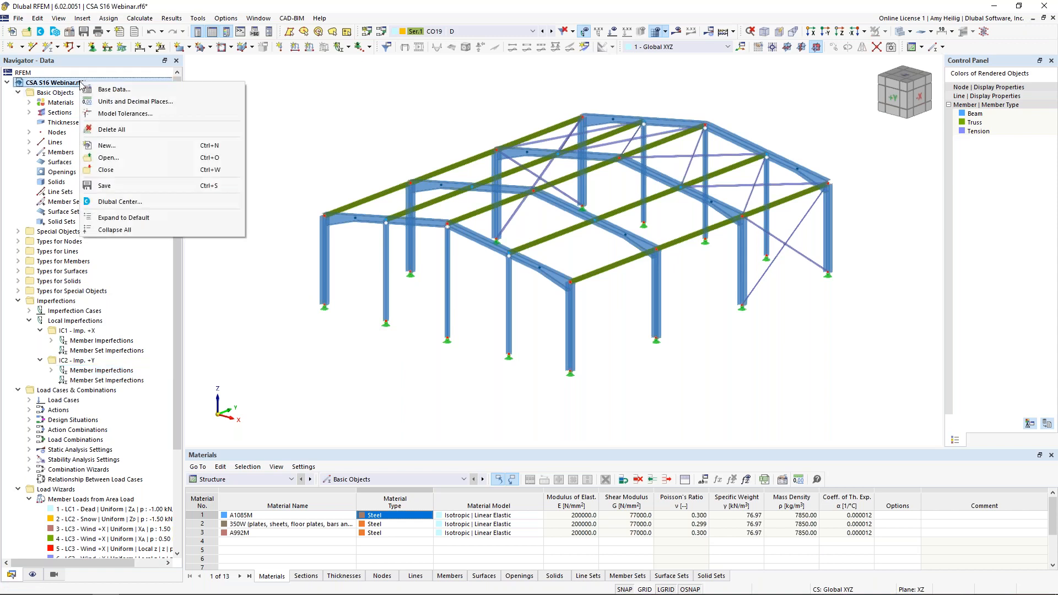
click(110, 87)
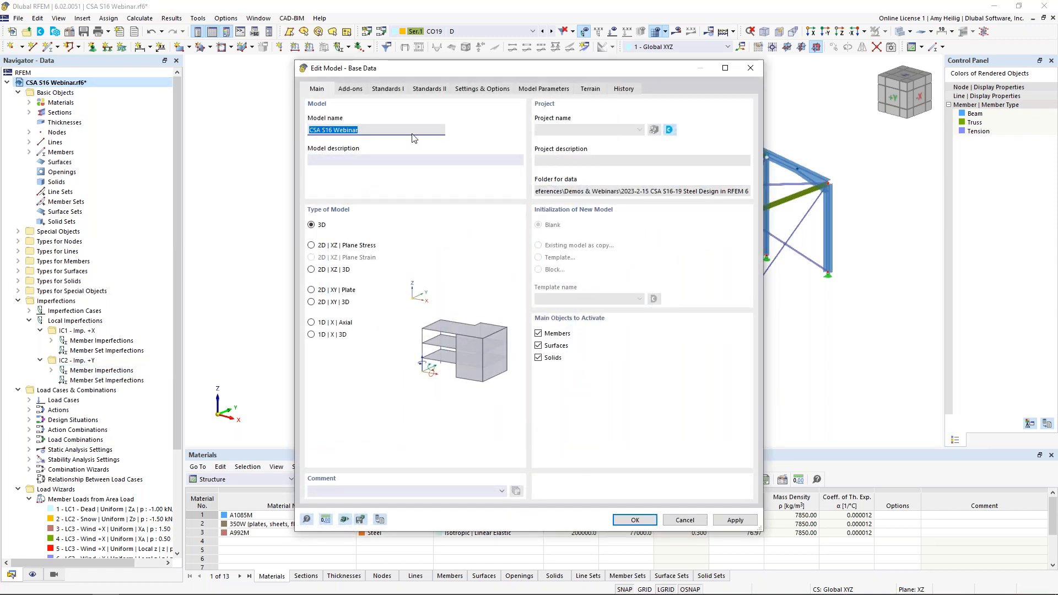
click(352, 89)
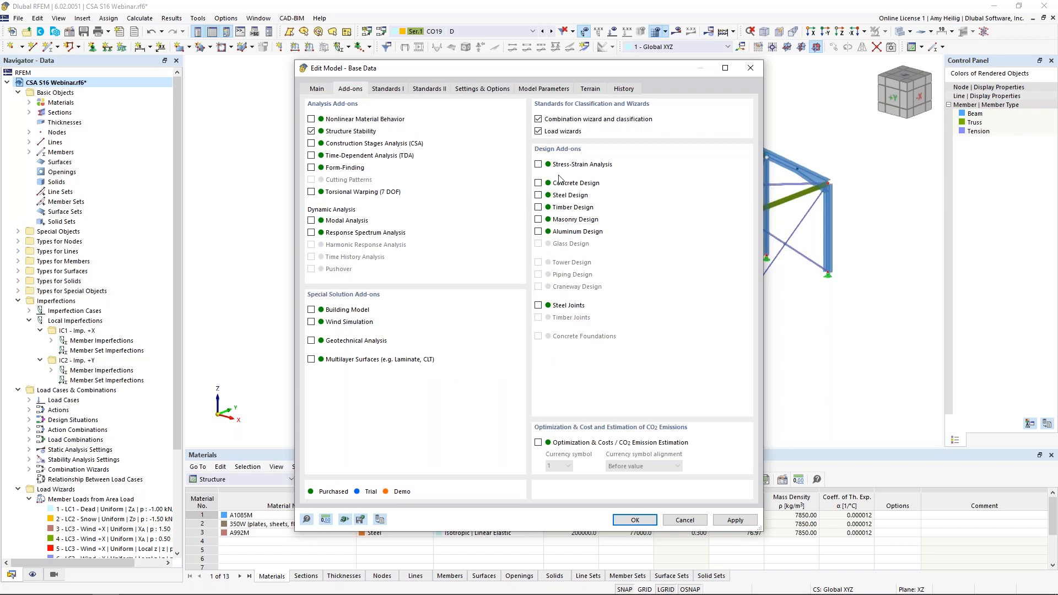
click(538, 195)
click(394, 90)
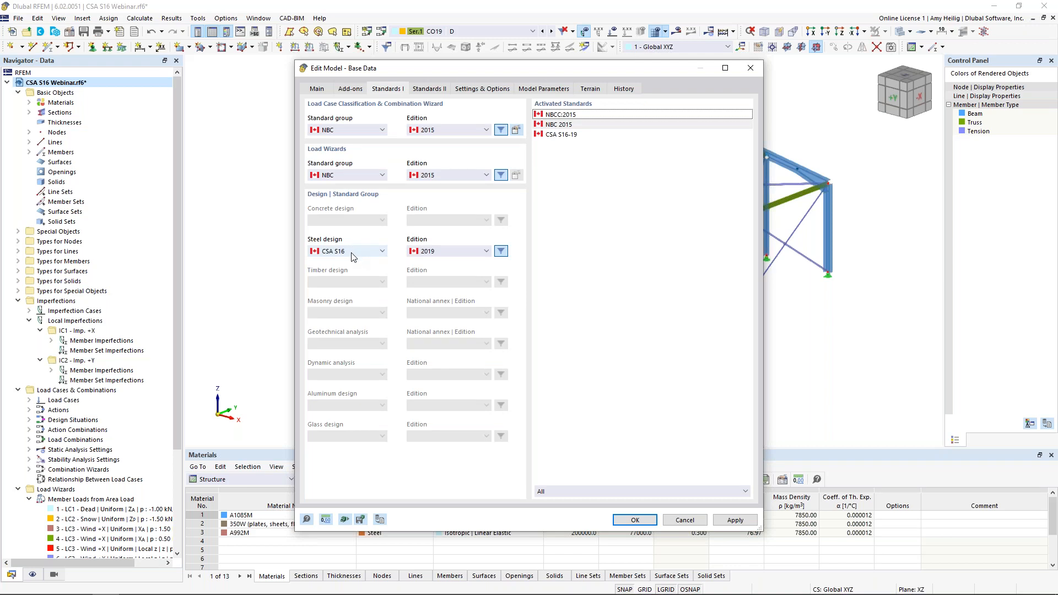
click(353, 253)
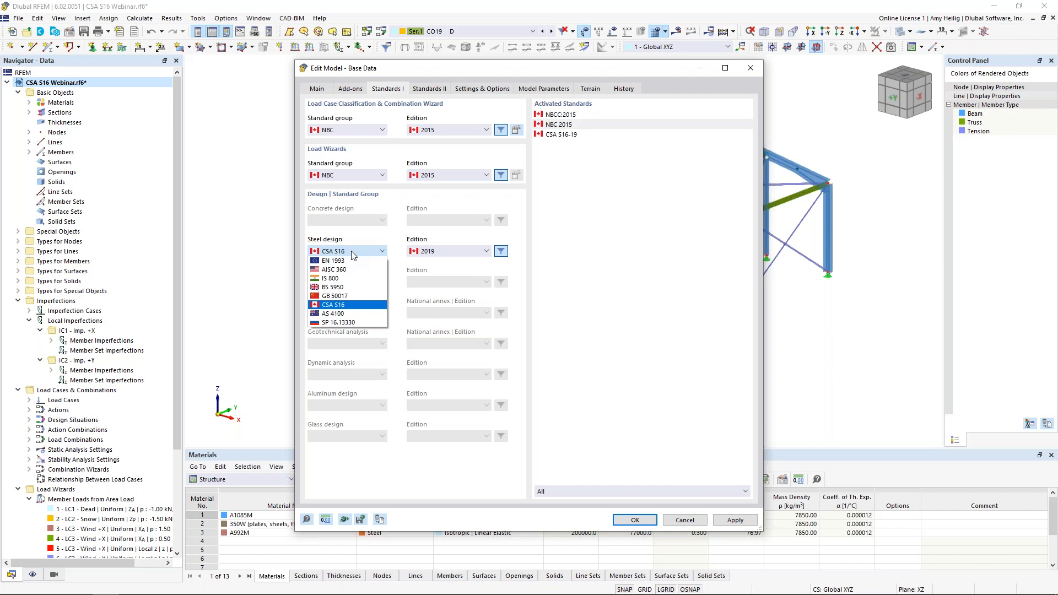
click(380, 249)
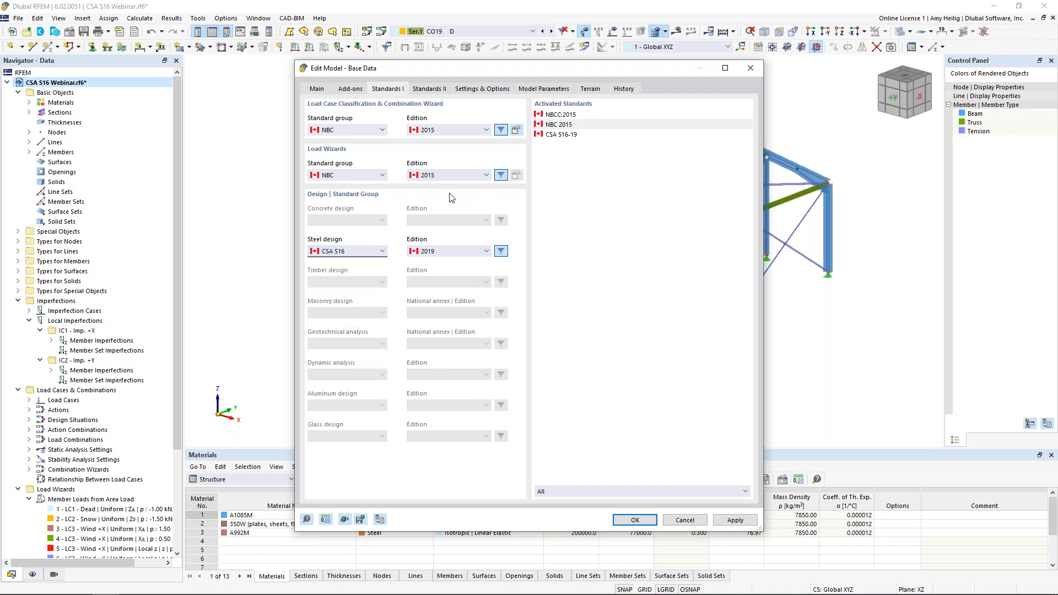
- Enable member representatives in the base data, keep the default grouping properties, and inspect the generated representatives
click(488, 90)
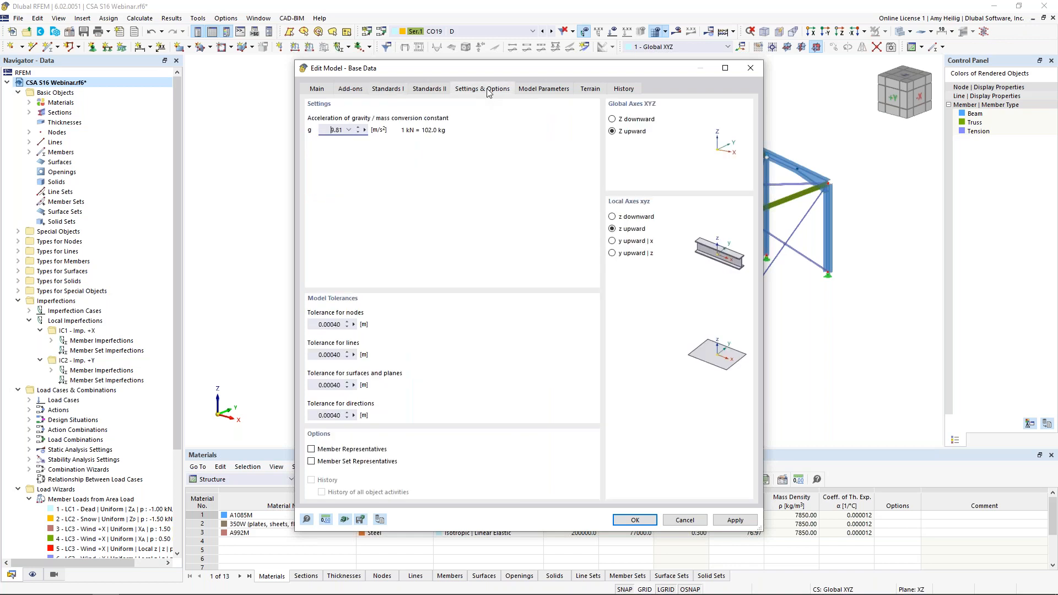
click(309, 450)
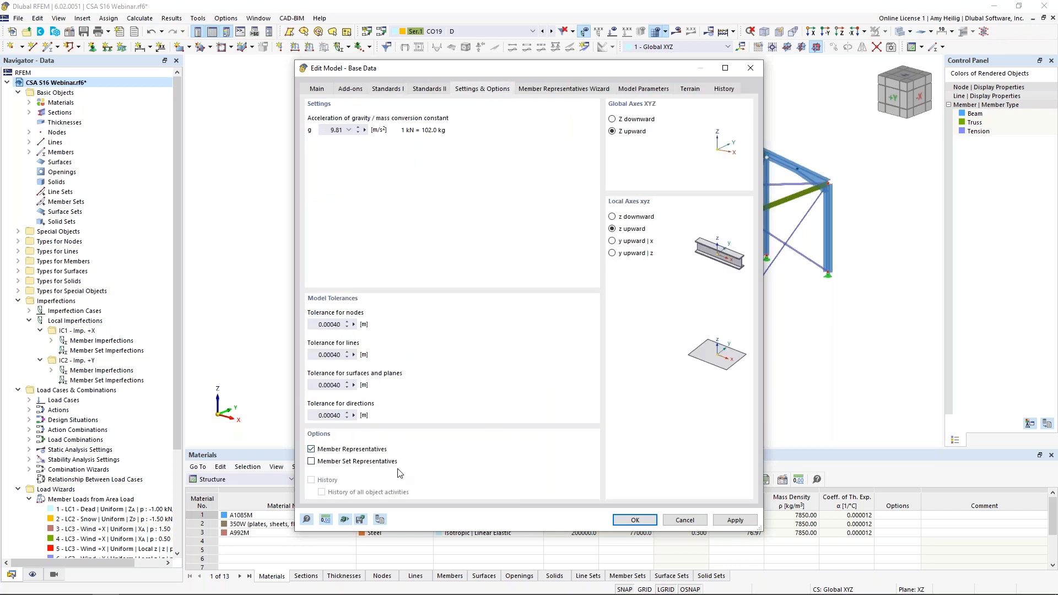
click(565, 89)
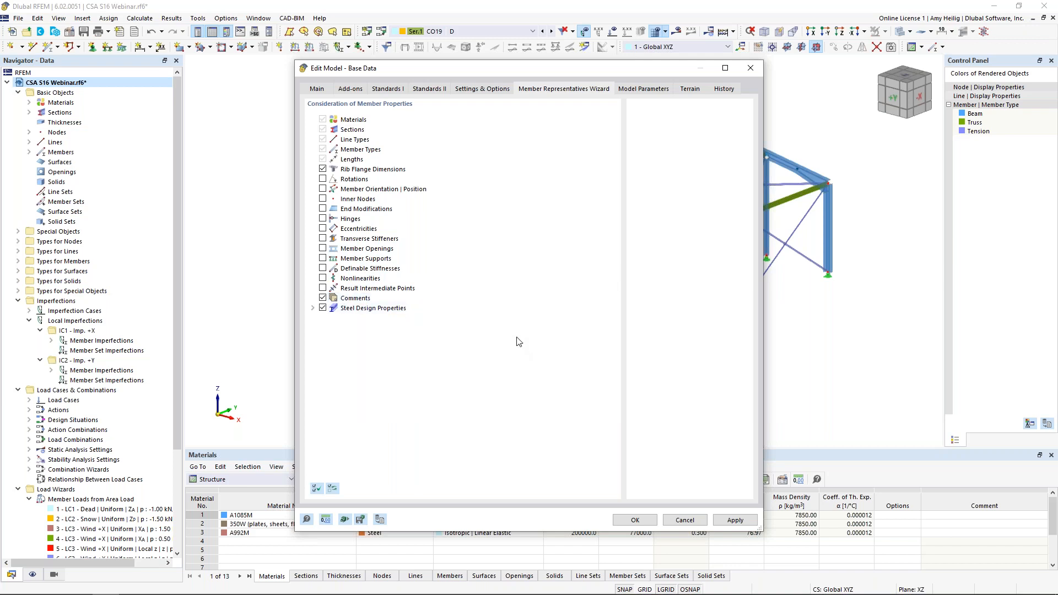
click(647, 521)
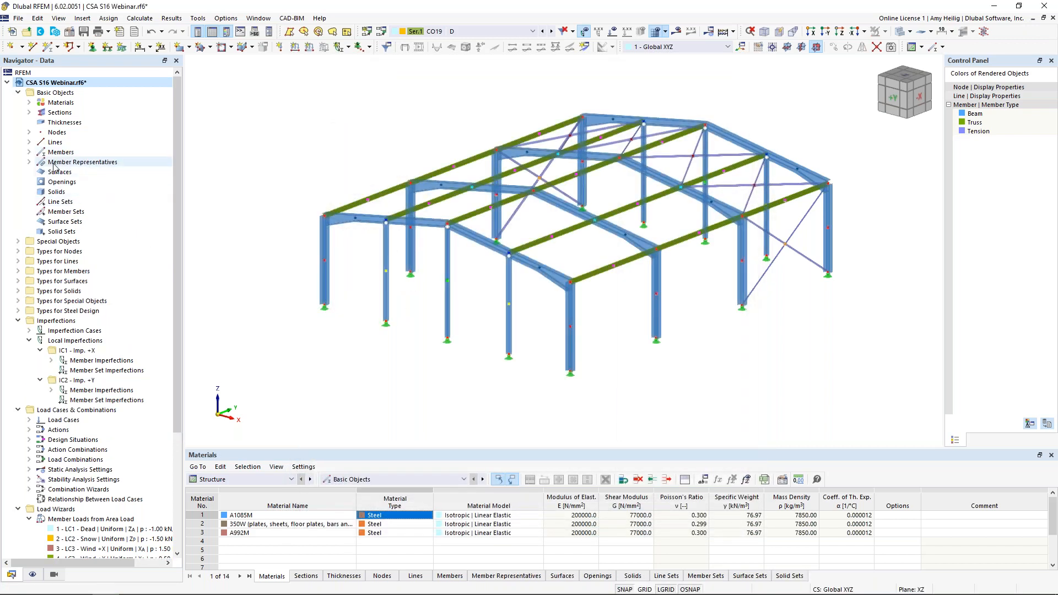
click(29, 162)
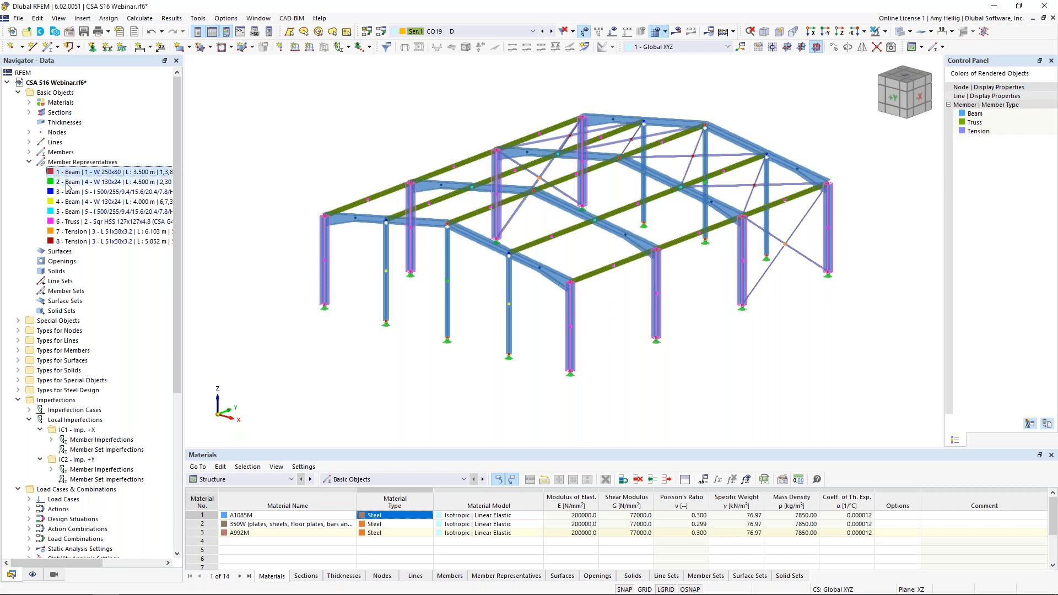
click(69, 213)
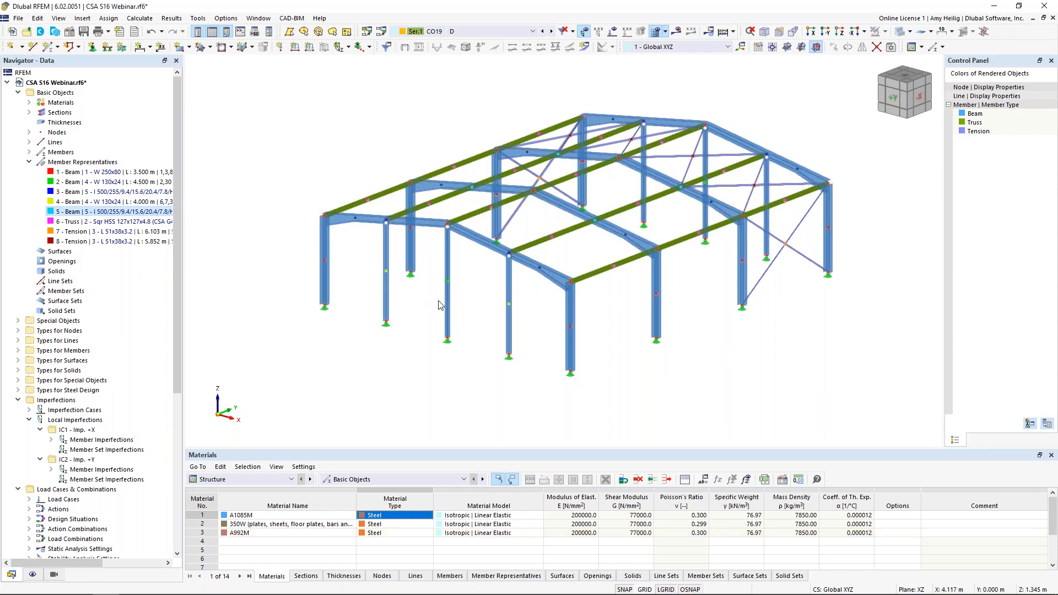
- Deactivate the steel design properties for all members of the hall at once and clear the selection
drag(873, 419, 304, 70)
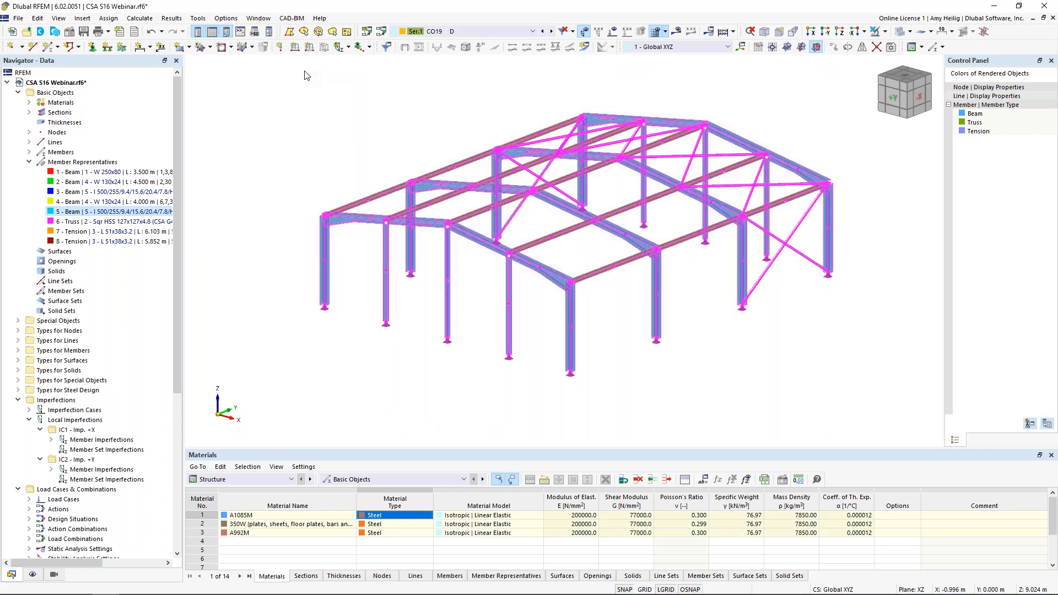
double_click(326, 243)
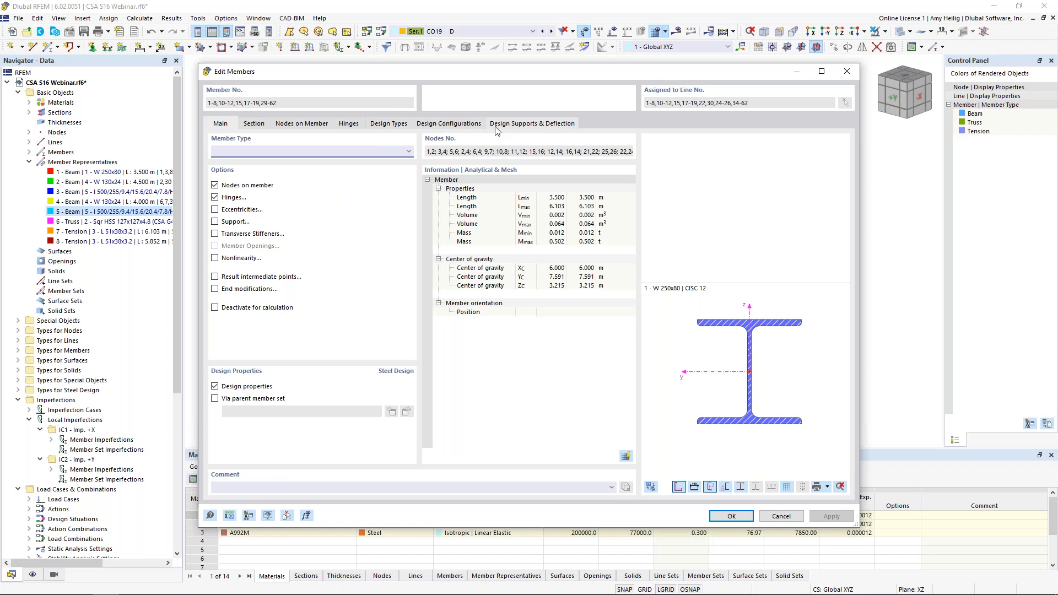
click(216, 386)
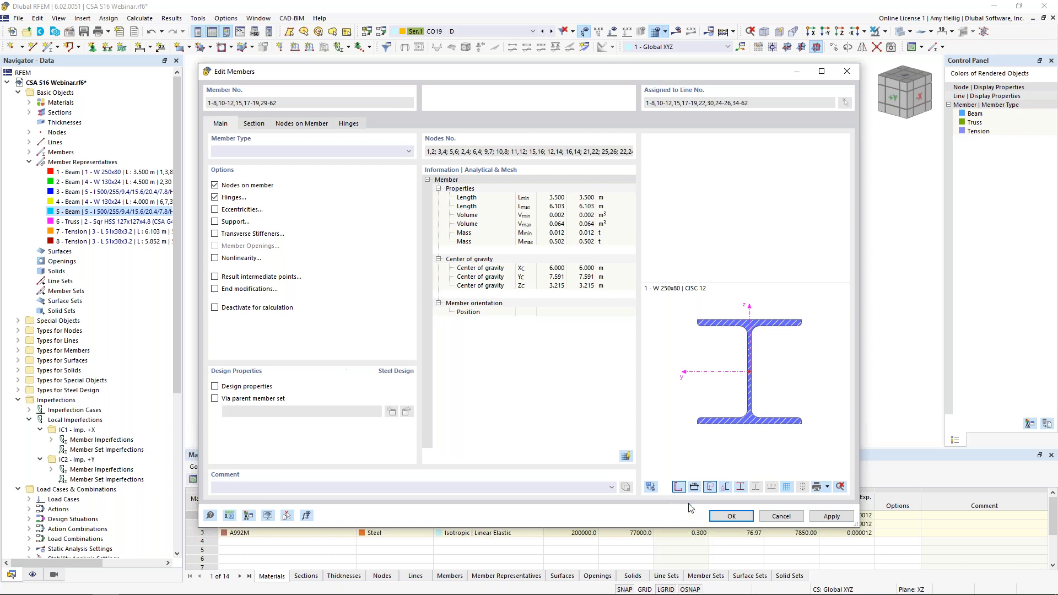
click(726, 517)
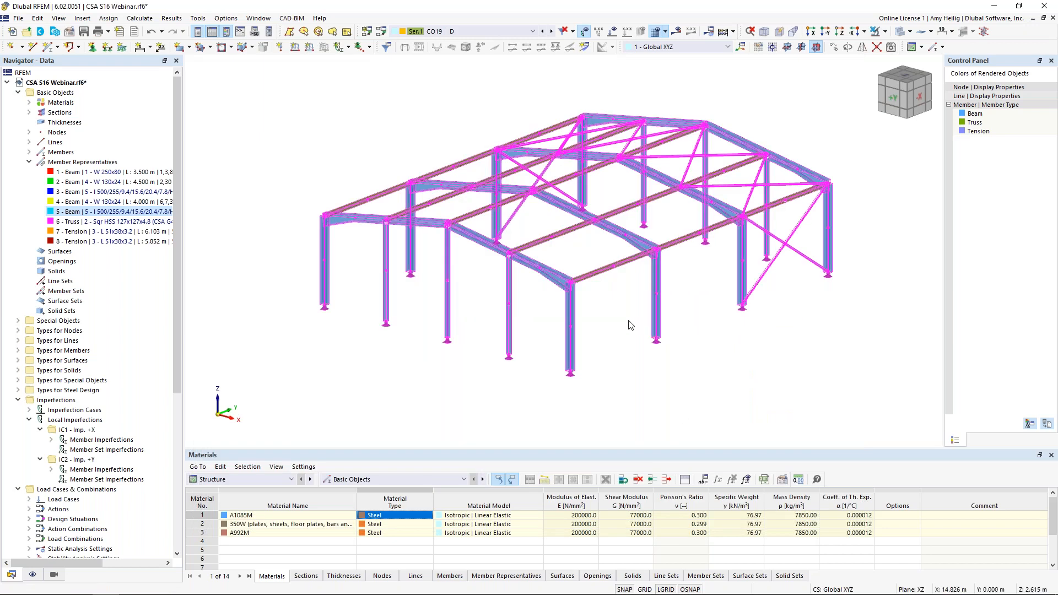
click(628, 321)
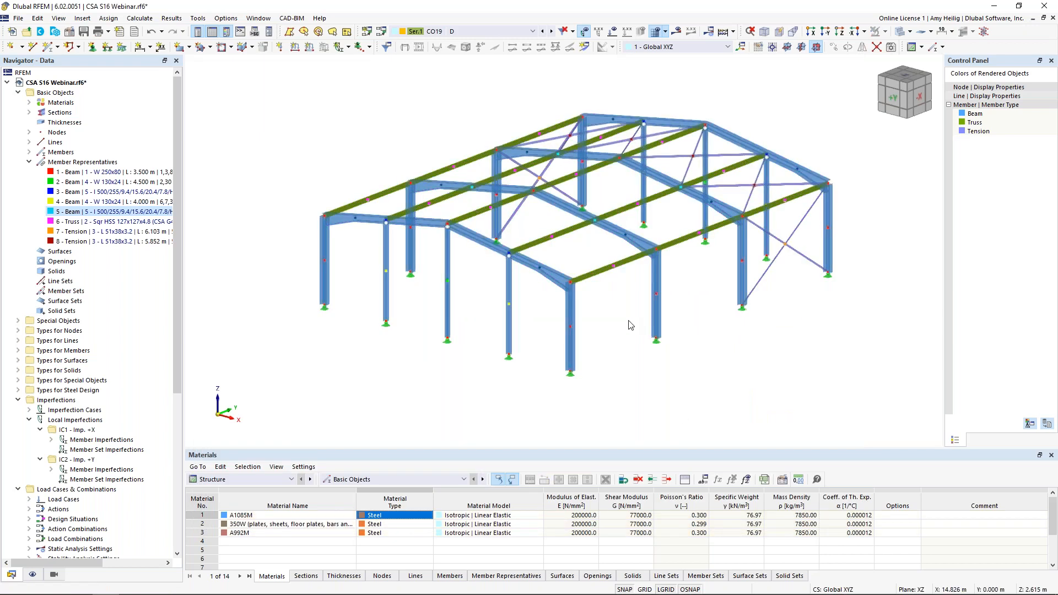
- Activate the steel design properties for all members of the W 250x80 column representative
click(69, 173)
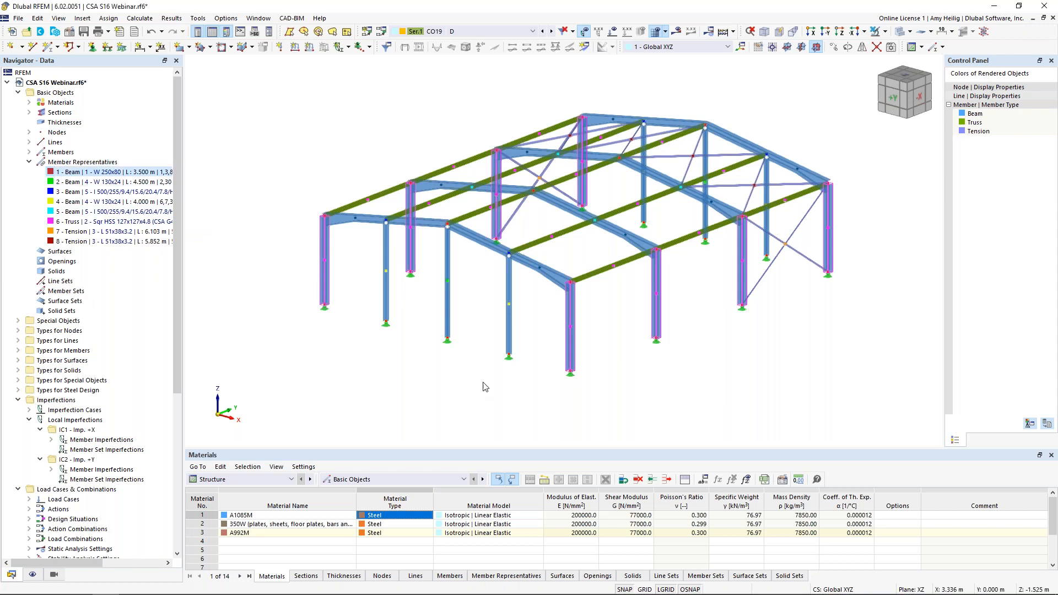
double_click(77, 175)
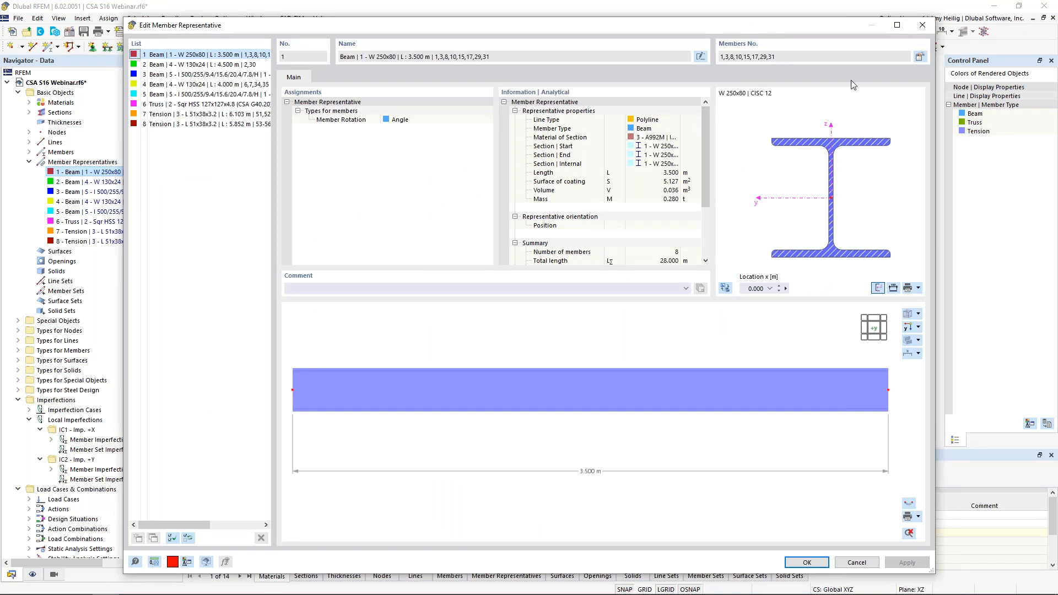
click(919, 58)
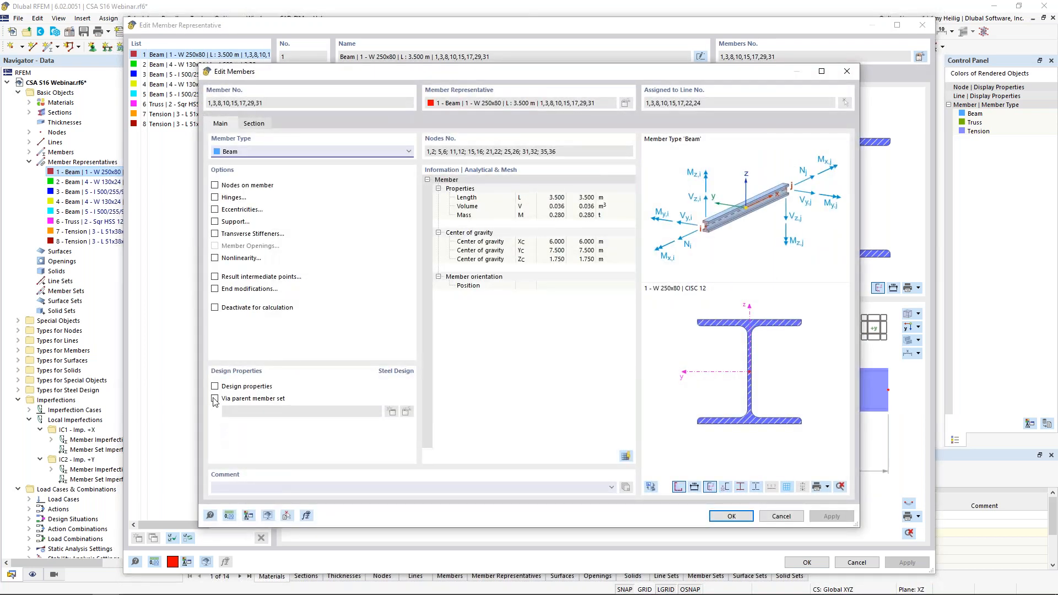
click(215, 387)
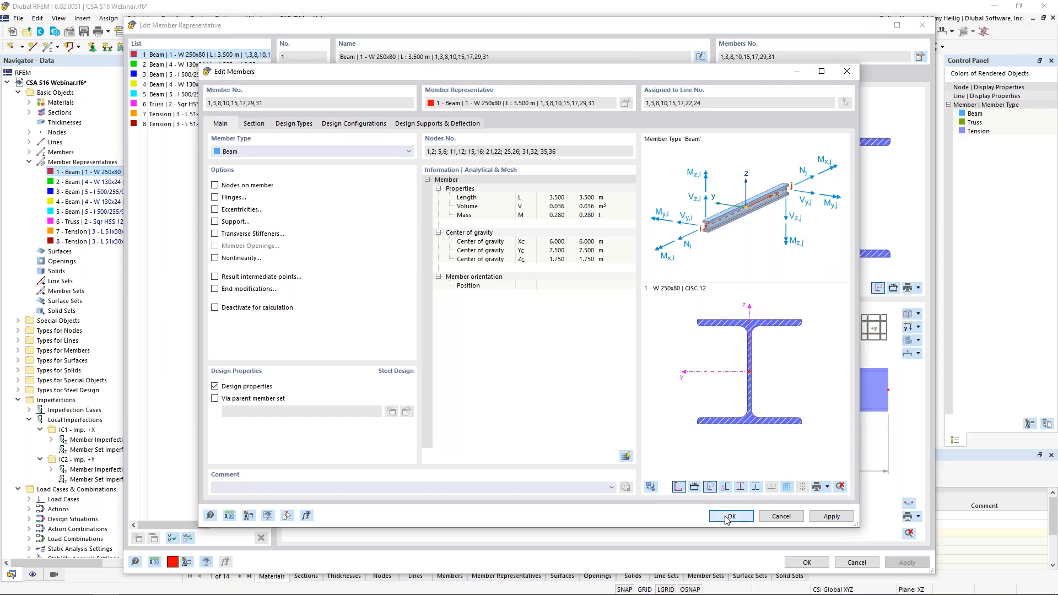
key(Escape)
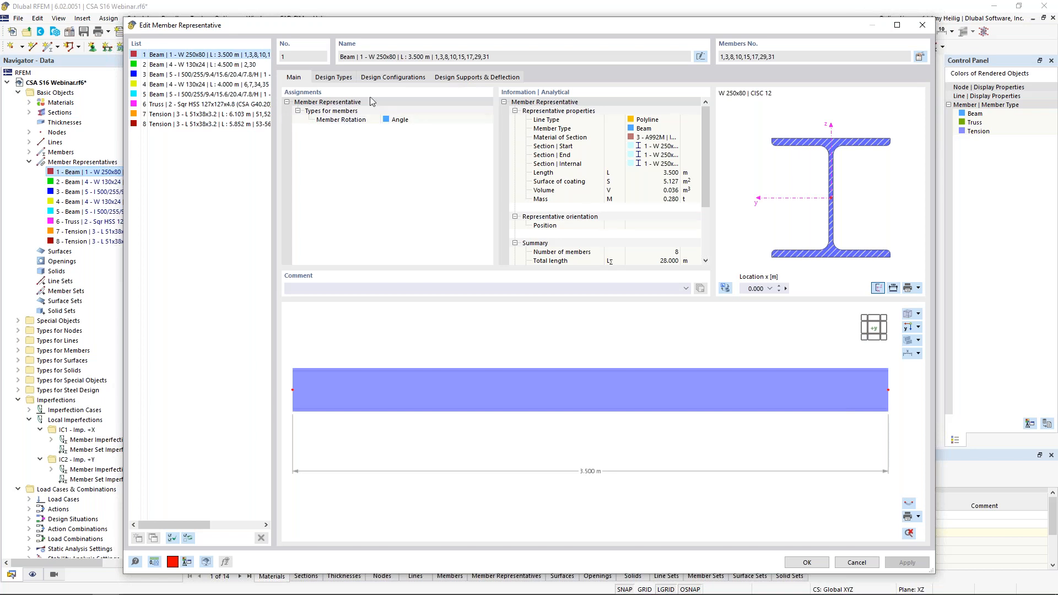
- Create effective lengths with the default settings and assign them to the W 250x80 column representative
click(347, 82)
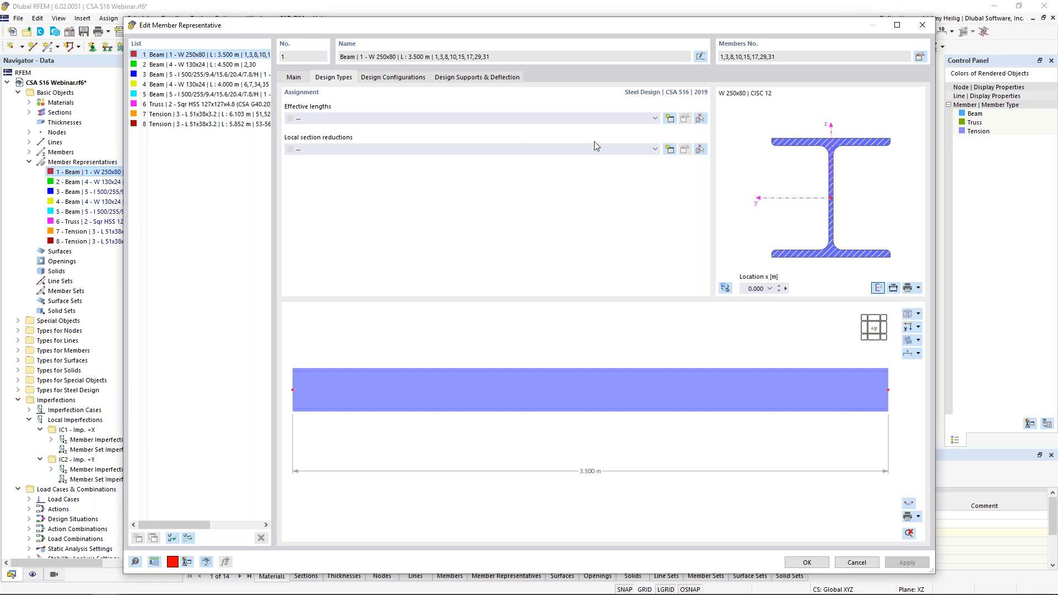
click(669, 120)
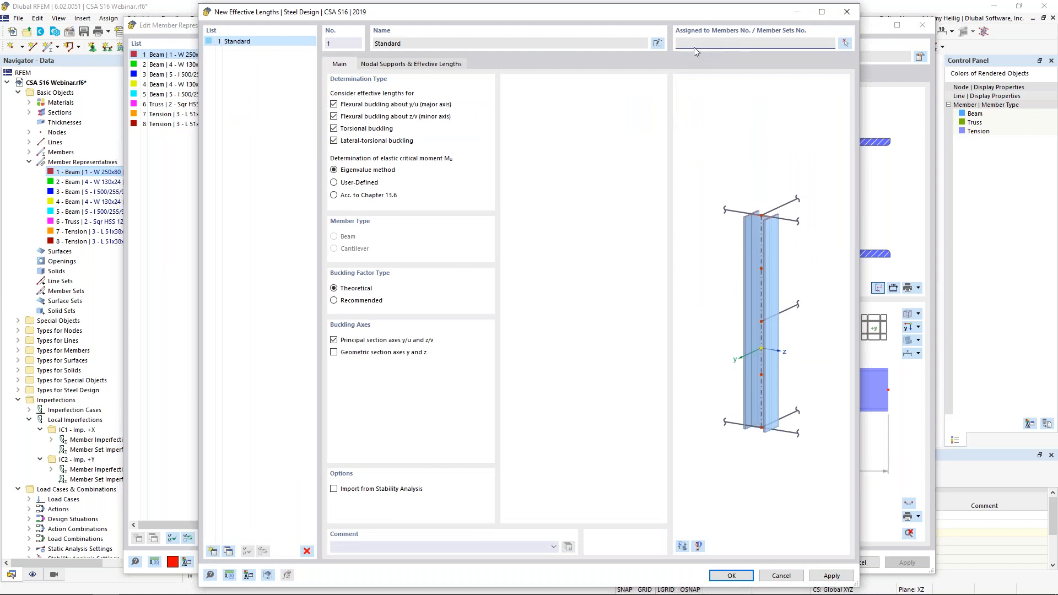
click(728, 575)
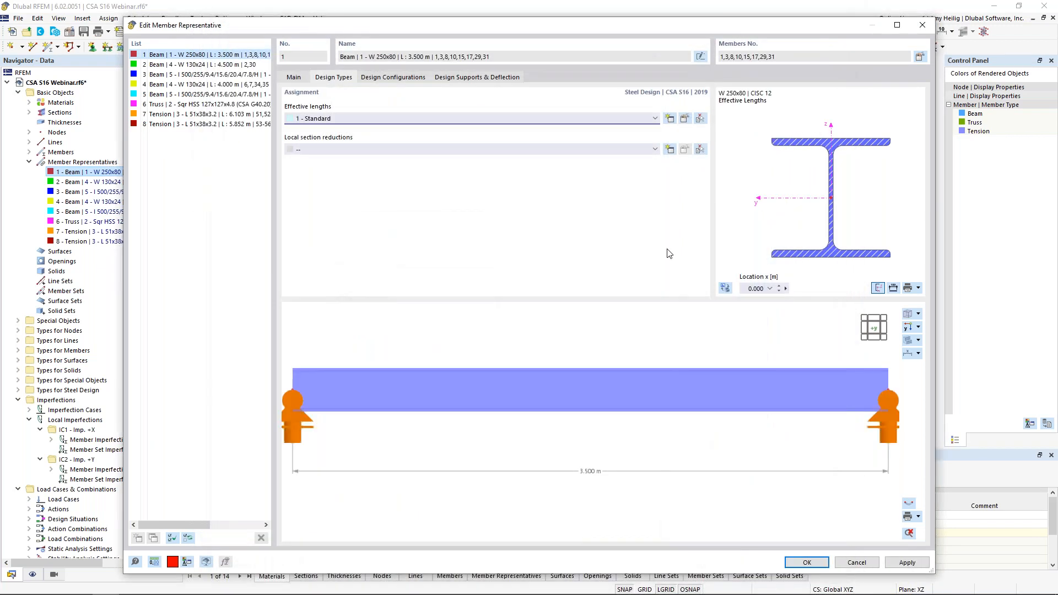
- Review the columns' effective length settings, nodal supports and effective length factors against the model, comparing solid and wireframe display
click(683, 119)
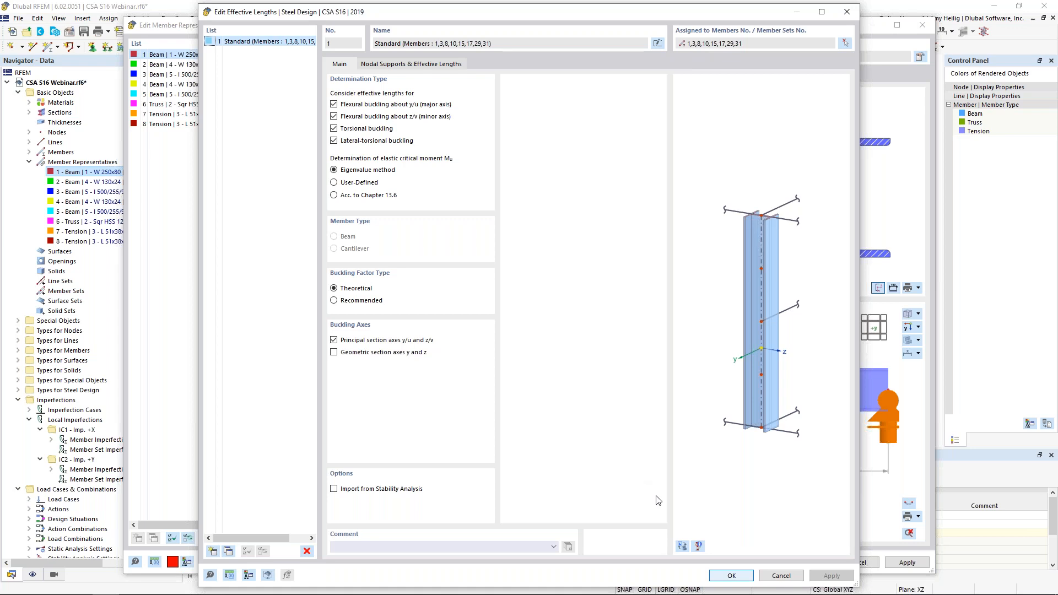
click(680, 547)
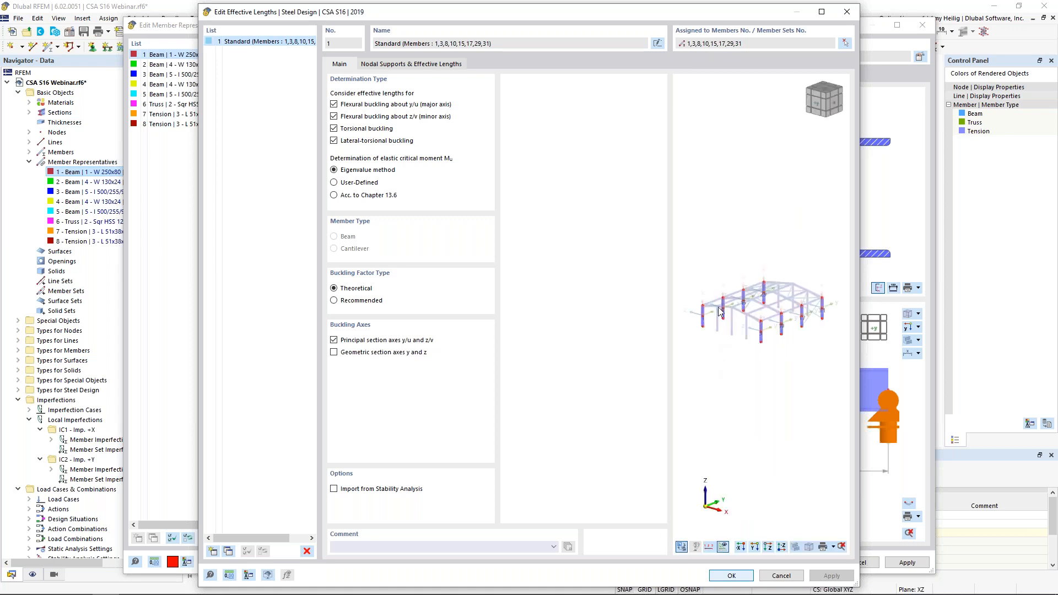
scroll(707, 305, up, 2)
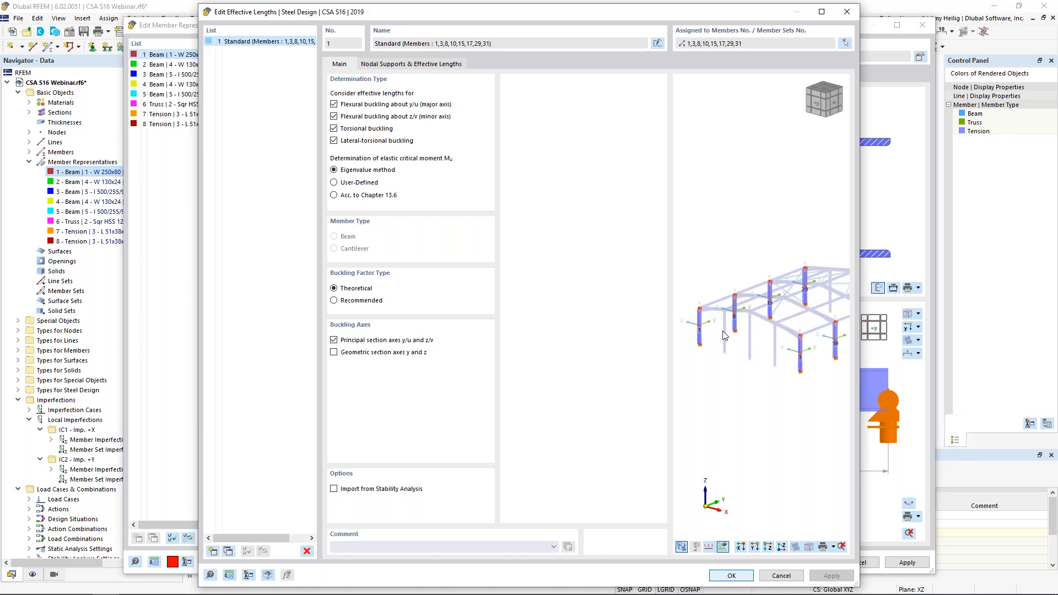
scroll(693, 329, up, 5)
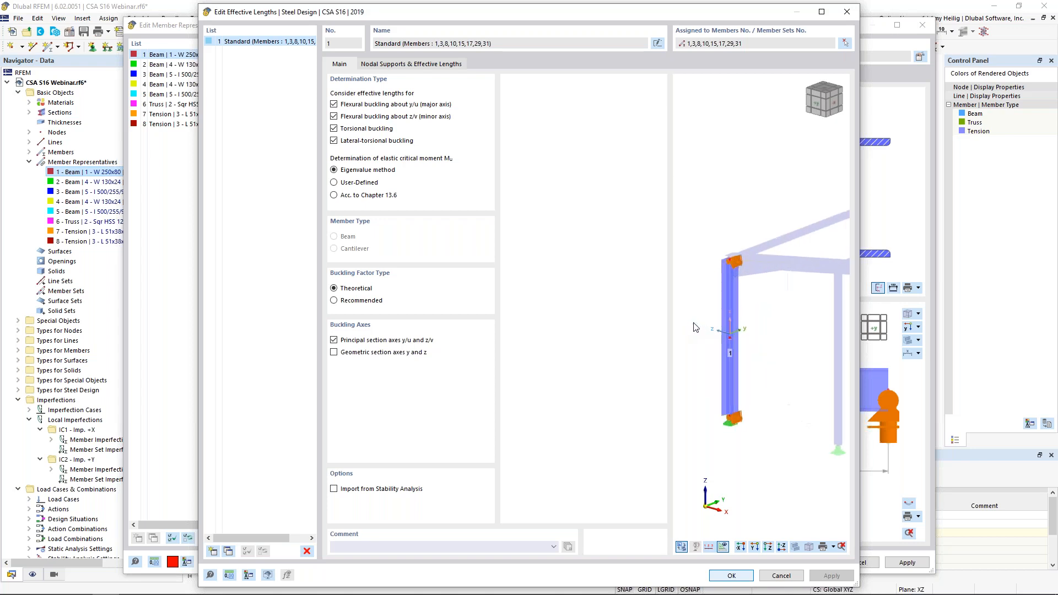
scroll(695, 328, up, 1)
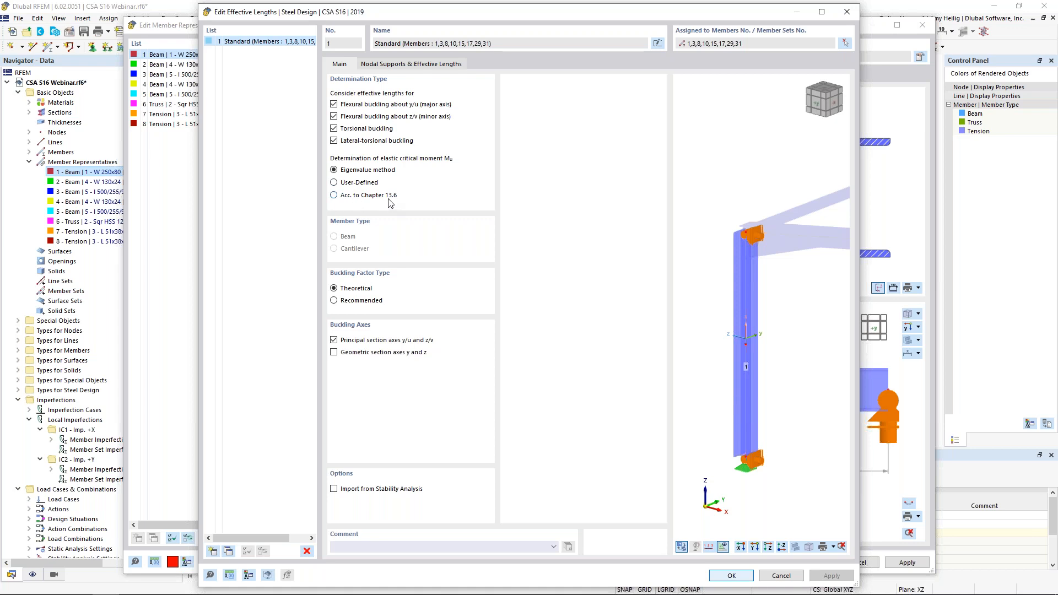
click(409, 64)
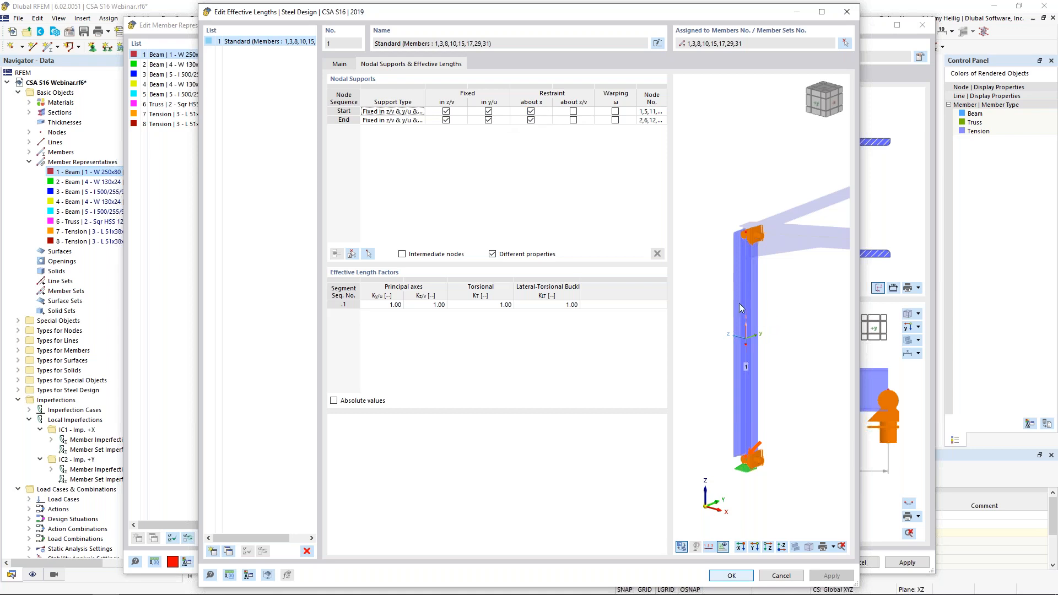
click(794, 546)
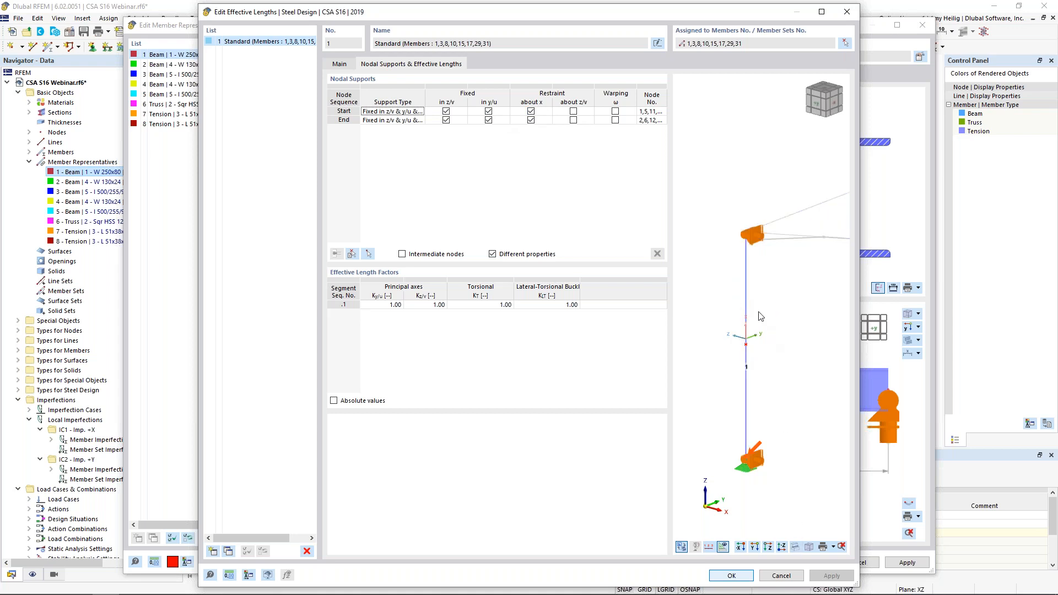
click(795, 547)
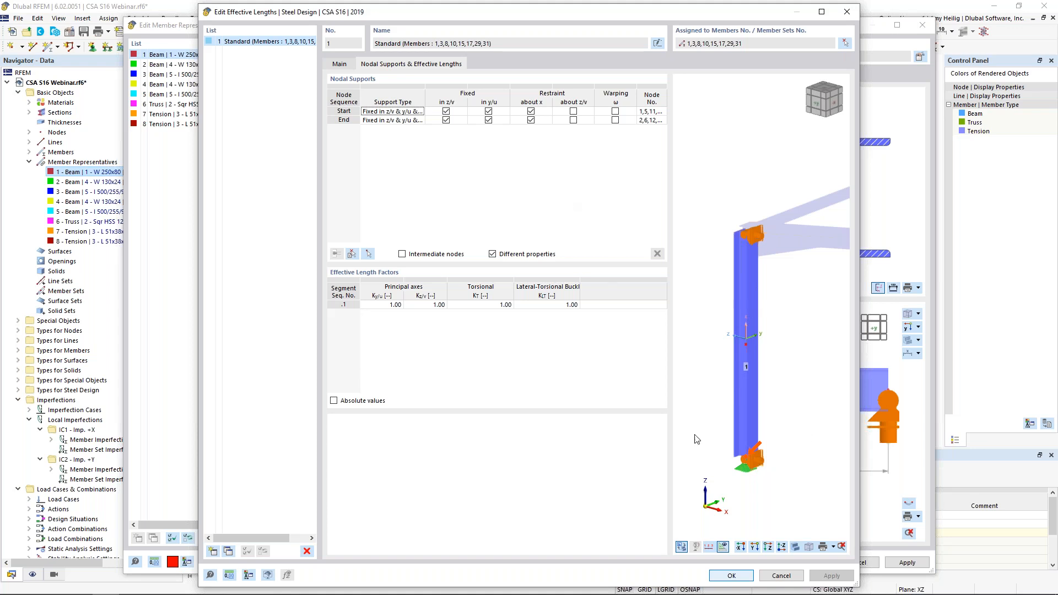
click(732, 575)
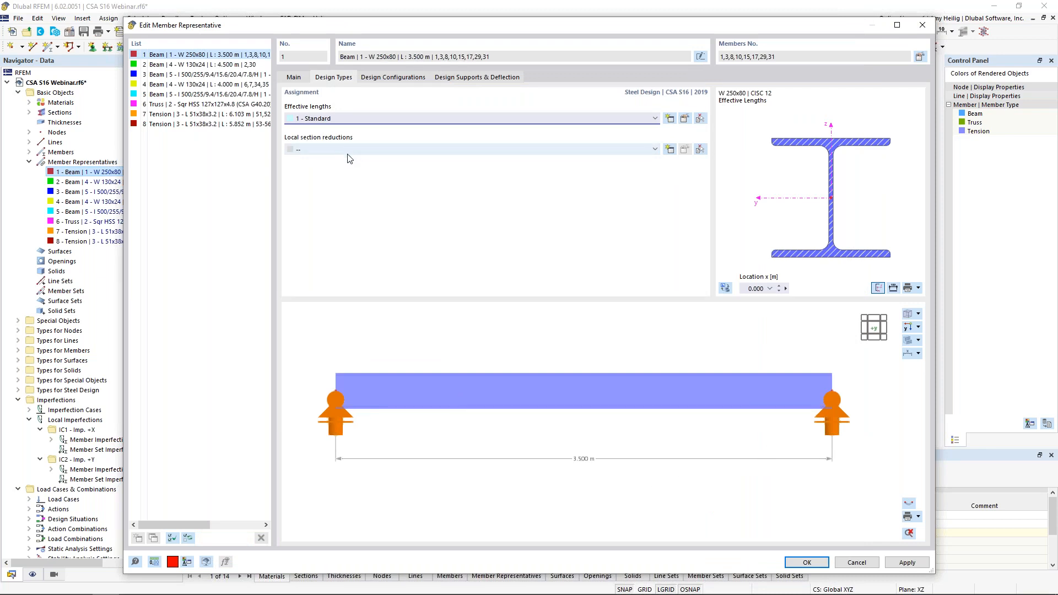
click(669, 149)
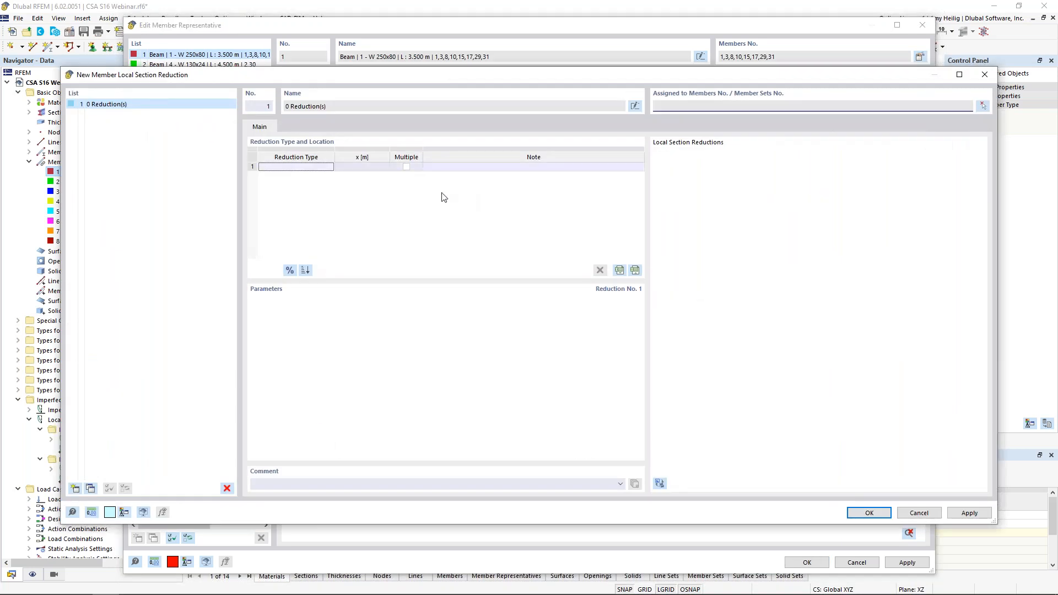
click(329, 168)
click(331, 168)
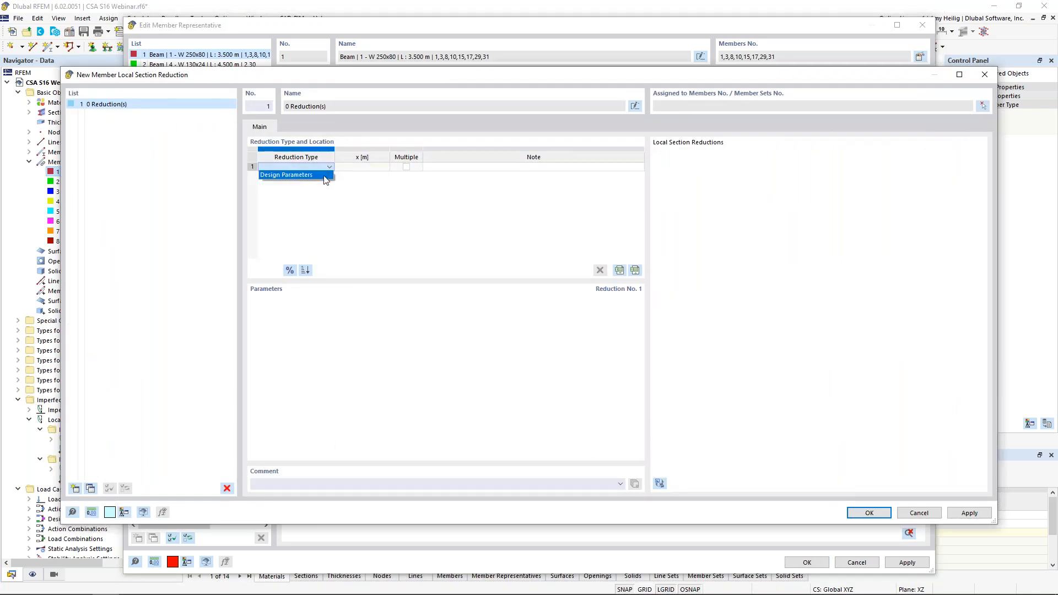
click(325, 175)
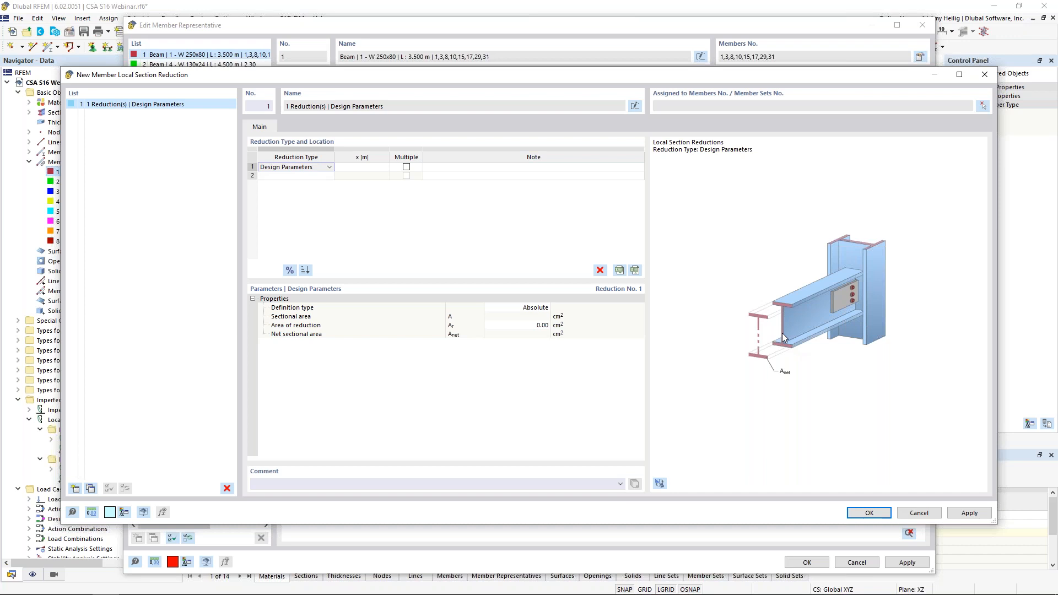
click(919, 513)
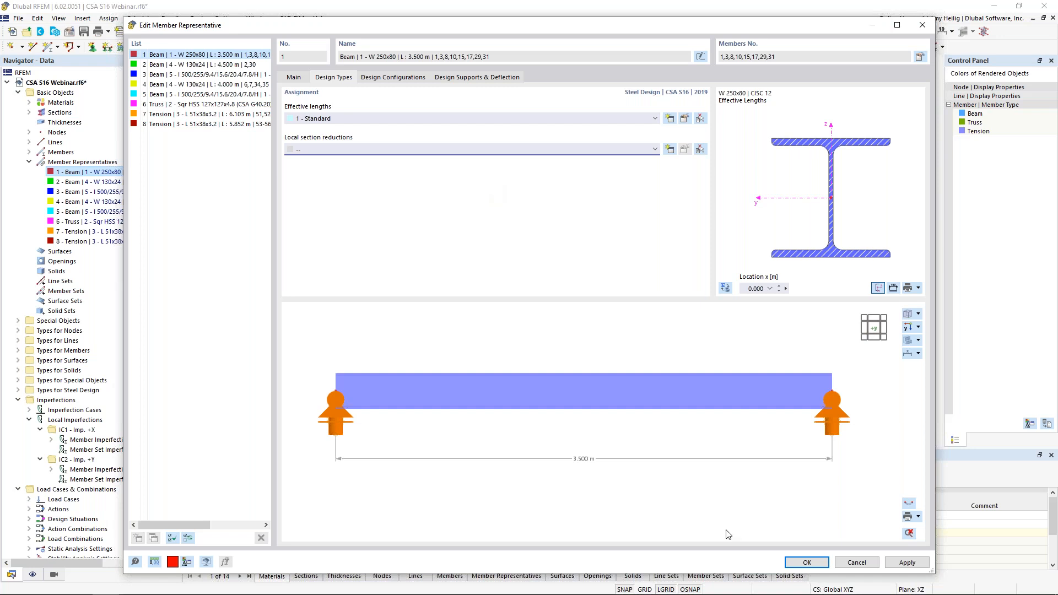
- Accept the column representative's settings and activate the steel design properties for the haunched end beams of representative 3
click(794, 566)
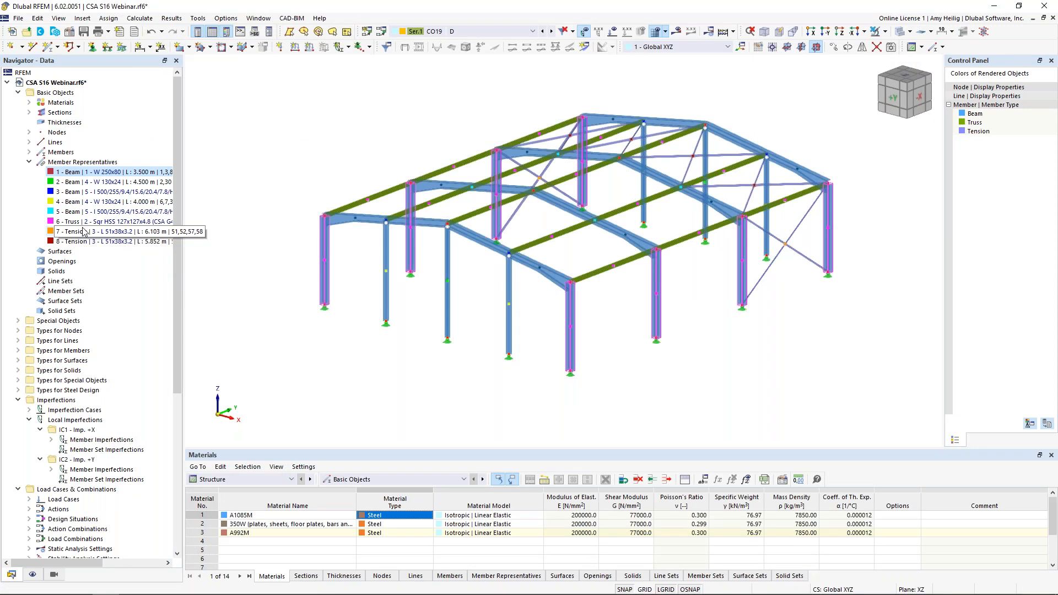
click(68, 193)
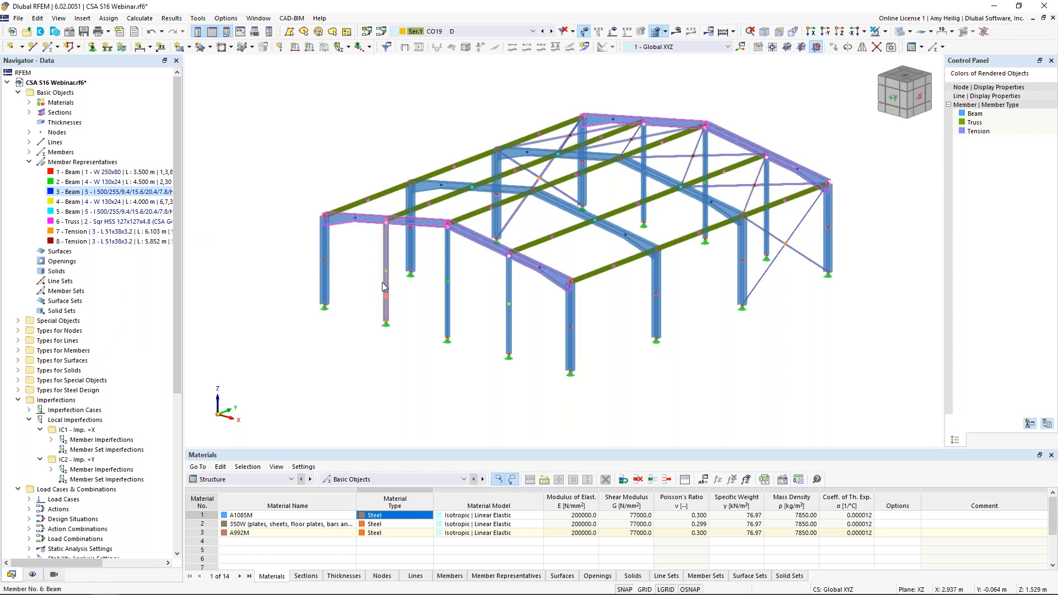
double_click(67, 194)
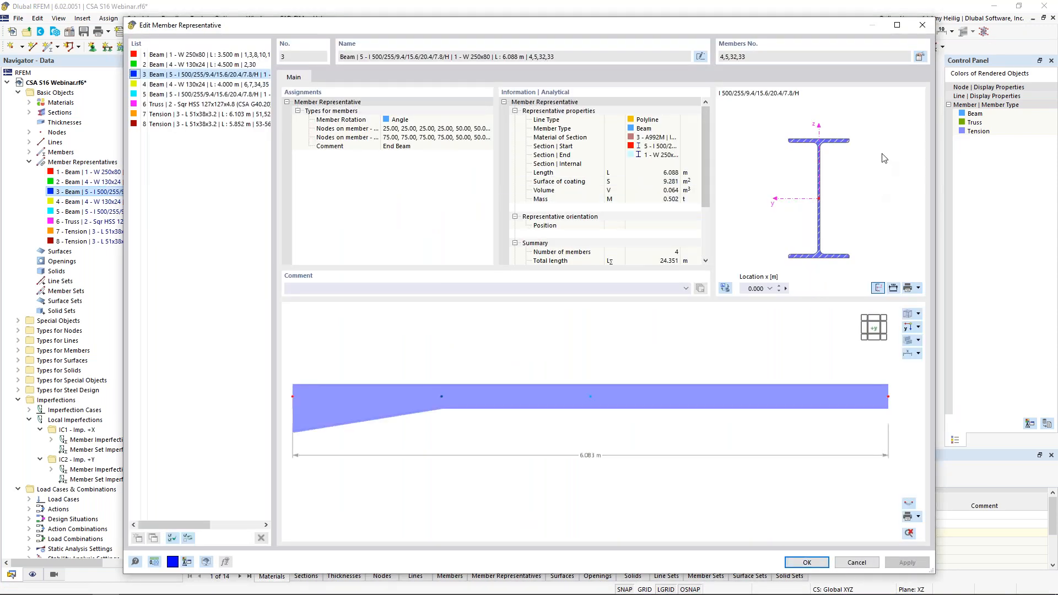
click(919, 58)
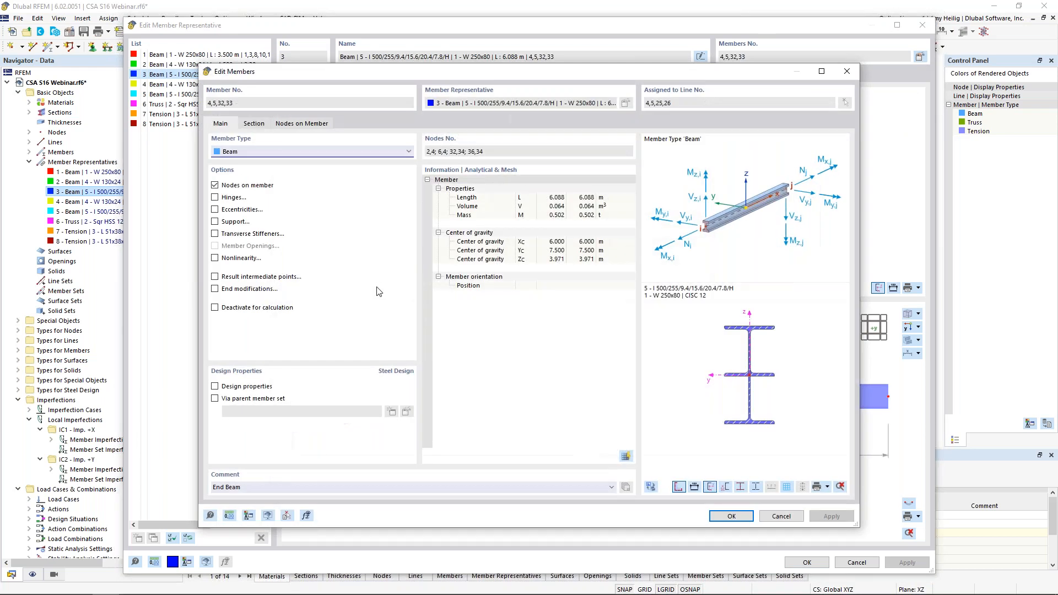
click(216, 387)
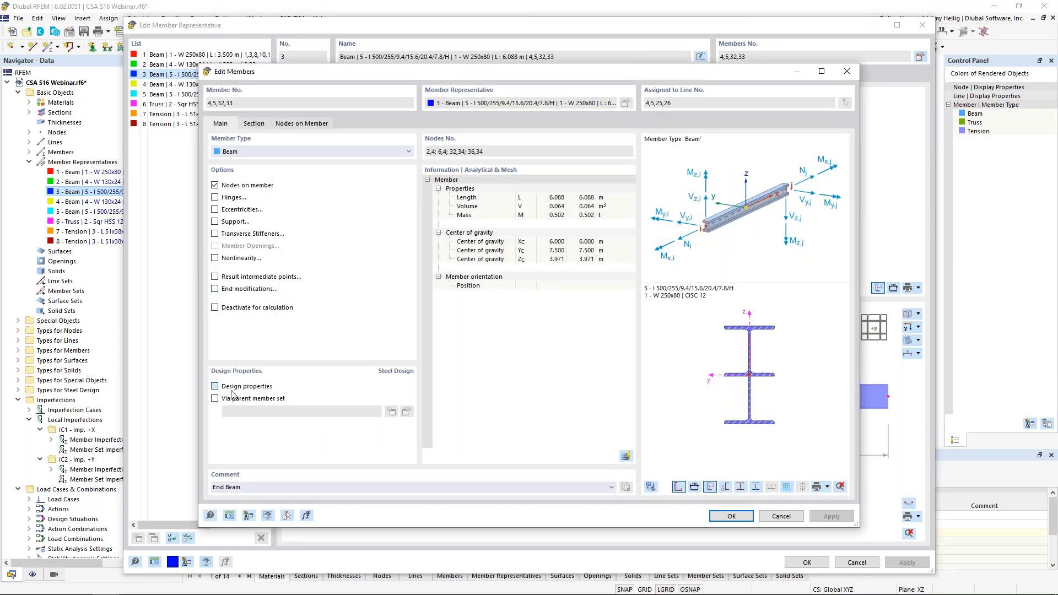
click(724, 519)
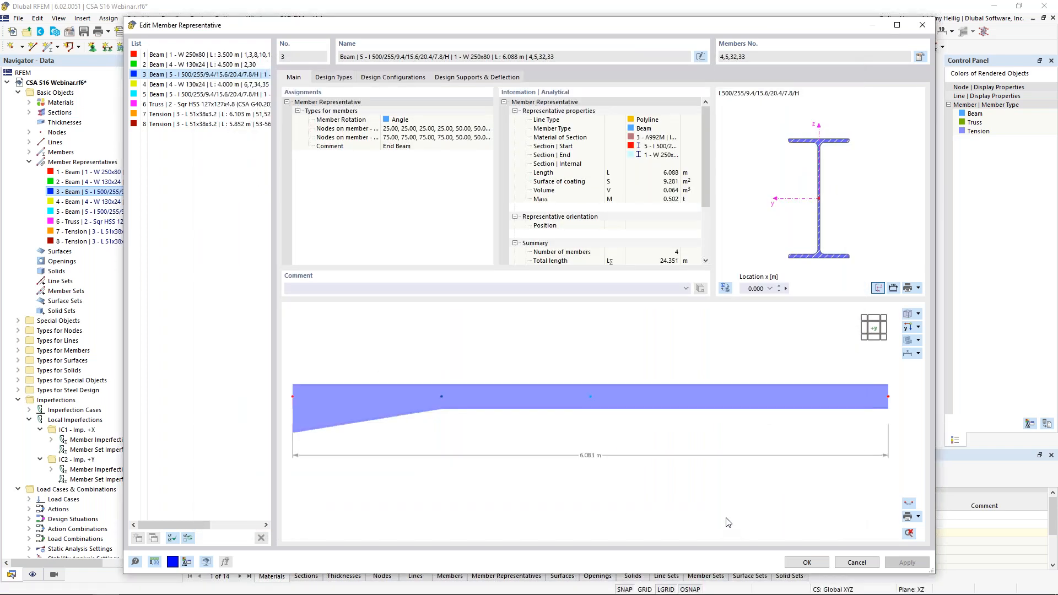
- Create a second, separate set of effective lengths with default settings for the haunched end beams, members 4, 5, 32 and 33
click(332, 78)
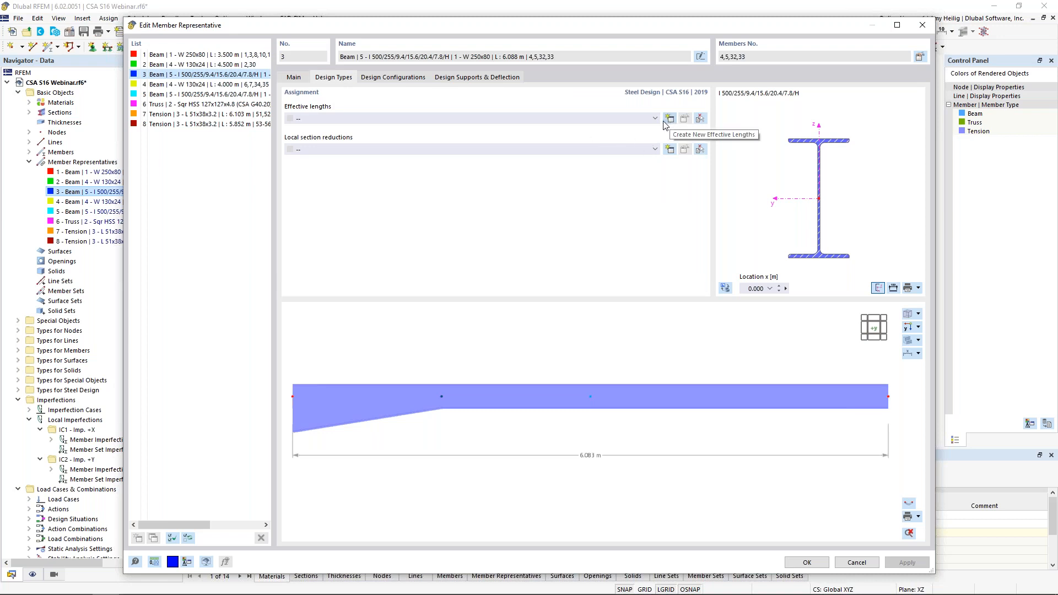
click(655, 120)
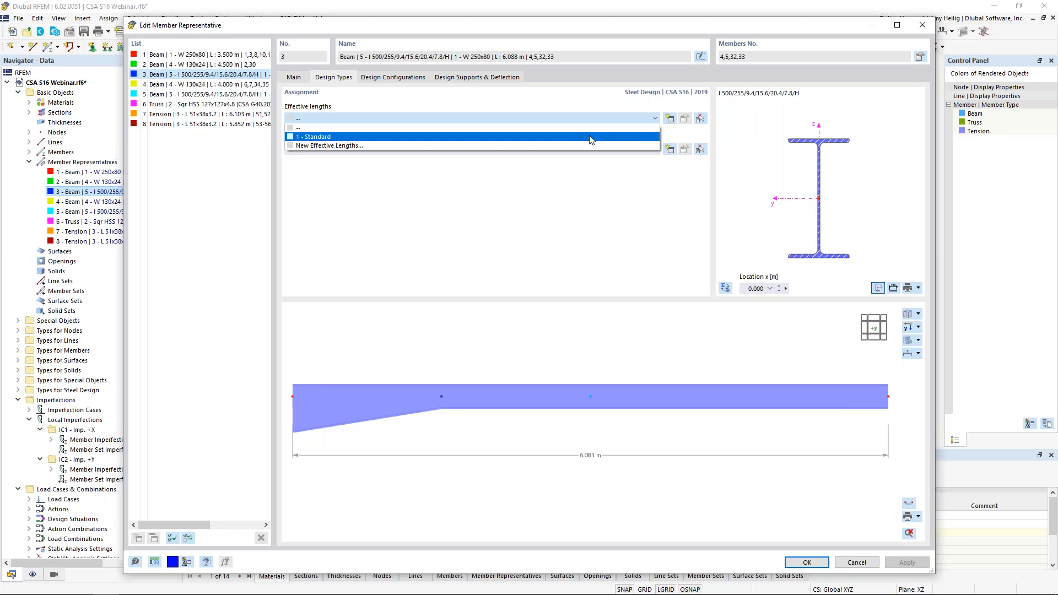
click(599, 192)
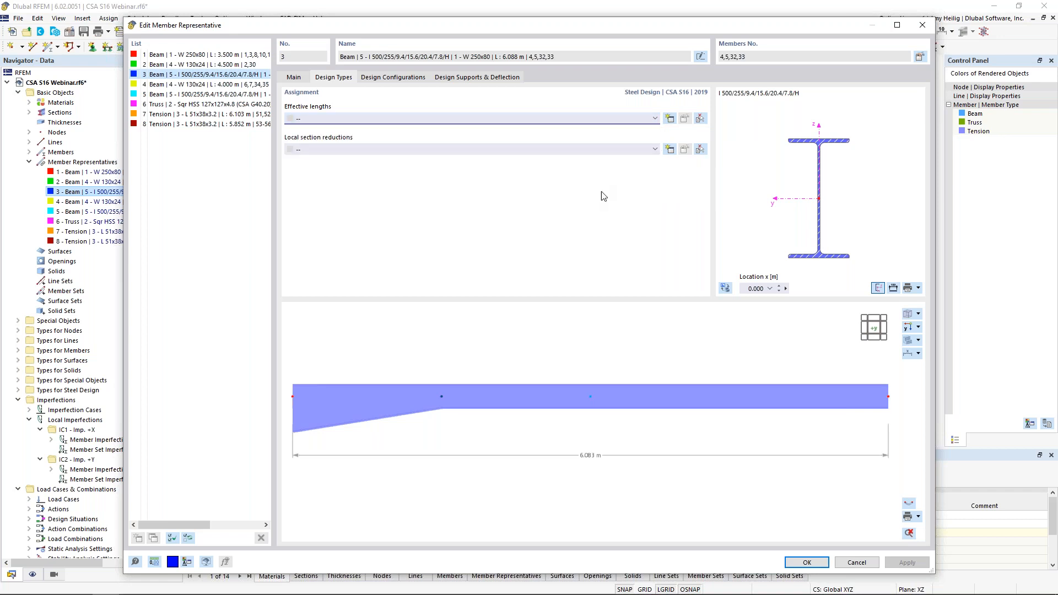
click(673, 120)
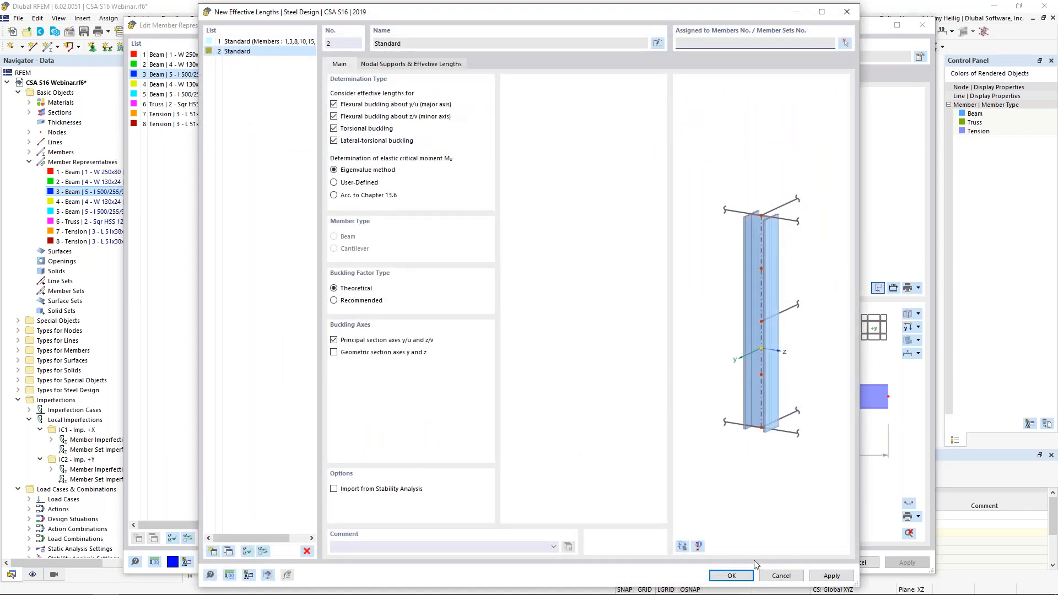
click(730, 575)
- Open the effective lengths of members 4, 5, 32 and 33 for editing and preview them on the structural model
click(684, 119)
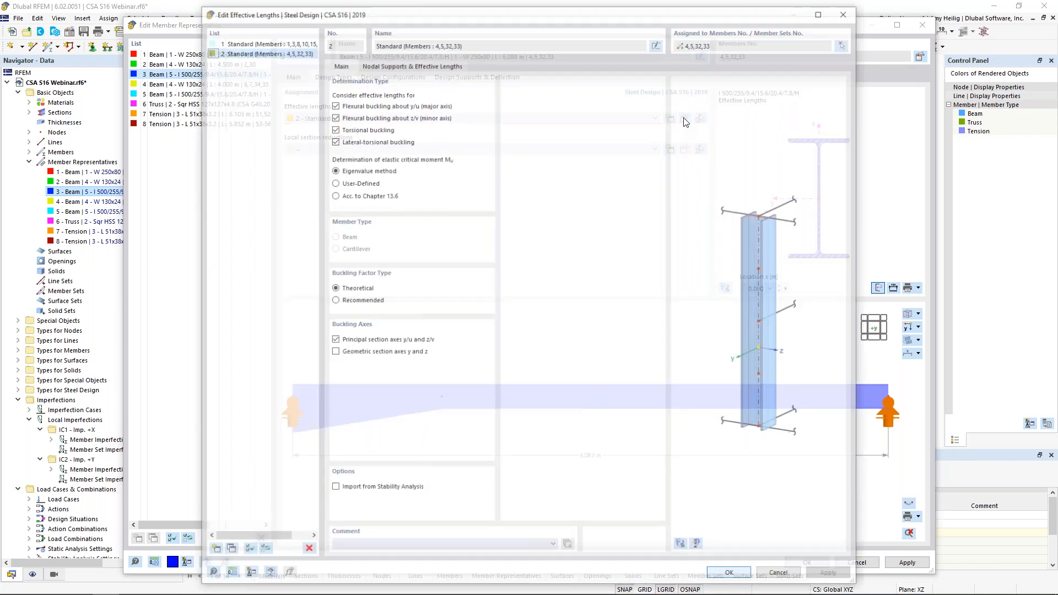
click(682, 546)
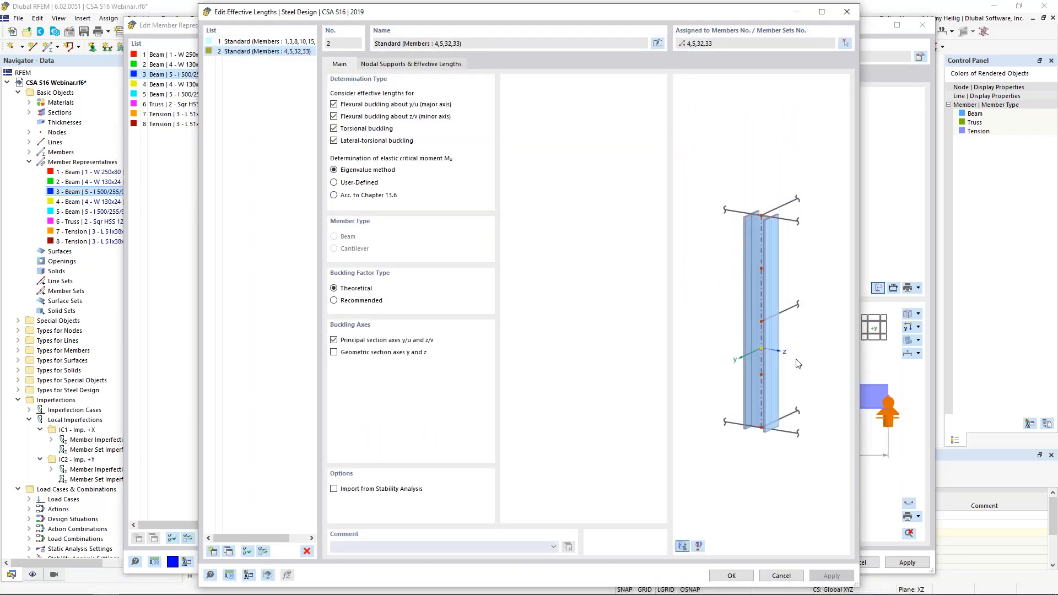
scroll(703, 328, up, 5)
scroll(703, 328, down, 1)
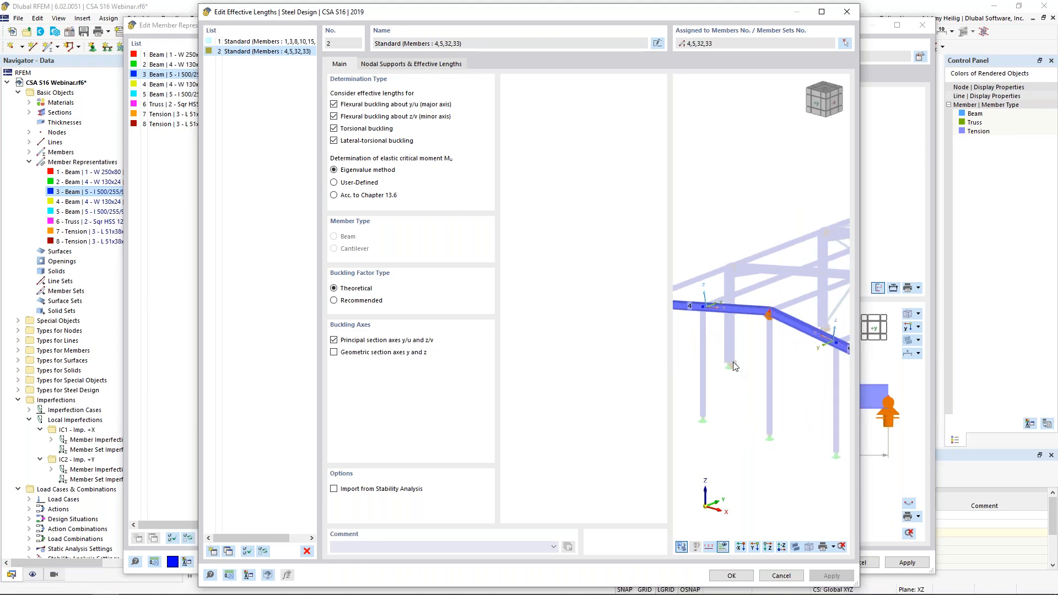
mouse_move(736, 357)
middle_down()
mouse_move(785, 356)
mouse_move(745, 343)
middle_up()
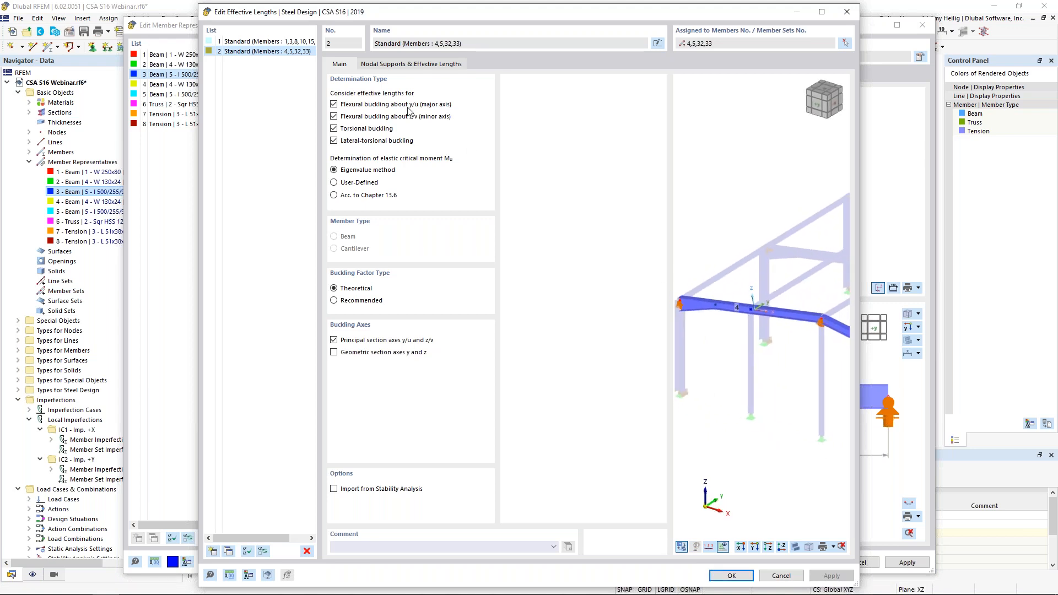
- Activate intermediate nodes for the end beams' nodal supports and import both intermediate nodes from the members
click(408, 67)
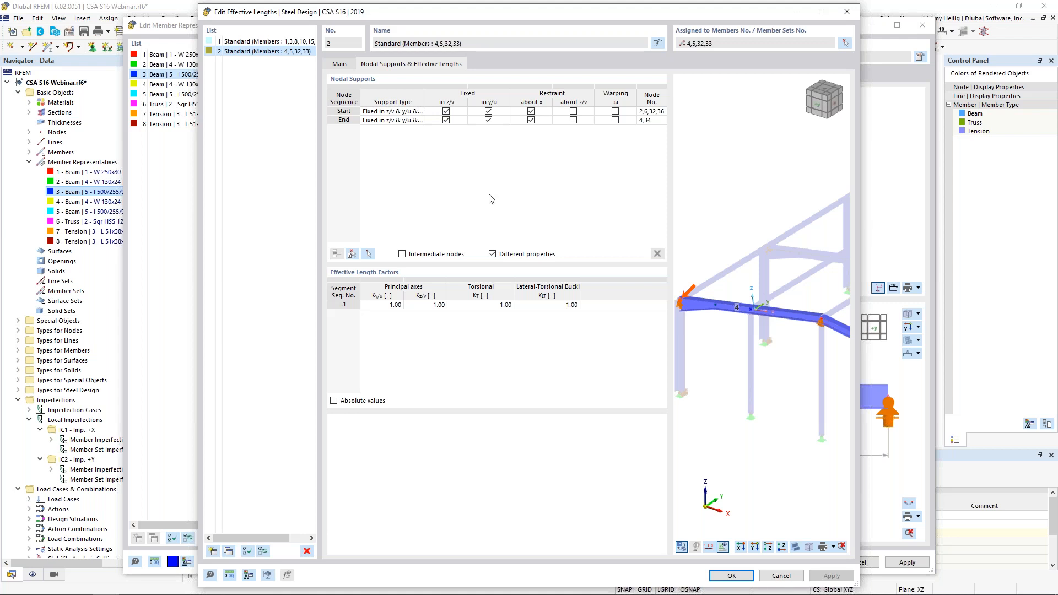
click(401, 254)
click(352, 253)
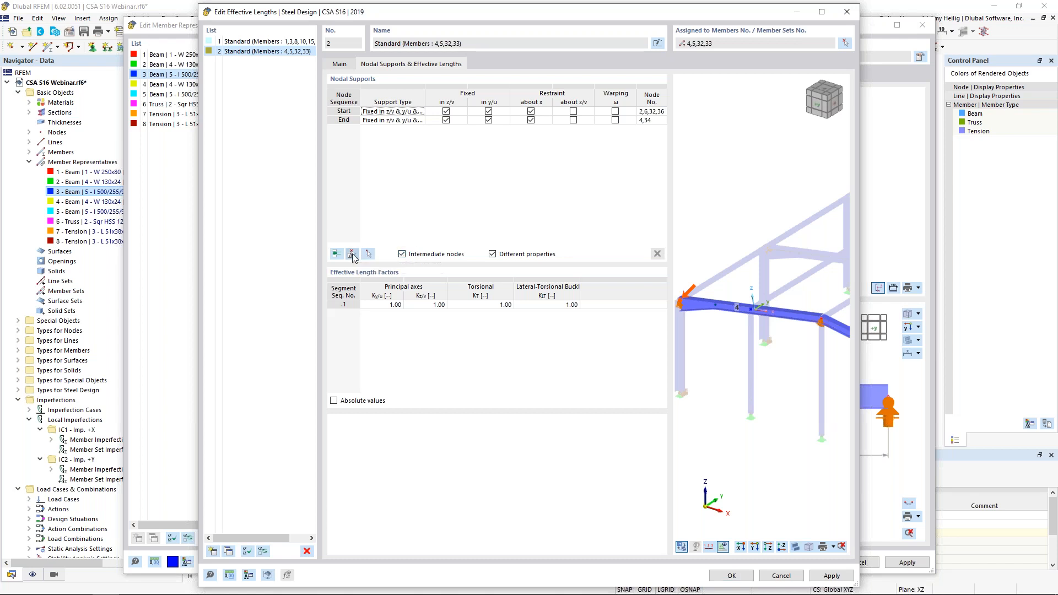
click(365, 219)
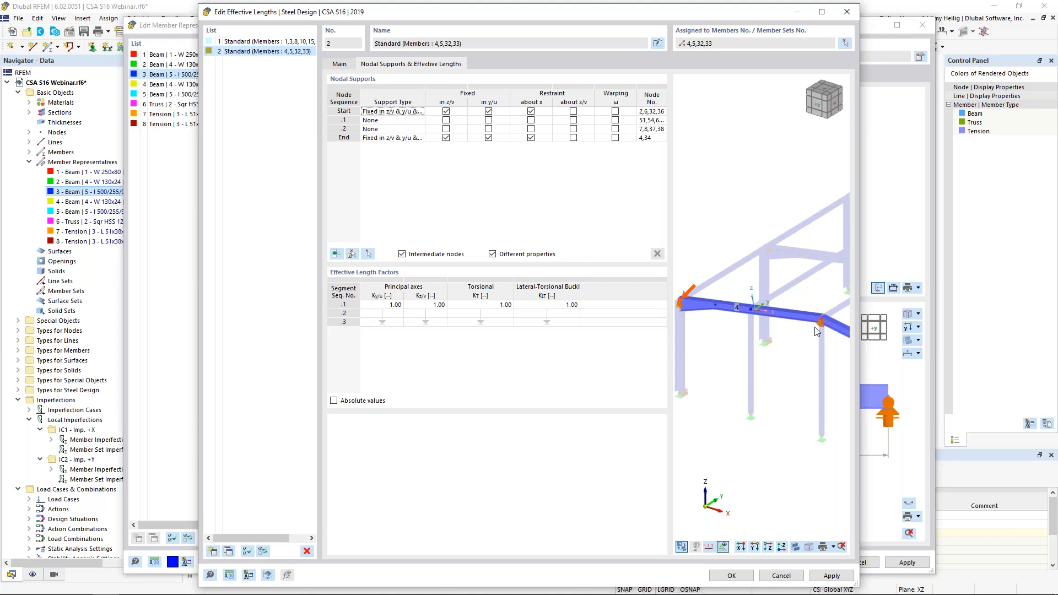
- Check the end beams' start and intermediate nodes against the model and fix intermediate node .2 in z/v and y/u
middle_drag(705, 341, 754, 340)
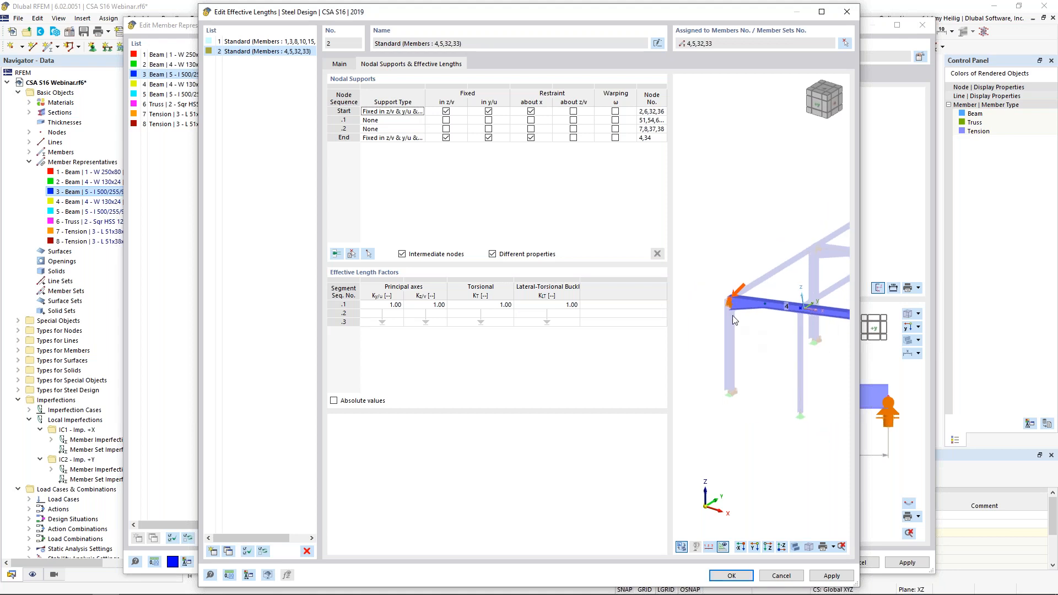
scroll(732, 319, up, 4)
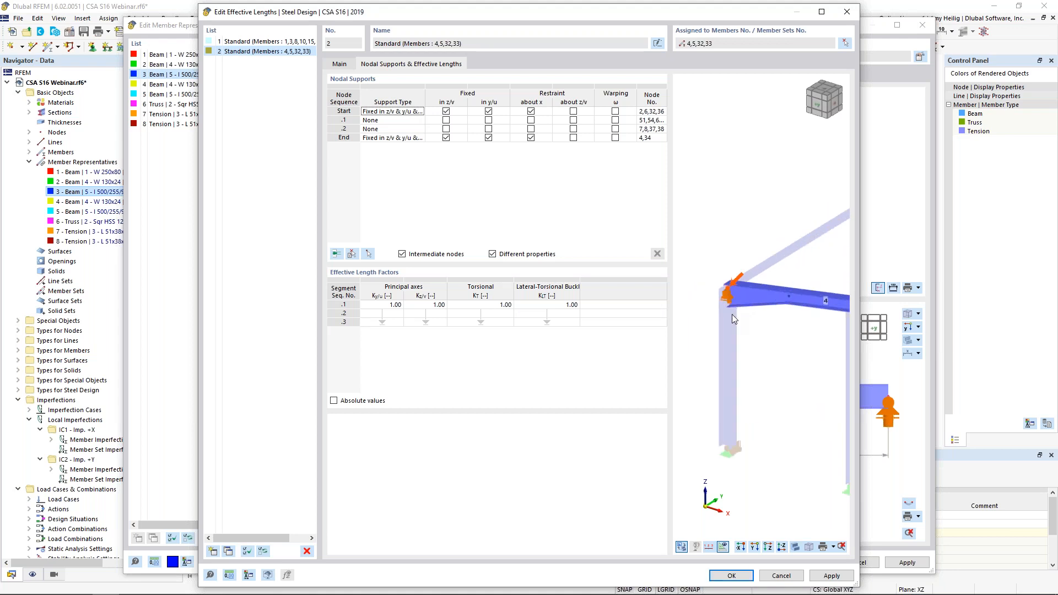
click(502, 112)
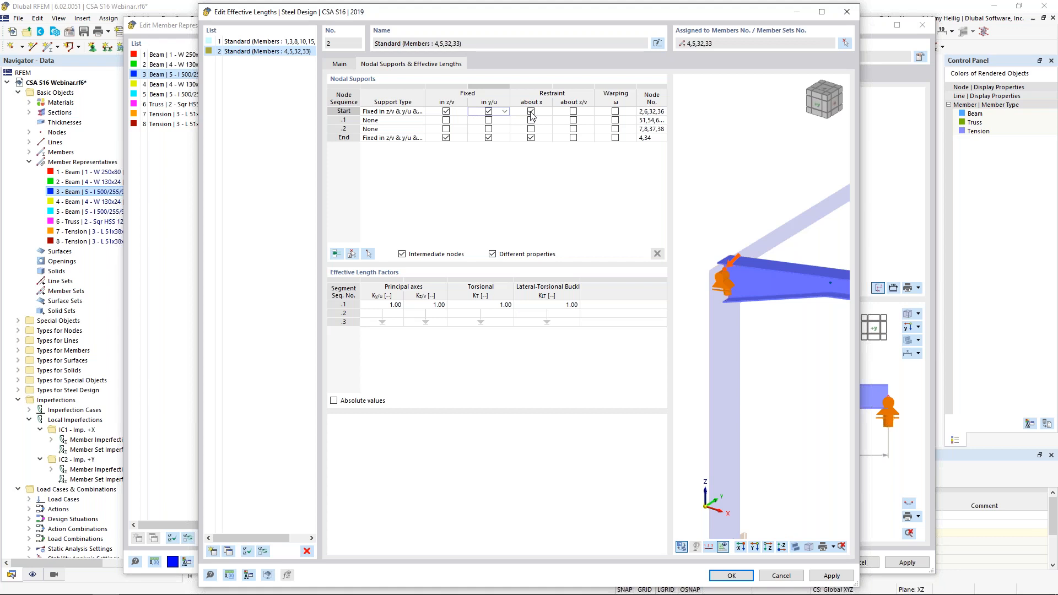
click(476, 121)
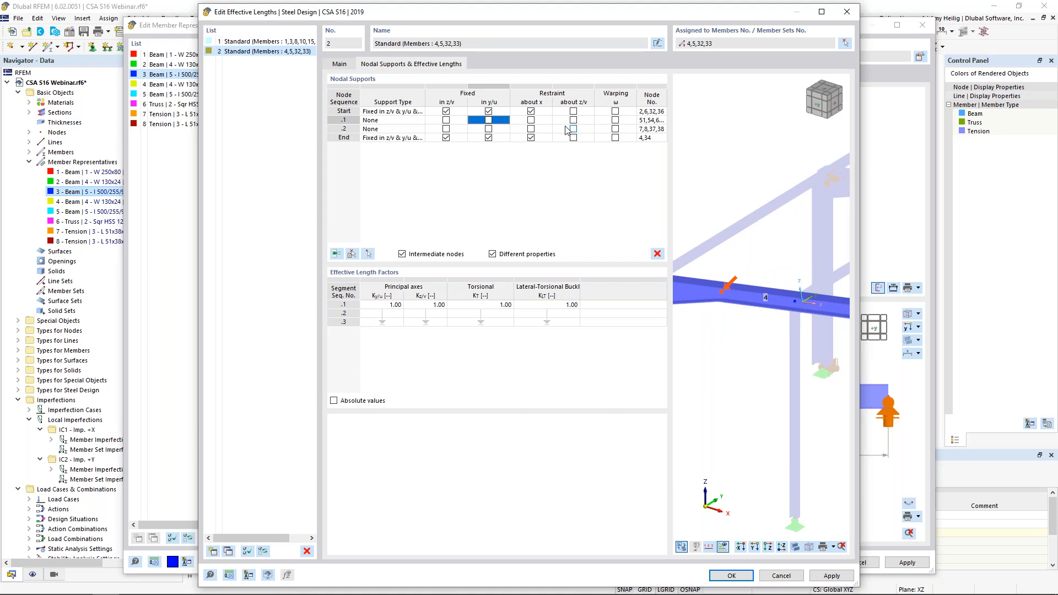
click(476, 130)
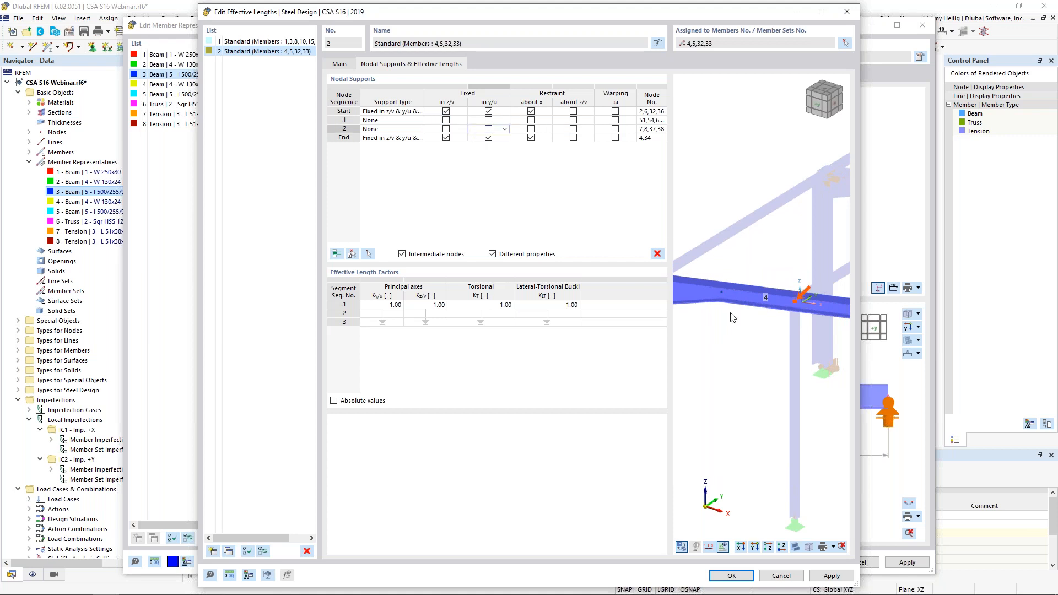
middle_drag(790, 336, 695, 218)
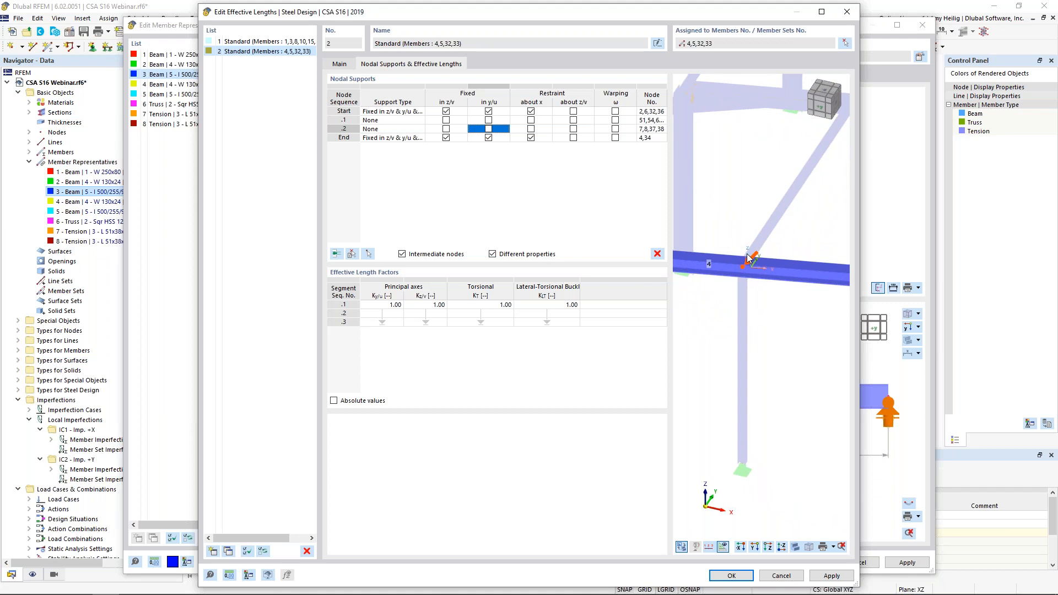
click(447, 130)
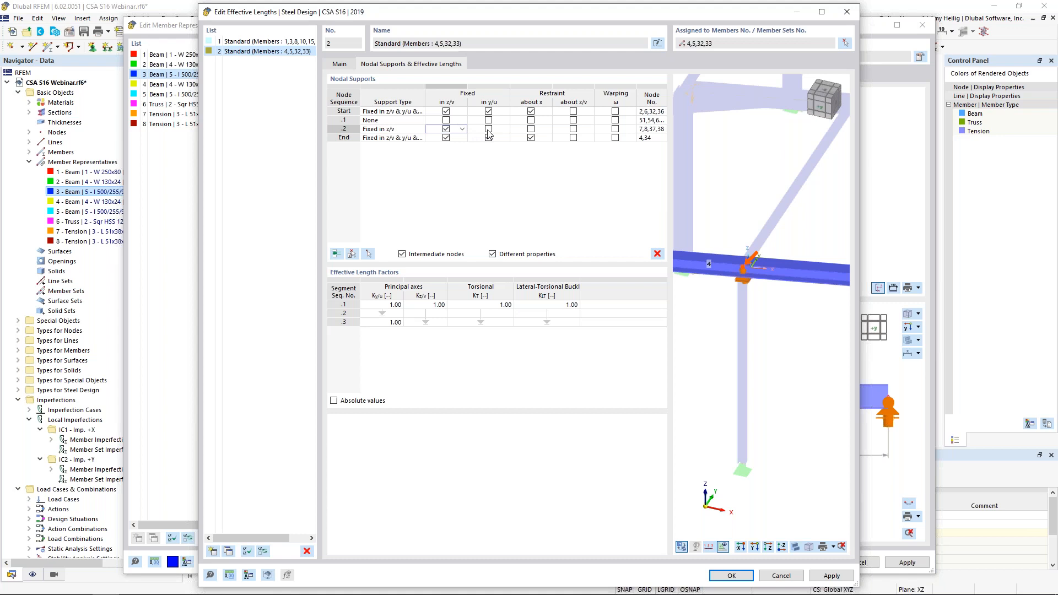
click(488, 131)
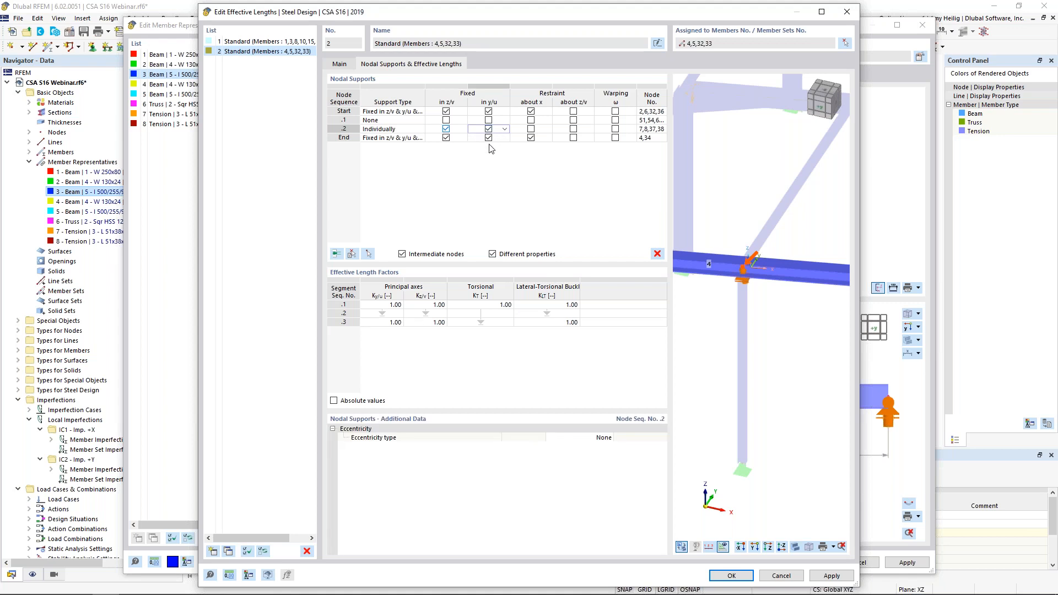
- Remove the restraint about x from the end beams' End support and review the eccentricity types, keeping None
middle_drag(803, 331, 679, 310)
middle_drag(781, 316, 735, 317)
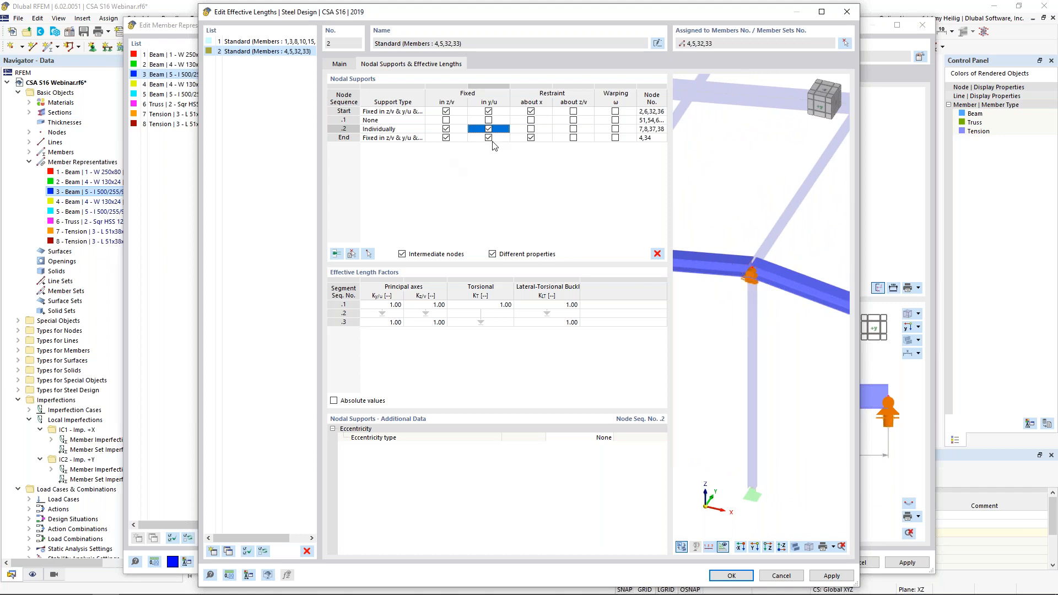
click(530, 139)
click(530, 138)
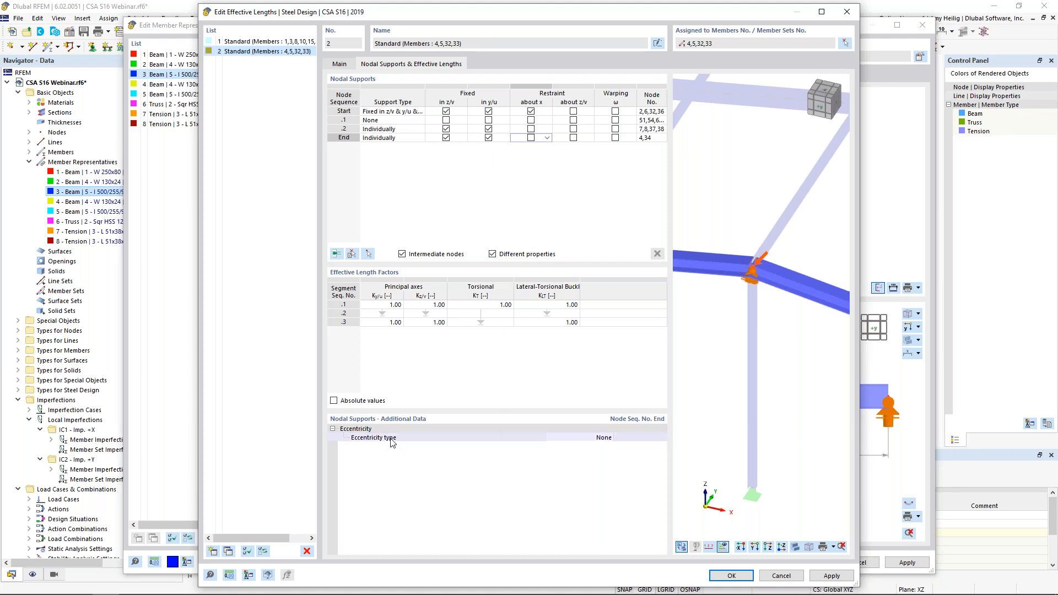
click(587, 440)
click(609, 438)
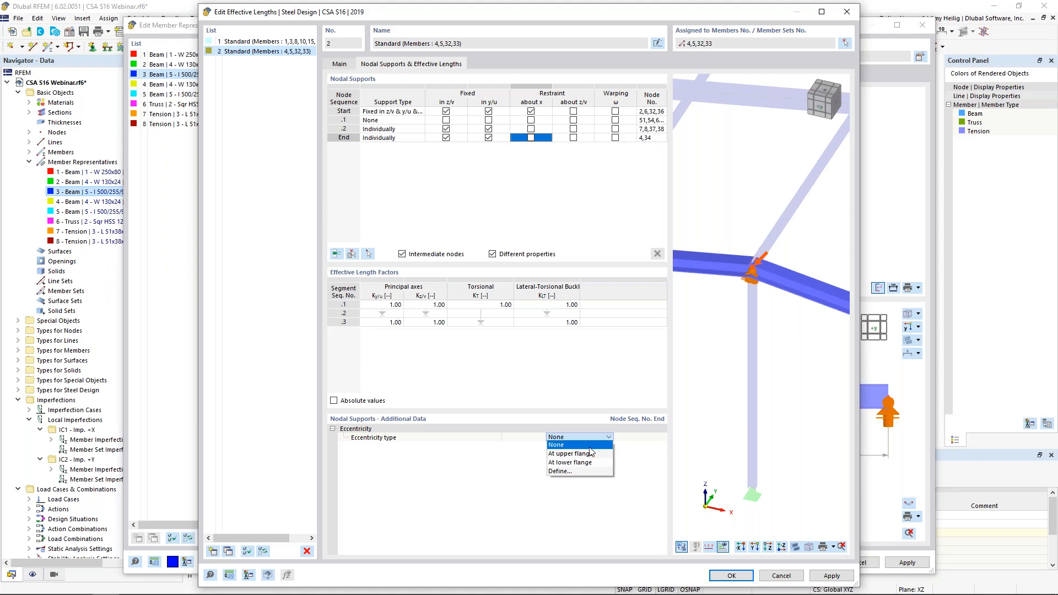
click(628, 454)
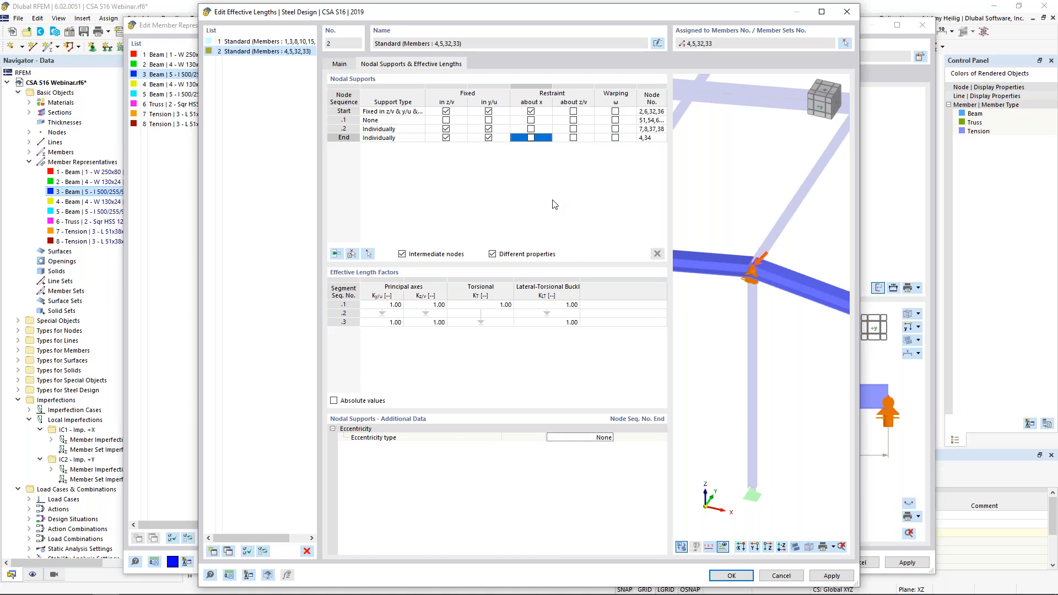
- Accept the end beams' settings and activate the steel design properties for the haunched interior beams of representative 5
click(723, 579)
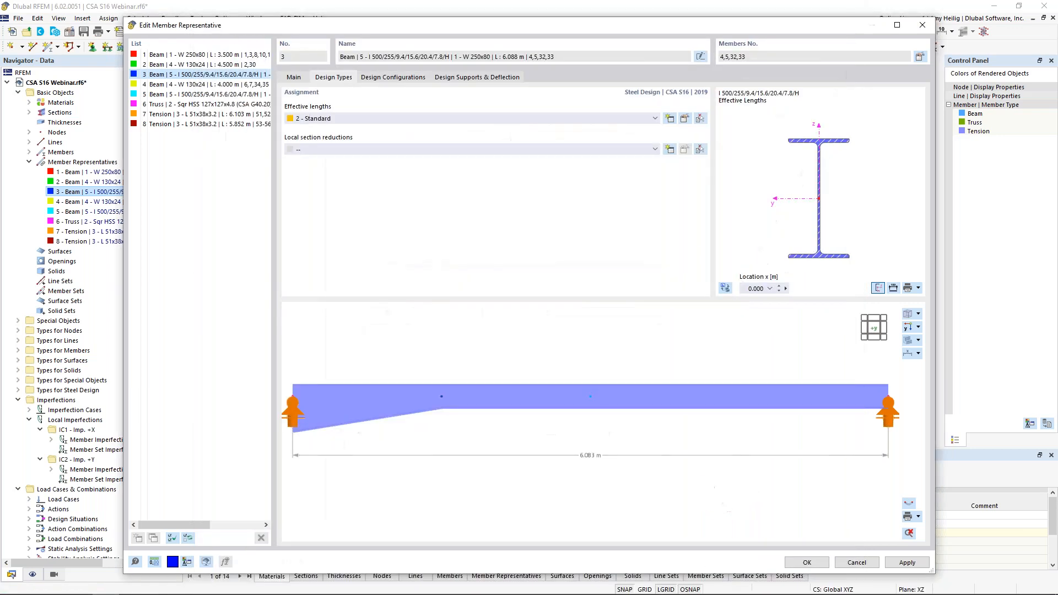
click(794, 564)
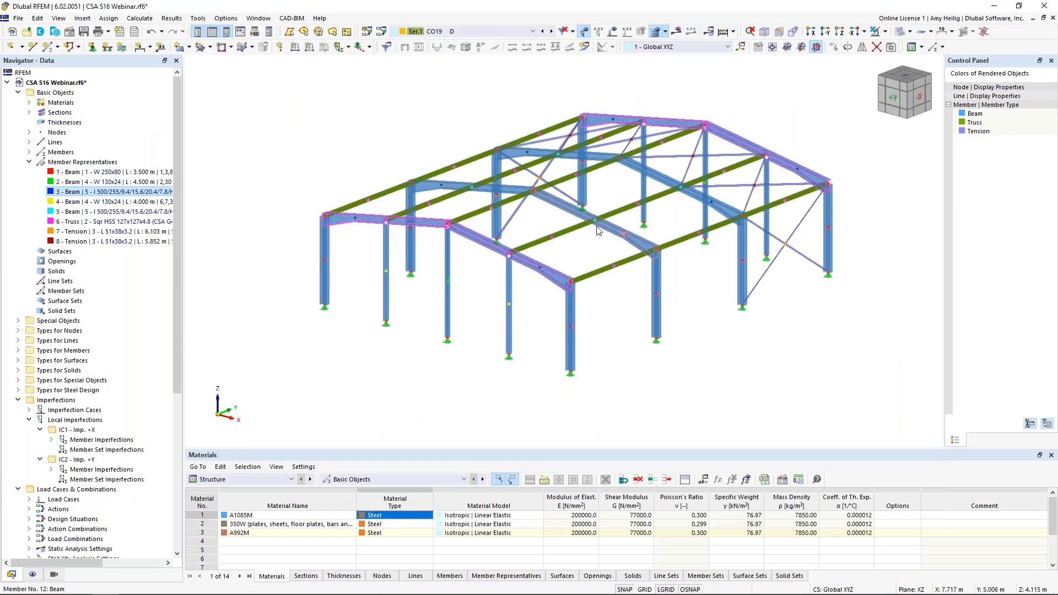
click(68, 215)
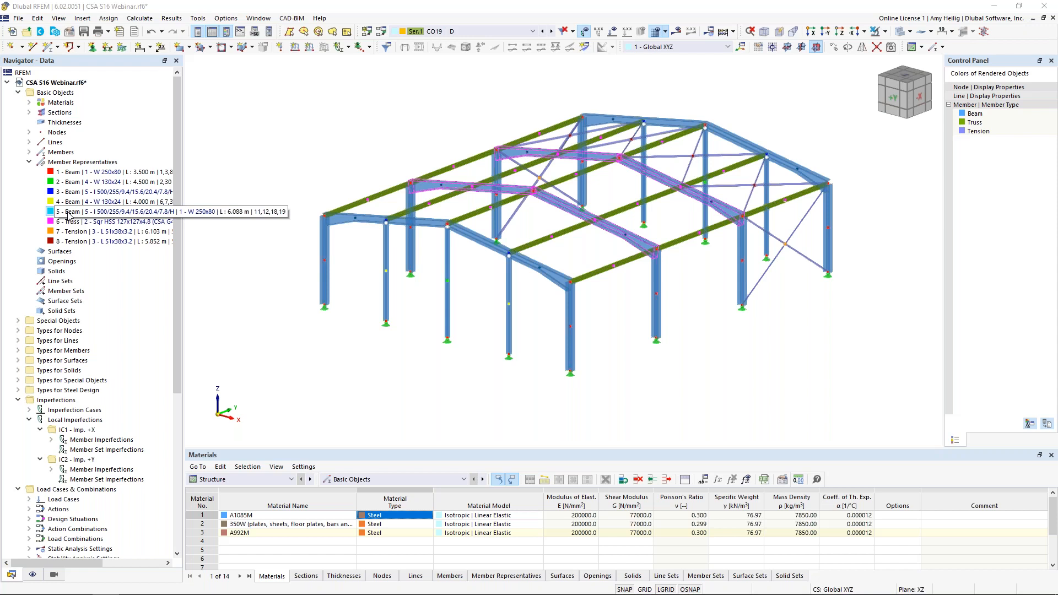
double_click(68, 215)
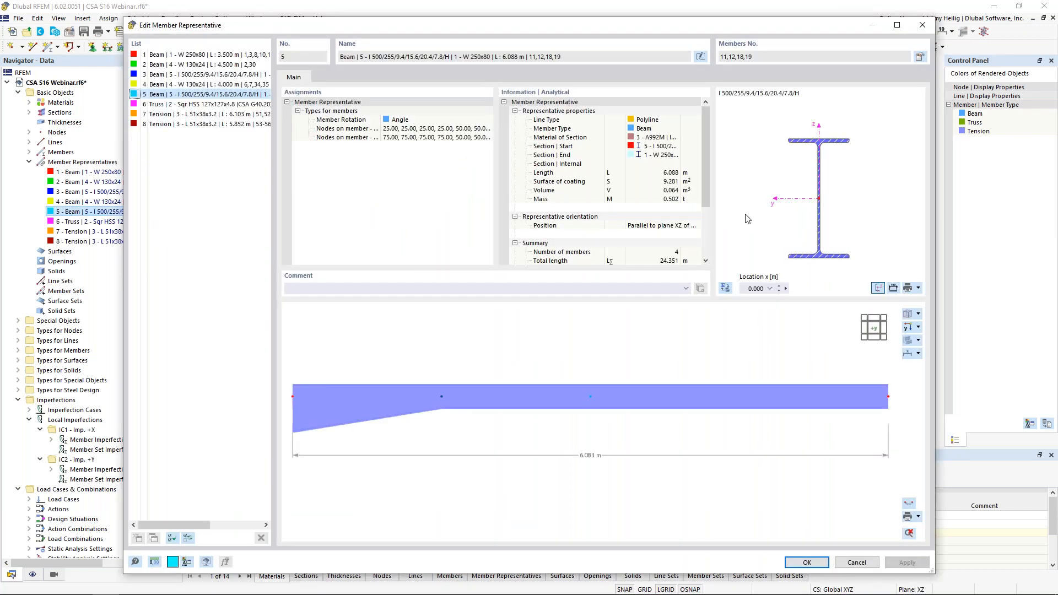
click(920, 57)
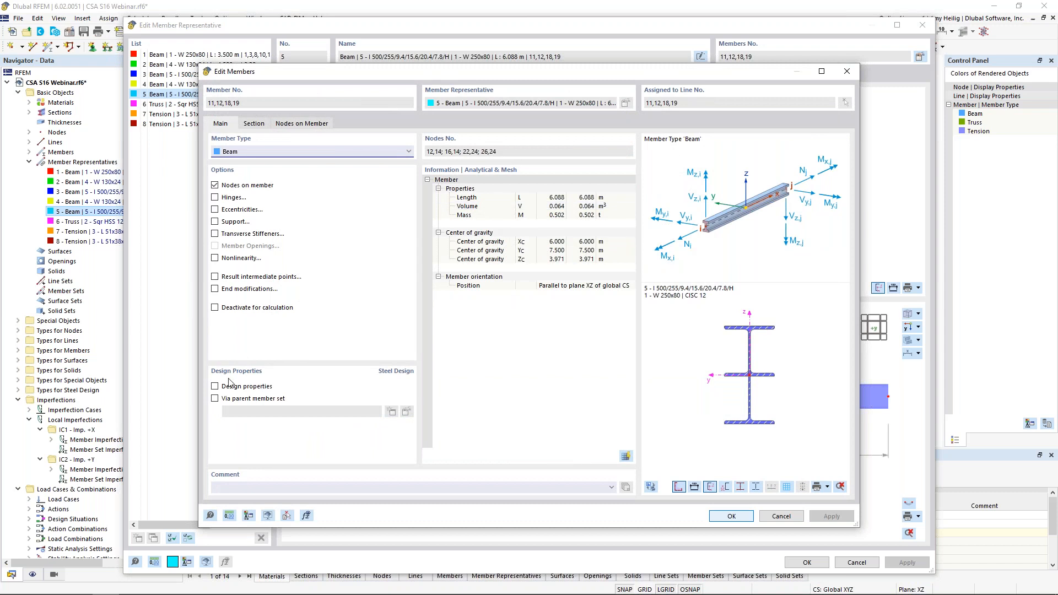
click(215, 387)
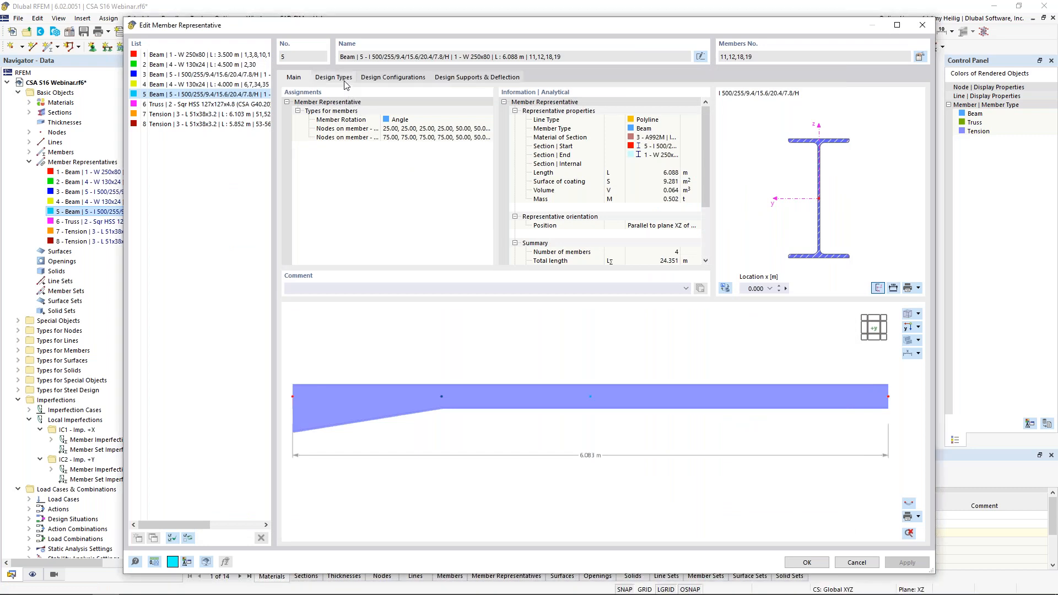
- Create a third set of effective lengths with default settings for interior beams 11, 12, 18 and 19
click(341, 80)
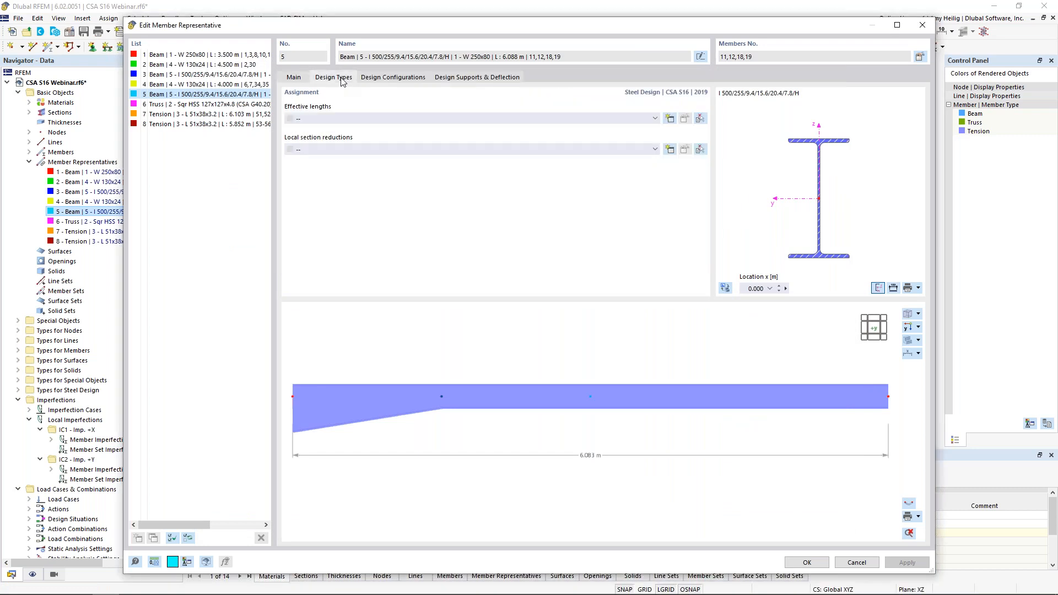
click(670, 119)
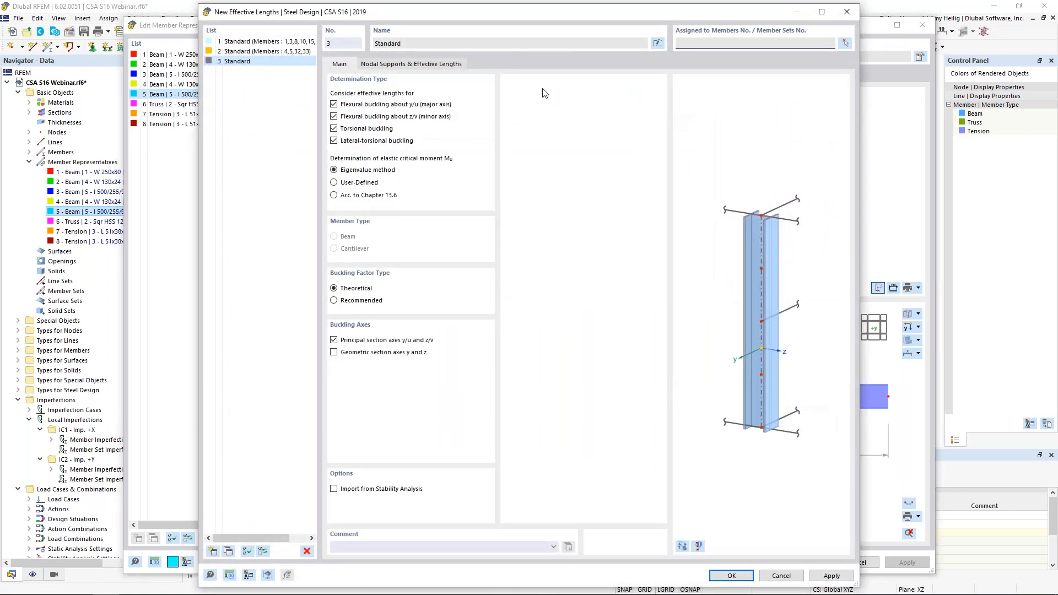
click(732, 576)
- Open the interior beams' effective lengths for editing, activate intermediate nodes and import both from the members
click(685, 119)
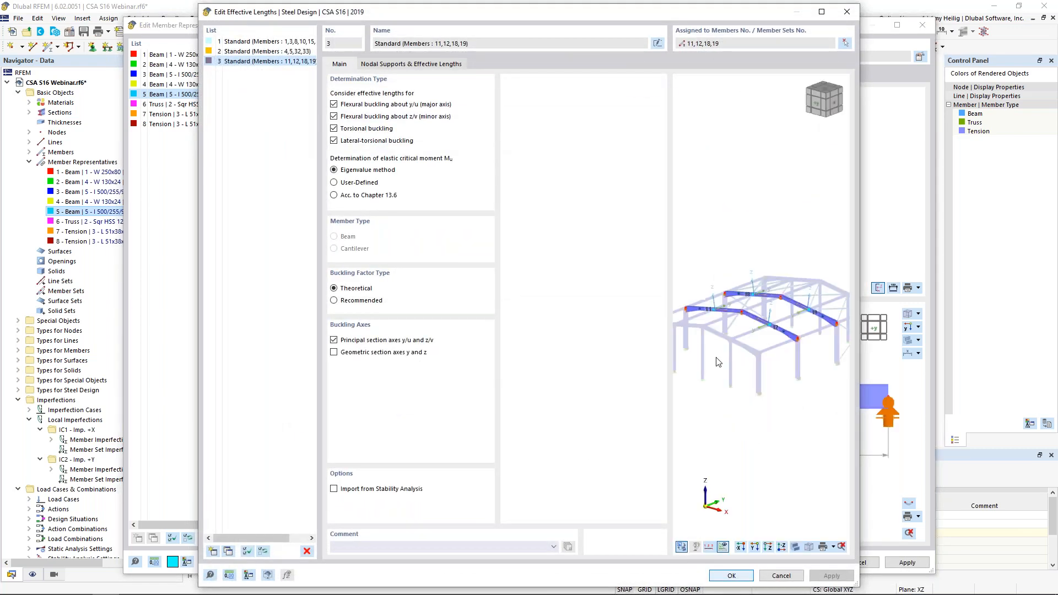
middle_drag(705, 322, 765, 276)
scroll(758, 316, down, 1)
ctrl+middle_drag(758, 316, 783, 341)
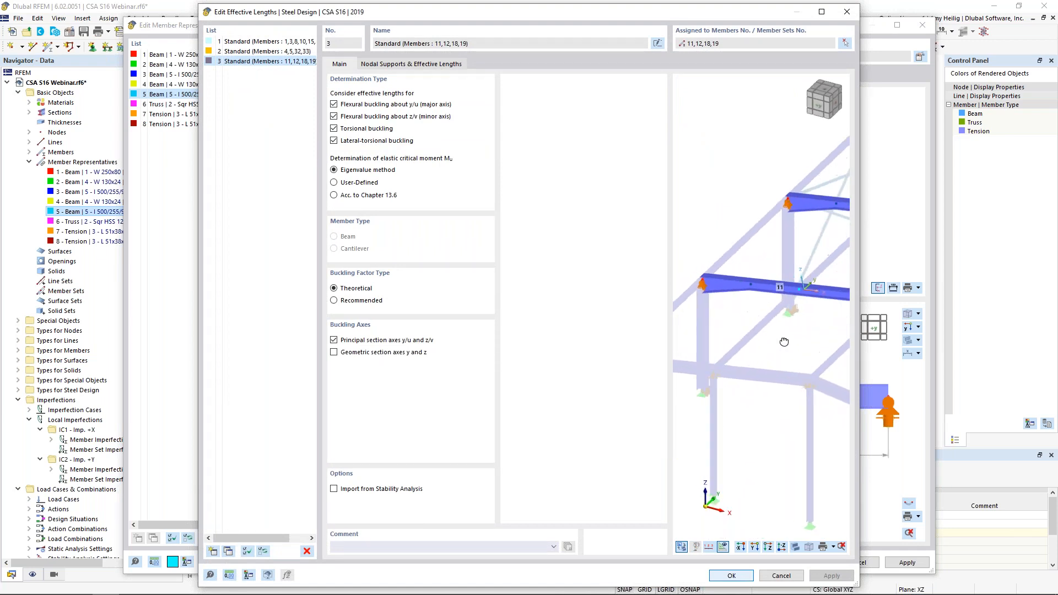
click(385, 64)
click(401, 254)
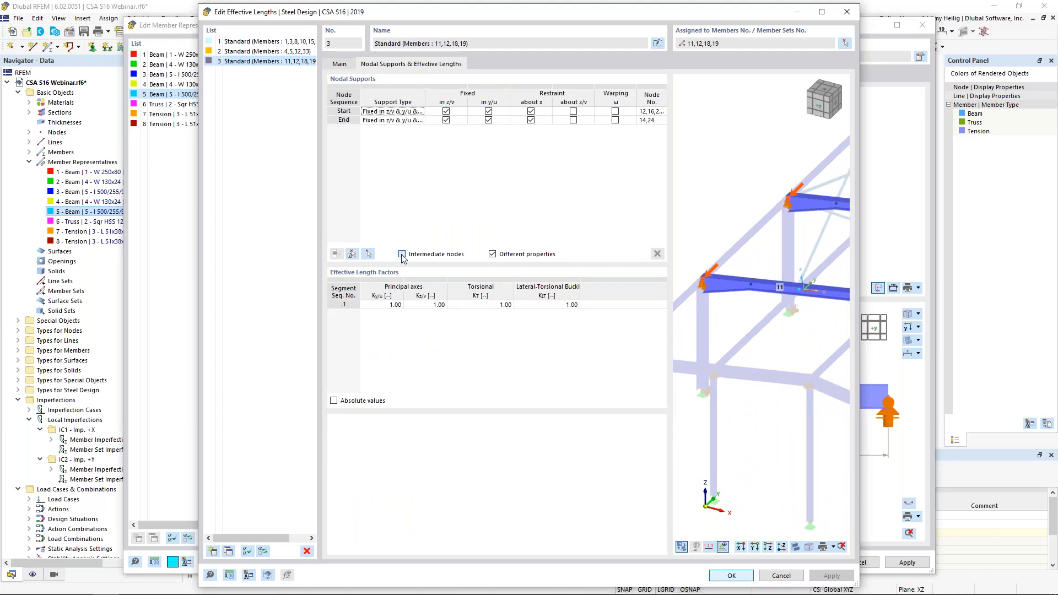
click(353, 255)
click(440, 184)
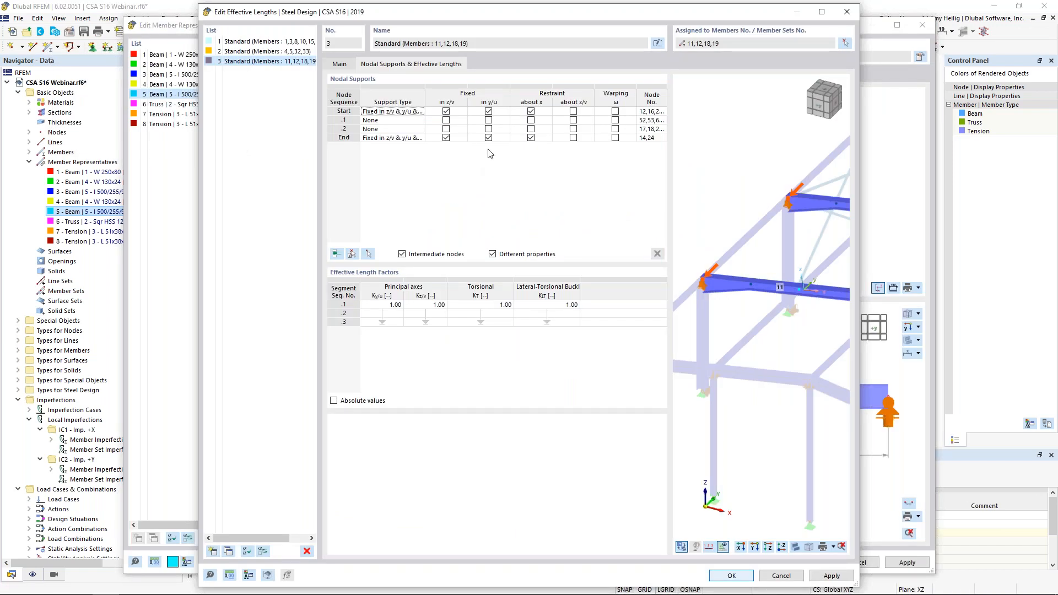
- Fix the second intermediate node (.2) of the interior beams in y/u in the nodal supports
click(461, 113)
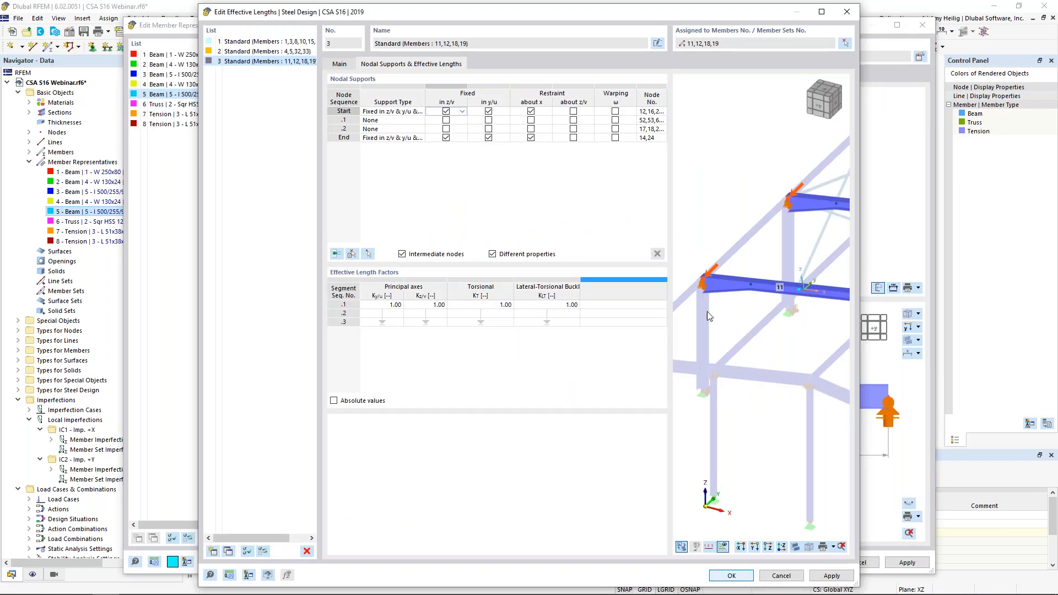
scroll(715, 303, up, 2)
scroll(708, 299, up, 1)
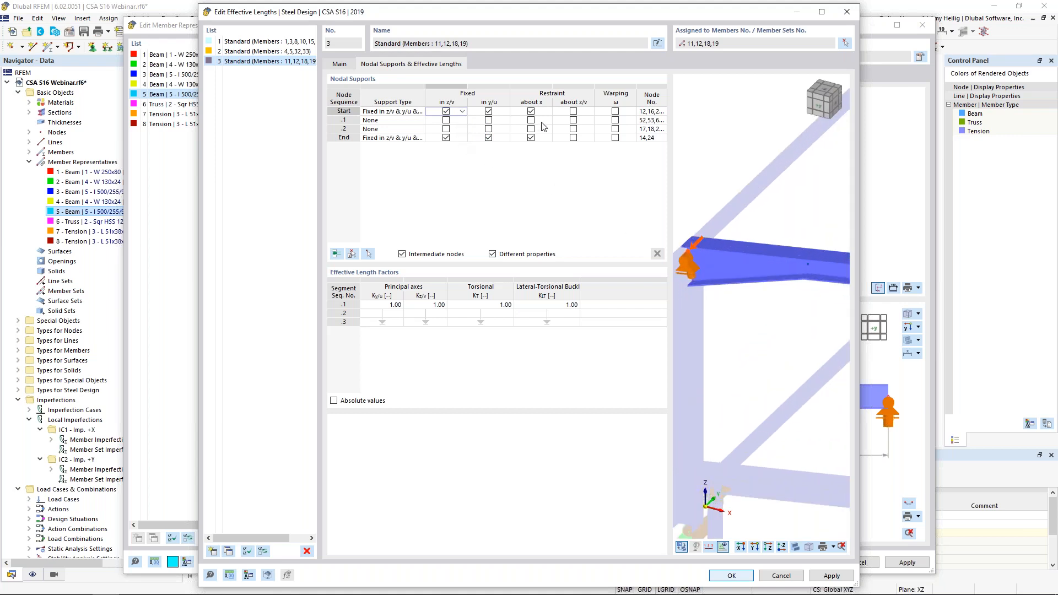
scroll(760, 310, down, 2)
middle_drag(760, 310, 702, 295)
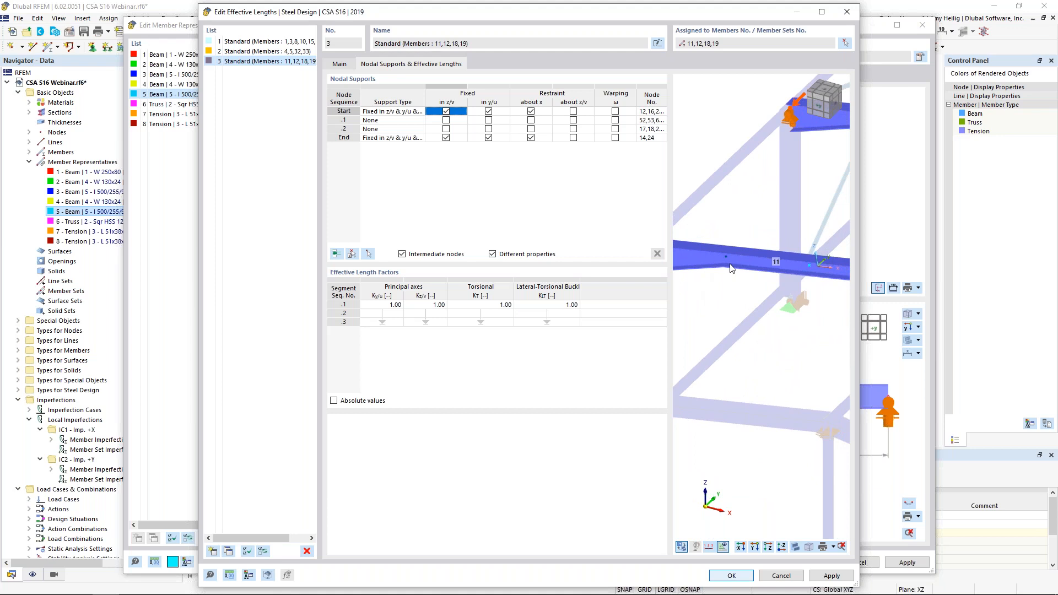
middle_drag(801, 305, 750, 291)
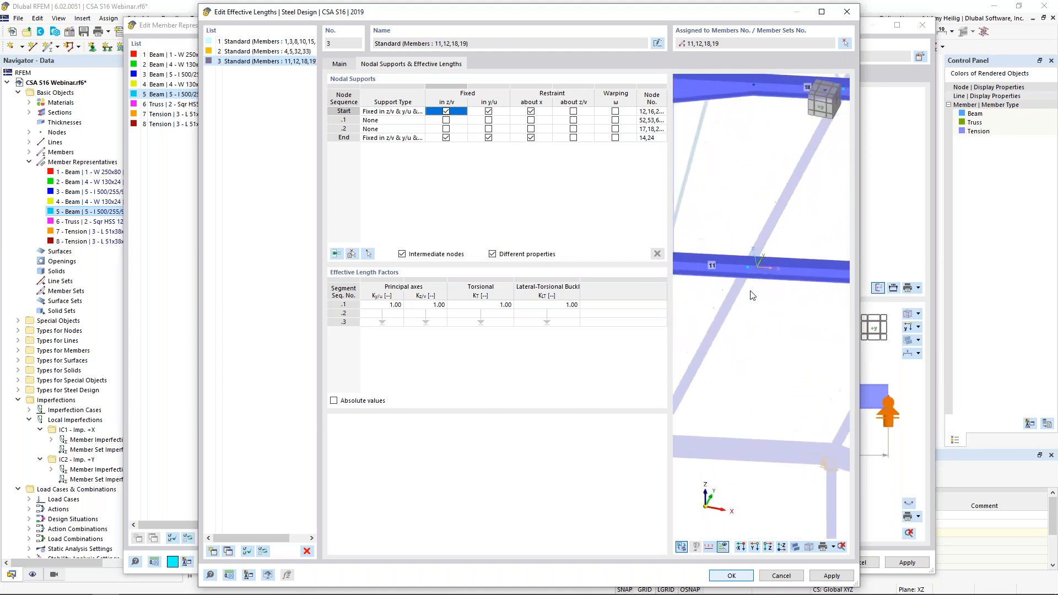
click(478, 131)
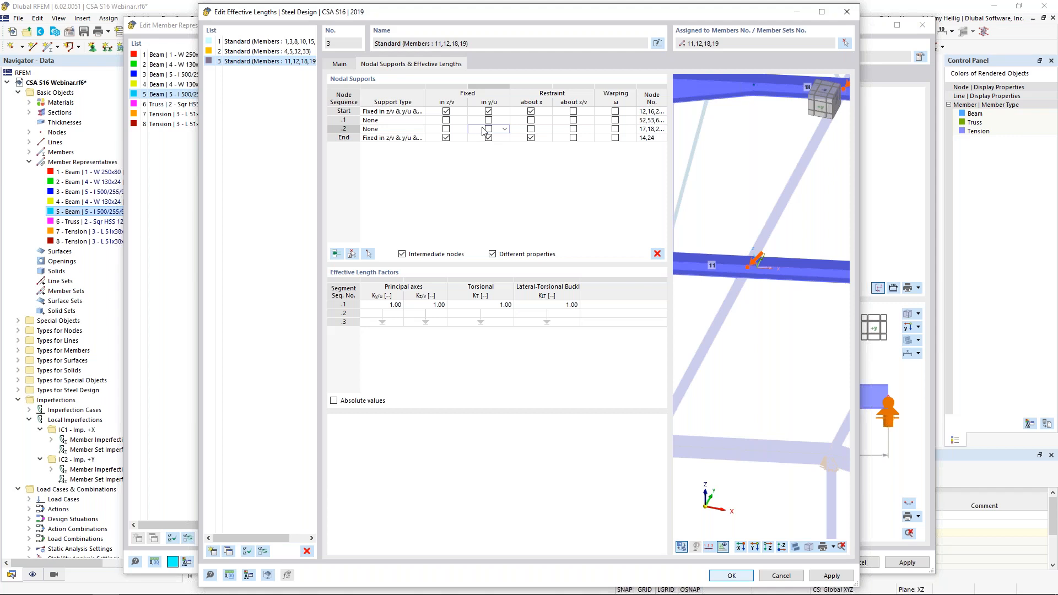
click(489, 130)
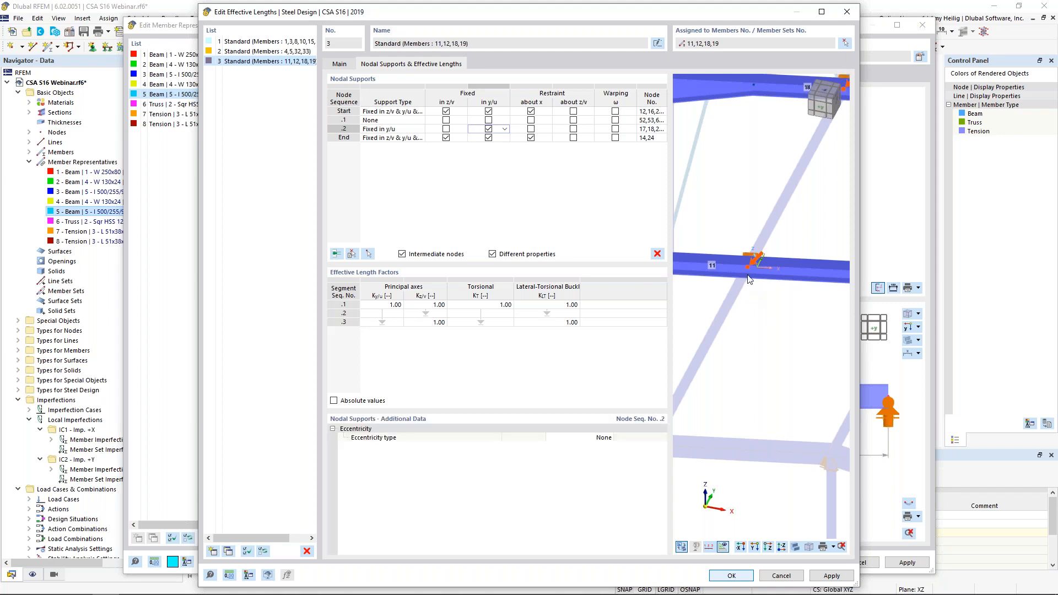
- Remove the z/v fixity and the restraint about x from the interior beams' End support, and accept the effective lengths
middle_drag(802, 334, 696, 300)
middle_drag(790, 305, 725, 315)
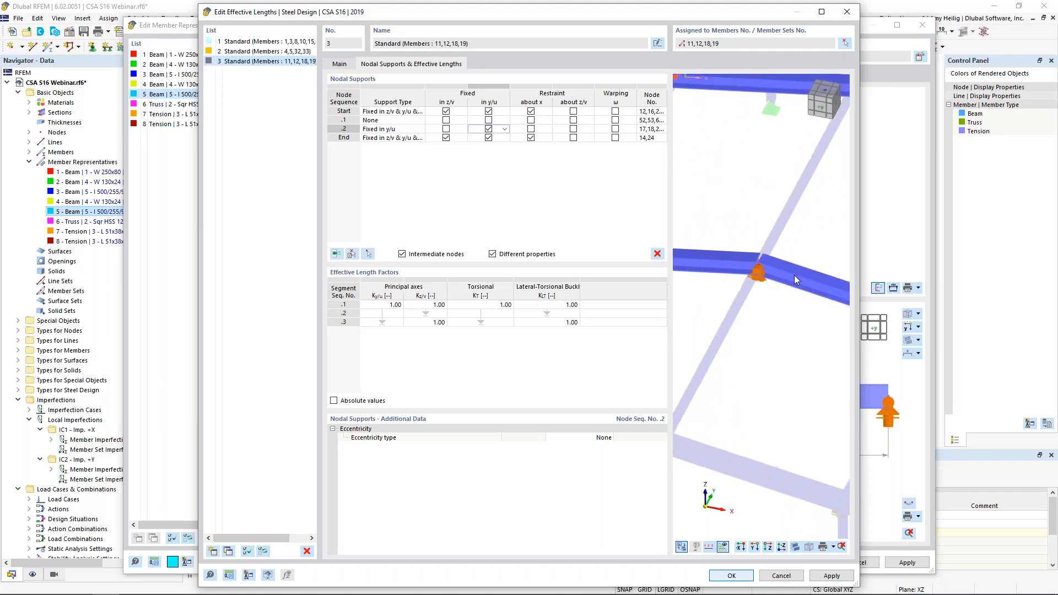
click(446, 138)
click(531, 137)
click(531, 138)
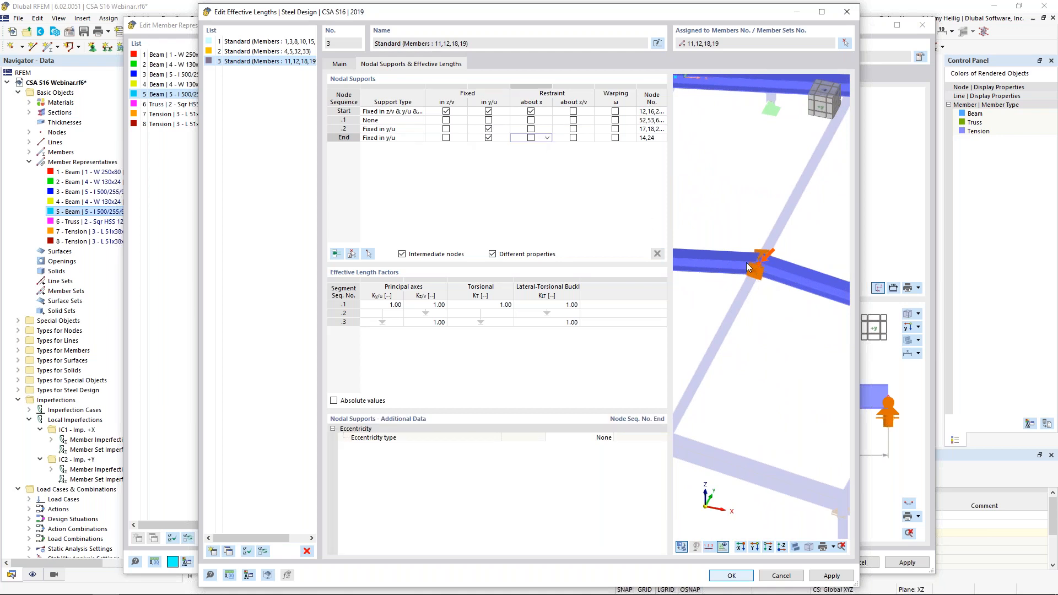
click(743, 578)
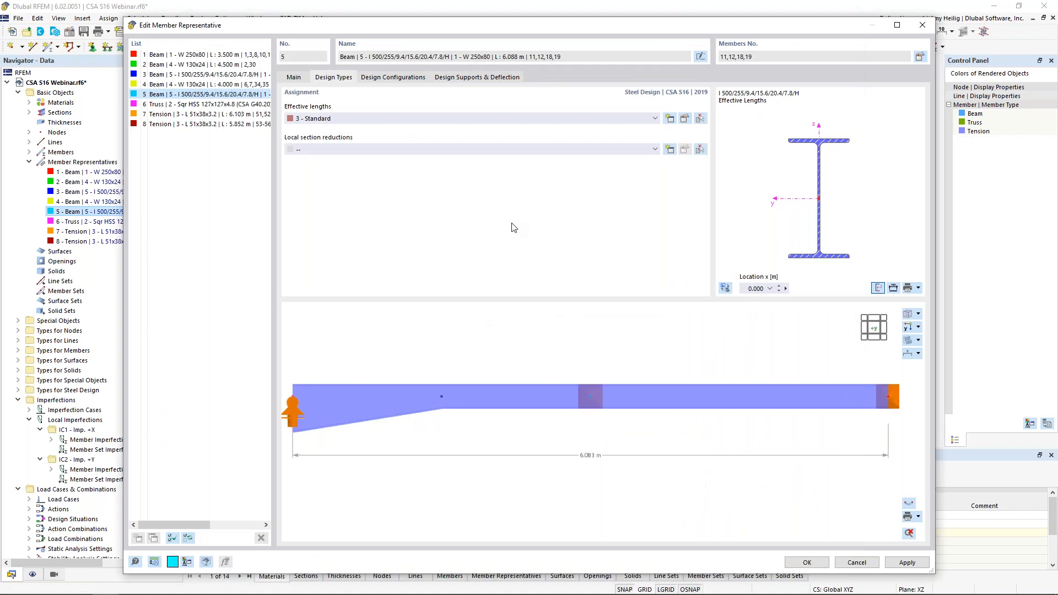
- Review the Default ultimate configuration's main and stability design parameters for representative 5, keeping its settings
click(414, 78)
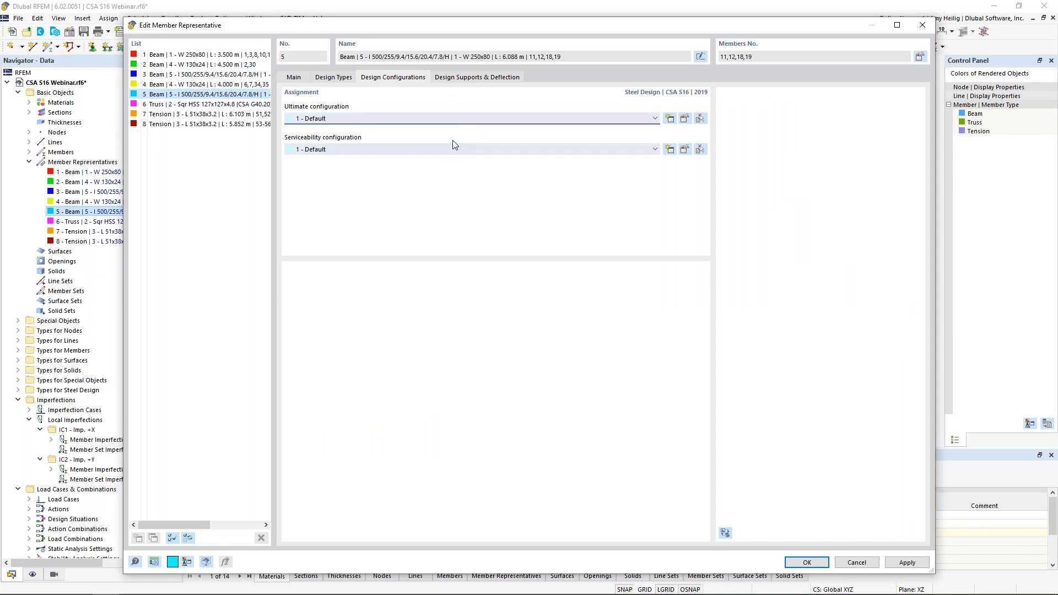
click(685, 119)
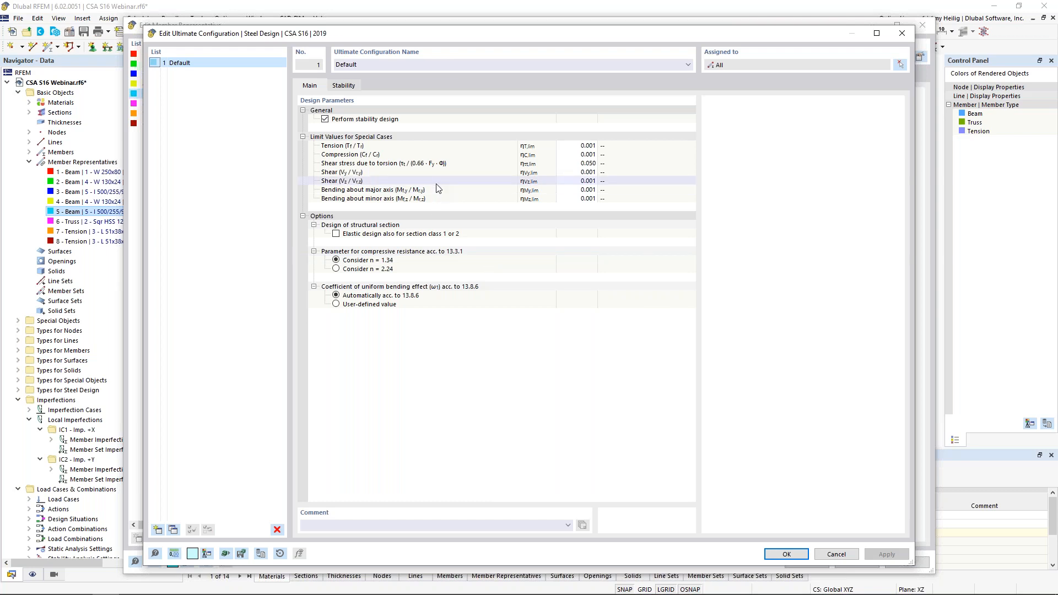
click(346, 87)
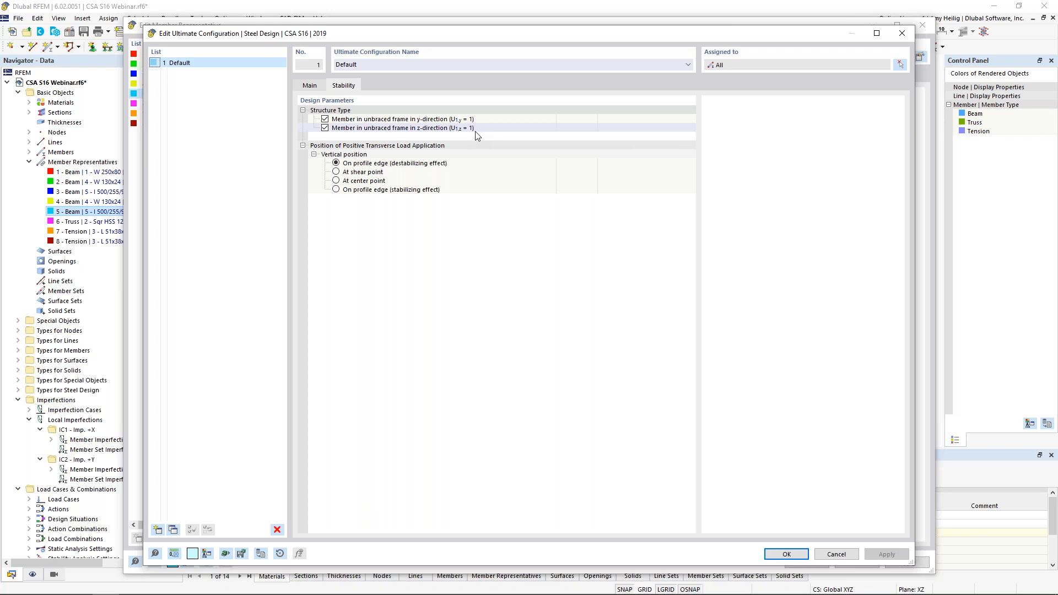
click(786, 553)
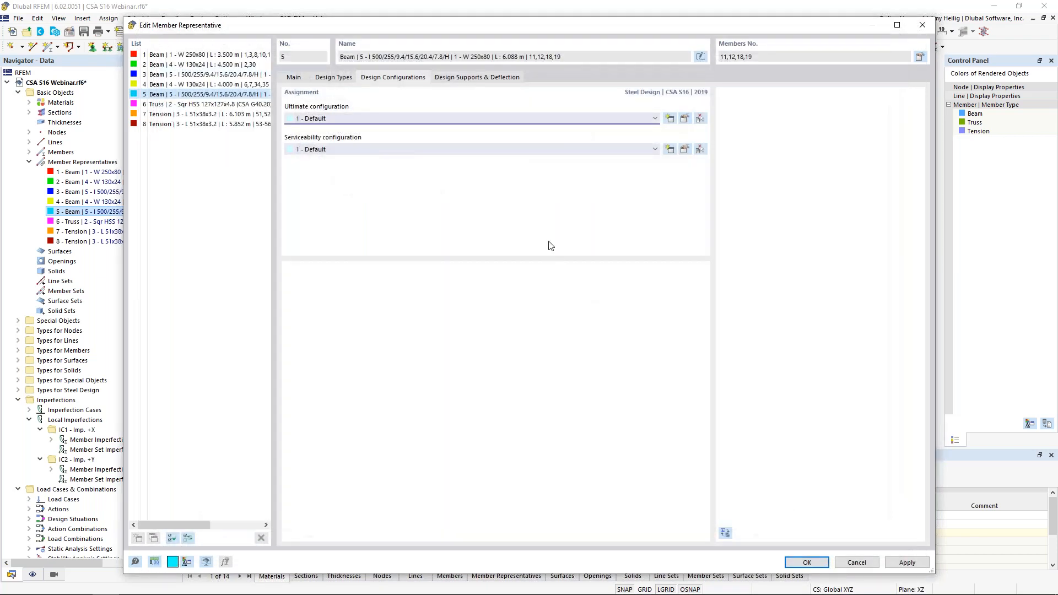
- Review the Default serviceability limits and the design supports and deflection settings, then accept the edits to member representative 5
click(685, 151)
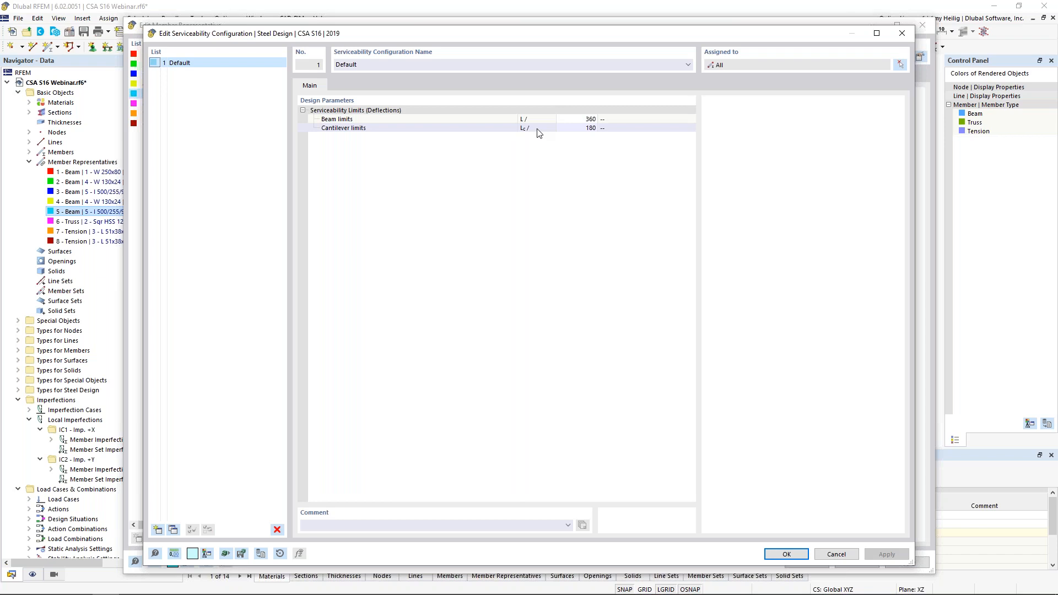
click(573, 130)
key(Up)
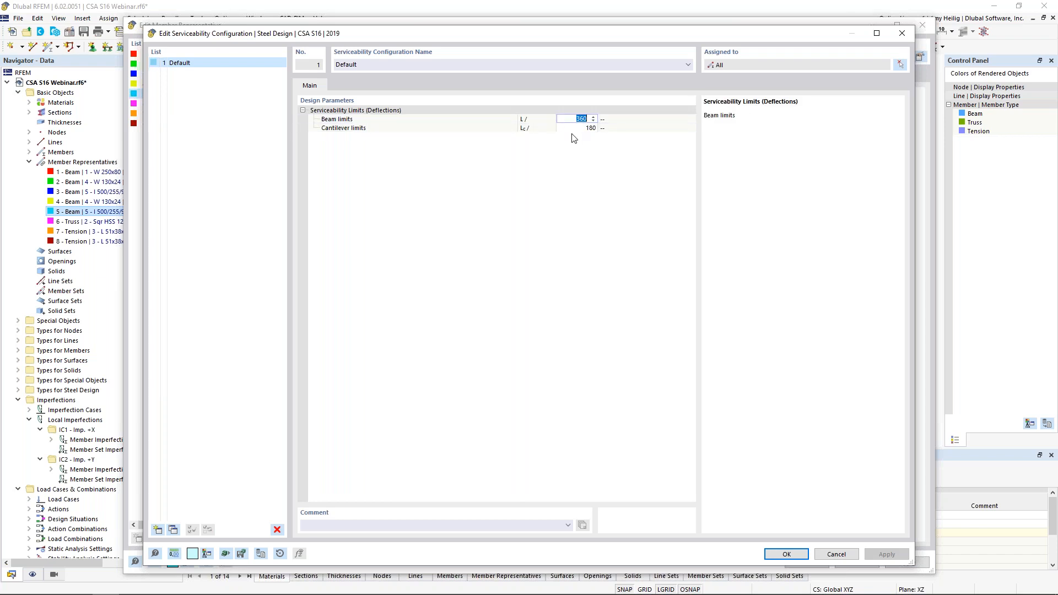
click(790, 555)
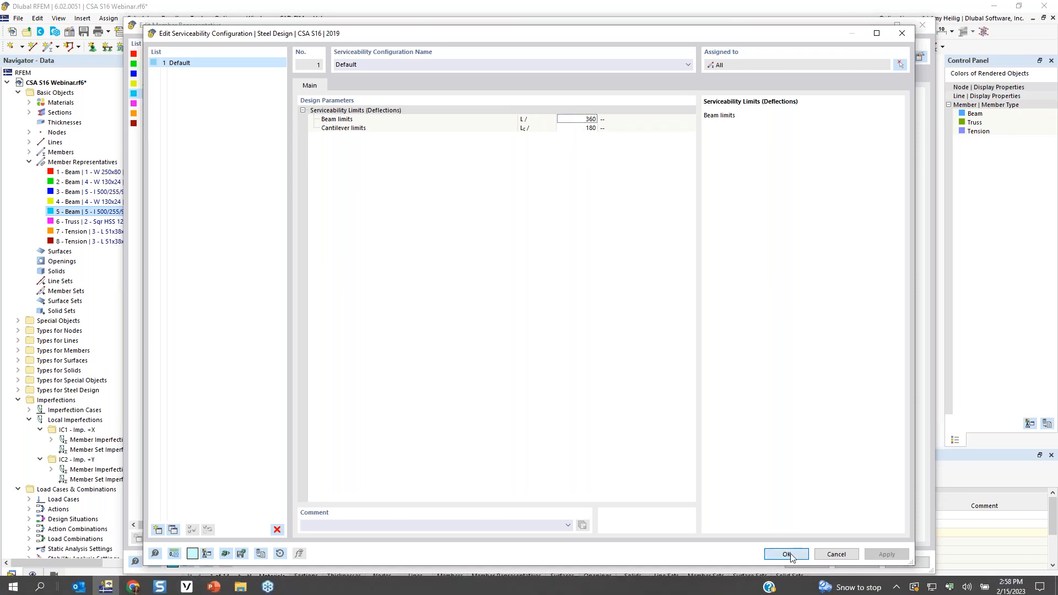
click(476, 79)
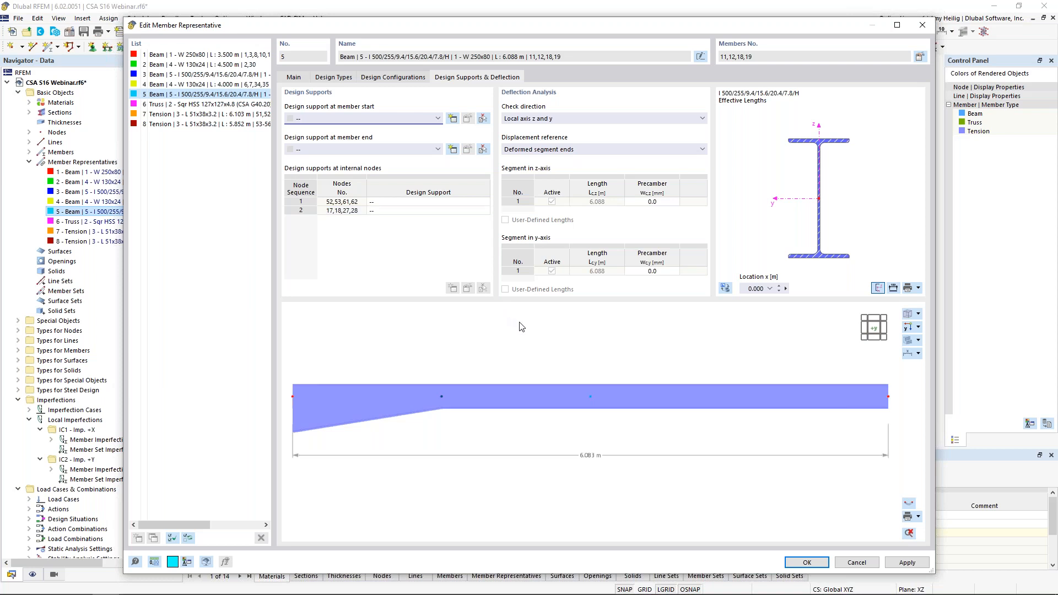
click(804, 563)
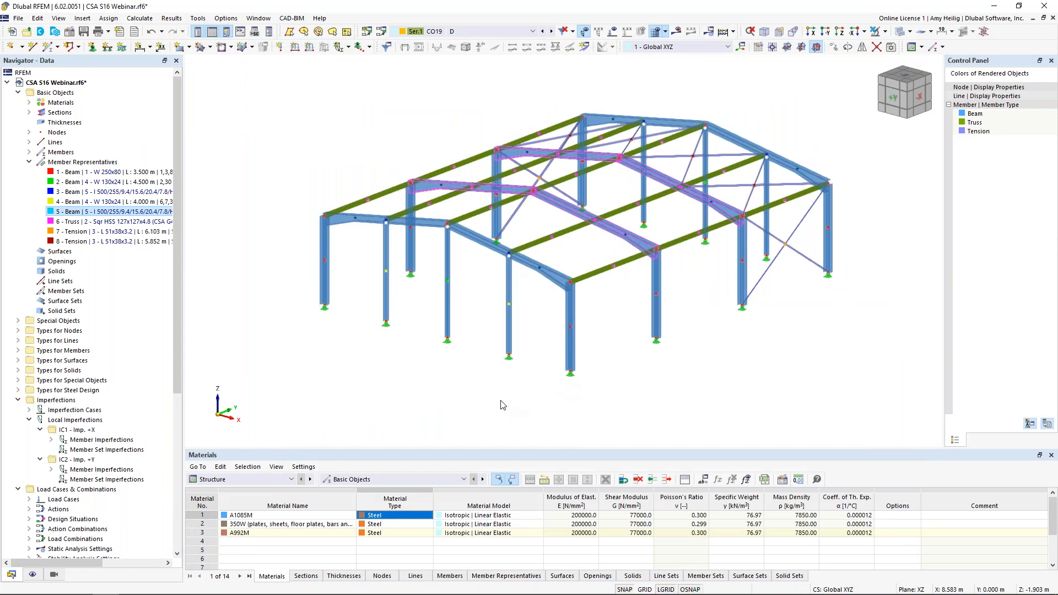
- Enlarge the table area and examine the Steel Design input data for the design situations and the objects to design
drag(487, 448, 488, 356)
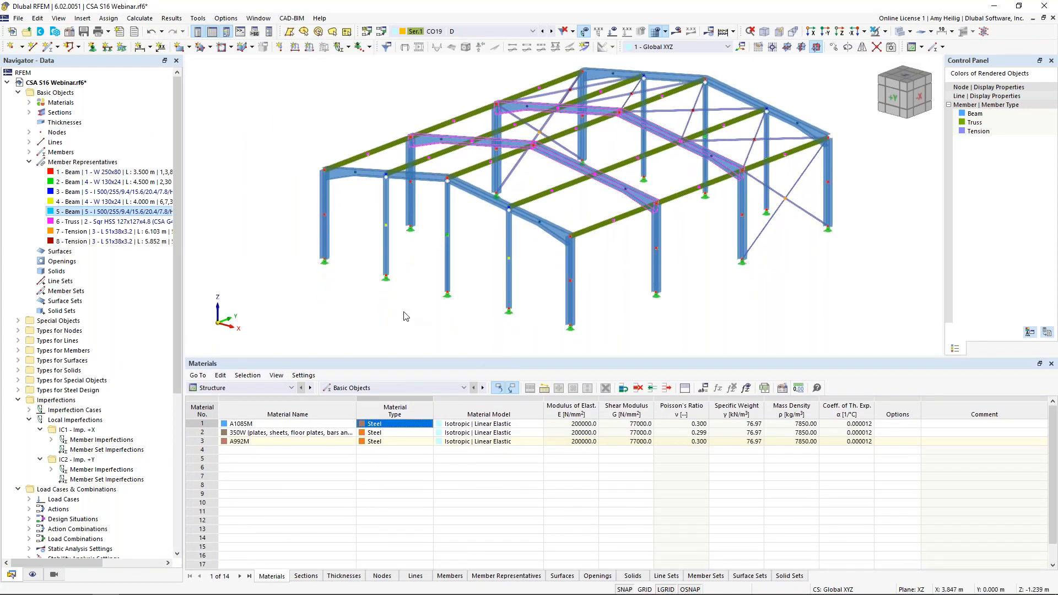
click(290, 388)
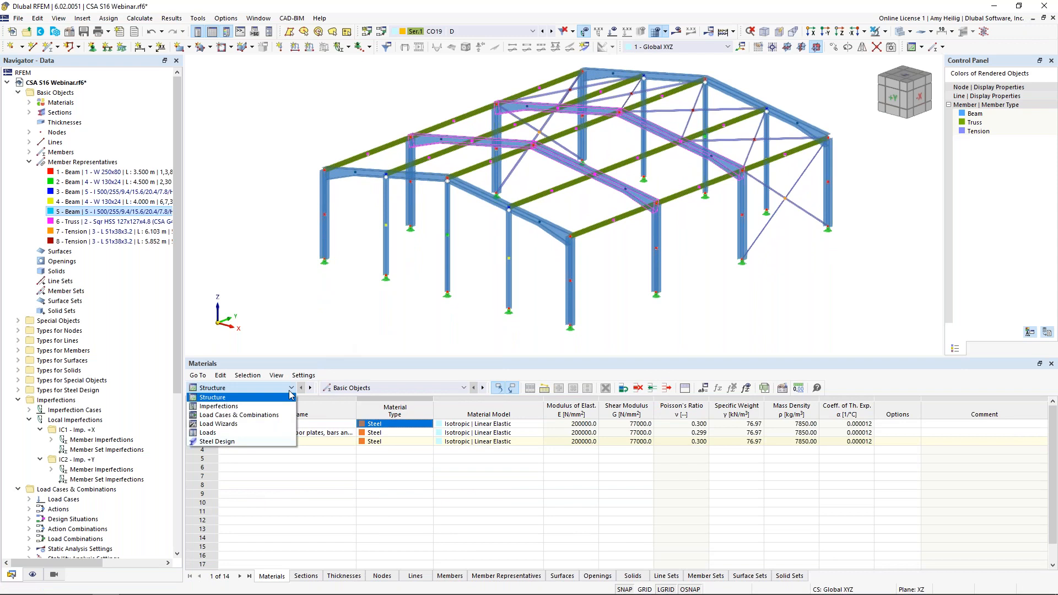
click(267, 441)
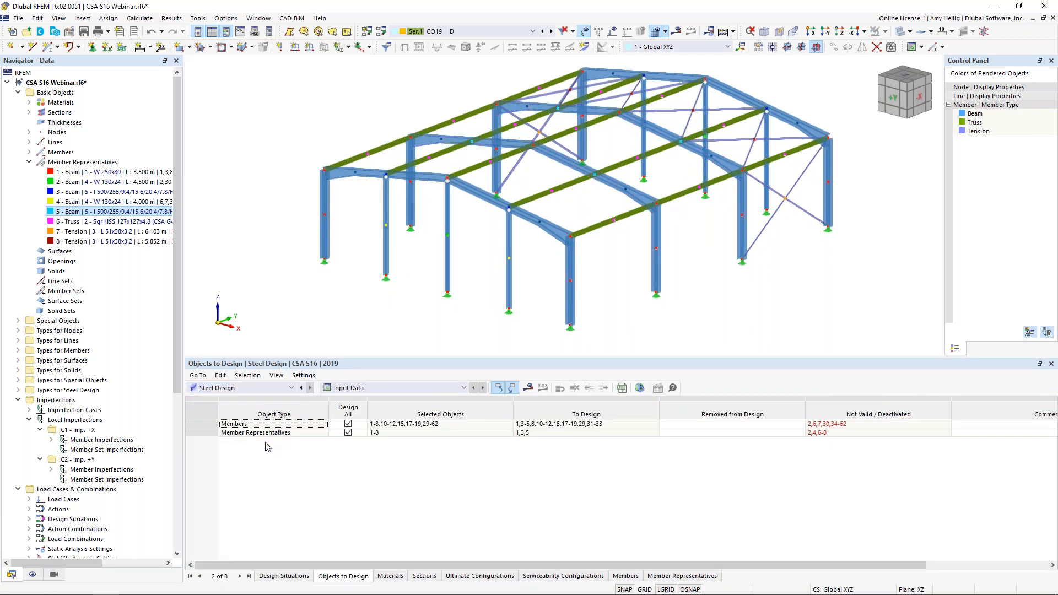
click(285, 576)
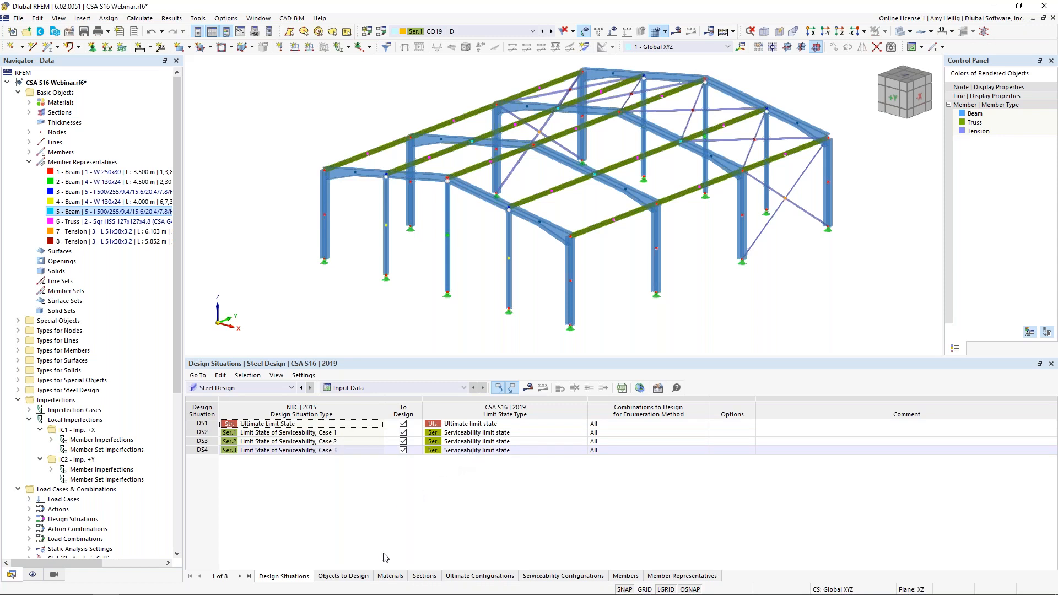
click(358, 577)
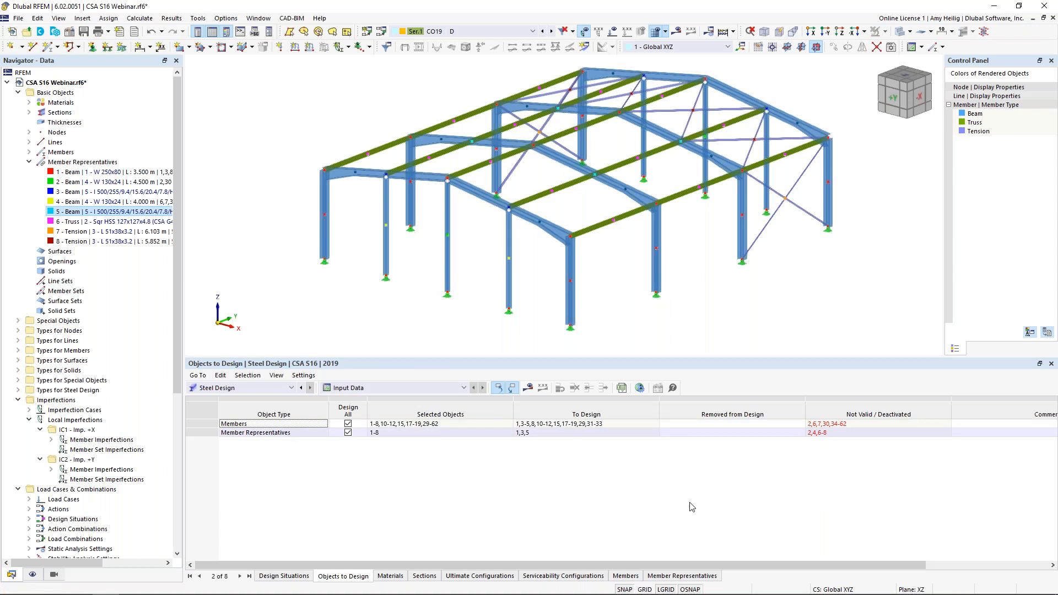
- Remove the invalid members 2,6,7,30,34-62 and member representatives 2,4,6-8 from the steel design
click(826, 423)
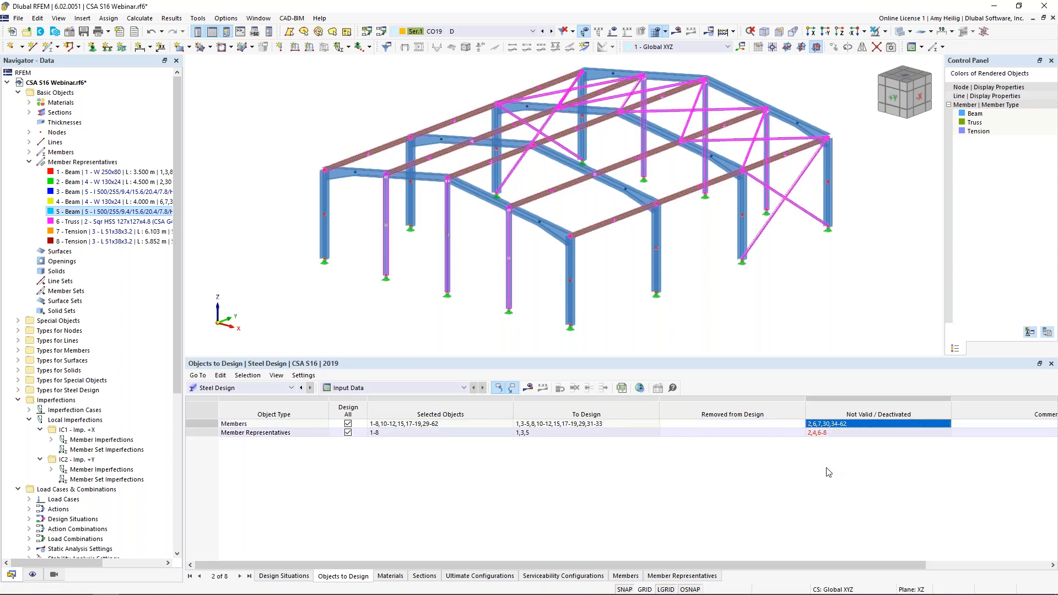
click(777, 423)
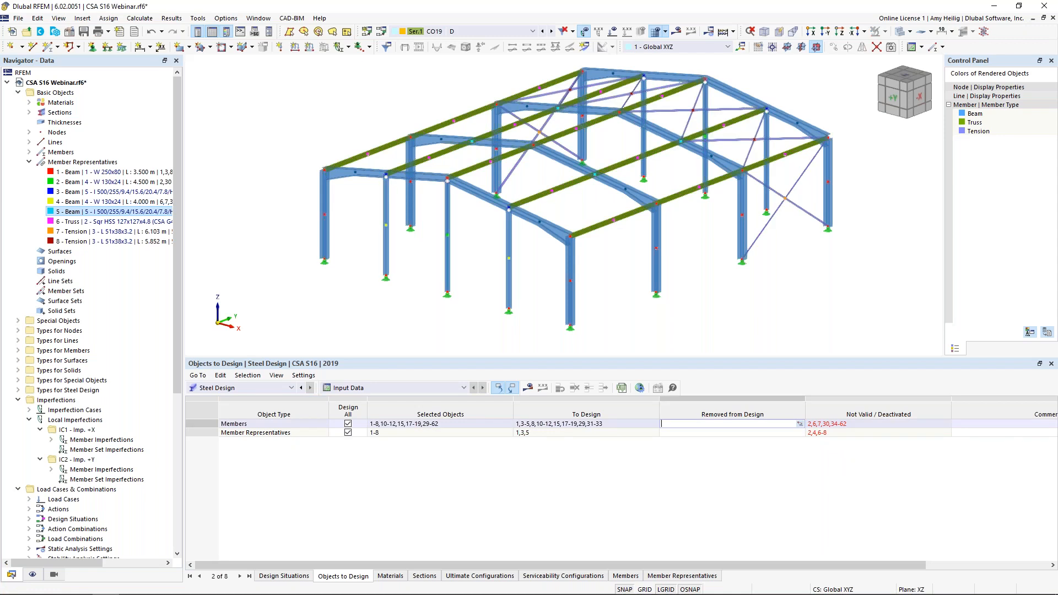
text(2,6,7,30,34-62)
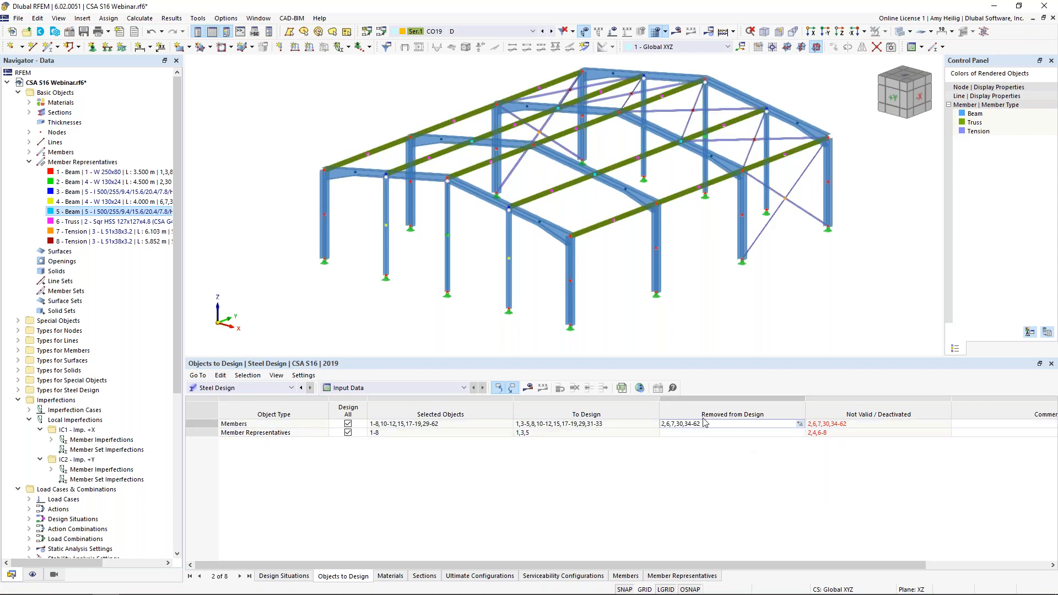
click(726, 433)
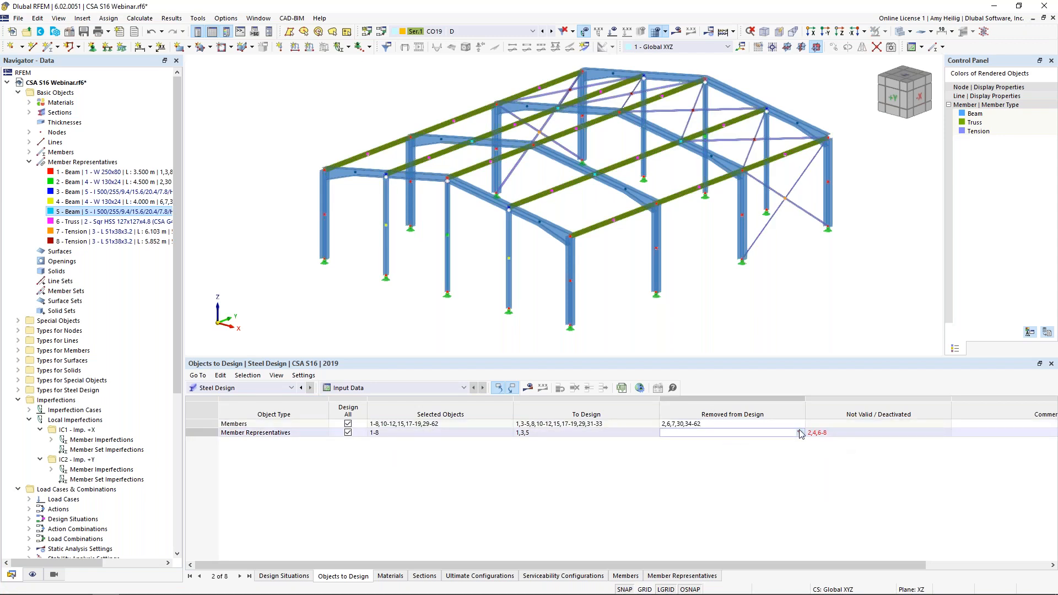
click(831, 433)
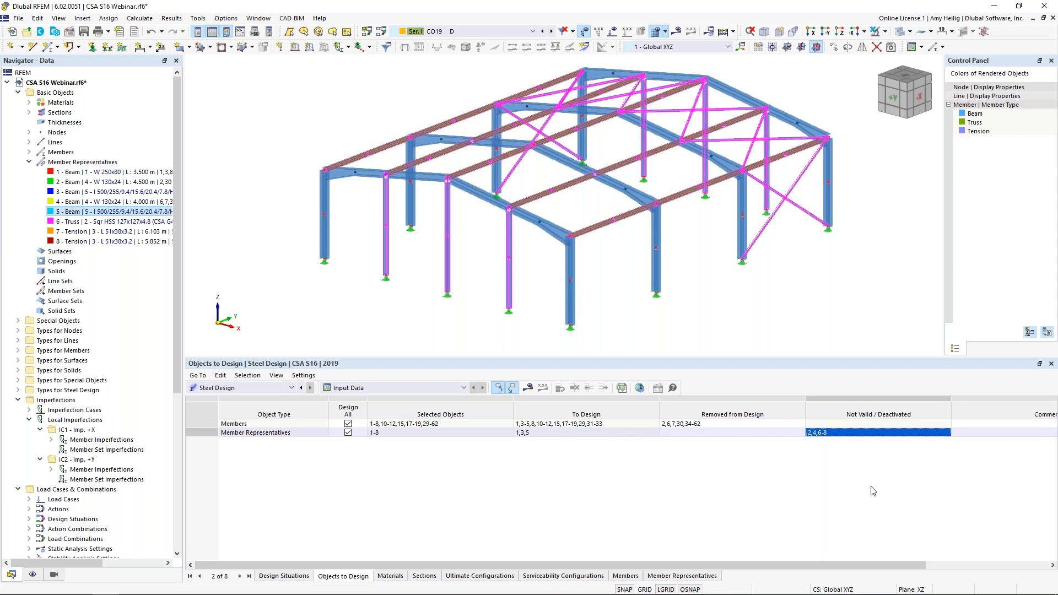
click(674, 433)
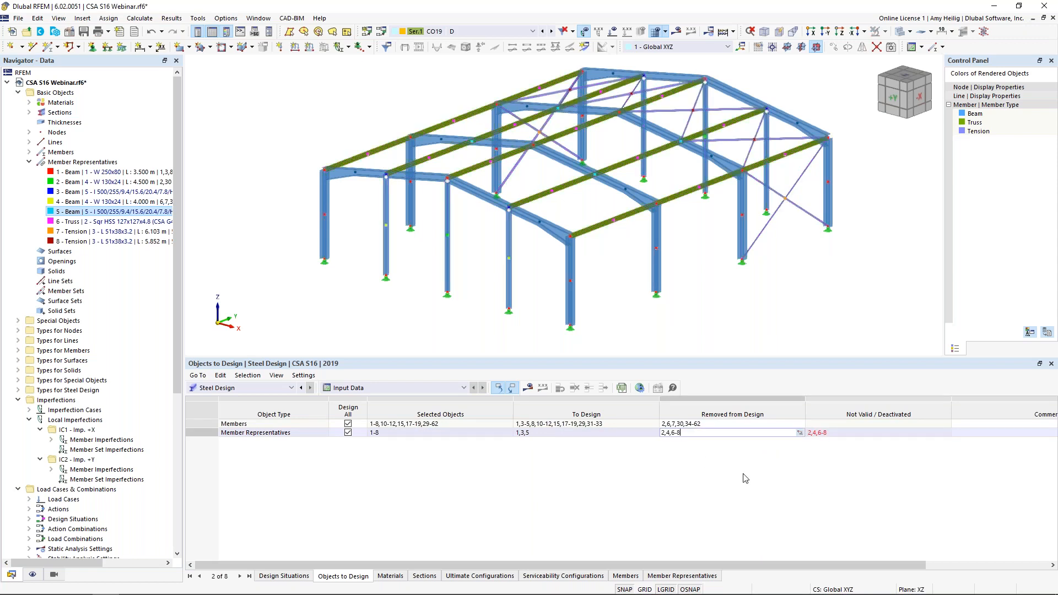
key(Return)
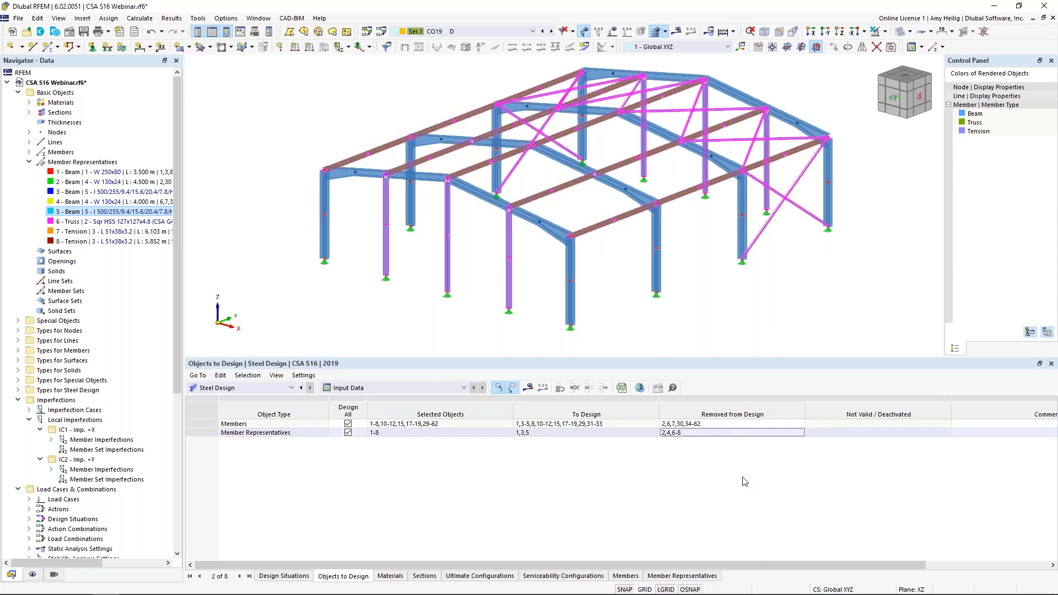
- Request the Steel Design results and start the calculation
click(529, 389)
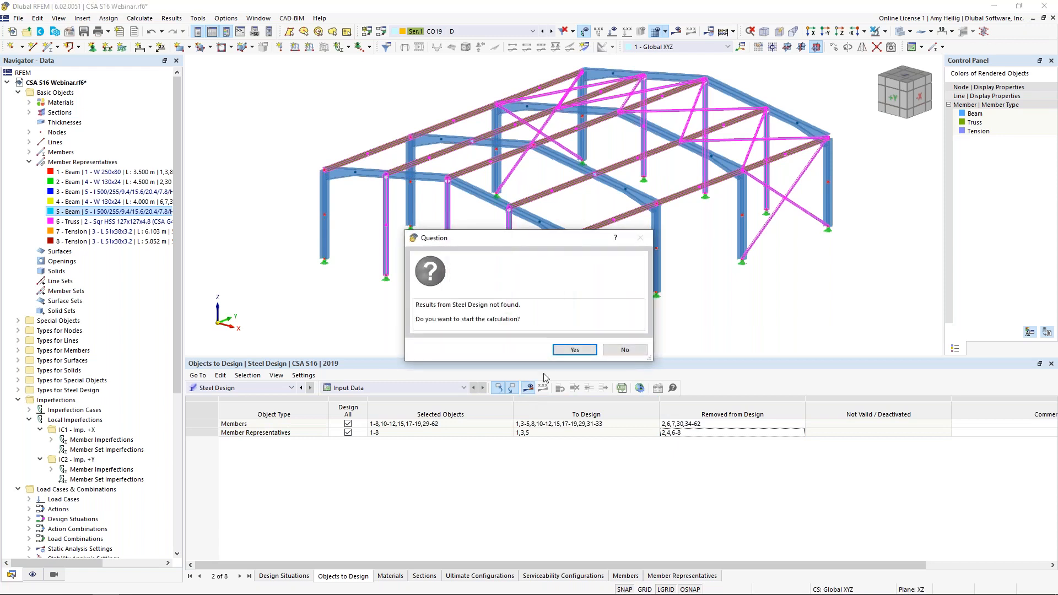
click(565, 352)
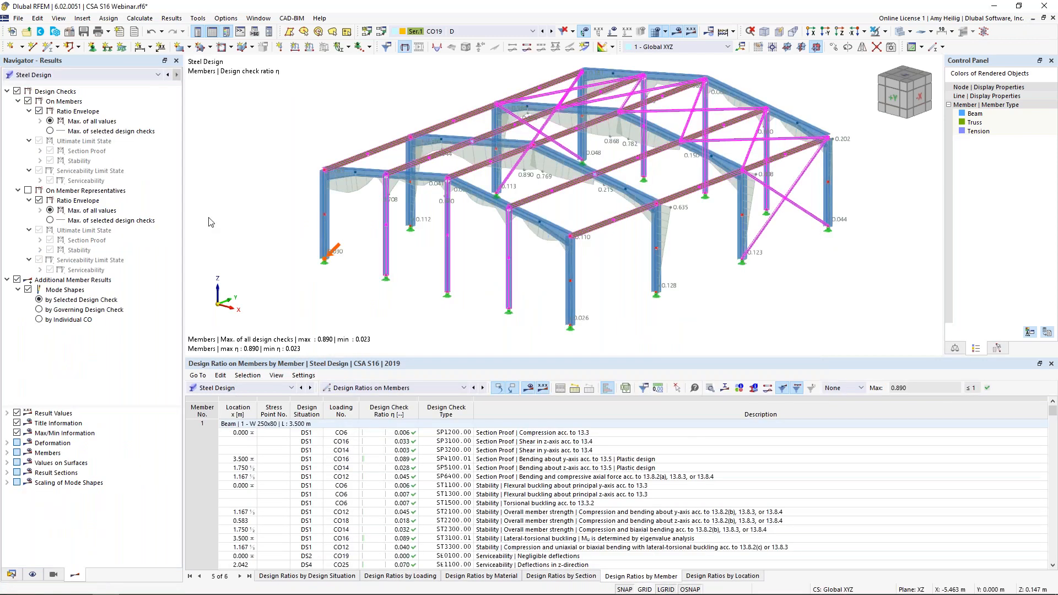
- Switch the displayed results from Steel Design to Static Analysis
click(84, 78)
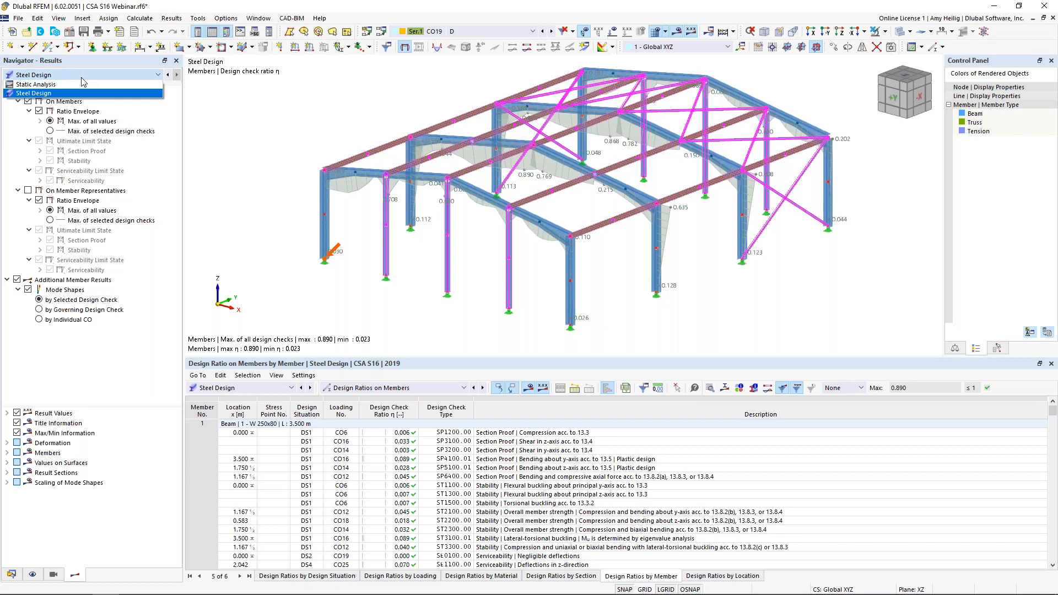
click(77, 86)
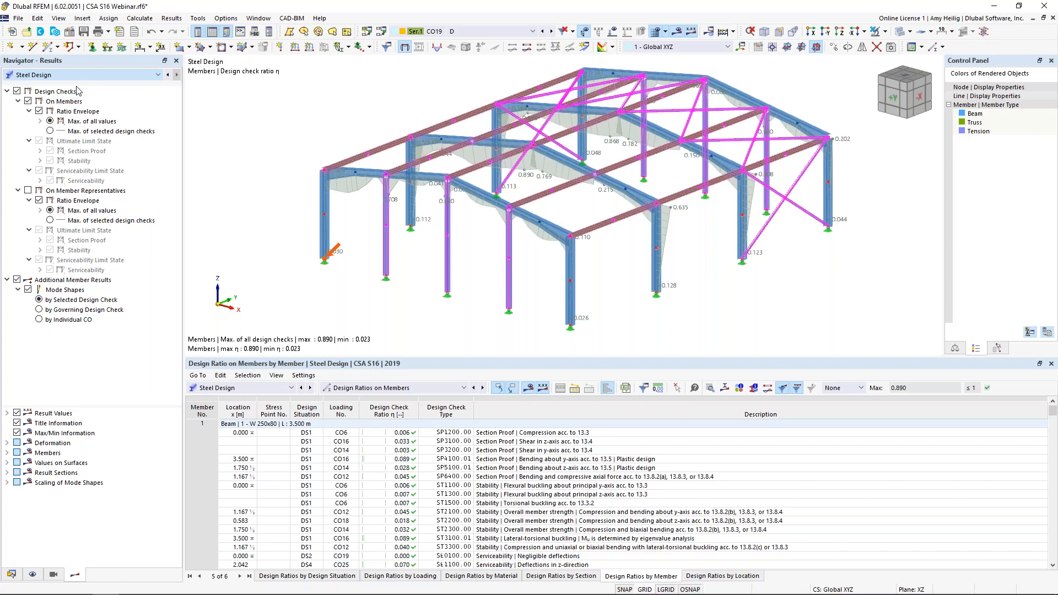
click(80, 75)
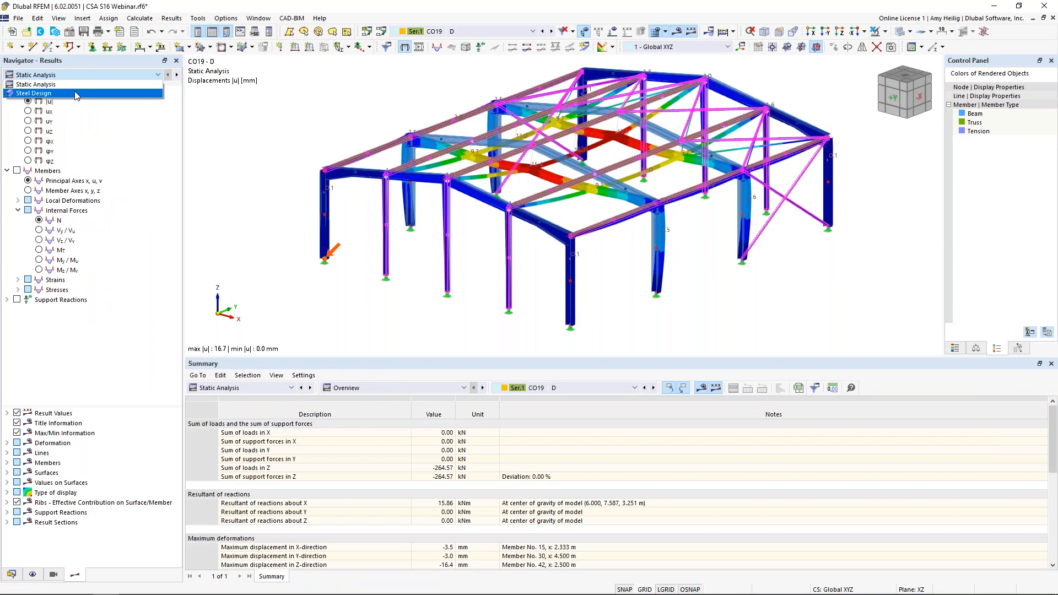
click(75, 86)
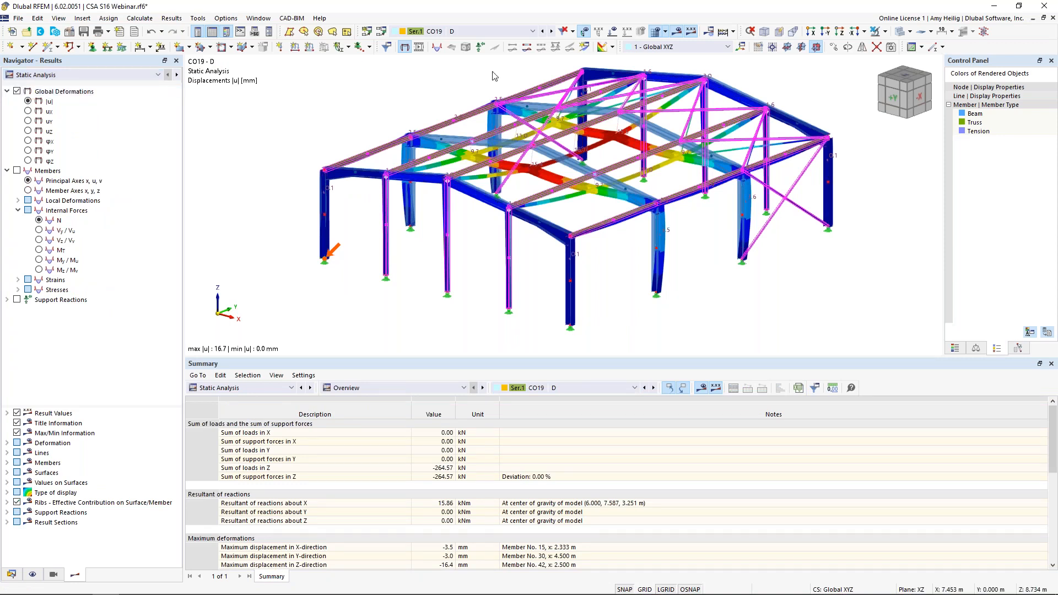
- View the global deformations for successive load combinations up to CO8 (1.25D + 1.50S + 0.40W1)
click(485, 31)
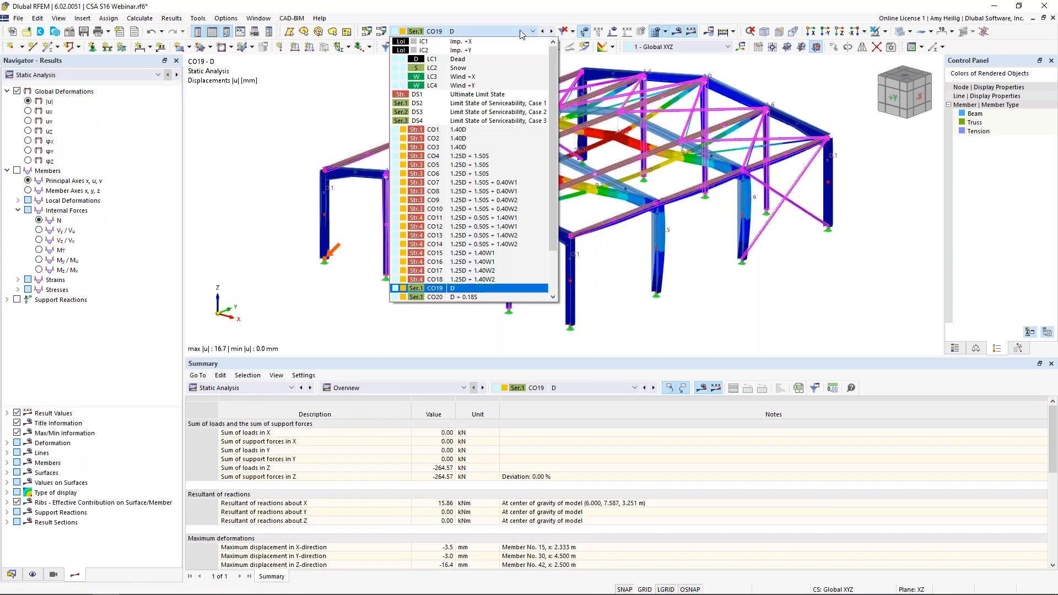
click(485, 156)
click(551, 31)
click(552, 32)
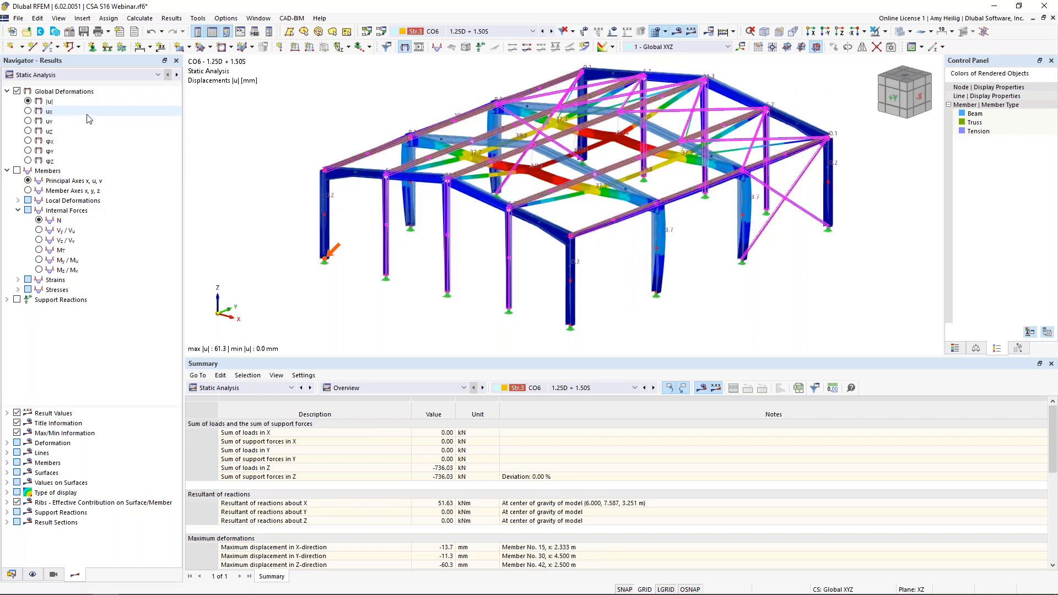
click(552, 32)
- Show the member internal forces on the model in place of the deformations, and display the My/Mu moments
click(17, 171)
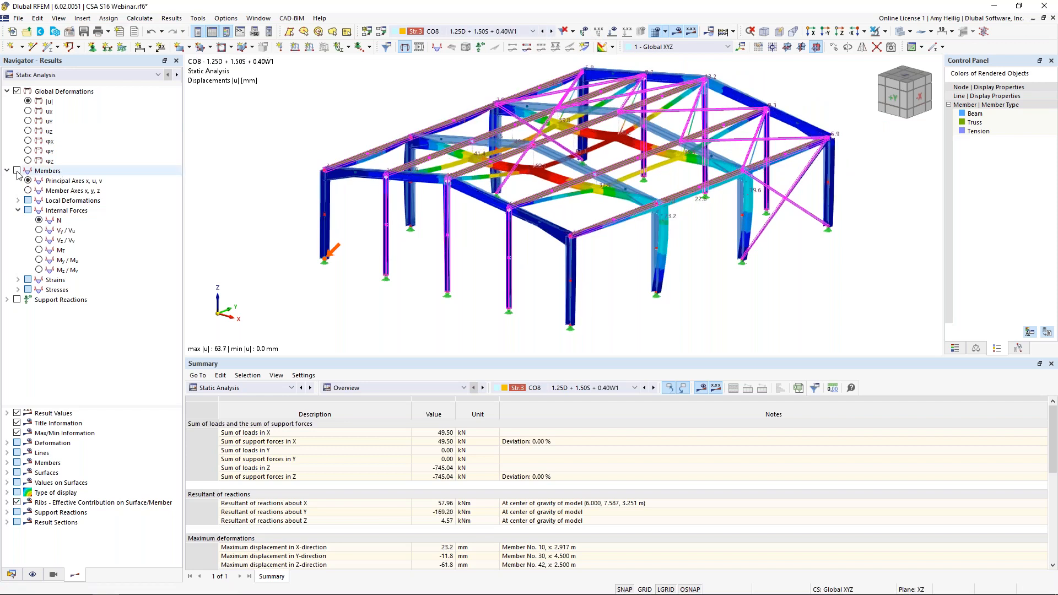
ctrl+middle_drag(387, 303, 394, 317)
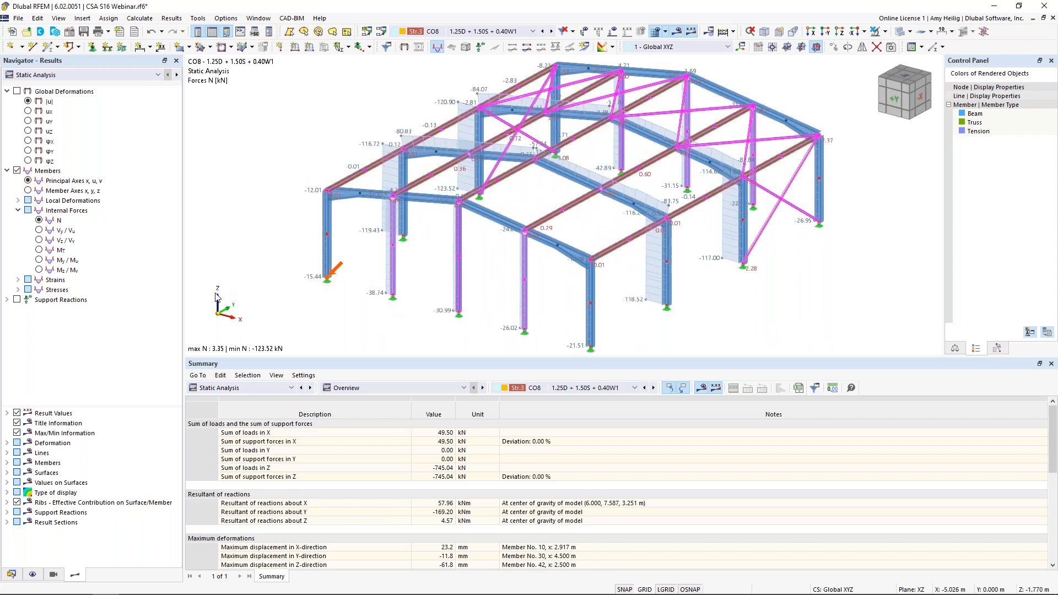
click(39, 260)
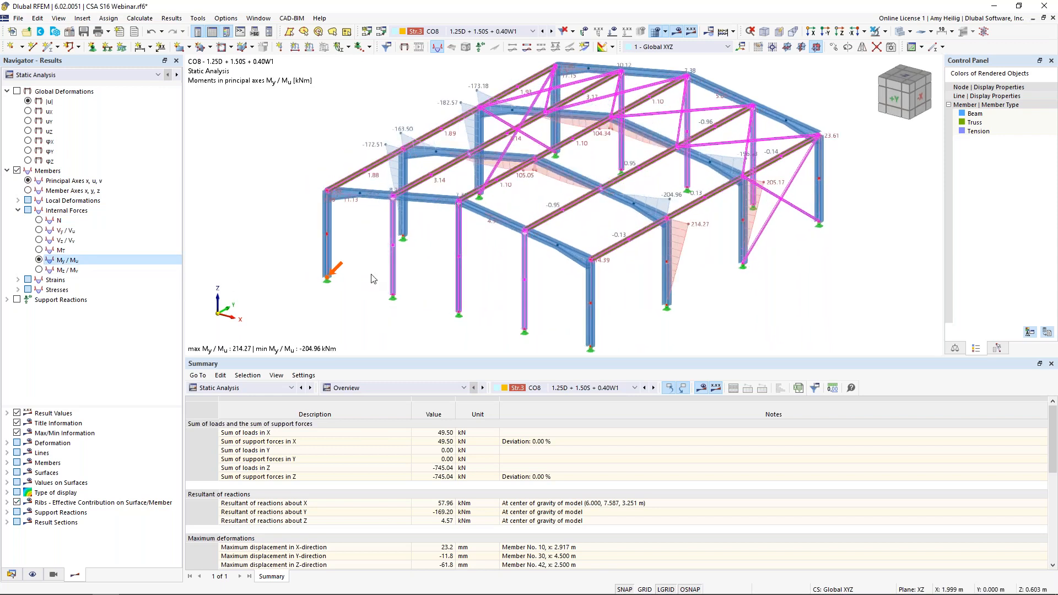
- Open the result diagrams for the rafter member 12, add the N and Vz internal forces, and review the curves
right_click(566, 177)
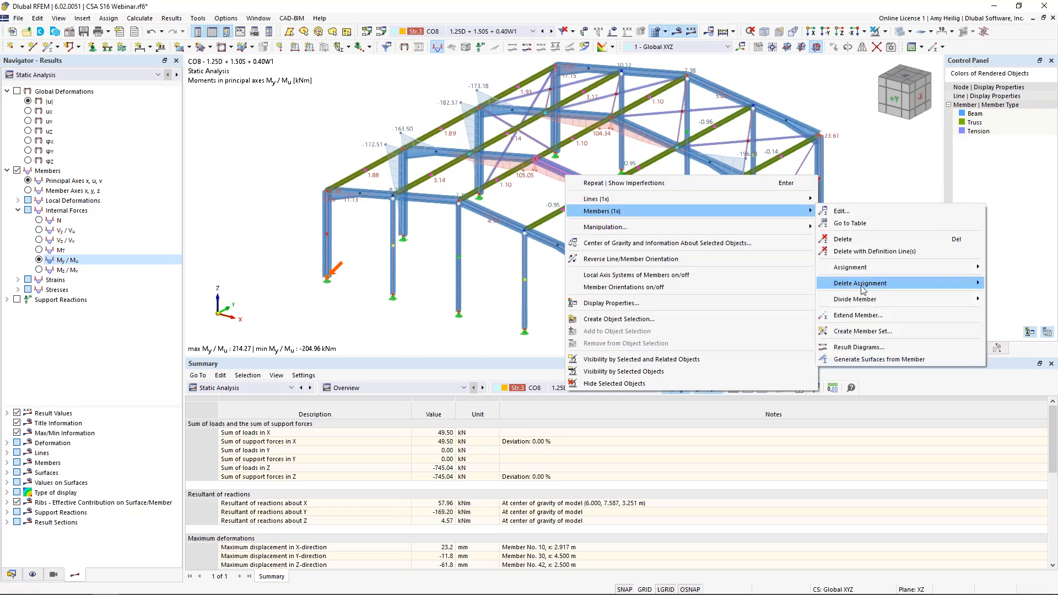
click(862, 348)
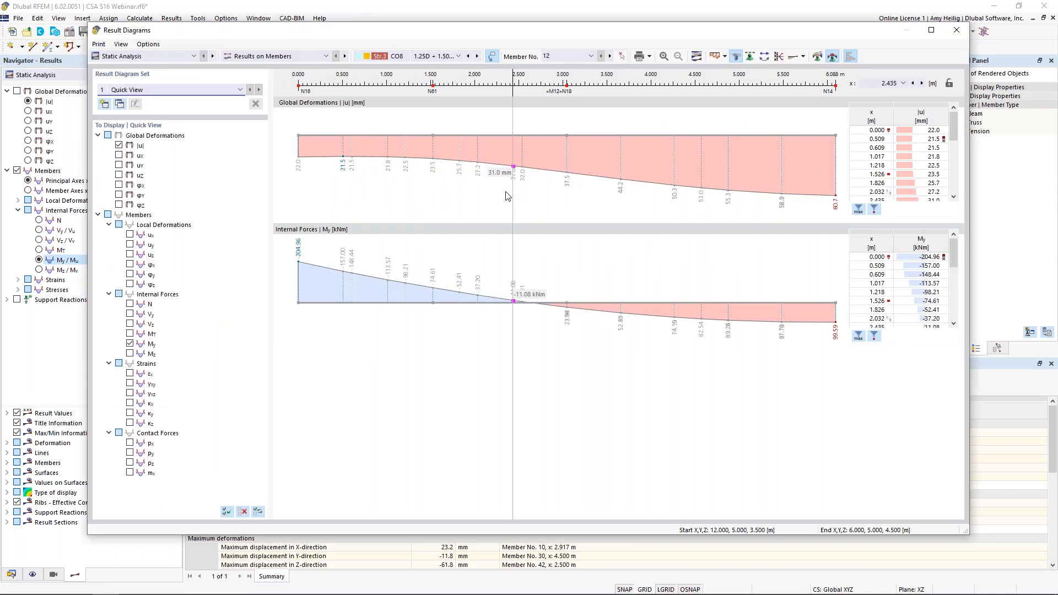
click(130, 304)
click(129, 324)
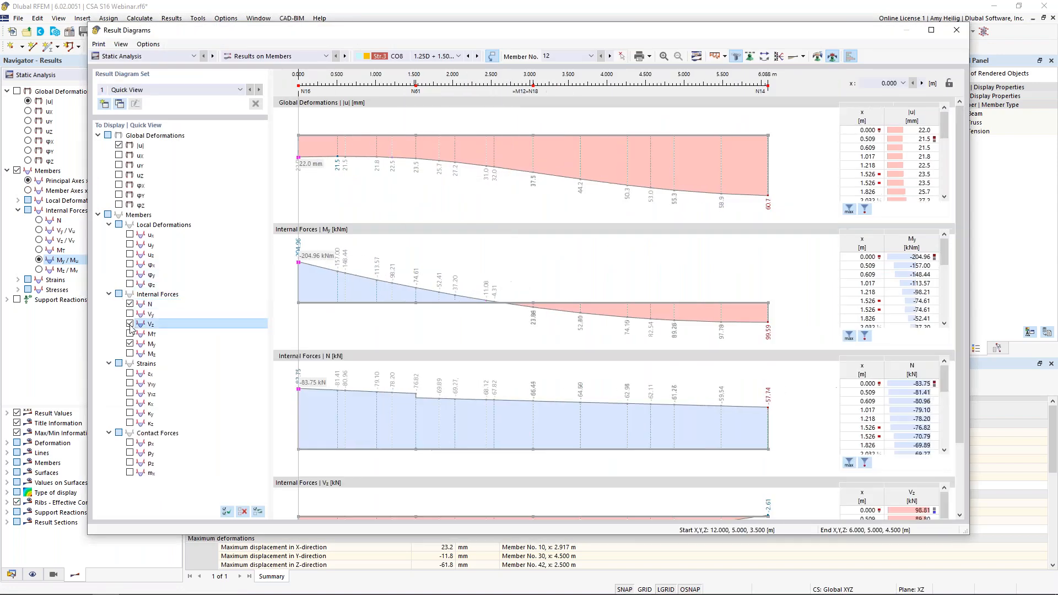
scroll(396, 347, down, 3)
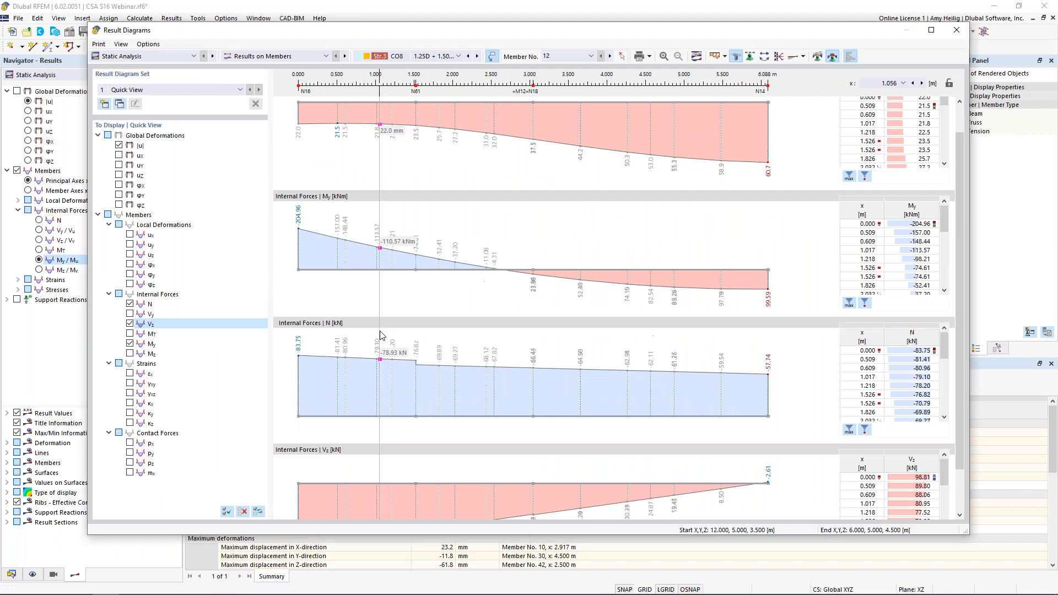
scroll(382, 336, up, 3)
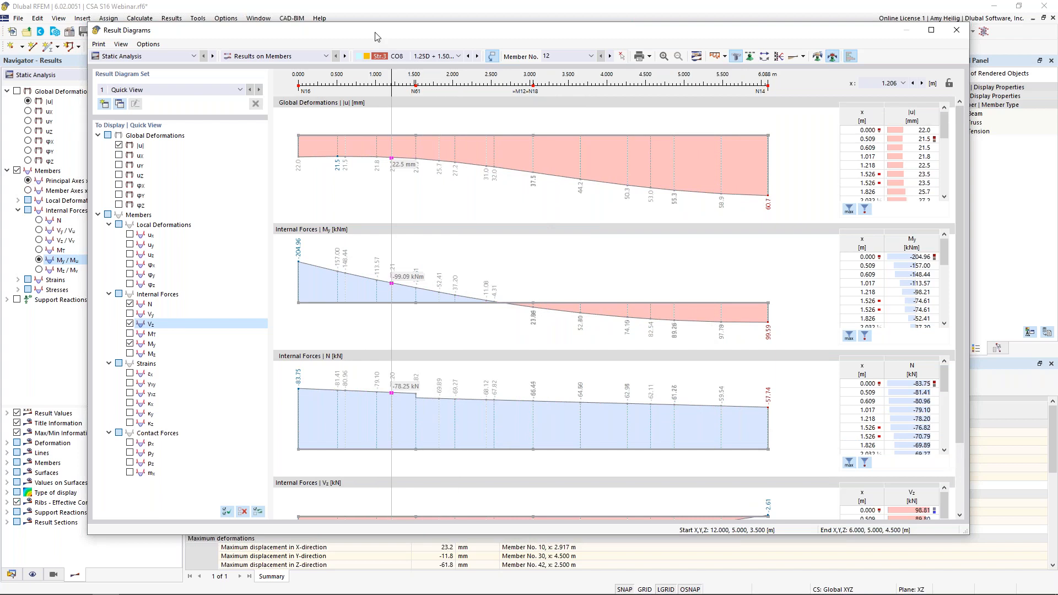
- Uncover the model to compare the selected rafter's moments with its result diagrams, then close the diagrams
drag(361, 30, 1038, 48)
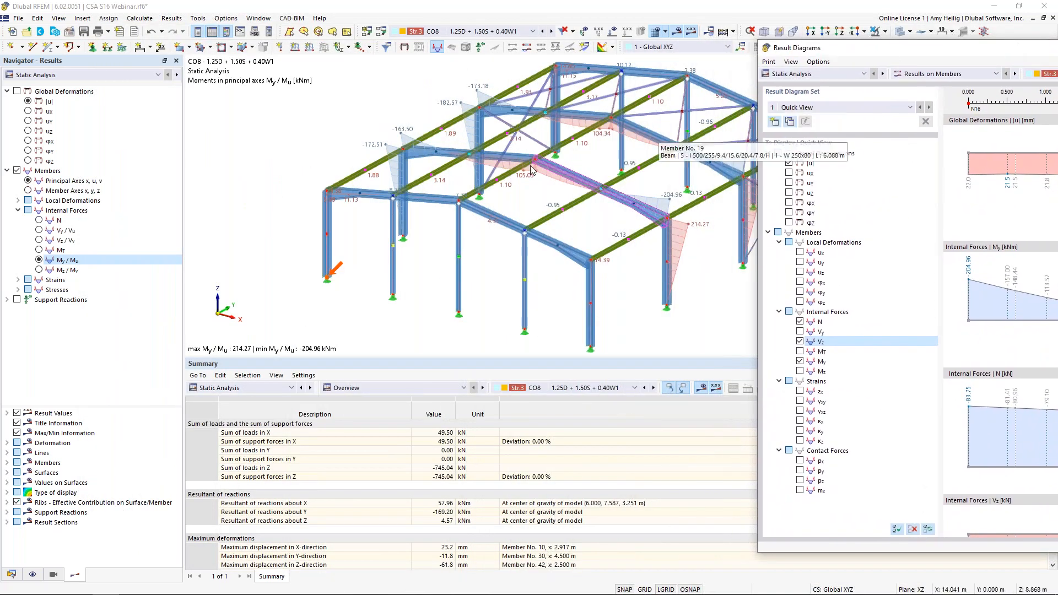
scroll(486, 187, down, 2)
scroll(486, 187, up, 3)
scroll(487, 187, down, 2)
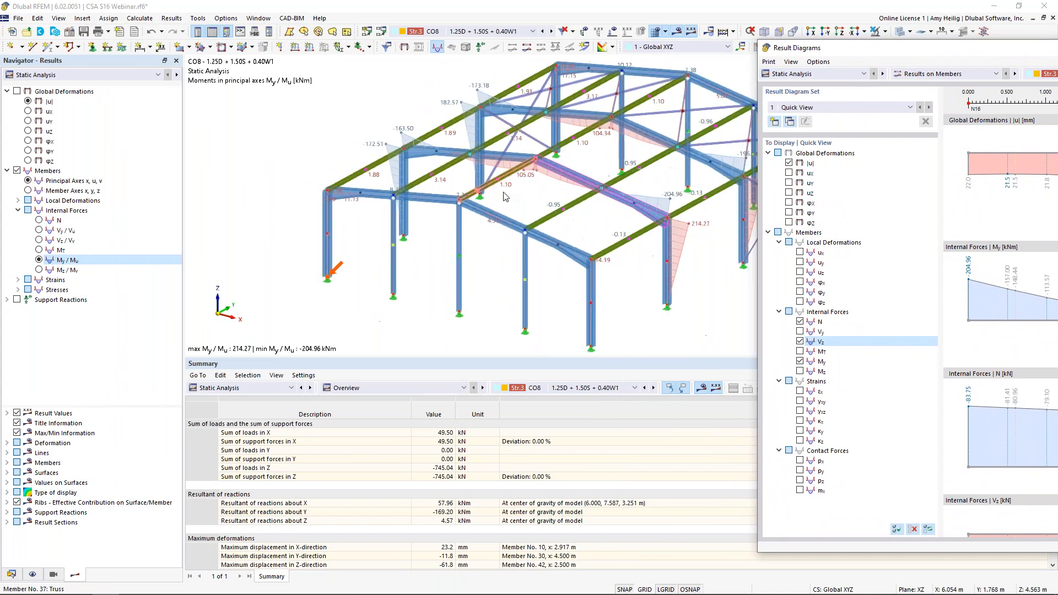
middle_drag(564, 196, 501, 192)
scroll(501, 192, up, 1)
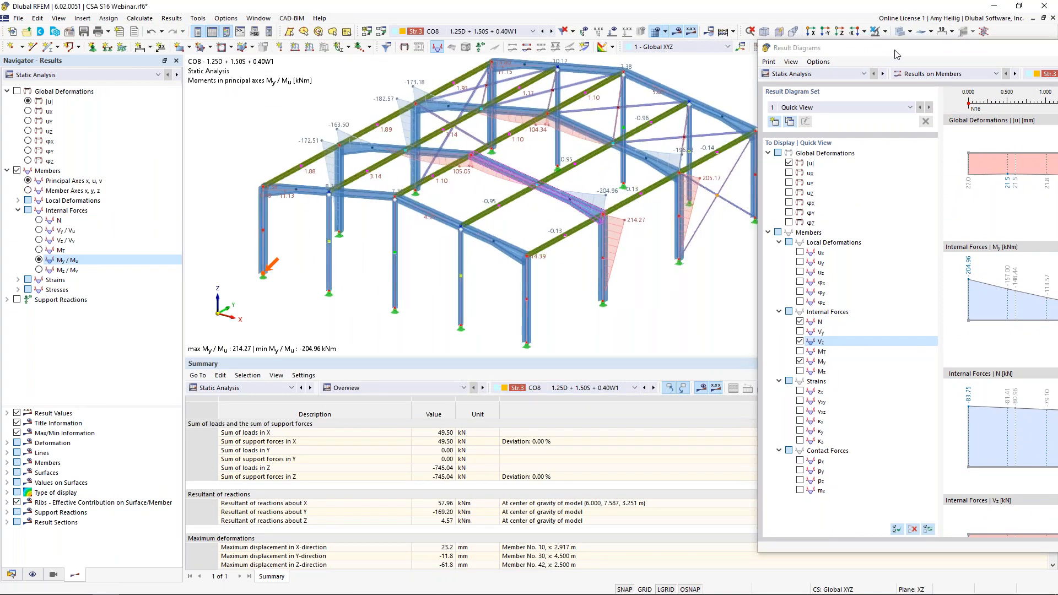
drag(908, 54, 199, 38)
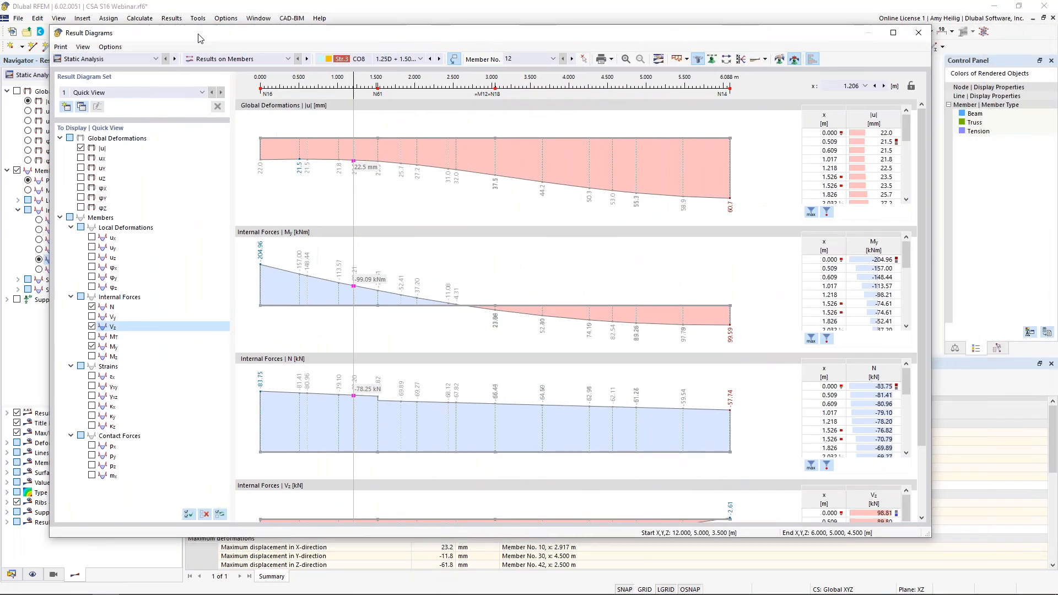
click(919, 32)
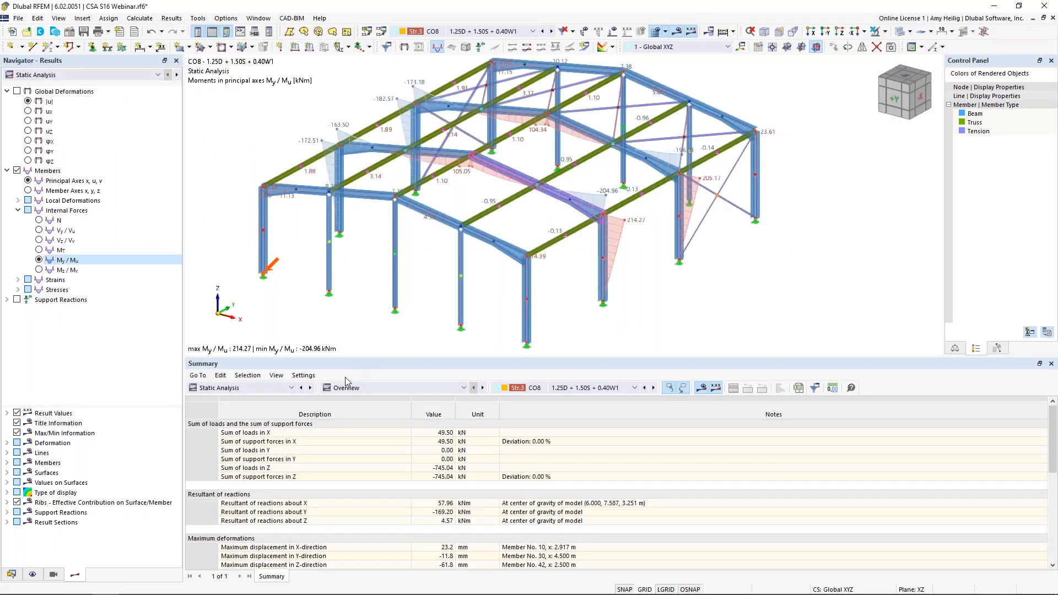
- Show the Static Analysis results by member in the table and enlarge the table area
click(350, 391)
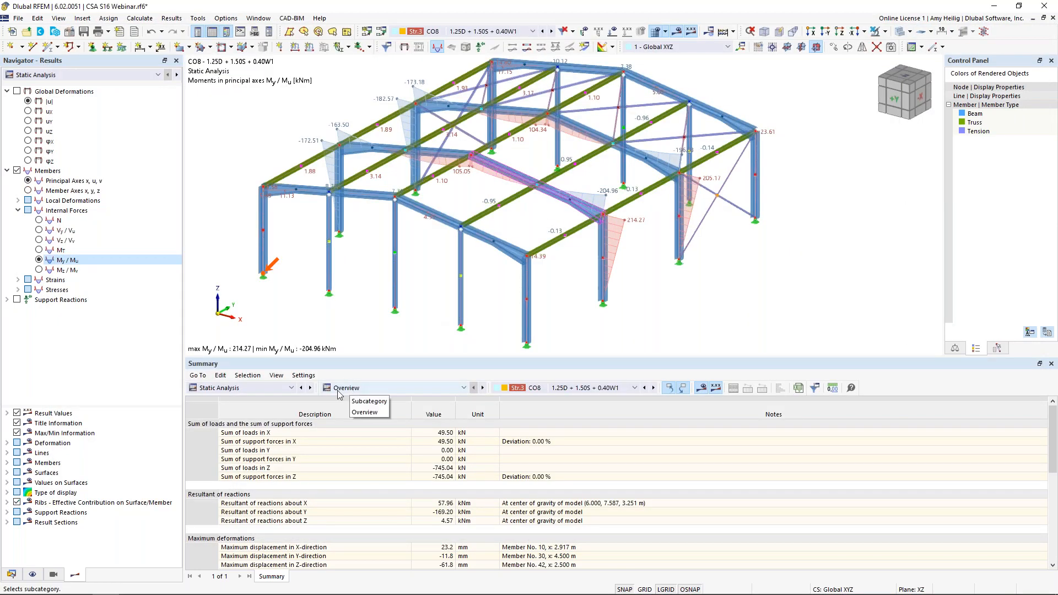
click(291, 388)
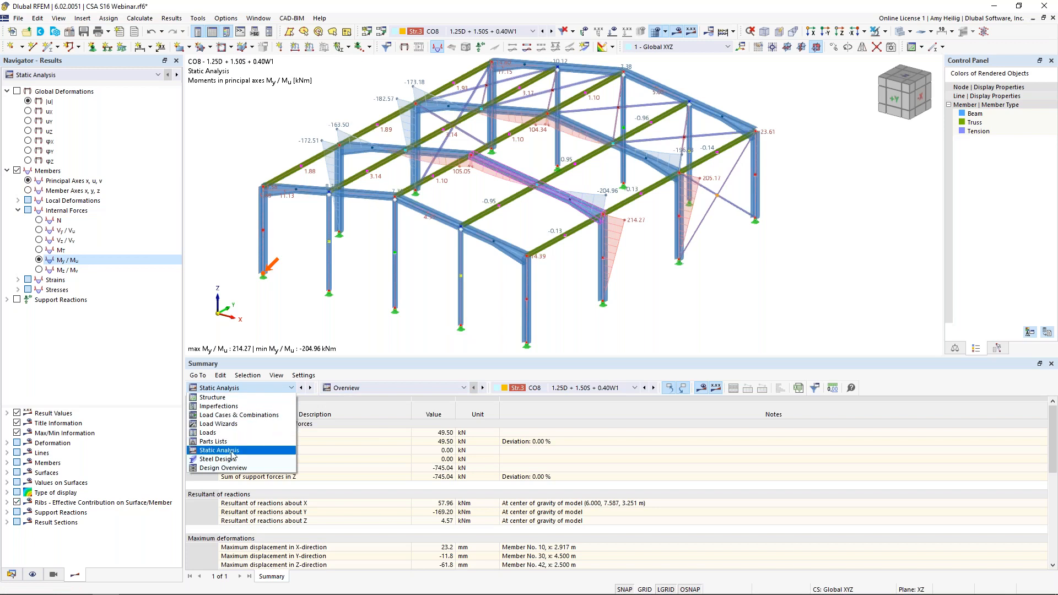
click(379, 389)
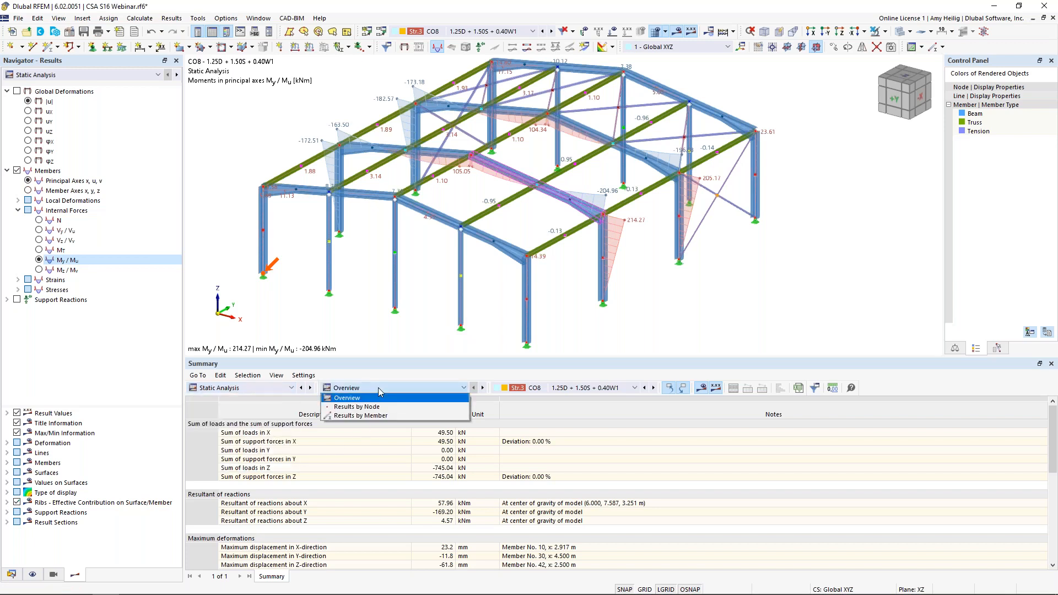
click(382, 415)
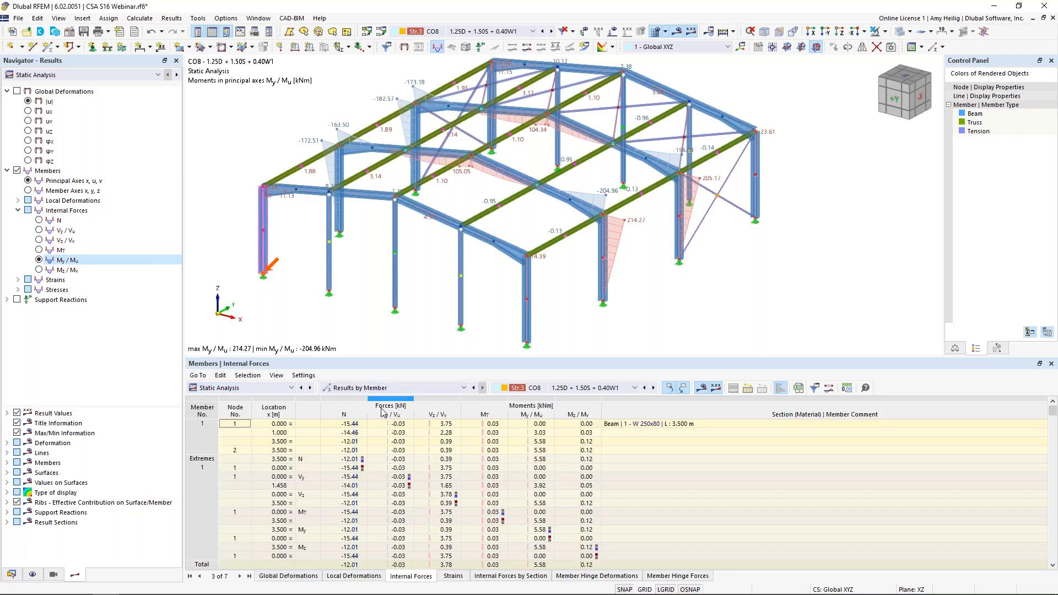
drag(399, 356, 399, 307)
- Examine the internal forces of members 1 to 3 row by row, then reduce the table area to reveal the model
click(445, 444)
key(Down)
key(Down)
key(Down)
key(Down)
key(Down)
key(Down)
key(Down)
key(Down)
key(Down)
key(Down)
key(Down)
key(Down)
key(Down)
key(Down)
key(Down)
key(Down)
key(Down)
key(Down)
key(Down)
key(Down)
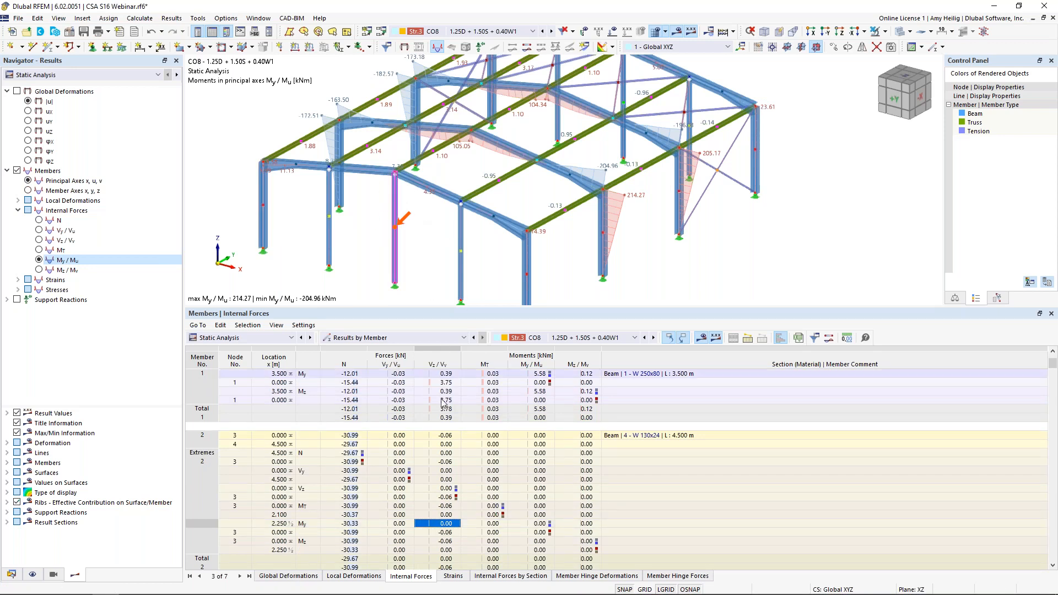
scroll(439, 442, down, 2)
scroll(439, 442, down, 2)
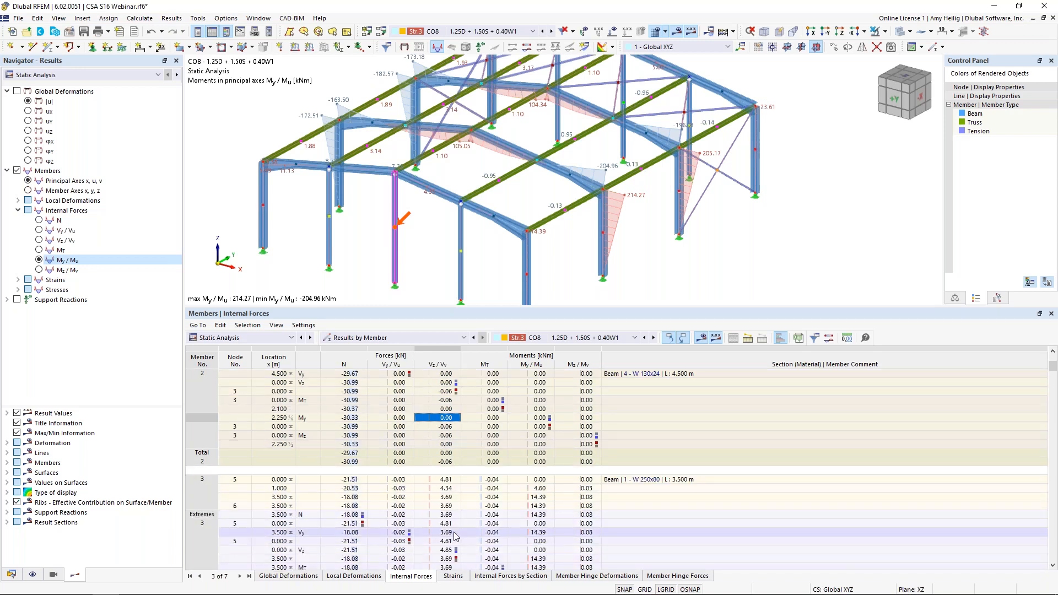
click(453, 533)
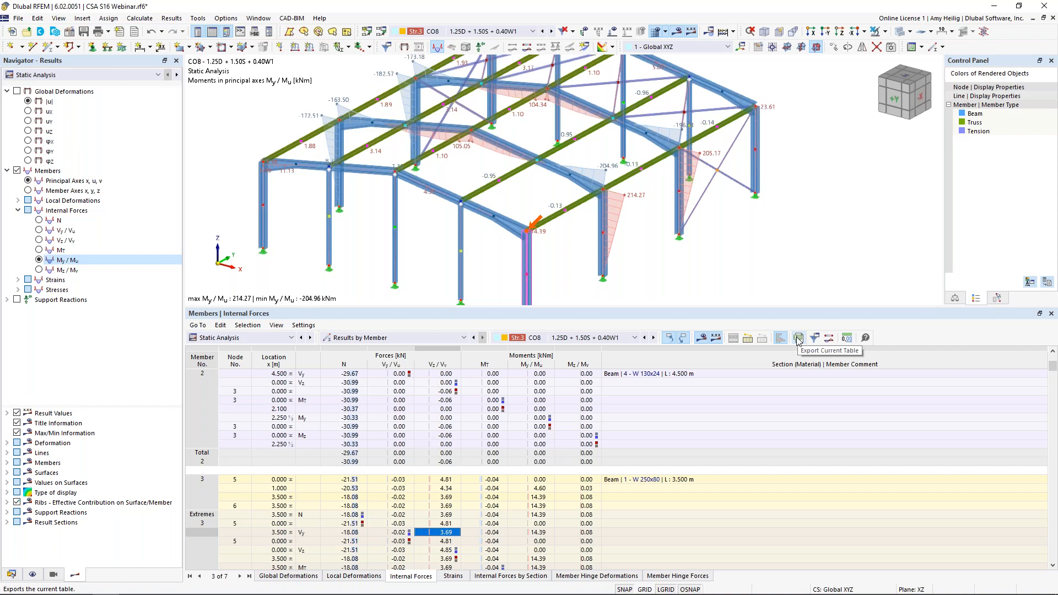
drag(691, 306, 689, 391)
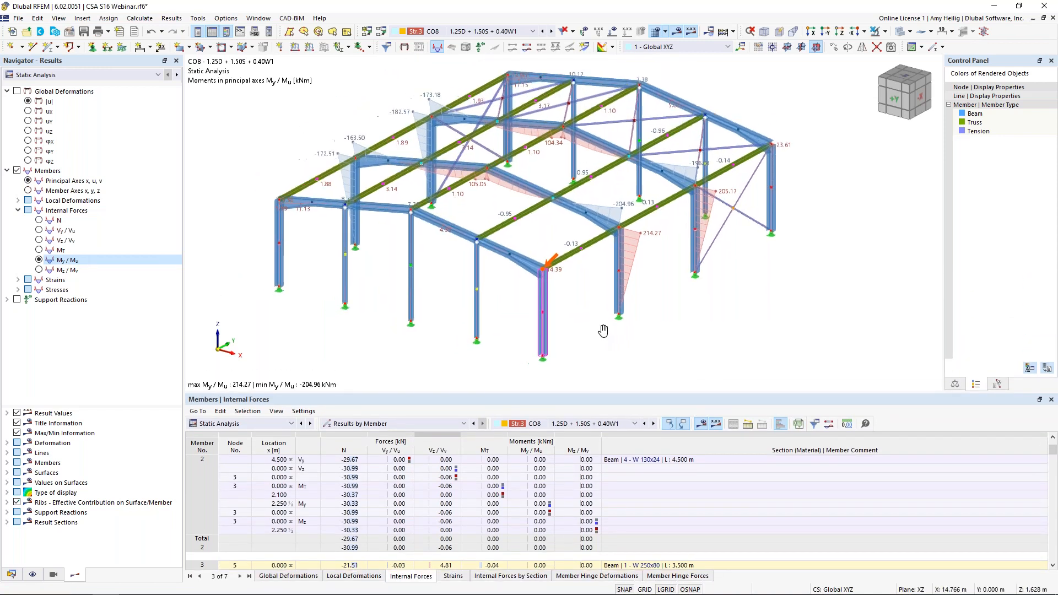
- Switch back to the Steel Design results and show the design ratios on members
click(49, 75)
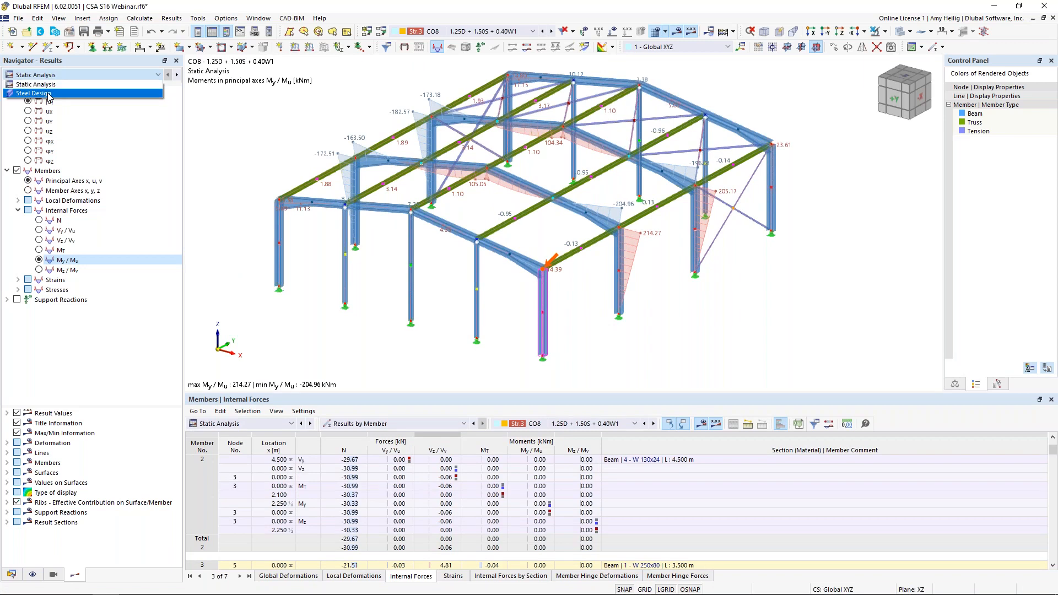
click(48, 94)
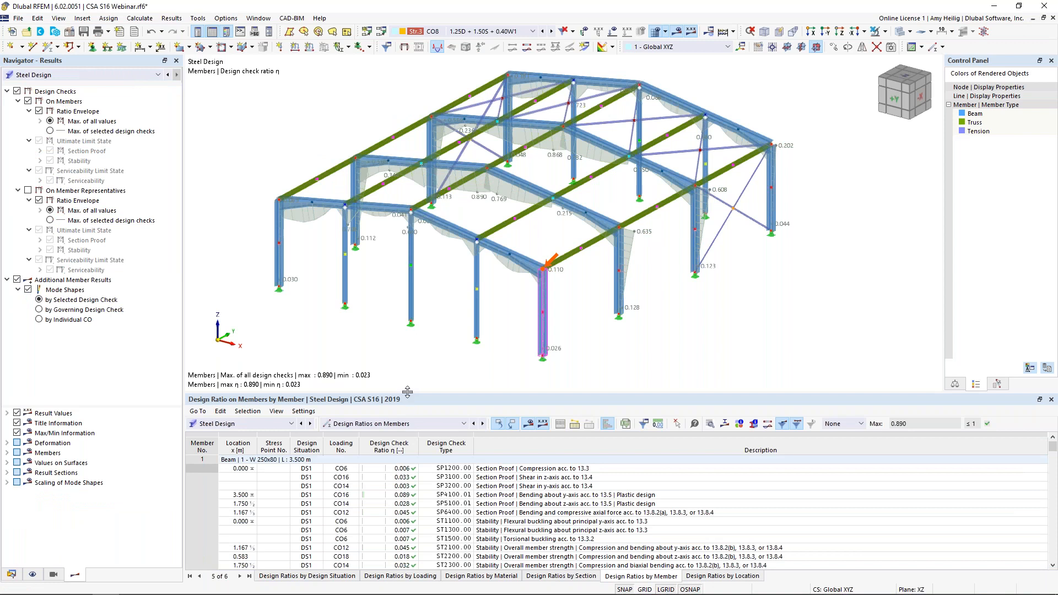
drag(407, 392, 414, 350)
middle_drag(443, 317, 472, 287)
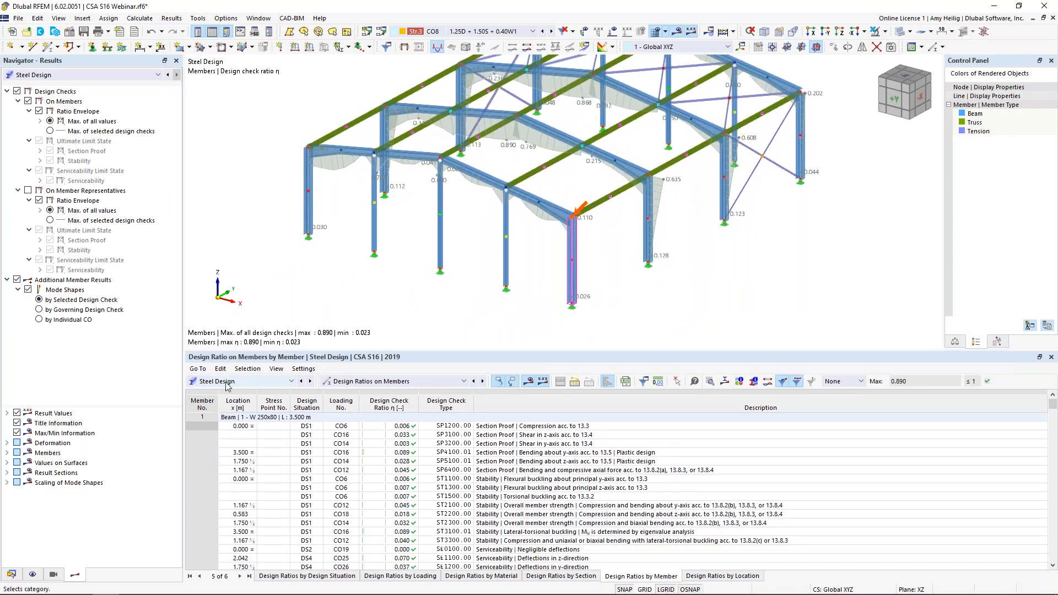
click(340, 382)
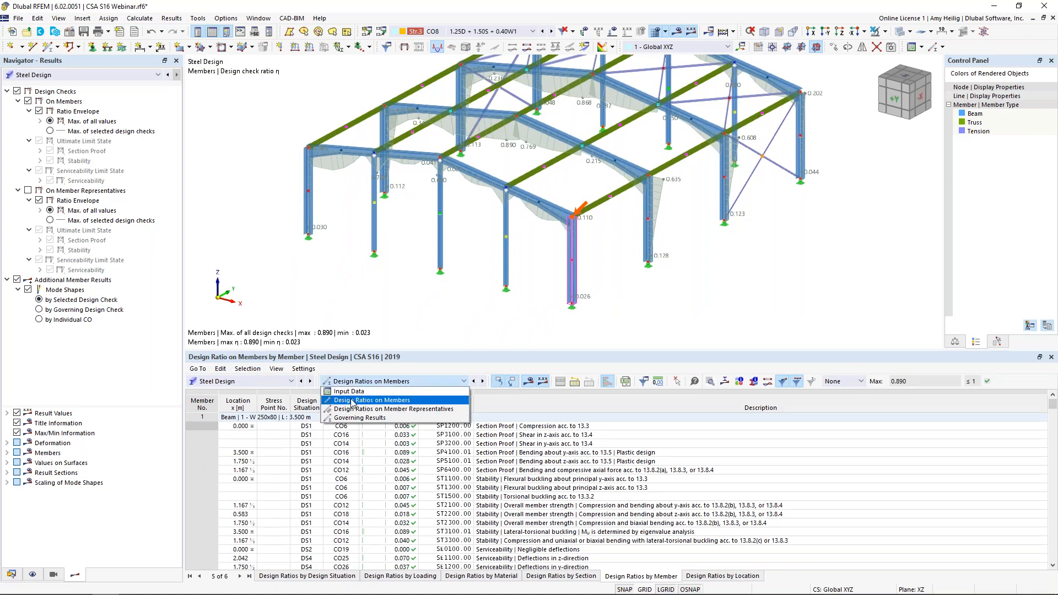
click(353, 402)
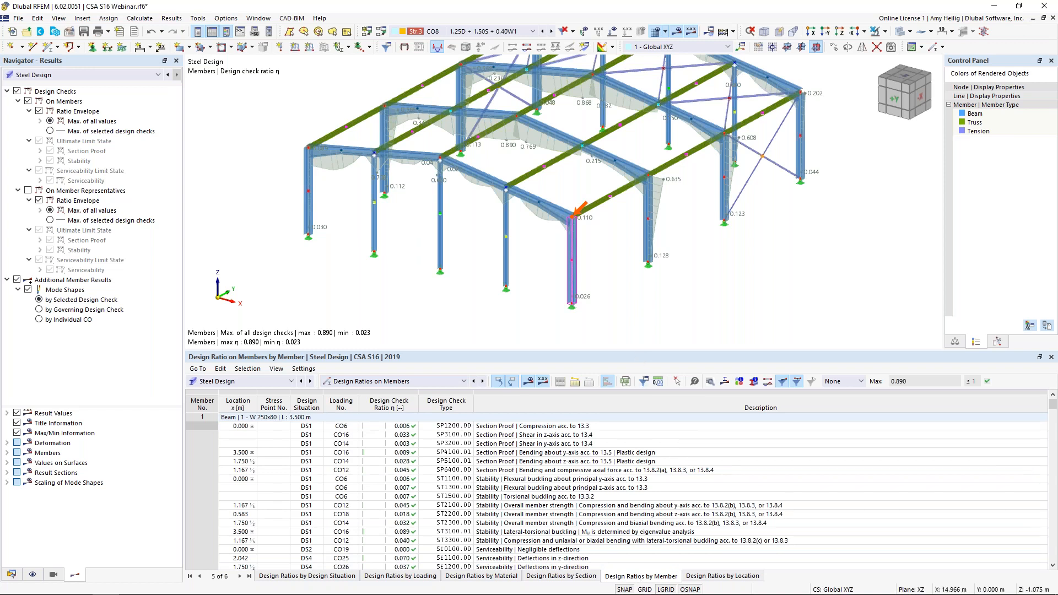
- Enlarge the table and examine member 3's checks for shear in the y-axis and flexural buckling about the principal z-axis
drag(636, 350, 636, 296)
scroll(616, 406, down, 1)
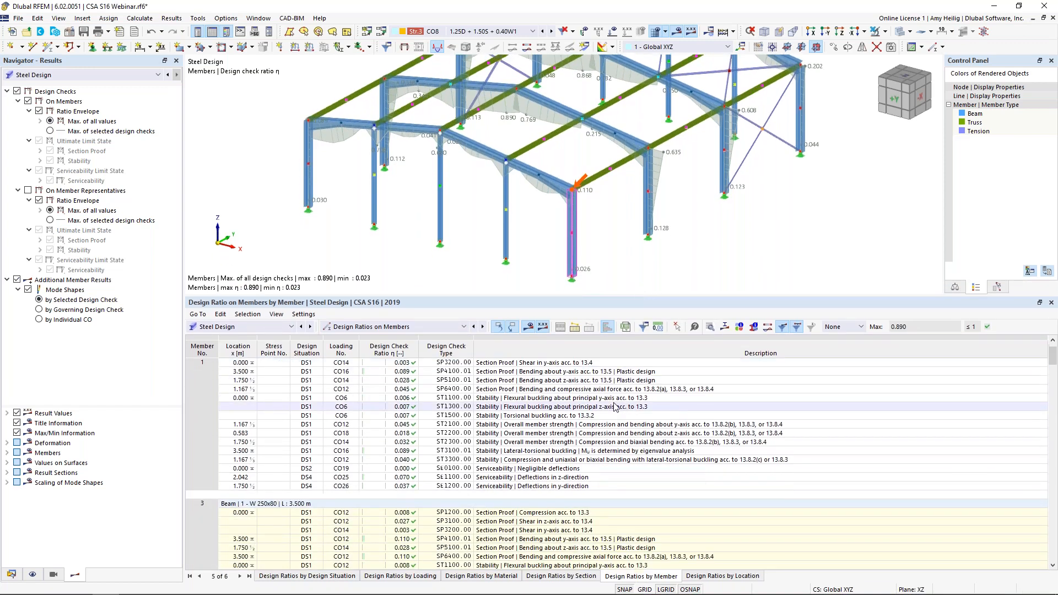
scroll(615, 406, down, 4)
click(587, 425)
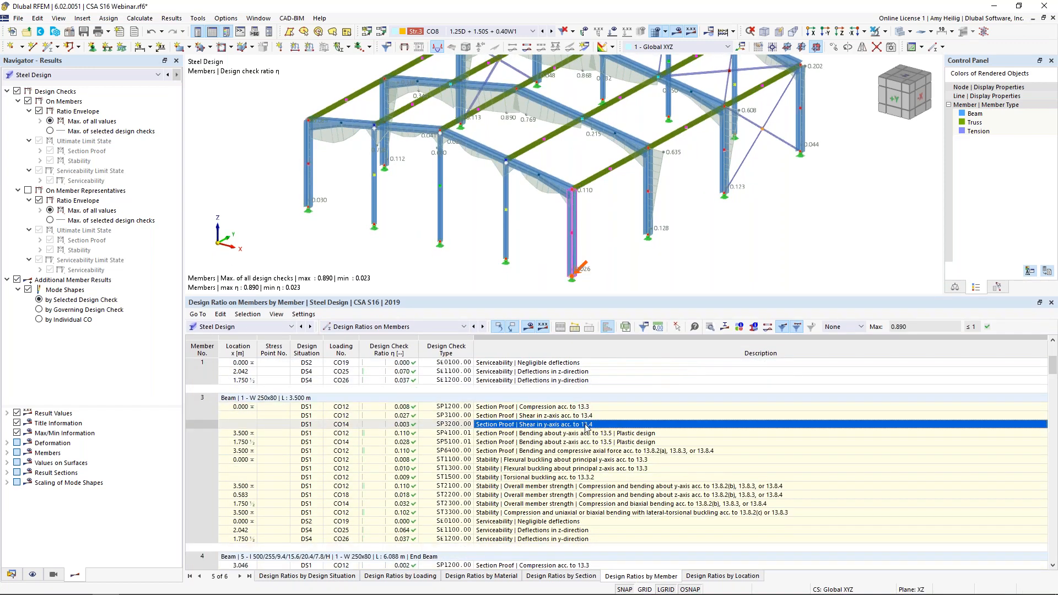
click(589, 469)
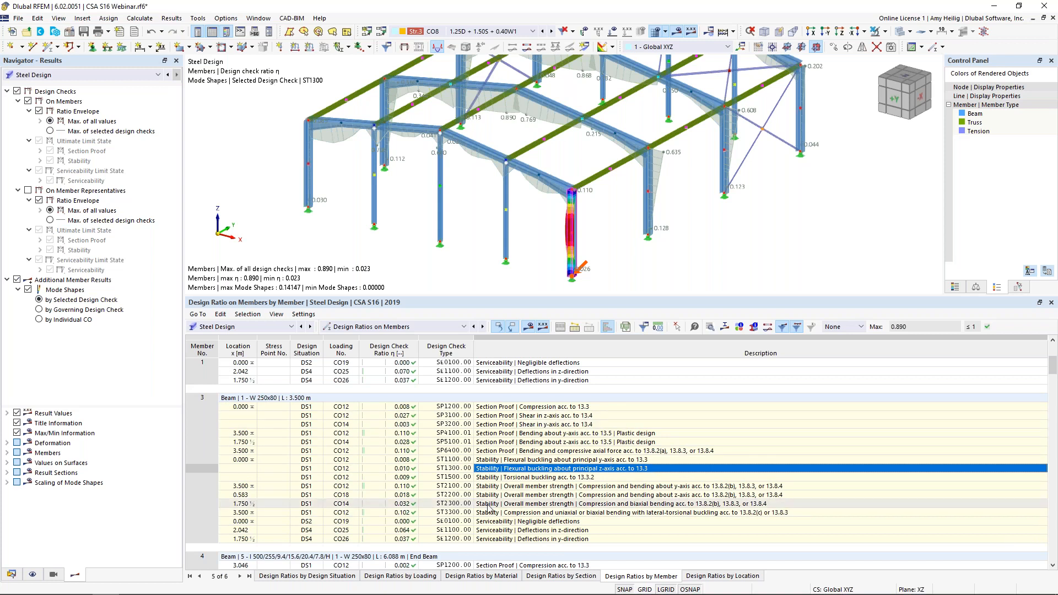
- Examine member 3's compression and y-axis shear checks, and the lateral-torsional buckling check of member 4
click(504, 408)
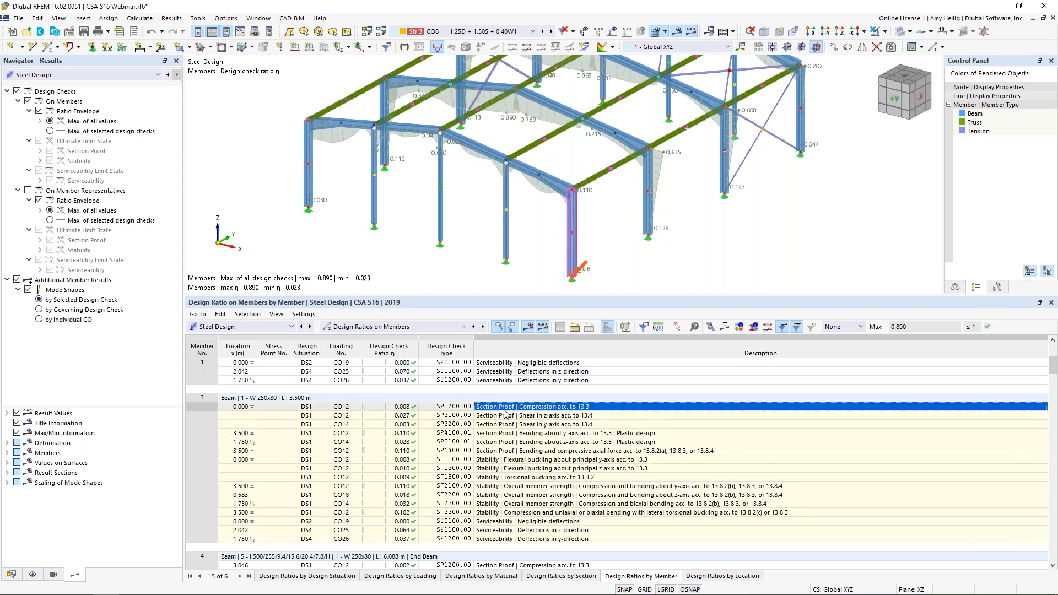
click(507, 424)
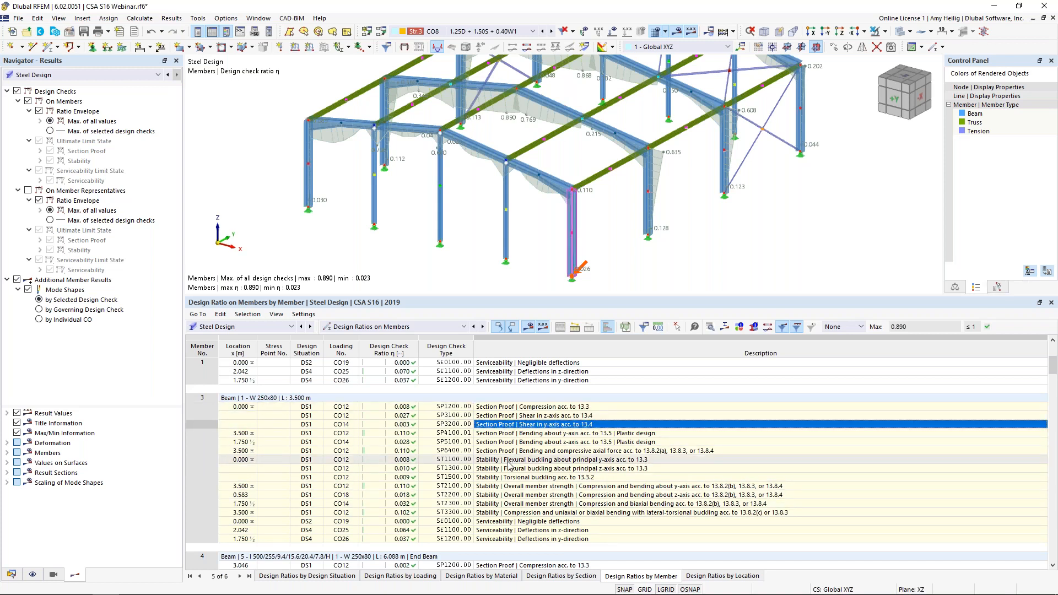
scroll(509, 464, down, 8)
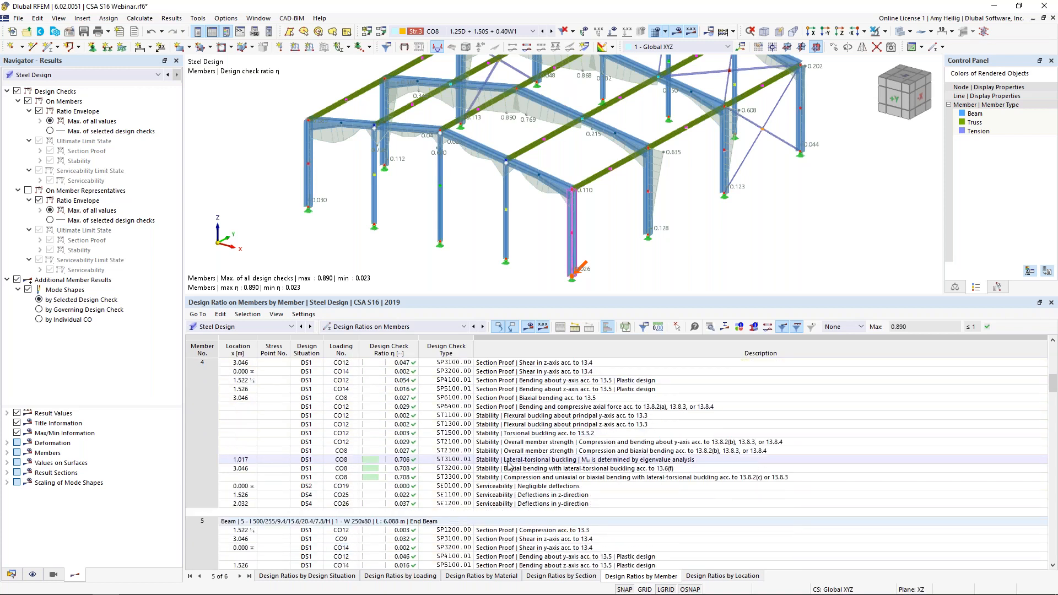
click(510, 460)
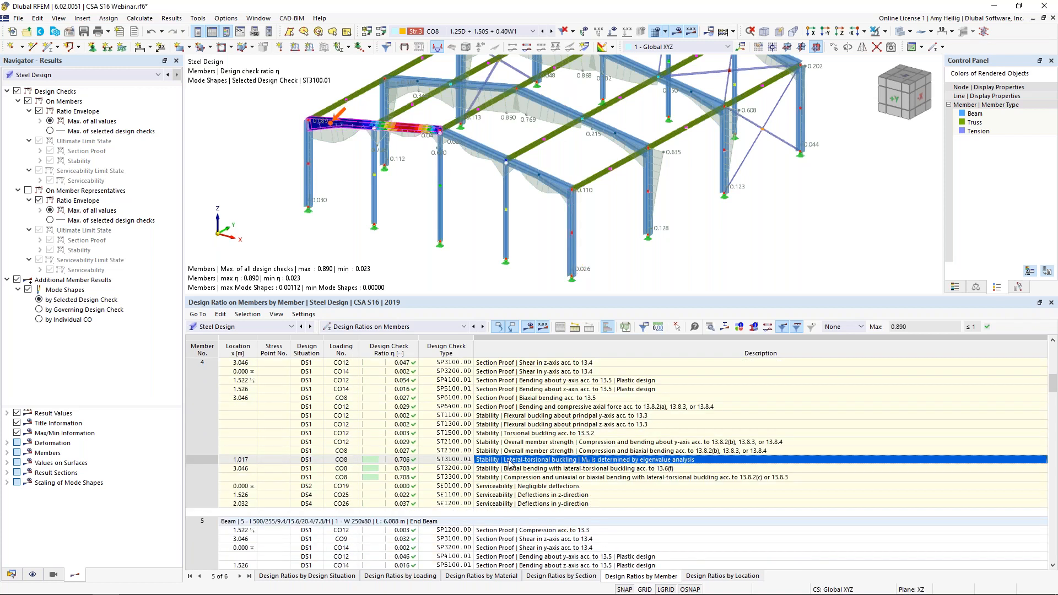
- Filter the design ratios to Max and inspect member 17's compression and biaxial bending stability check with its mode shape on the model
click(860, 328)
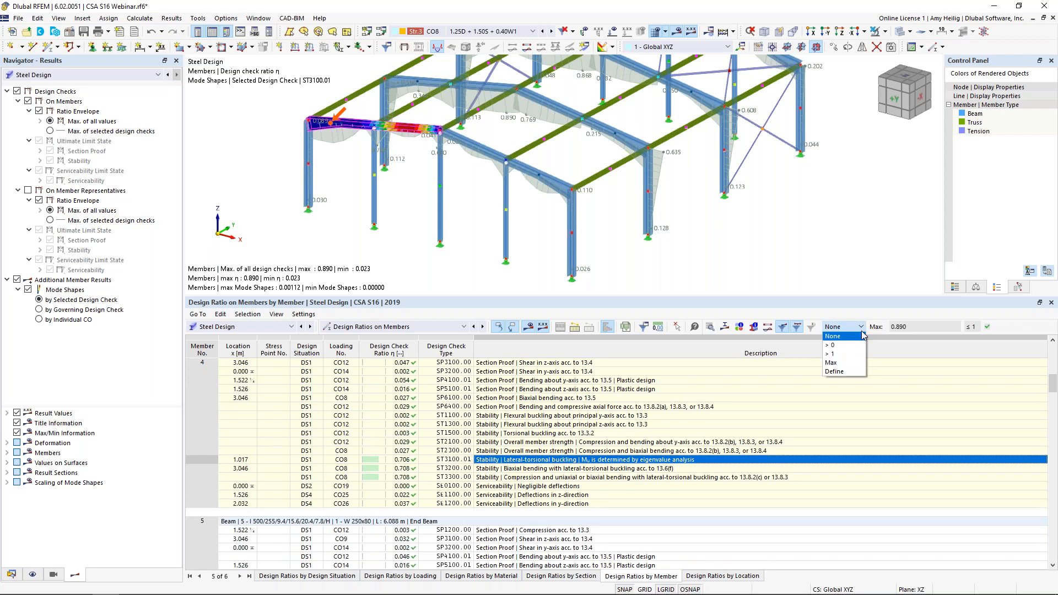
click(831, 363)
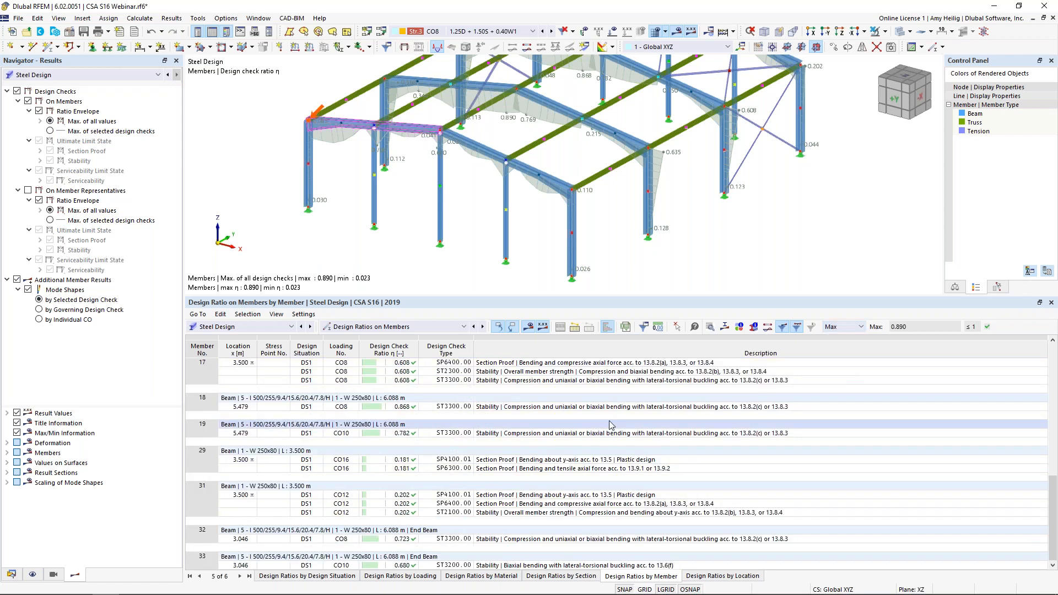
click(509, 364)
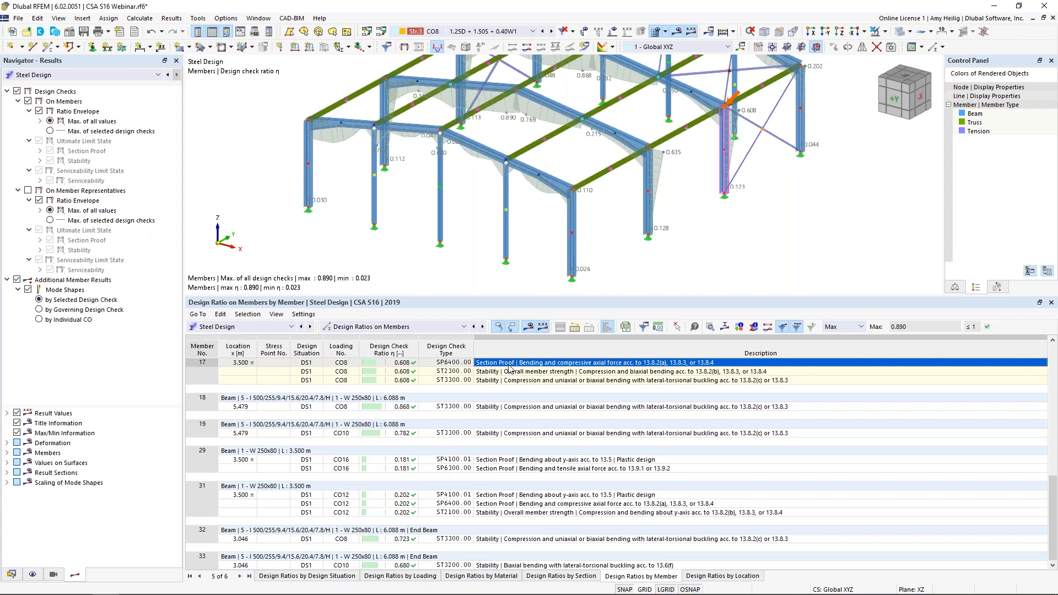
click(509, 371)
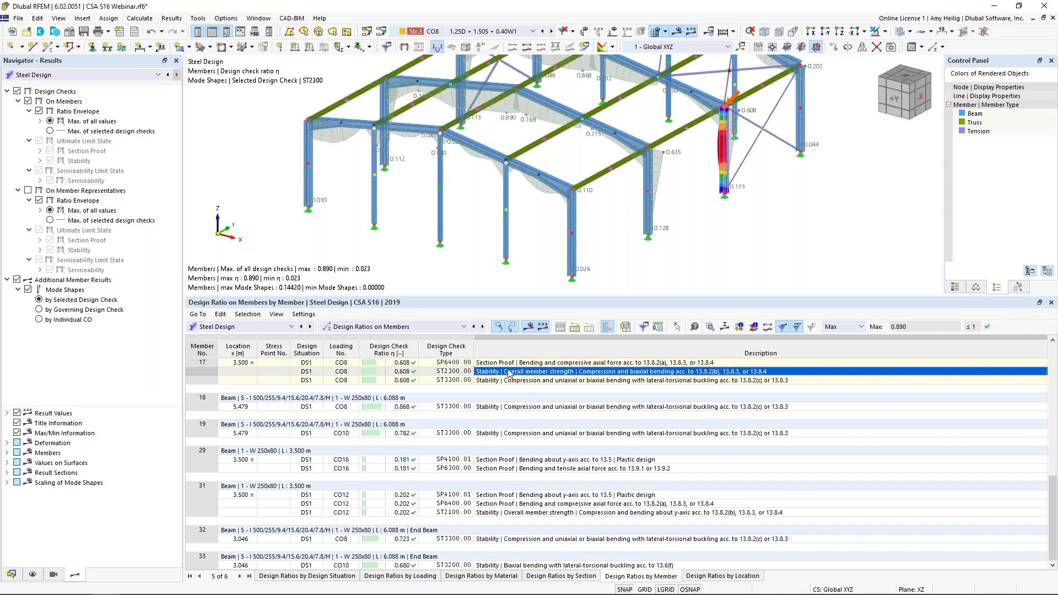
middle_drag(717, 214, 639, 255)
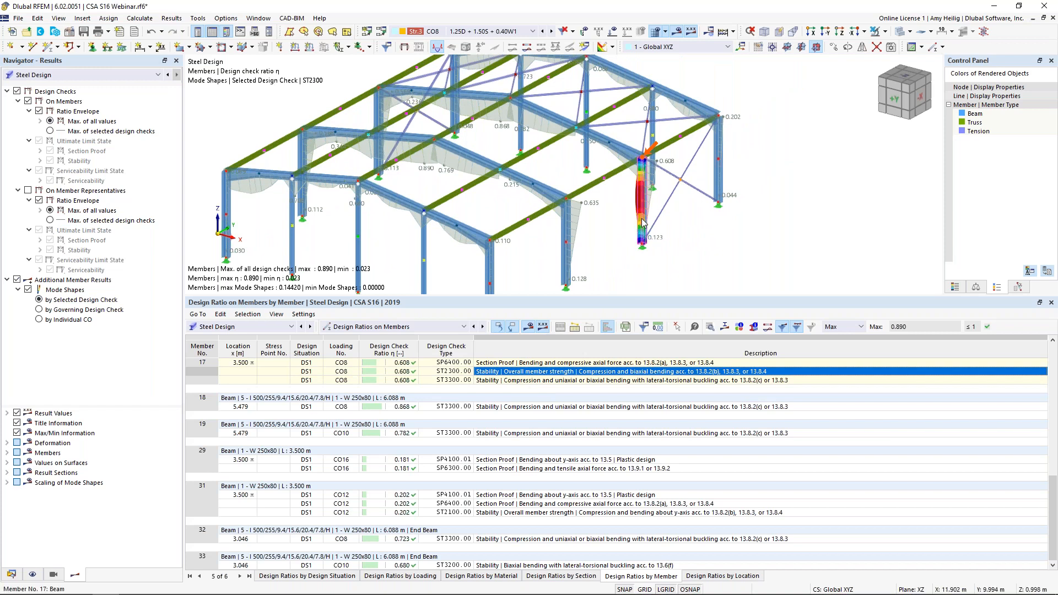
scroll(642, 223, up, 1)
scroll(642, 223, up, 3)
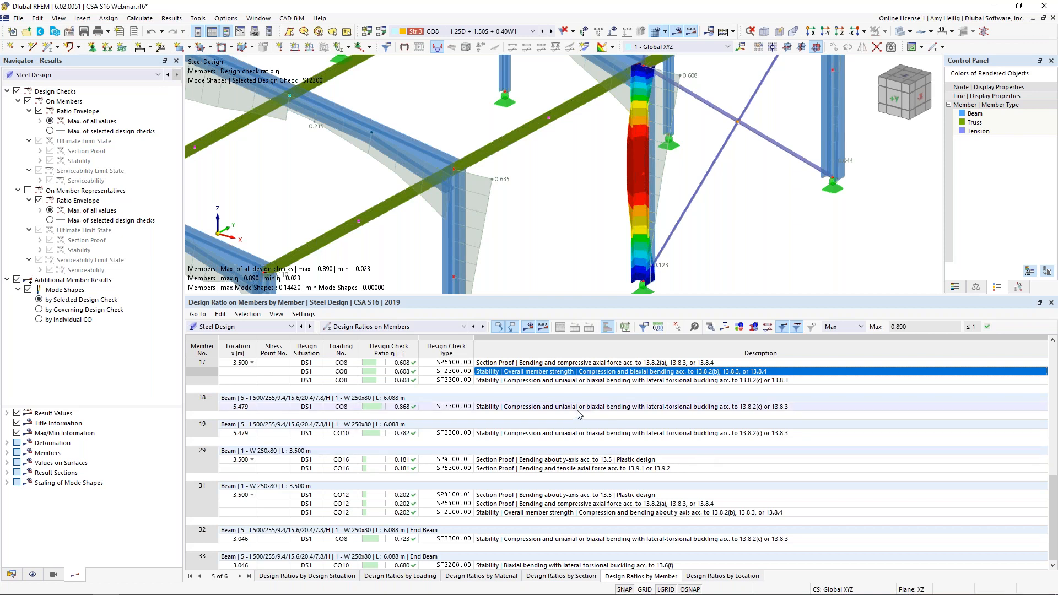
- Open the design check details for member 17's ST2300 check and examine the formulas and the section classification of Element No. 1
click(711, 329)
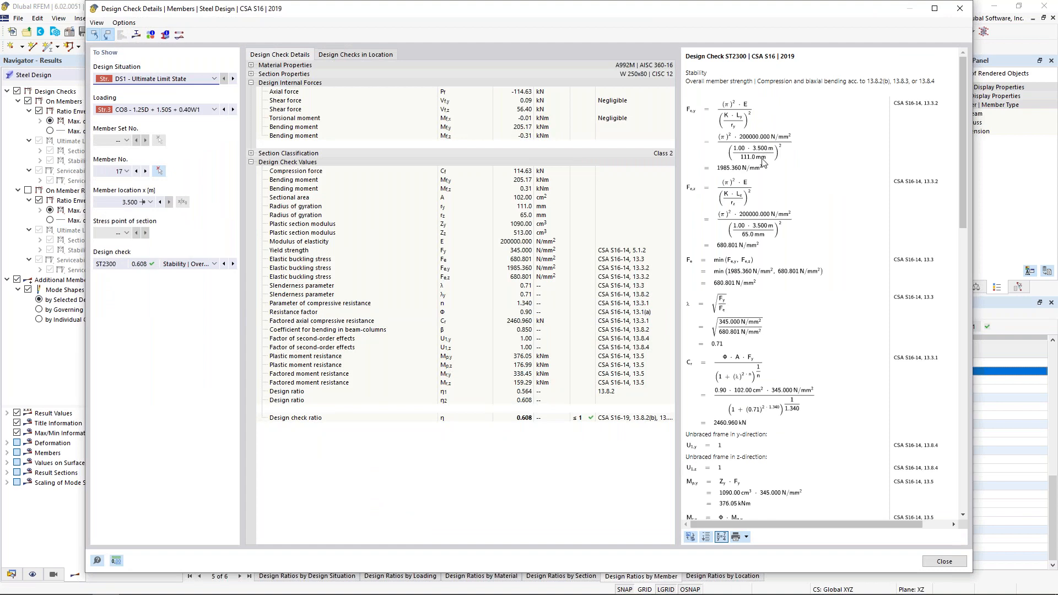
scroll(763, 161, down, 11)
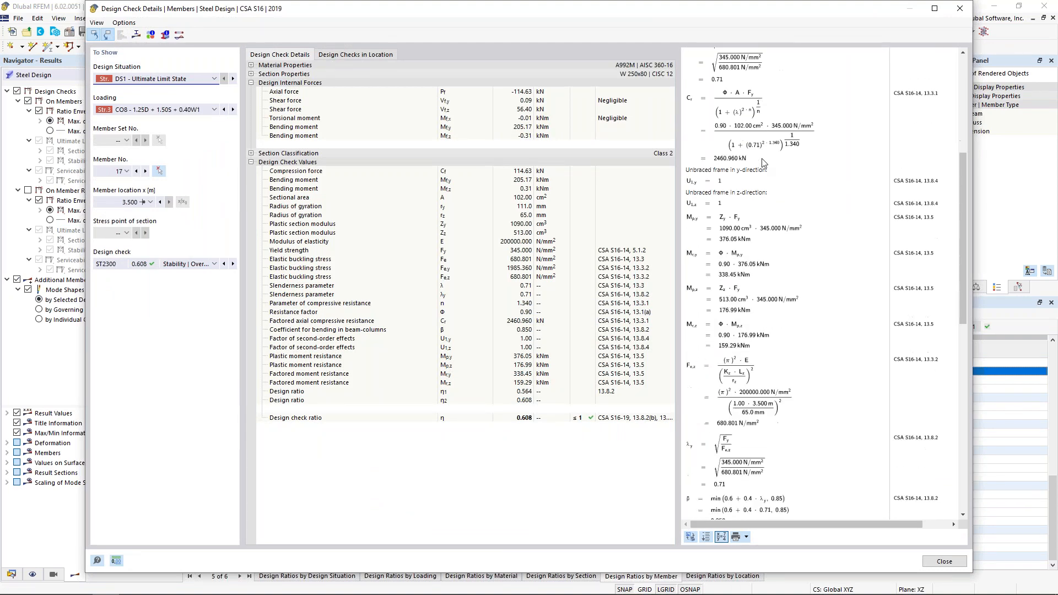
scroll(763, 163, down, 6)
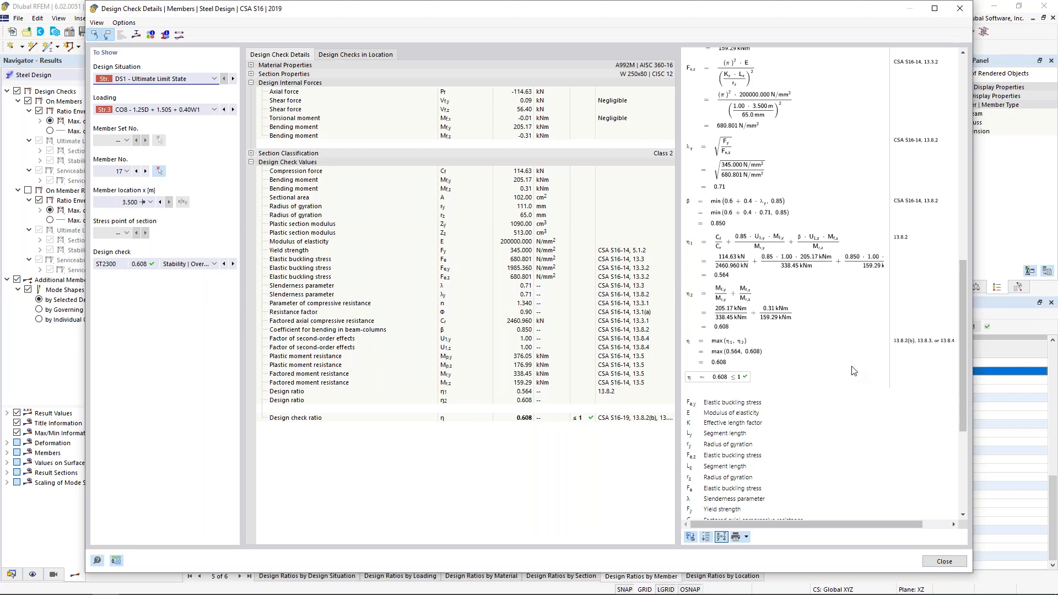
click(252, 153)
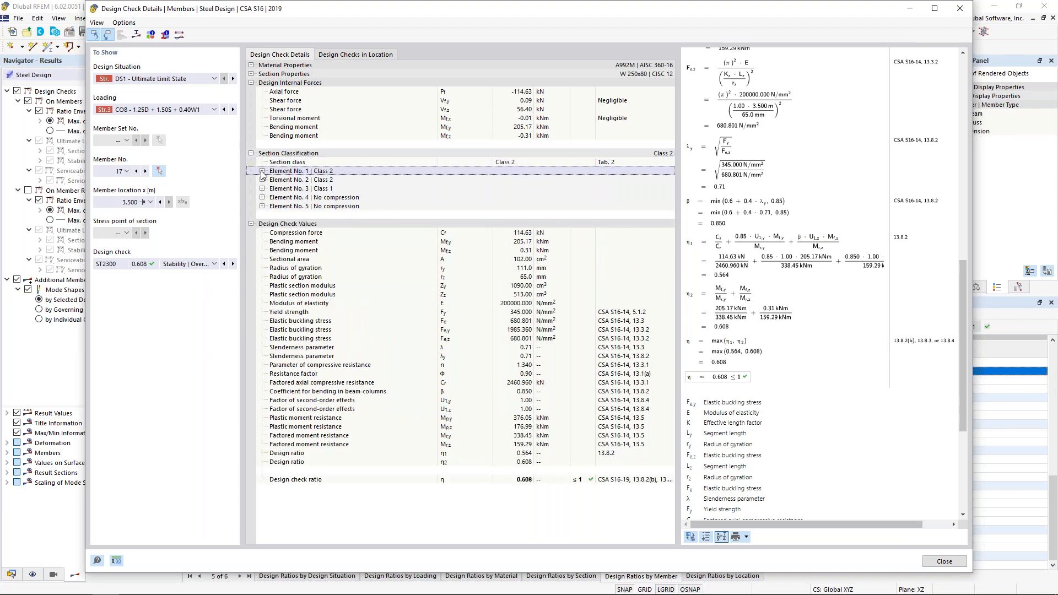
click(262, 171)
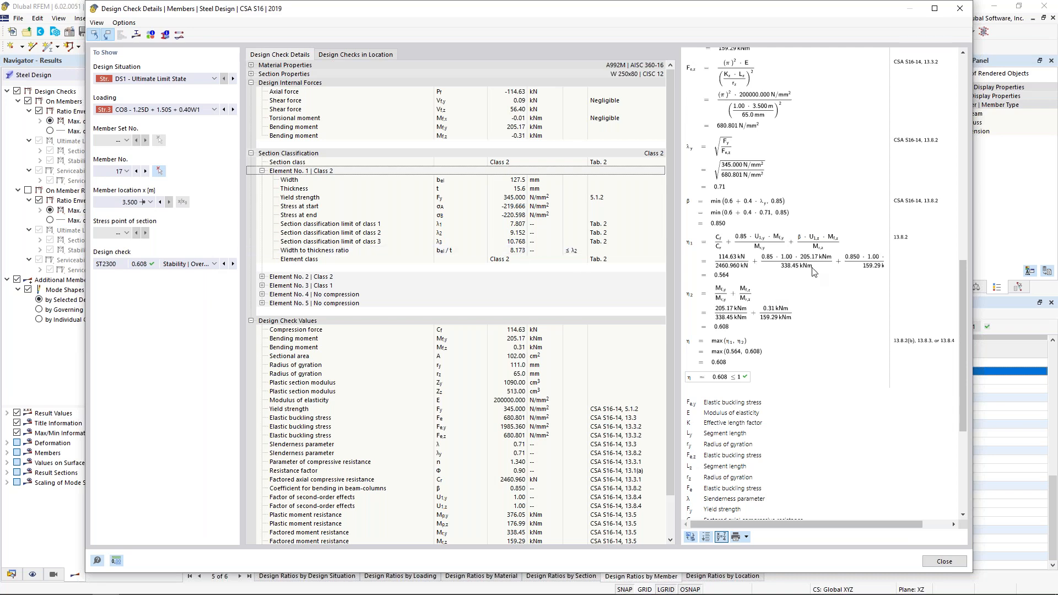
scroll(811, 287, up, 3)
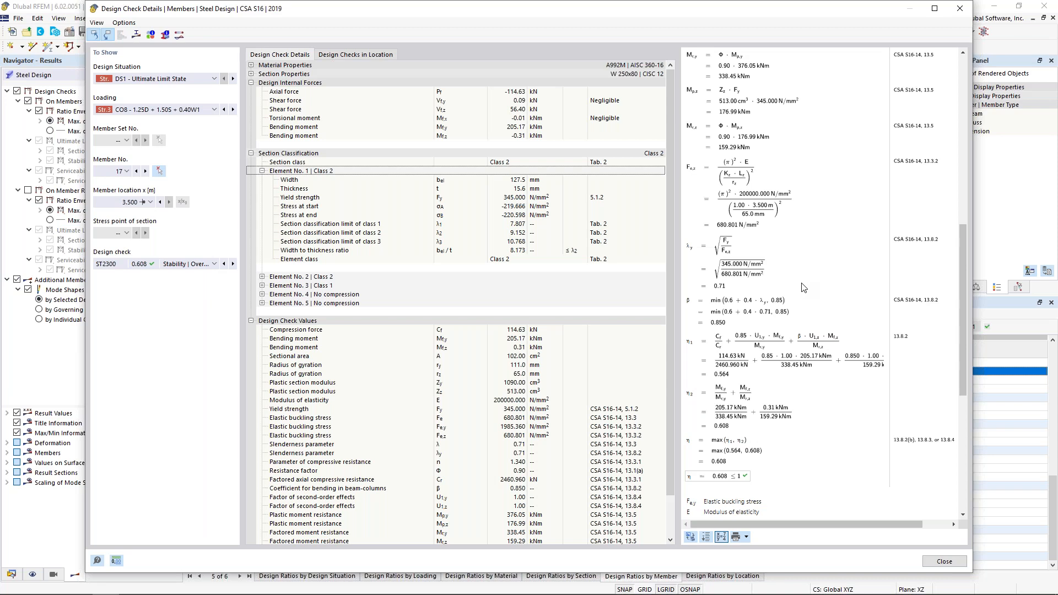
- View member 17's section stress diagrams for bending moment about the y-axis, shear force in the y-axis and von Mises equivalent stress, closing them when done
click(137, 41)
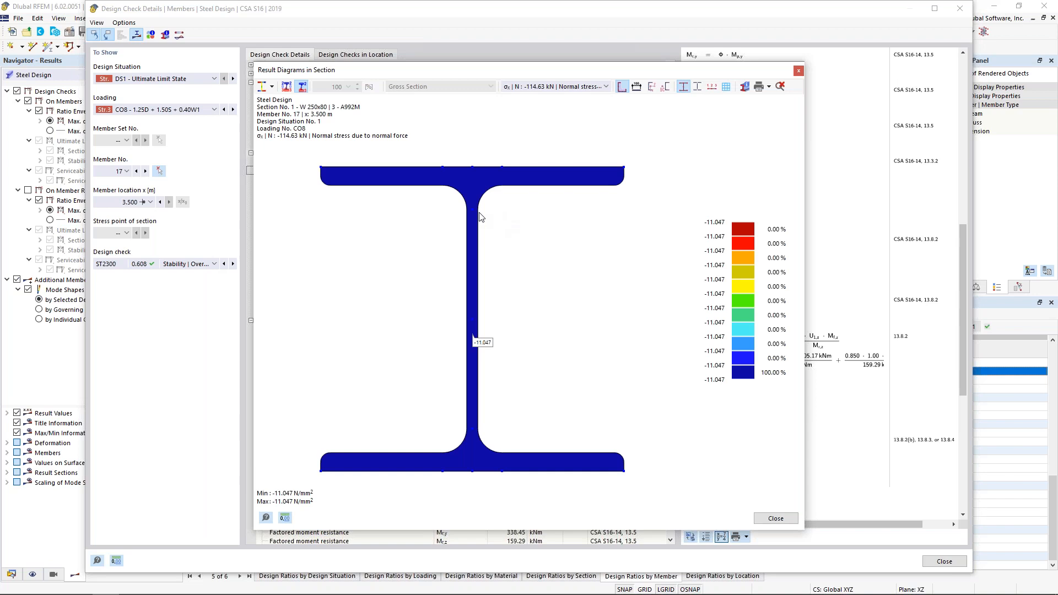
click(569, 88)
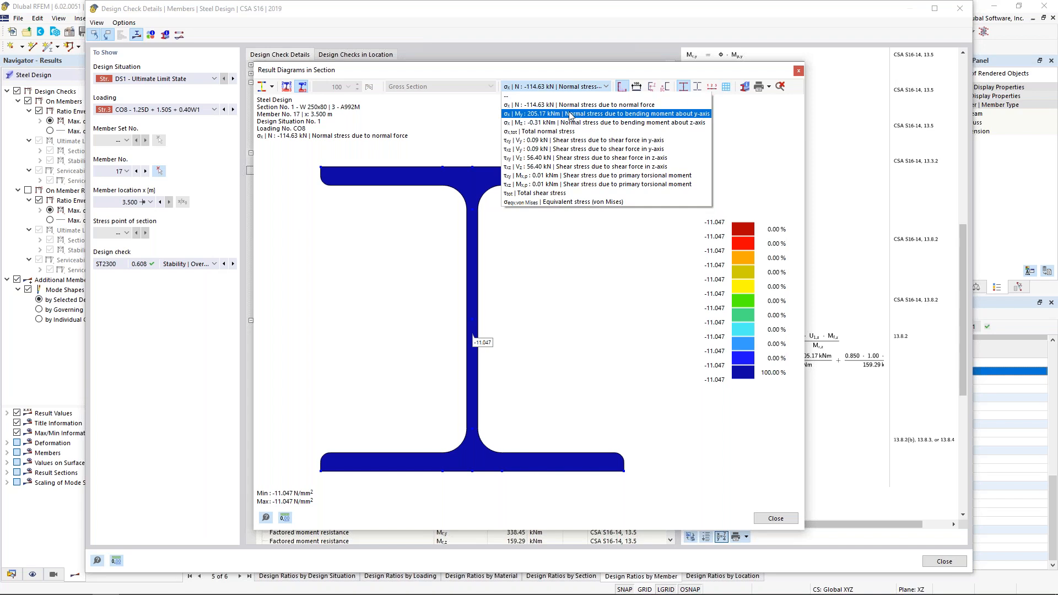
click(569, 114)
click(570, 88)
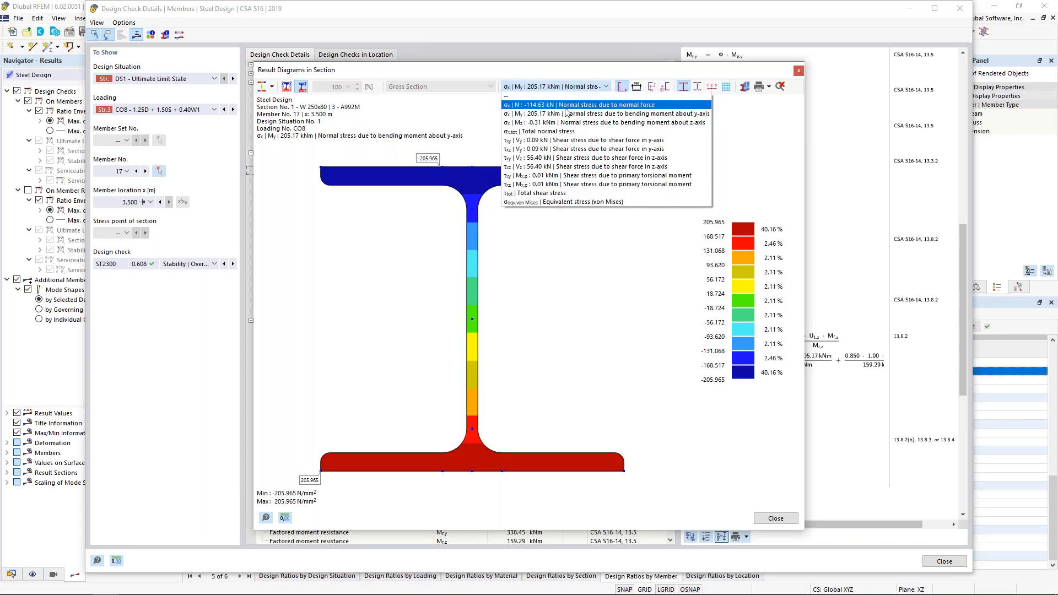
click(557, 148)
click(567, 88)
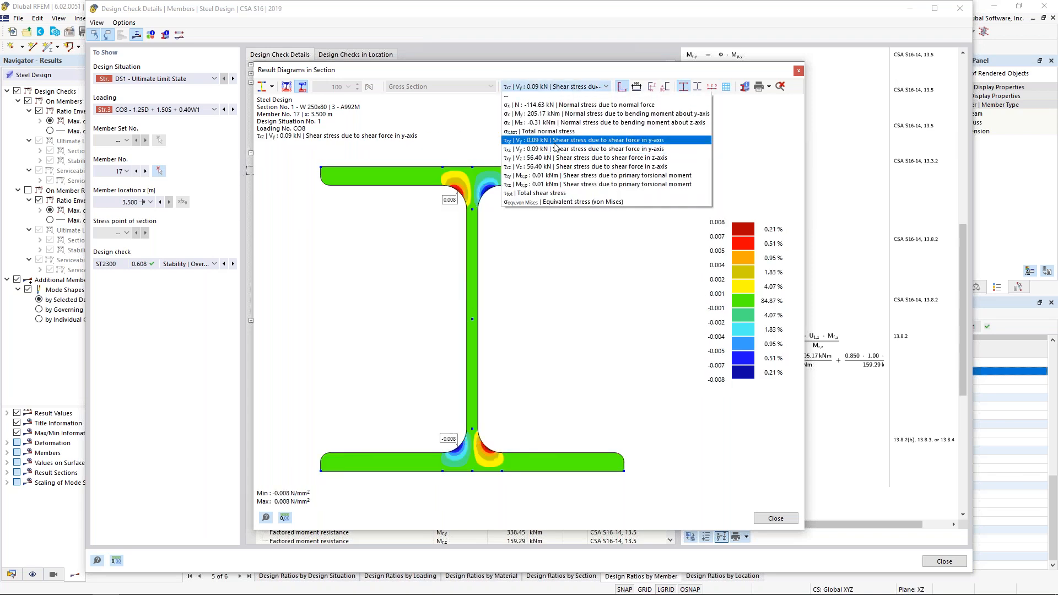
click(545, 202)
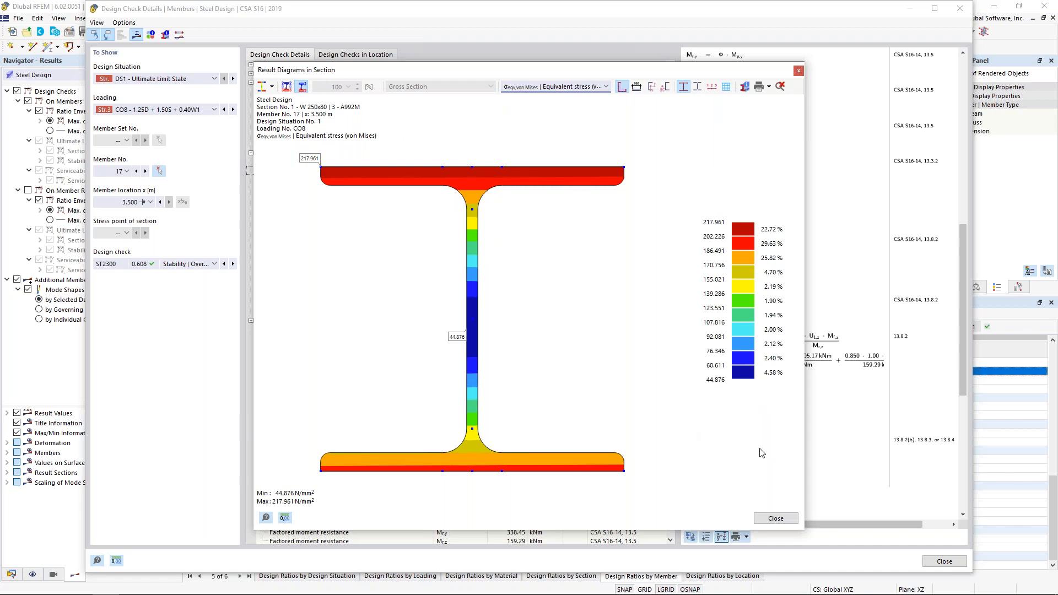
click(775, 518)
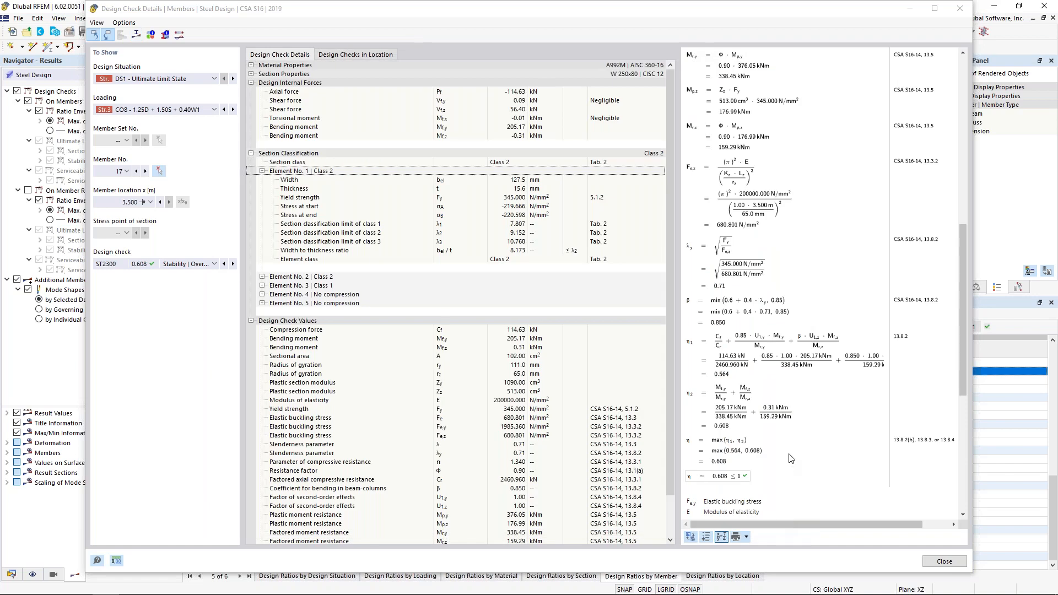
- Switch to the presentation slide show at the O.2 Reduced Stiffness Requirements slide
key(super+Tab)
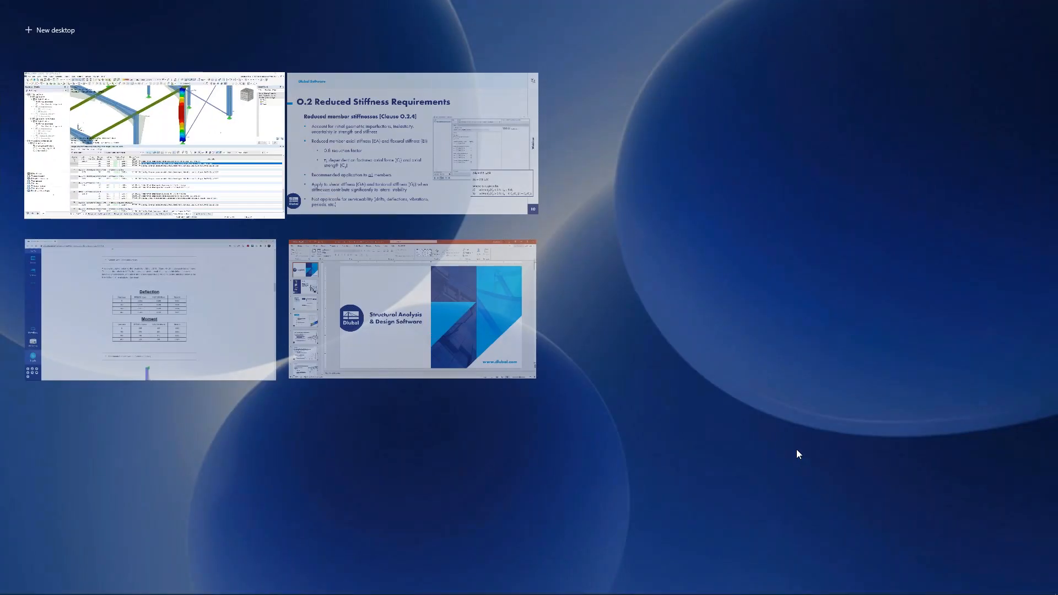
click(442, 163)
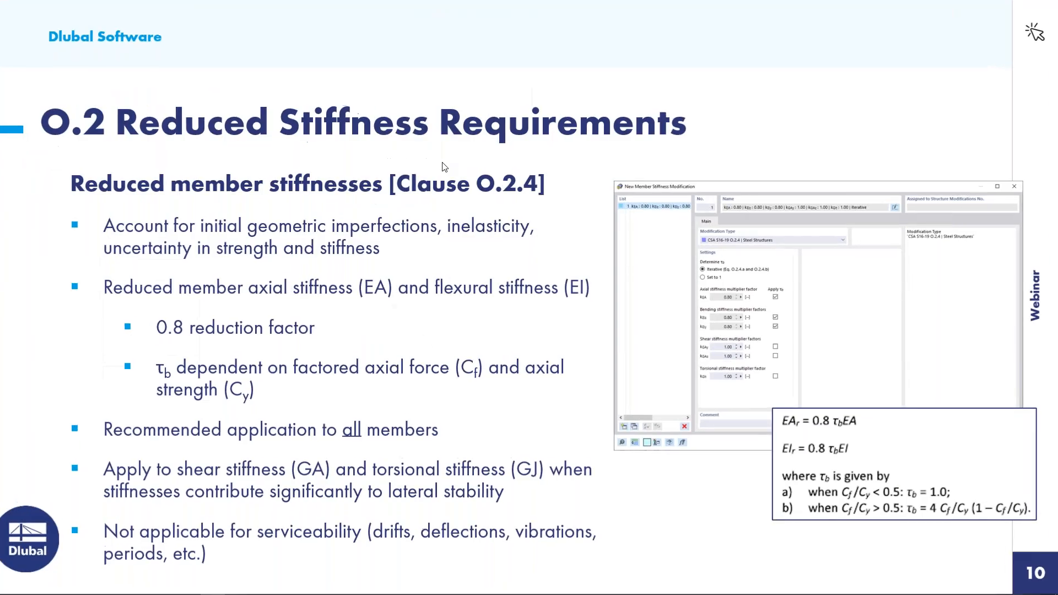